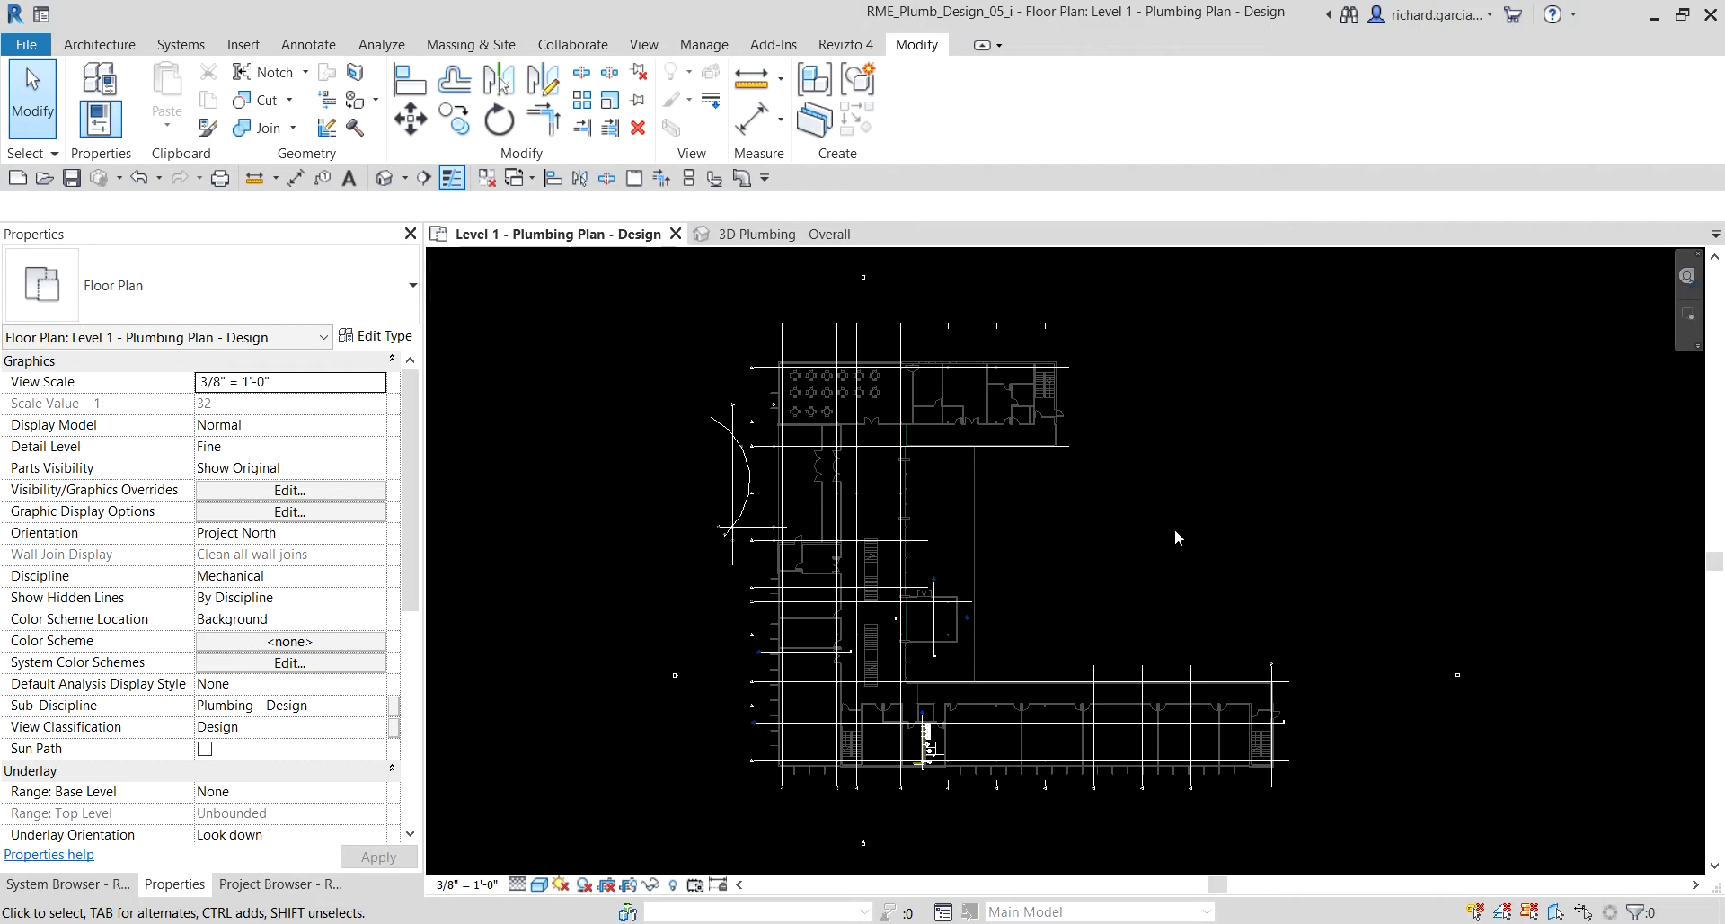
- Examine the restroom fixtures and their piping in the Level 1 plumbing plan
scroll(920, 768, "up", 3)
scroll(920, 769, "up", 8)
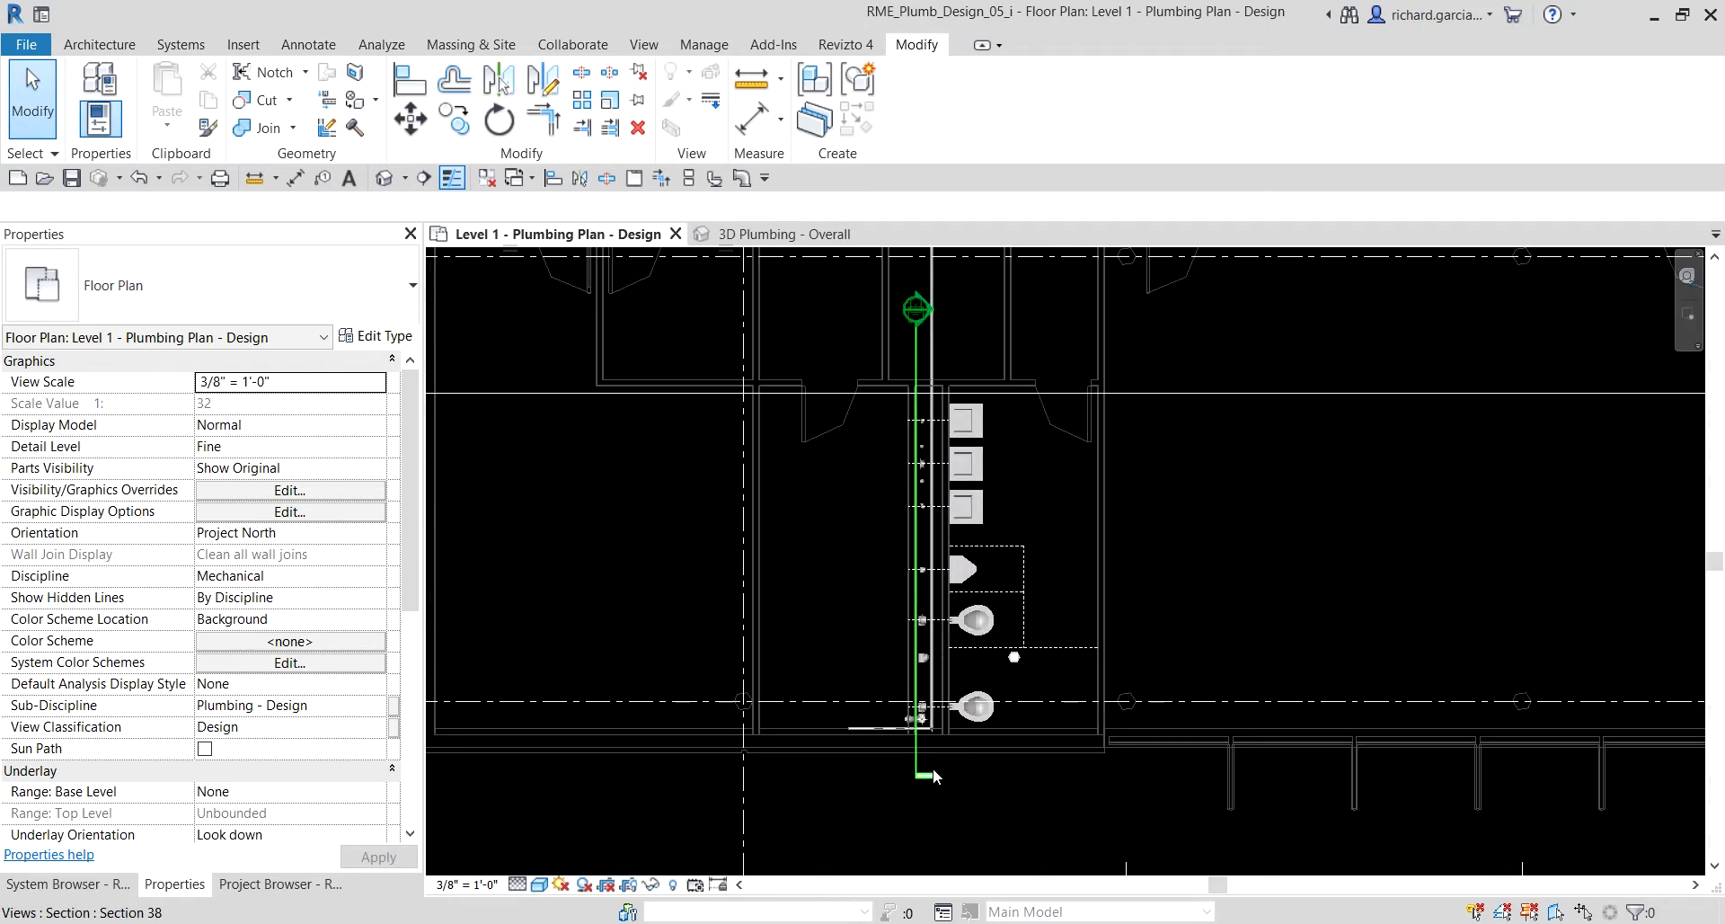
scroll(987, 618, "up", 3)
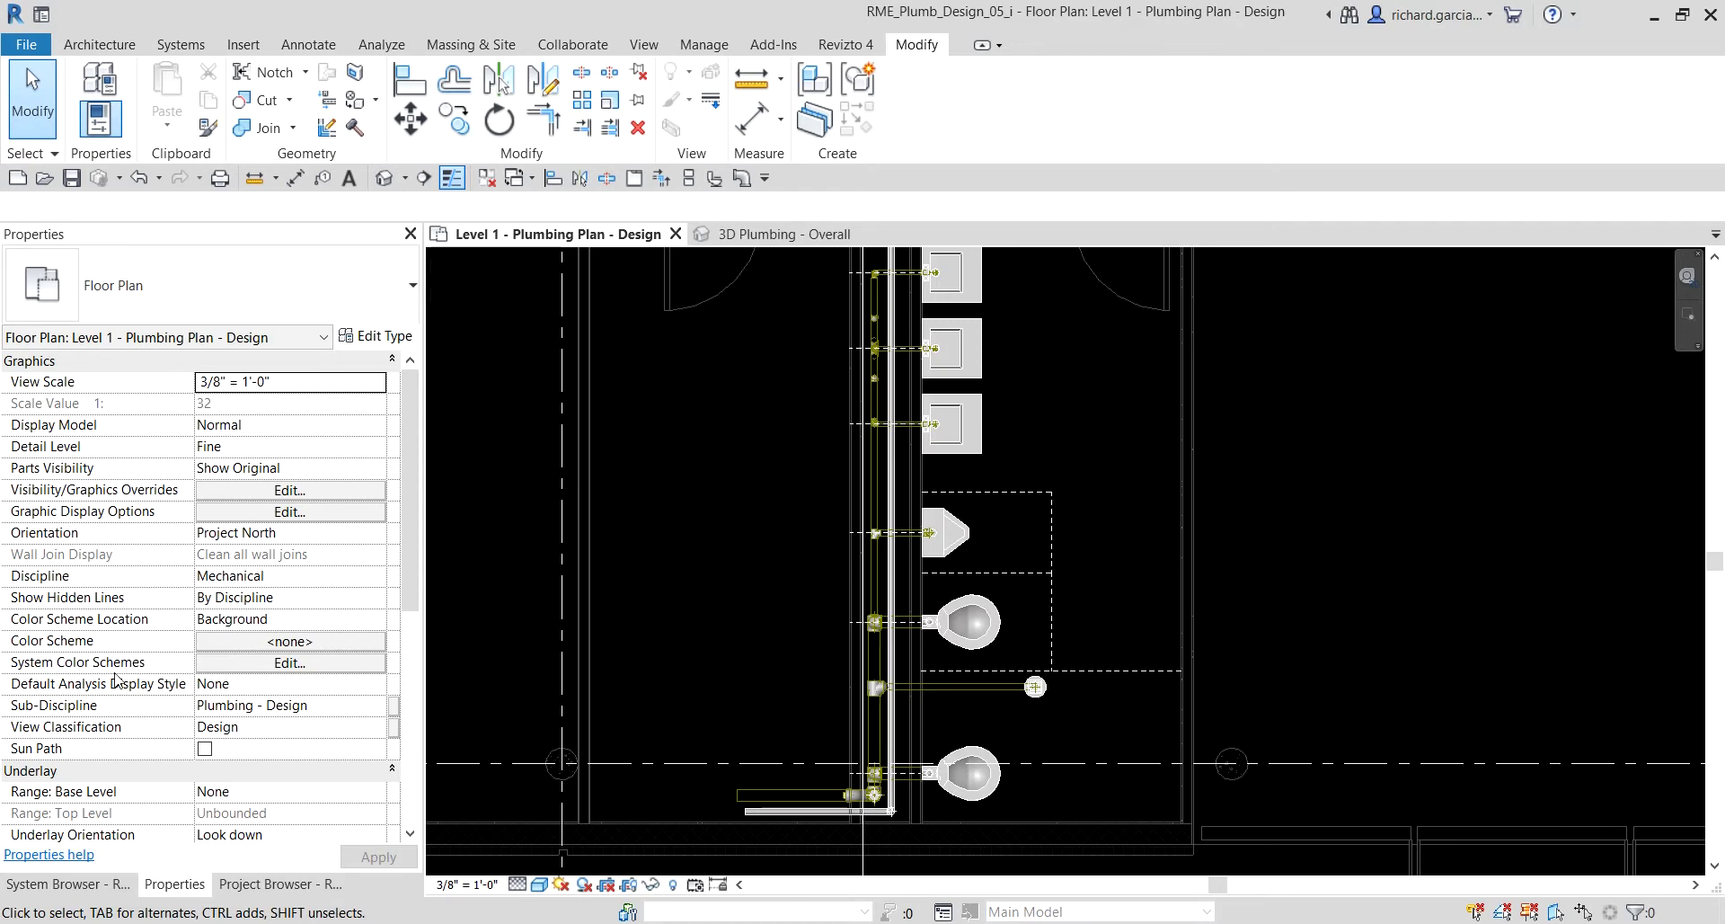
scroll(1143, 569, "down", 1)
middle_click_drag(1143, 570, 1076, 629)
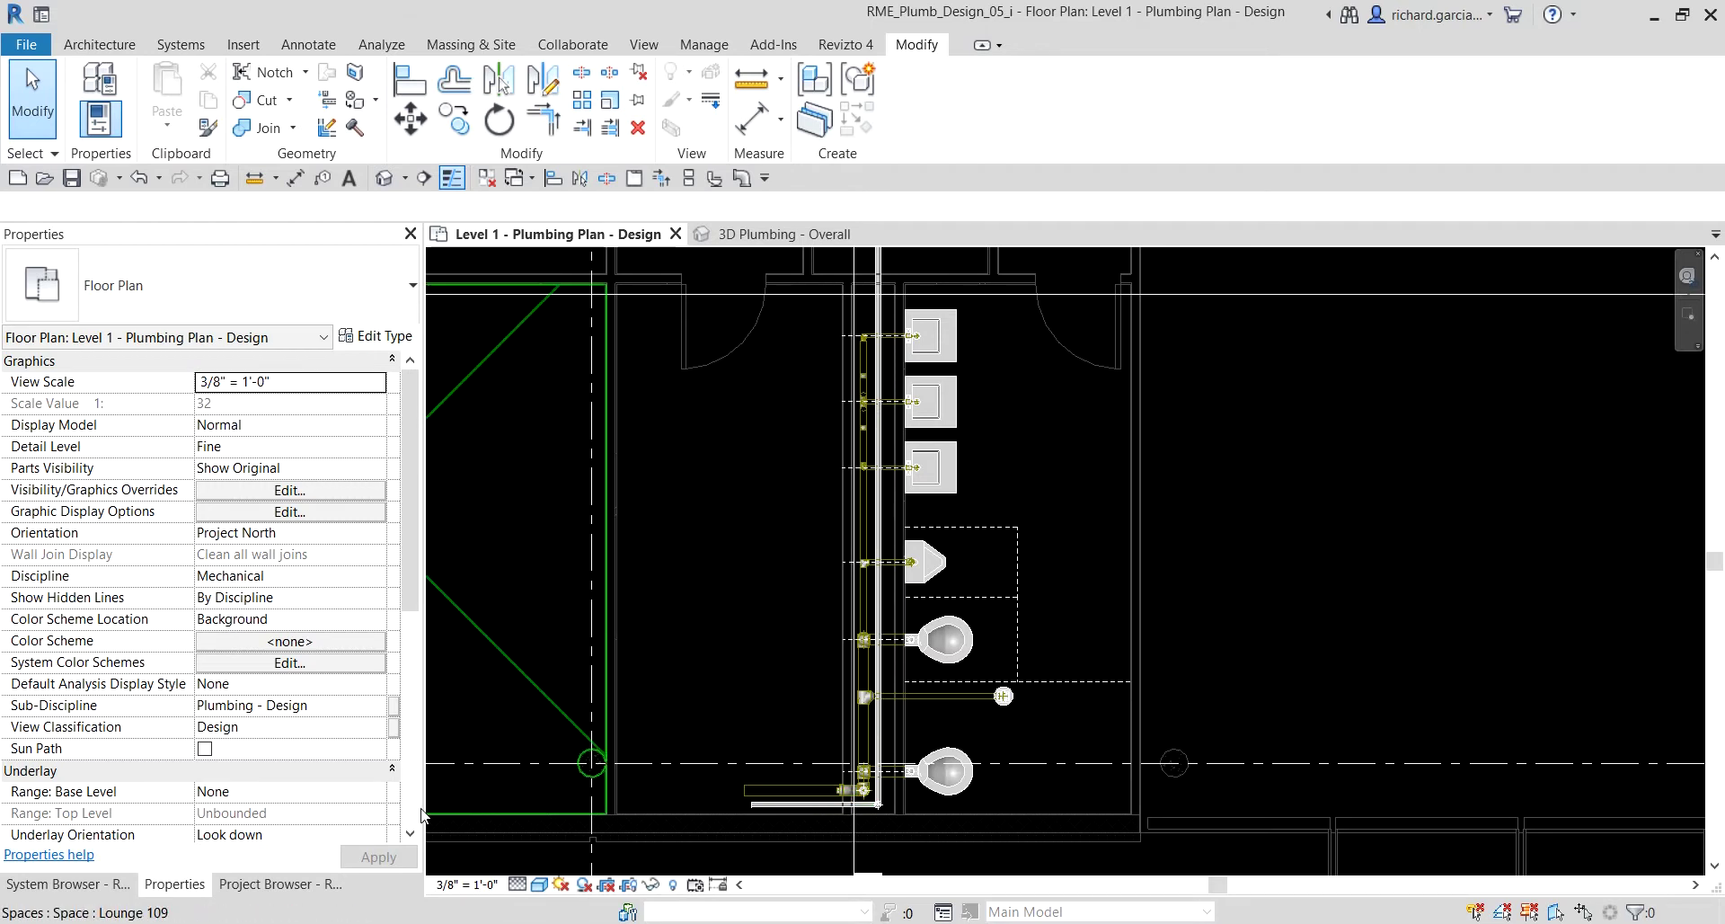
- Open the 3D Plumbing - Overall view showing the restroom plumbing
left_click(274, 884)
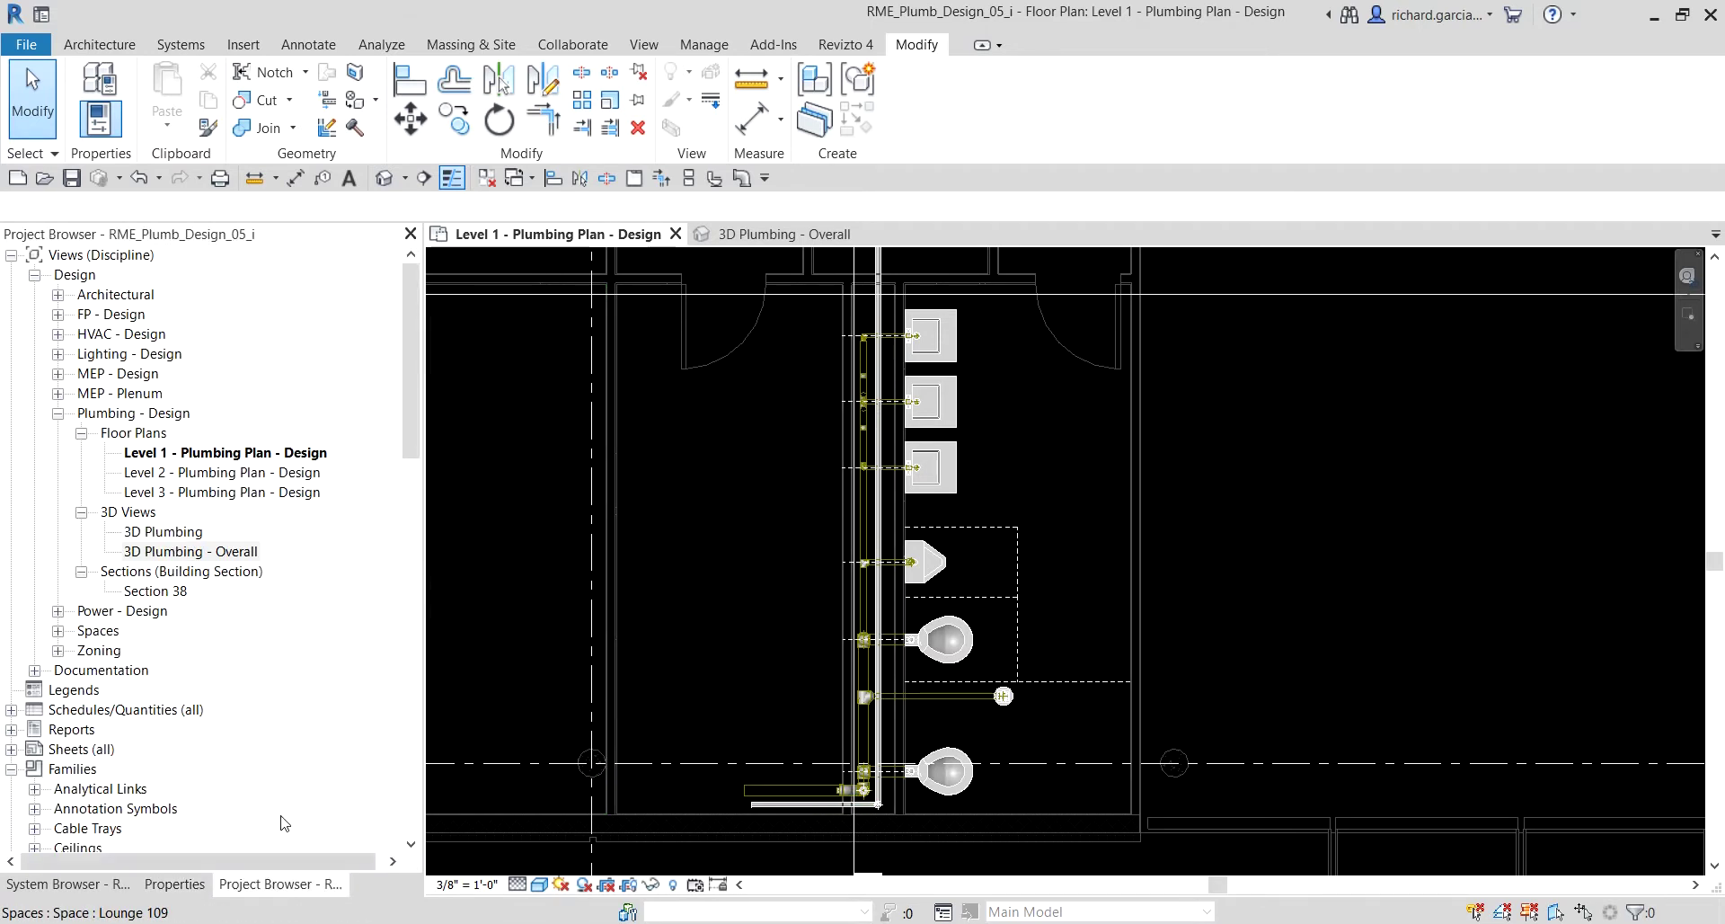
left_click(210, 555)
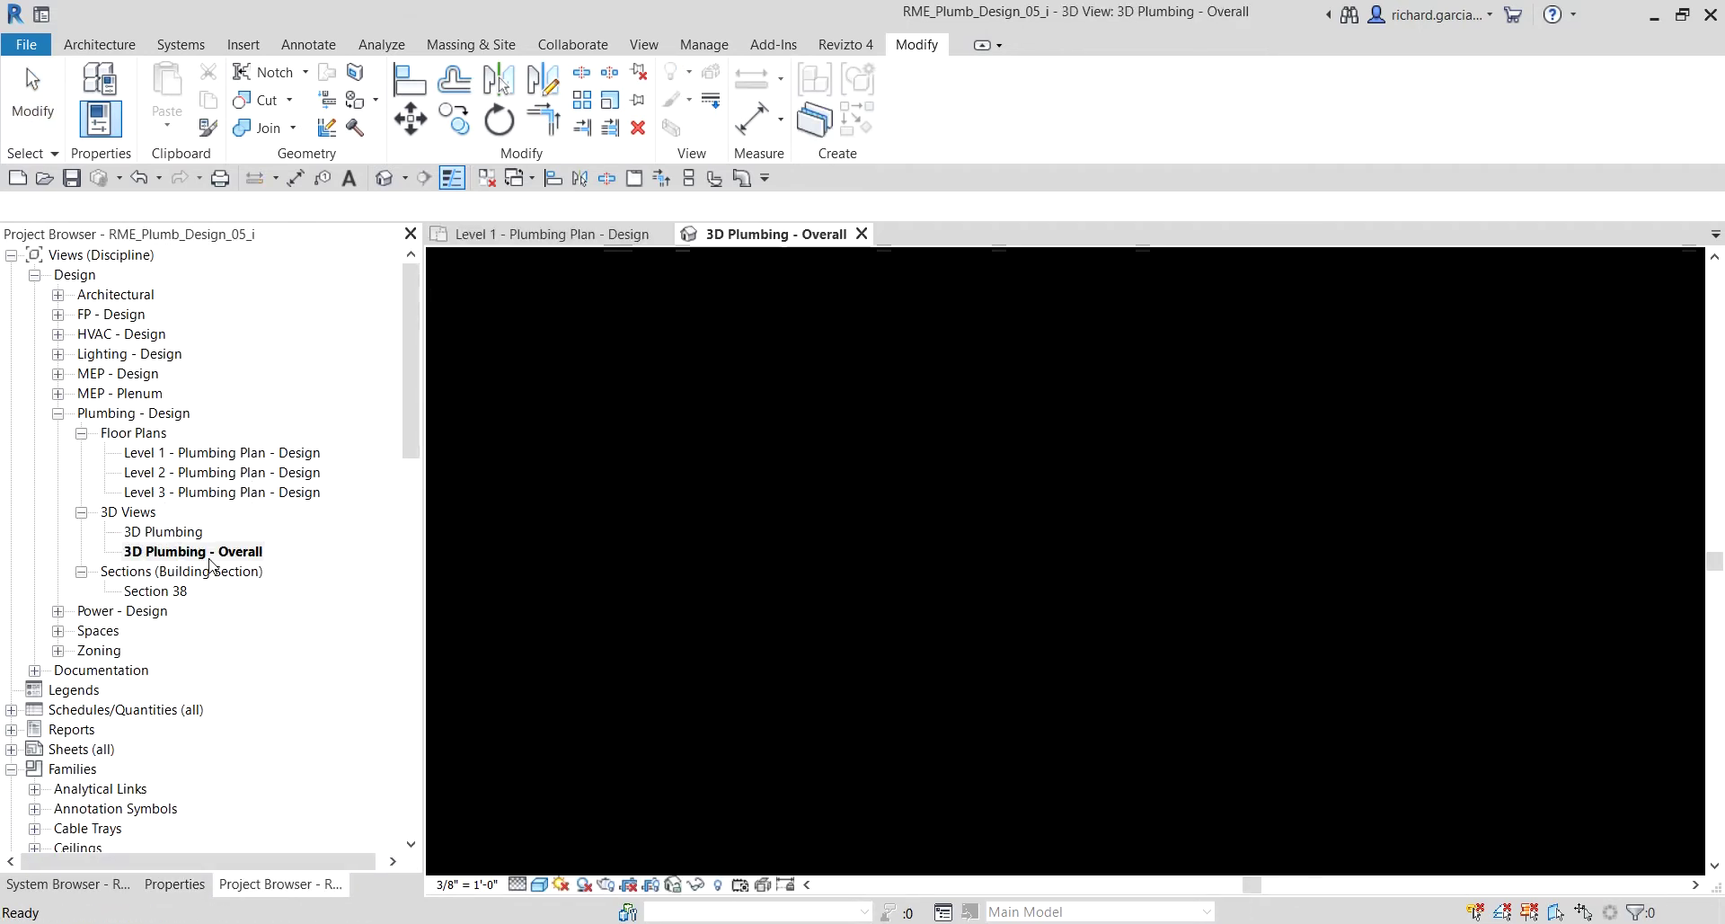
scroll(612, 546, "up", 4)
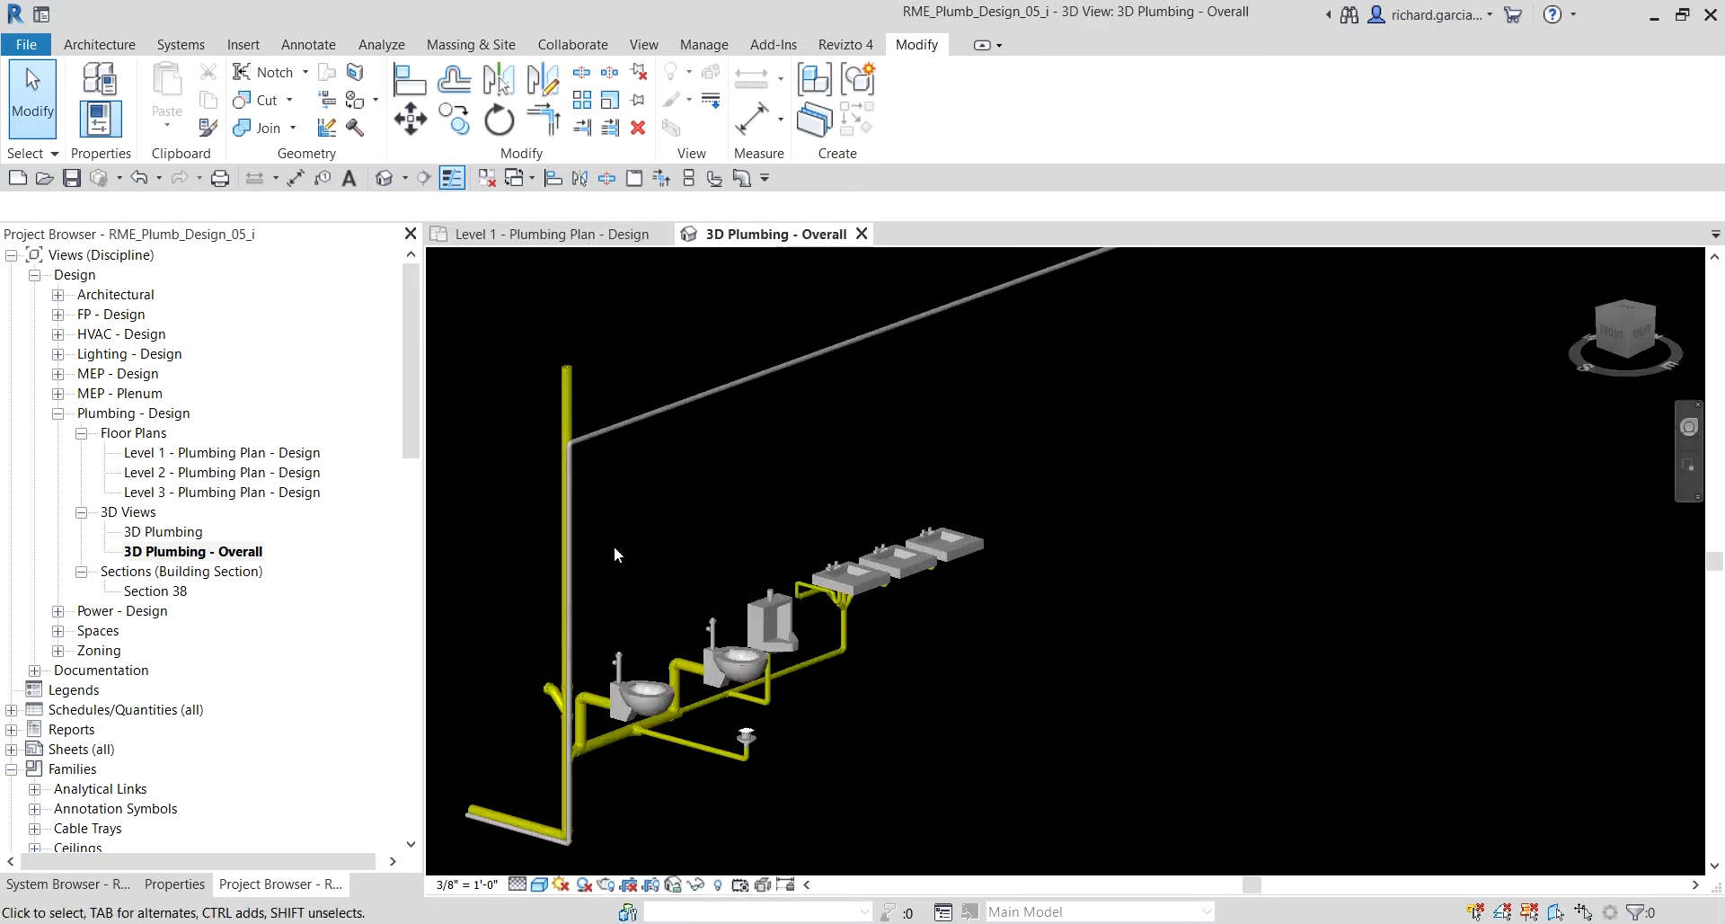
- Inspect the overhead water pipe from several angles, including its diameter and middle elevation relative to the restroom fixtures
left_click(675, 417)
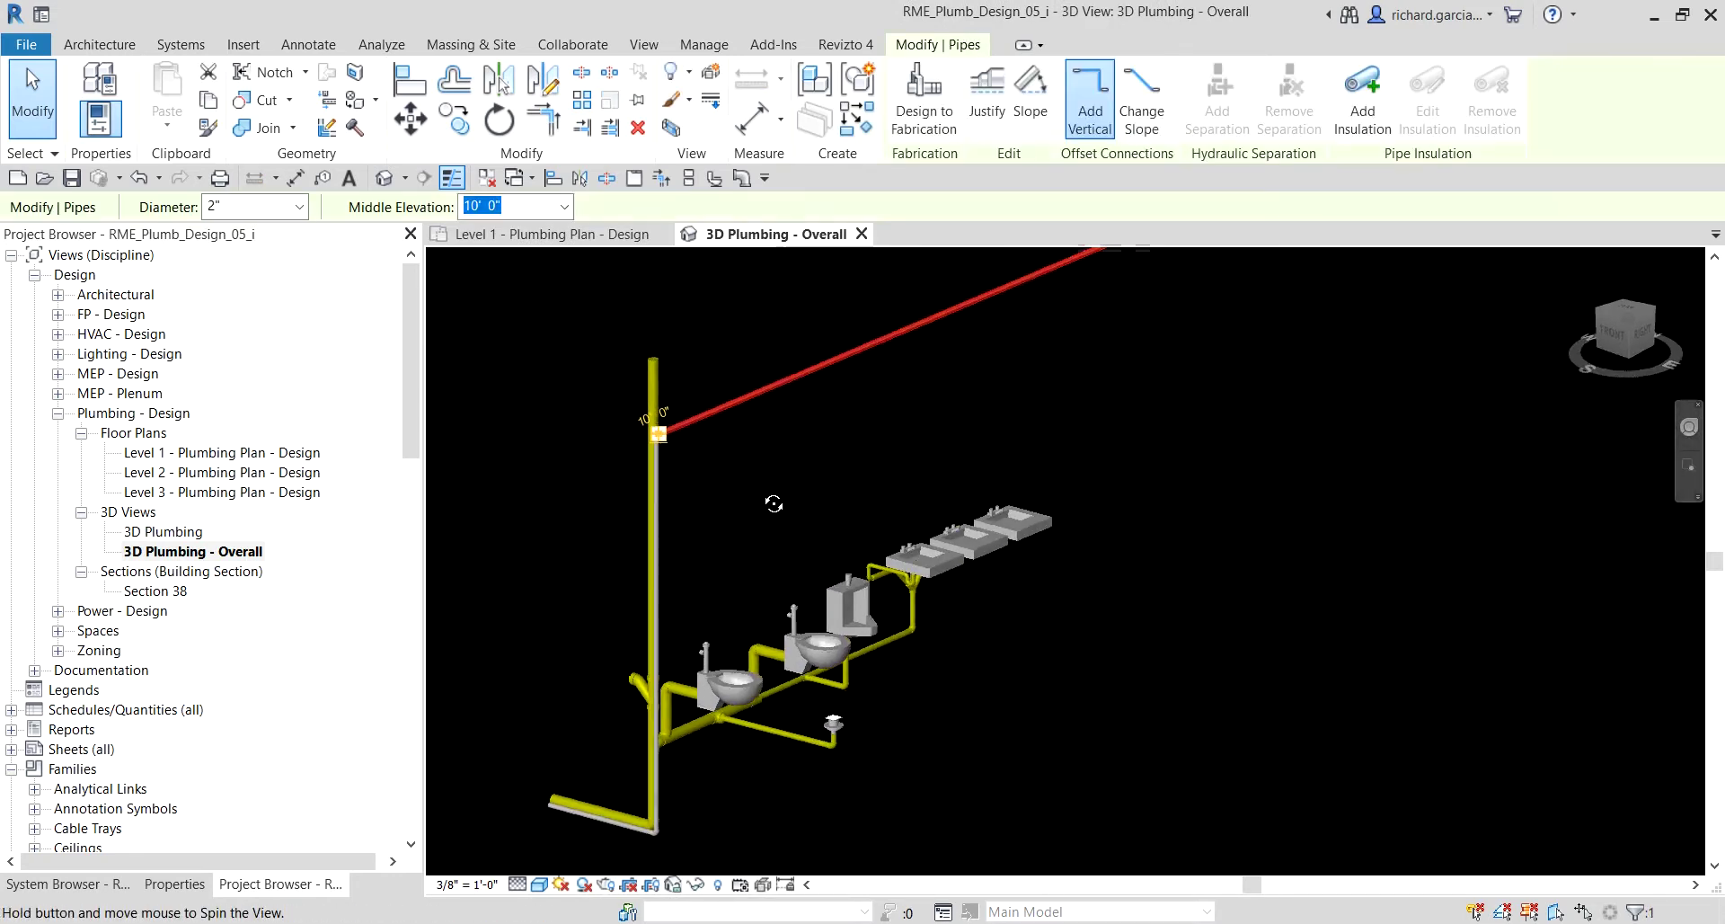
middle_click_drag(675, 417, 849, 439, "shift")
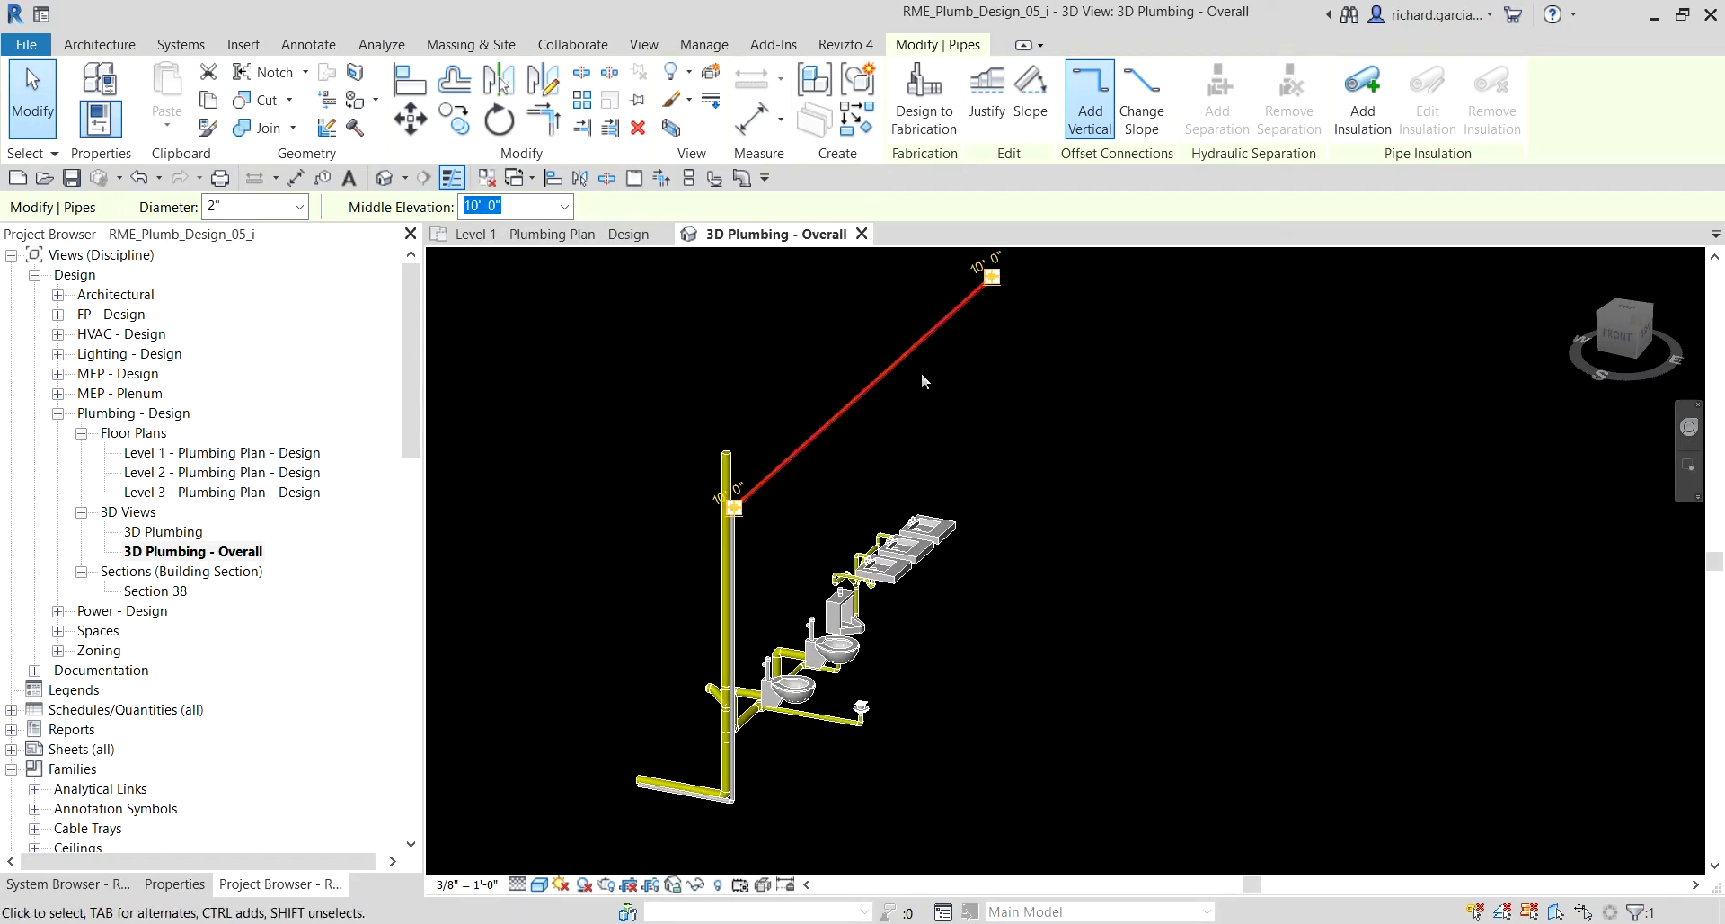
middle_click_drag(833, 458, 923, 426, "shift")
key("Escape")
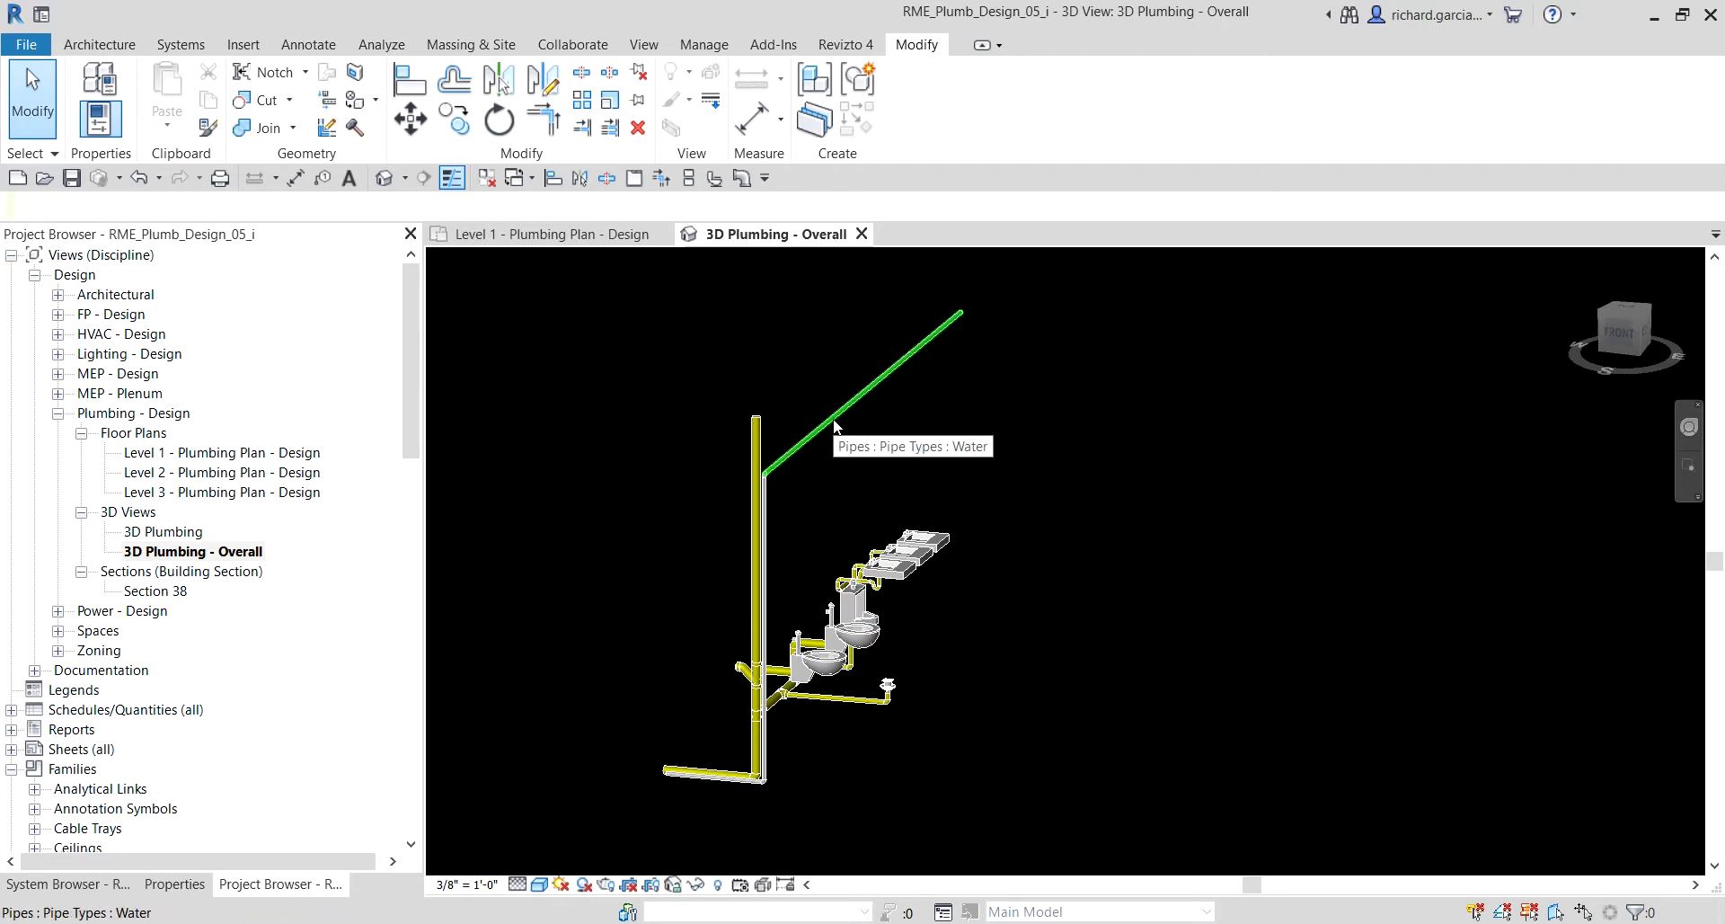
middle_click_drag(866, 435, 594, 622, "shift")
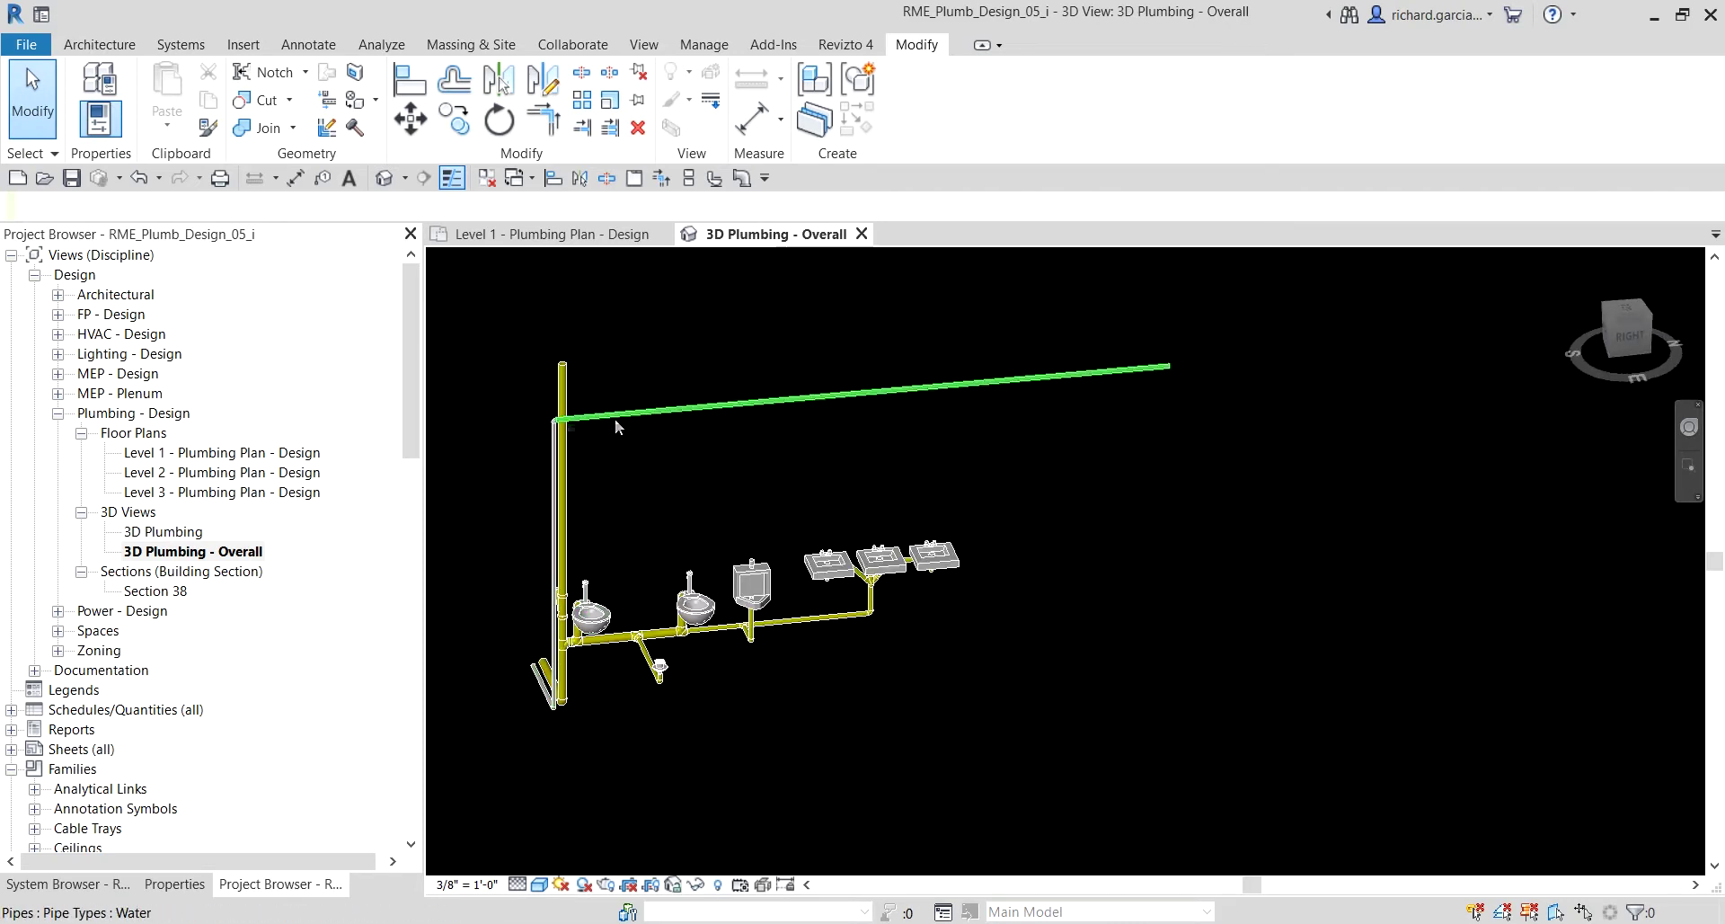
middle_click_drag(693, 471, 839, 501, "shift")
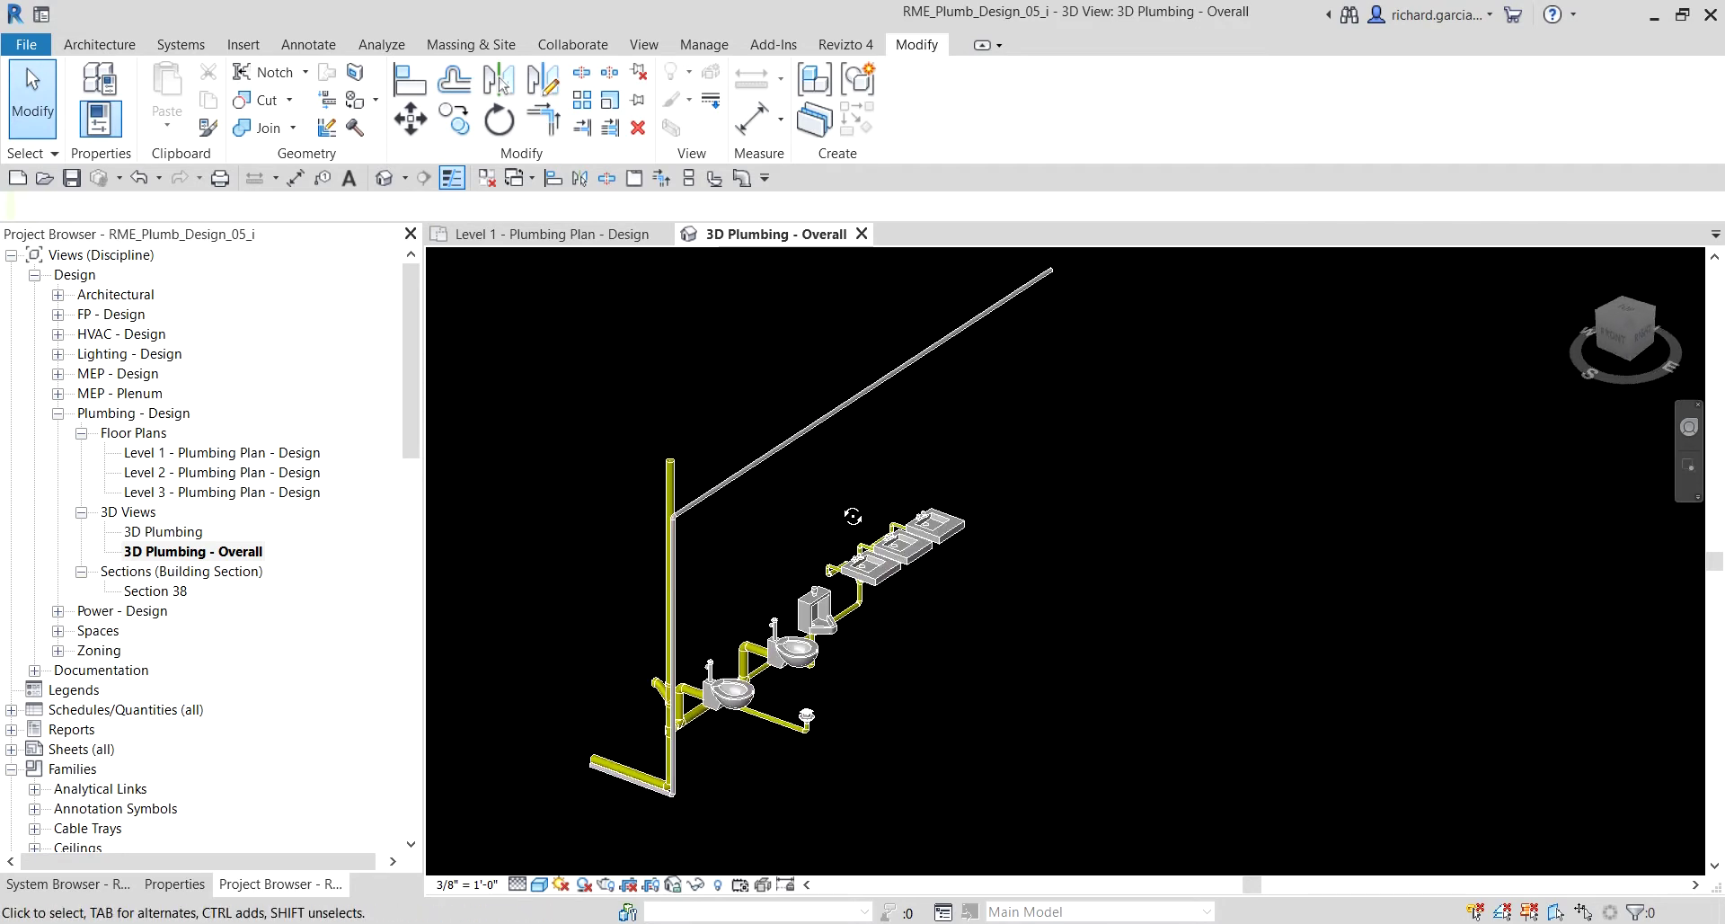
left_click(795, 439)
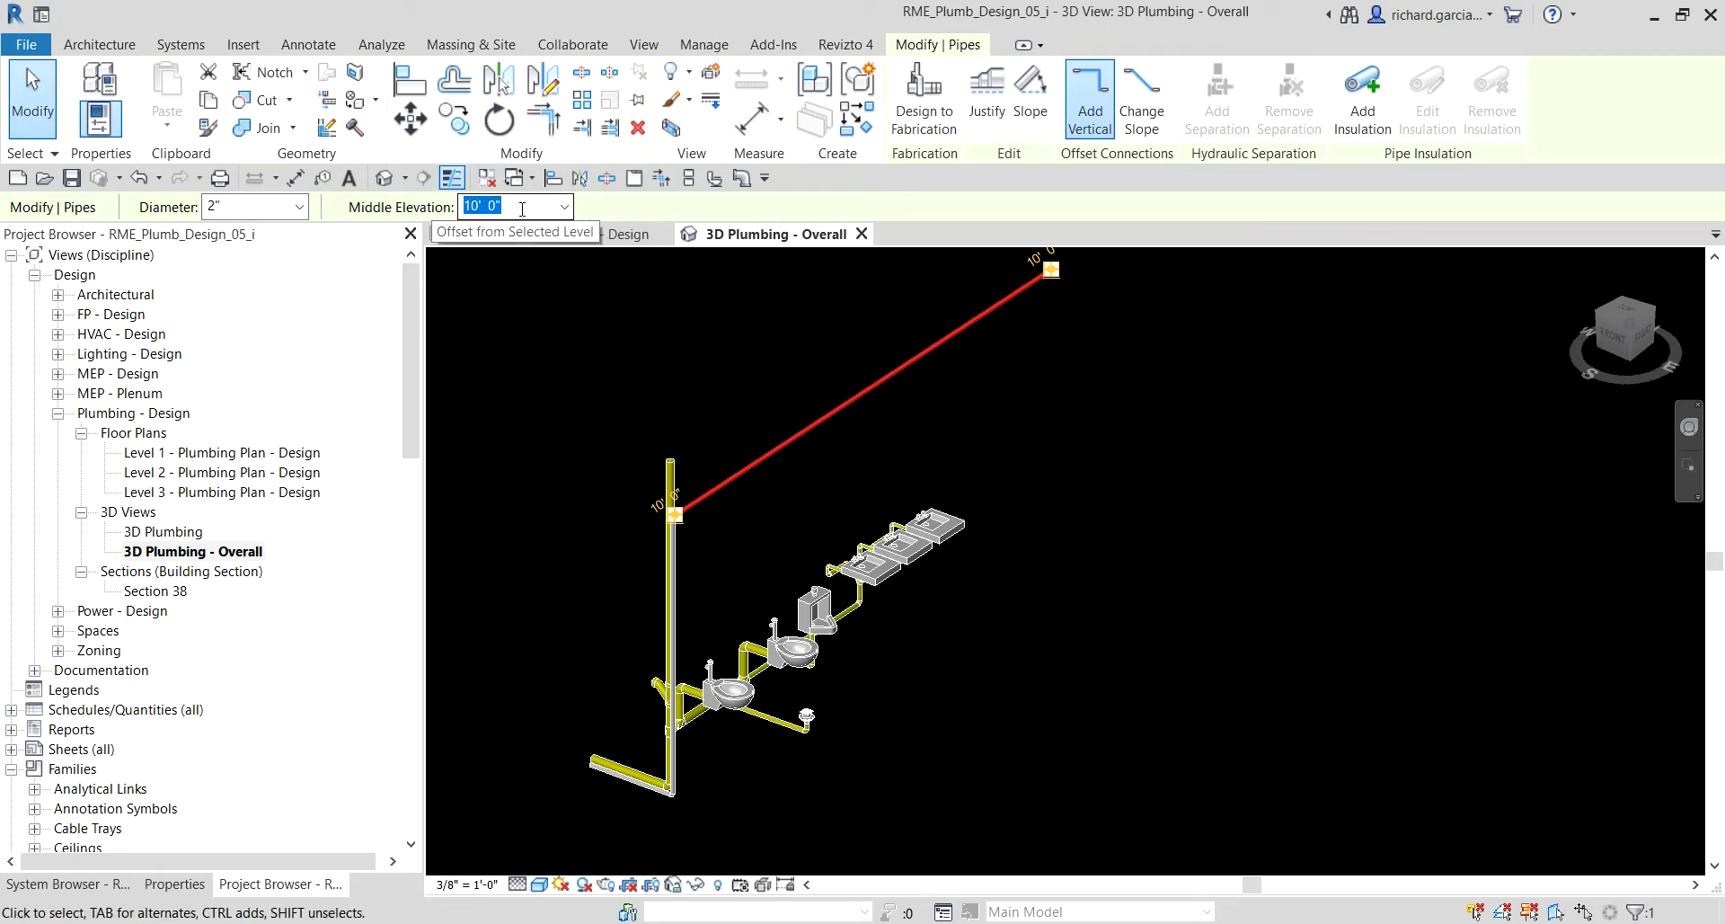
left_click(1118, 482)
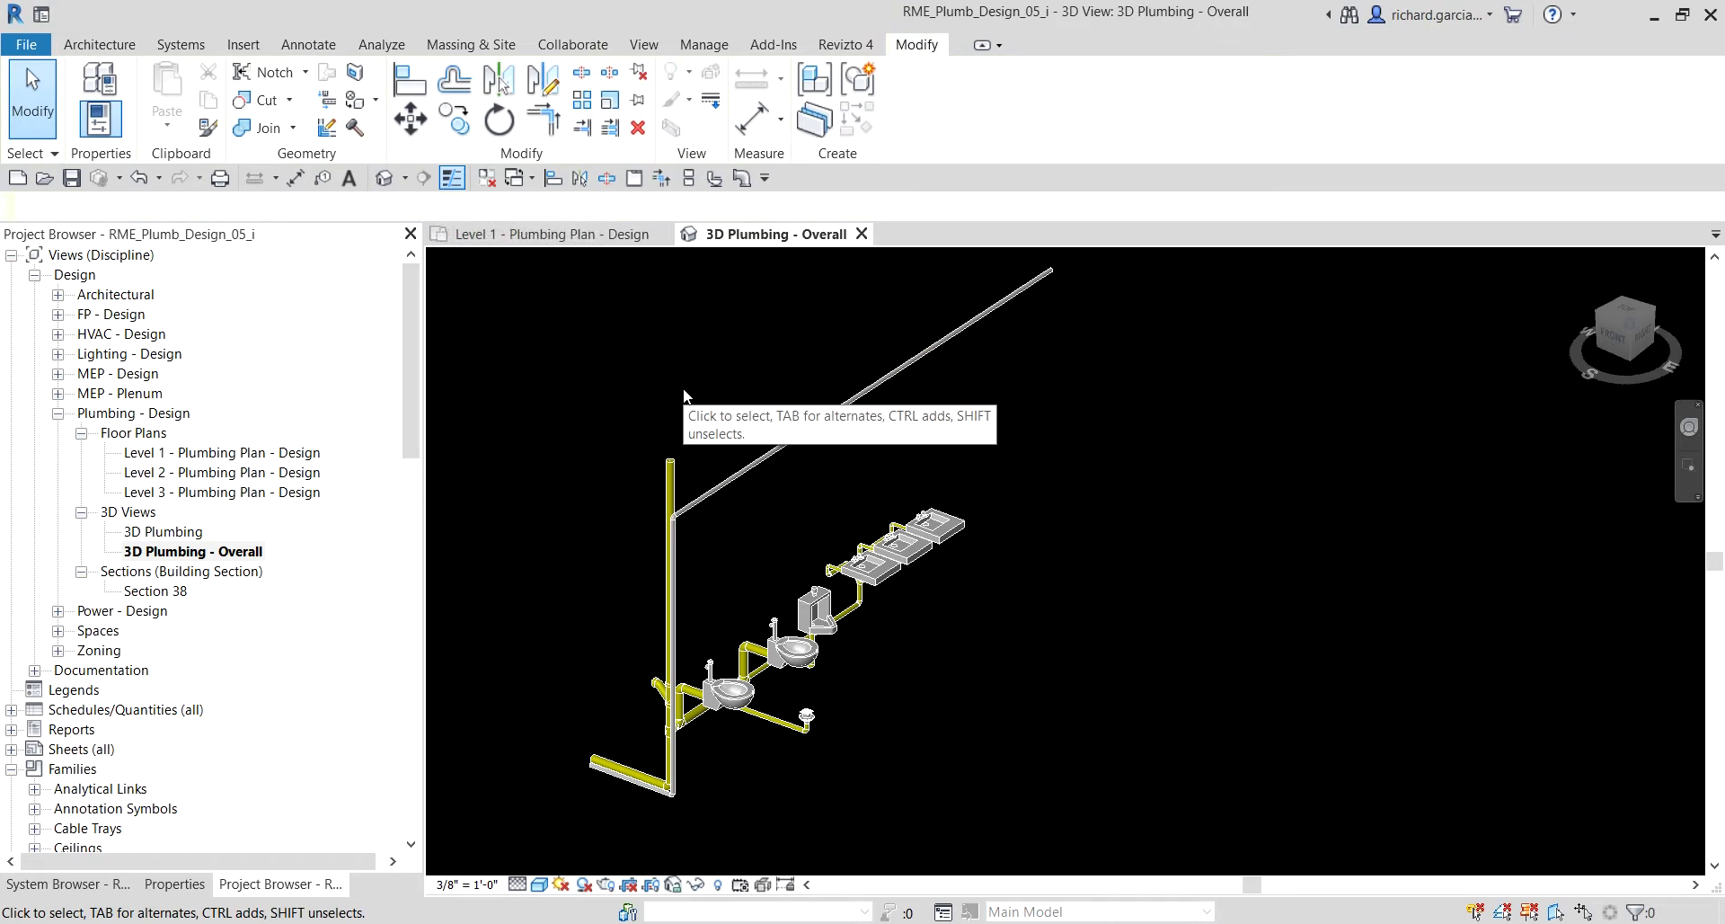
- Open the pipe Conversion settings in Mechanical Settings
left_click(165, 47)
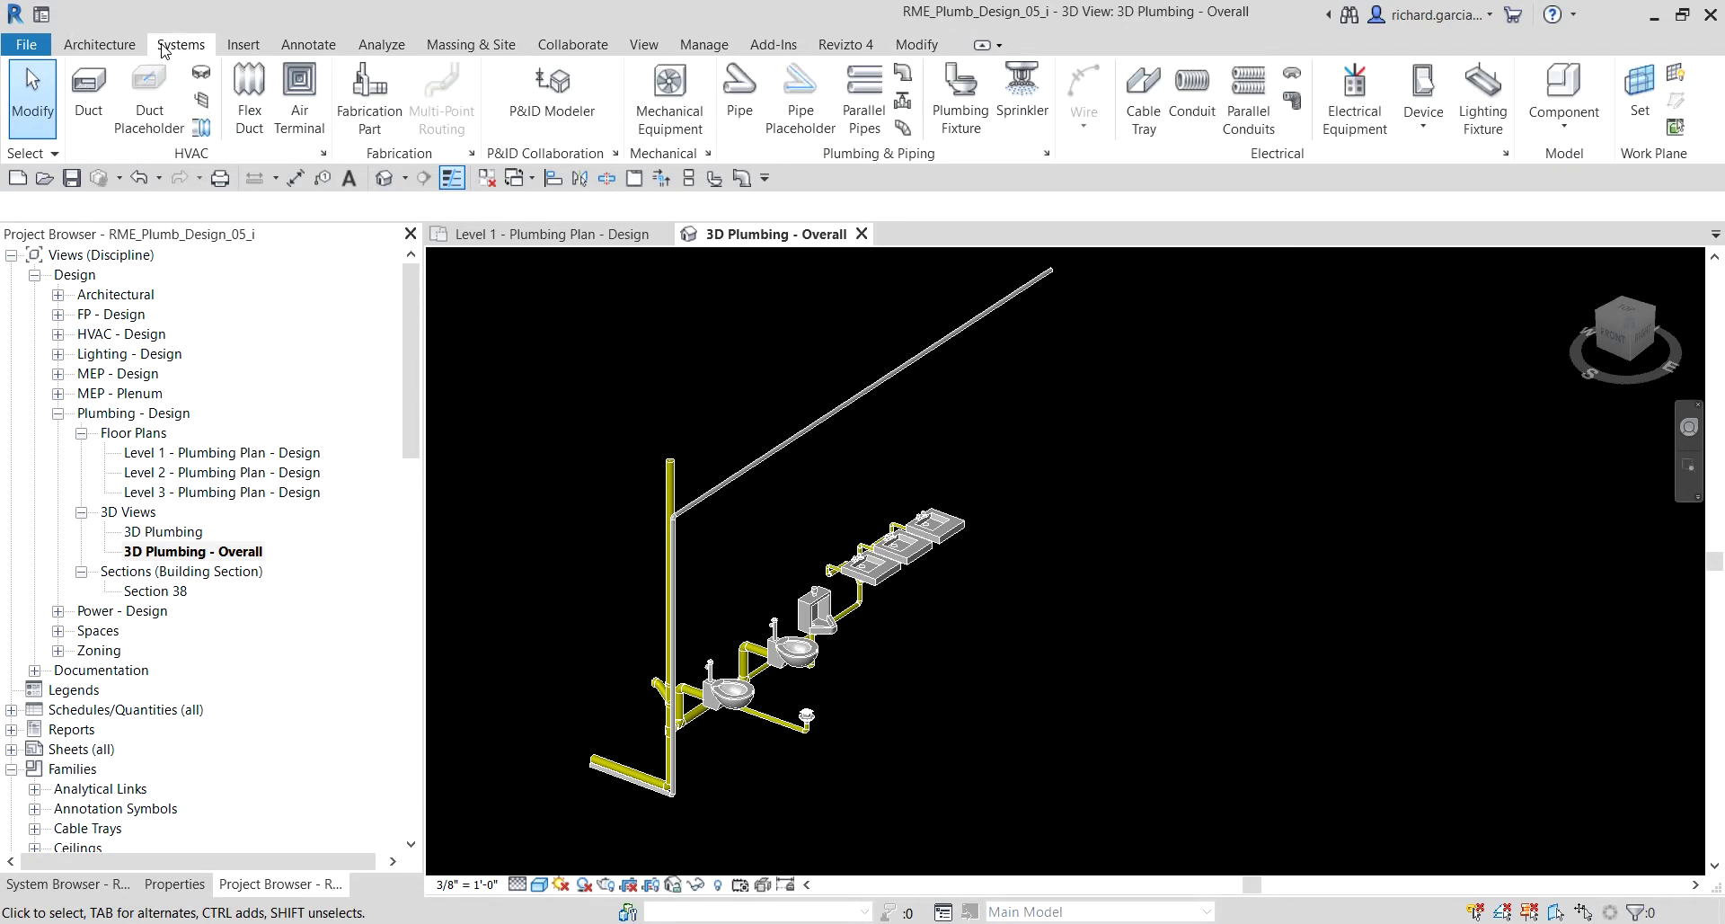
left_click(1047, 156)
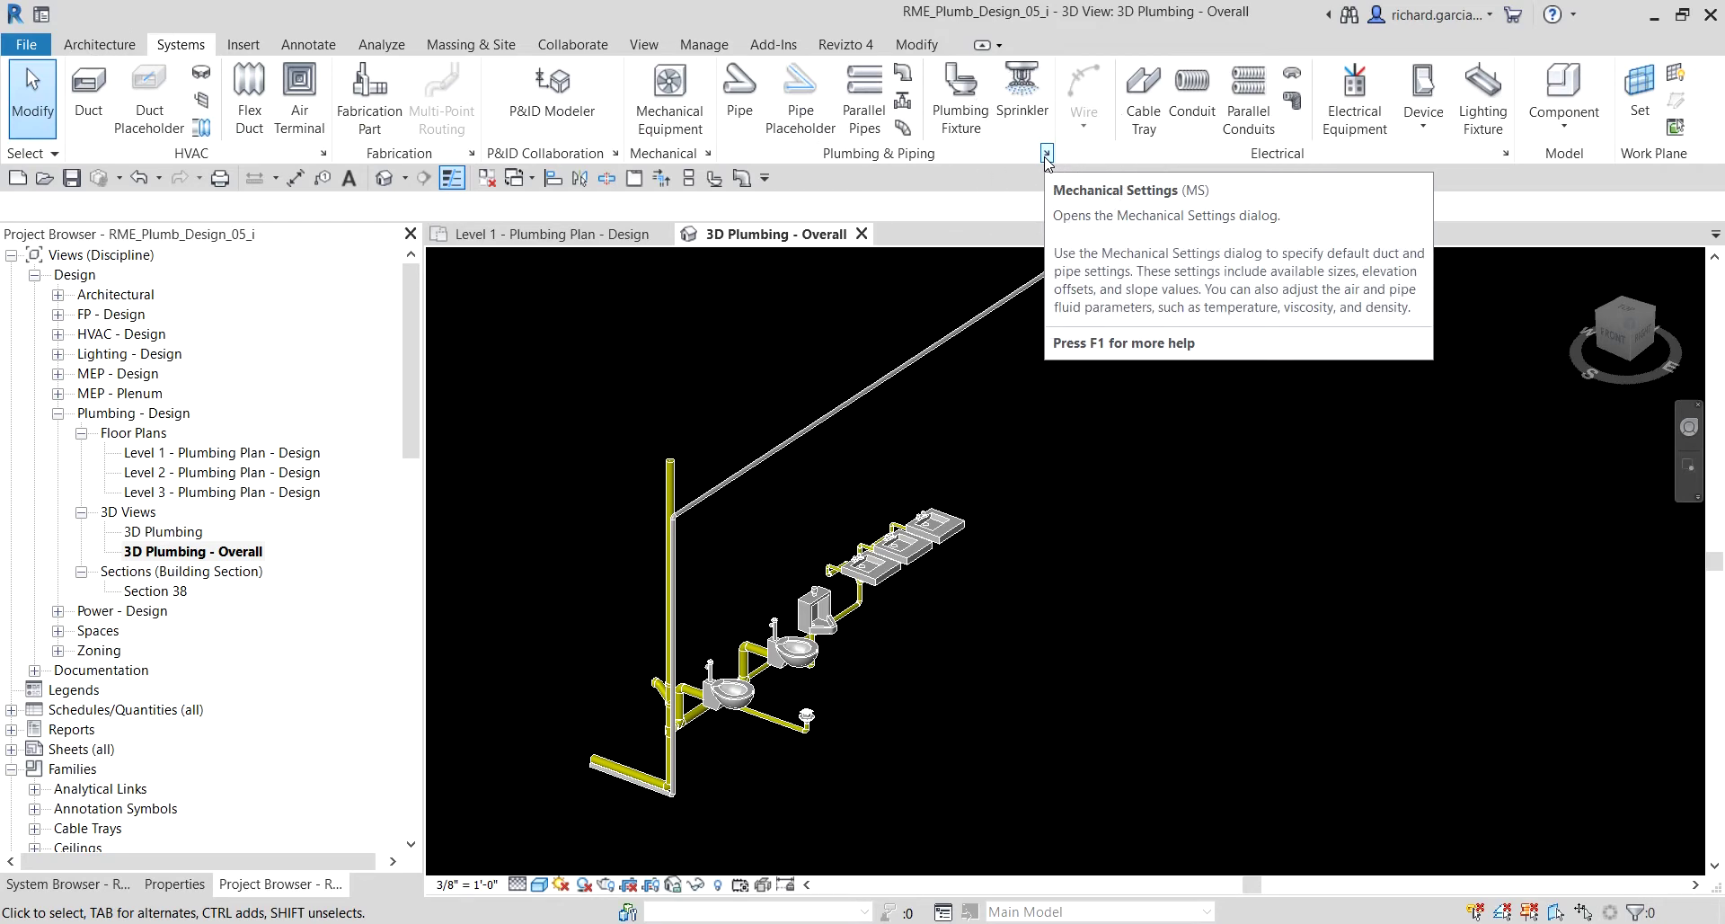
left_click(1047, 155)
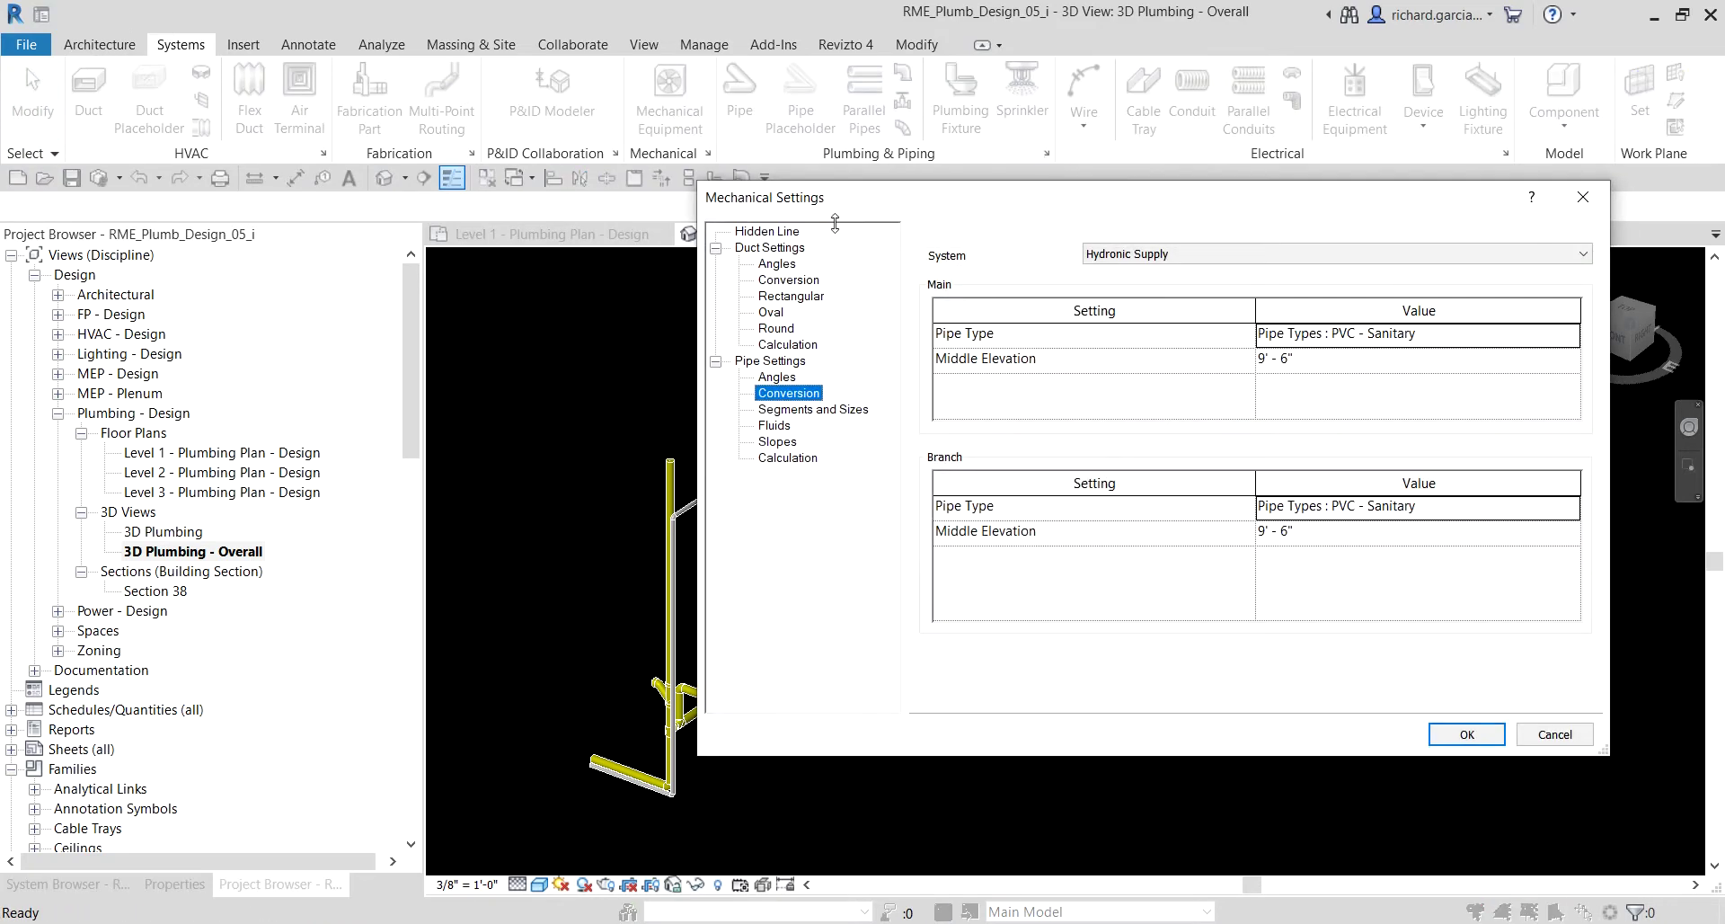
left_click(764, 196)
left_click(780, 395)
left_click(780, 395)
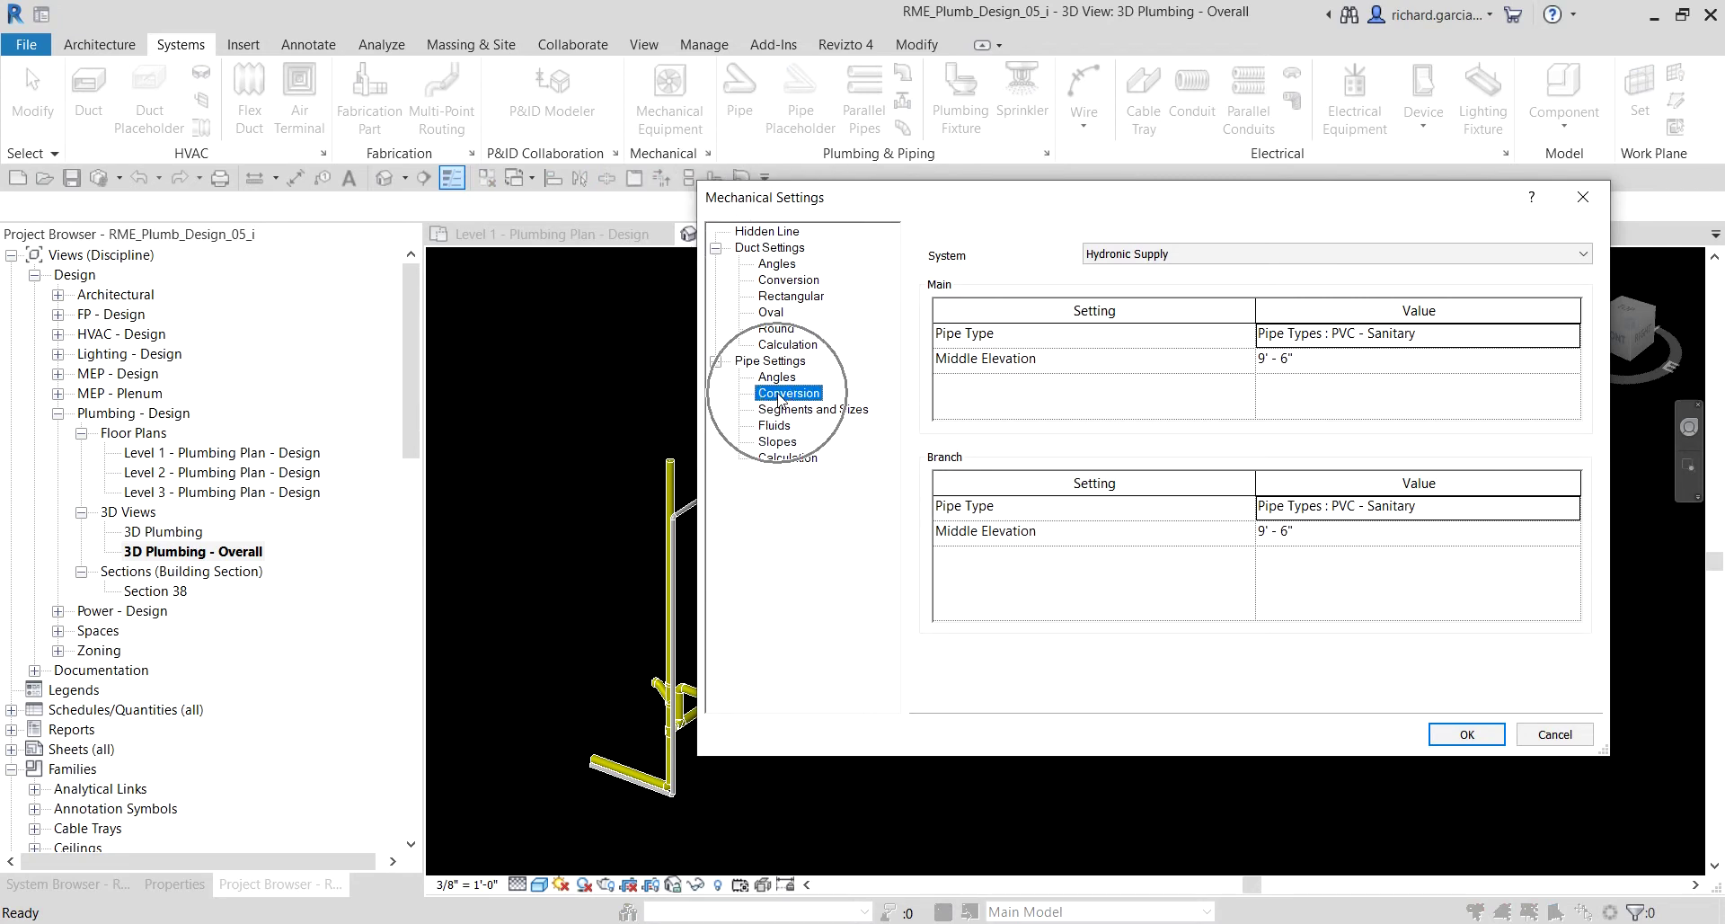
- Set the main pipe type to Water for the Domestic Cold Water system
left_click(1140, 255)
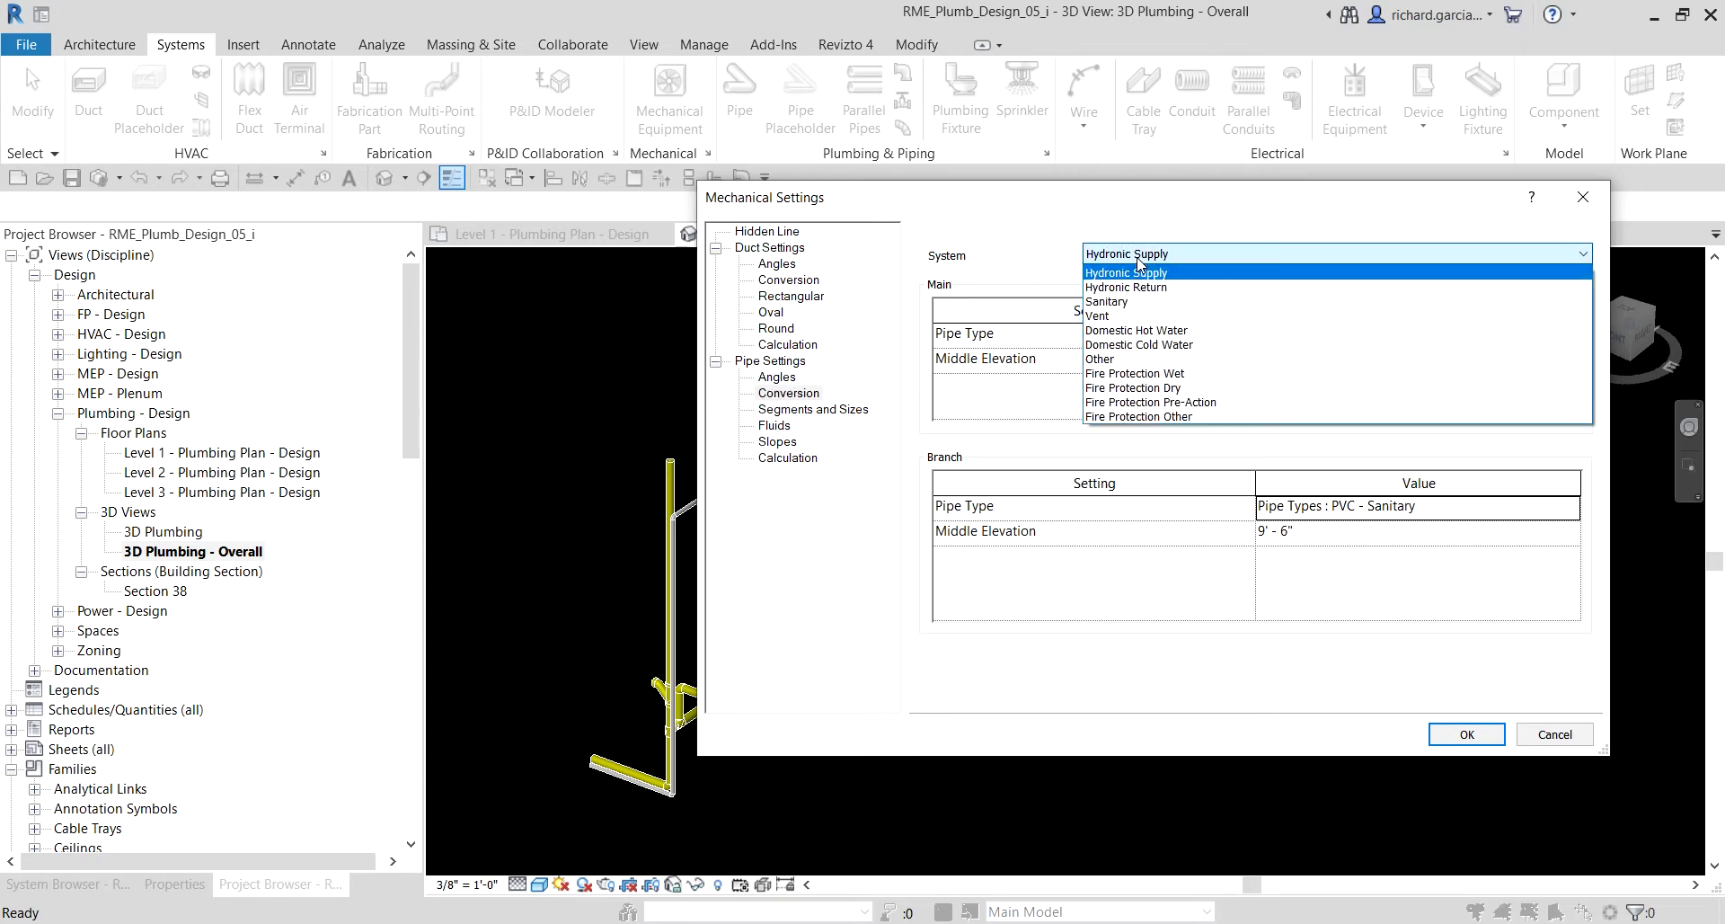
left_click(1140, 345)
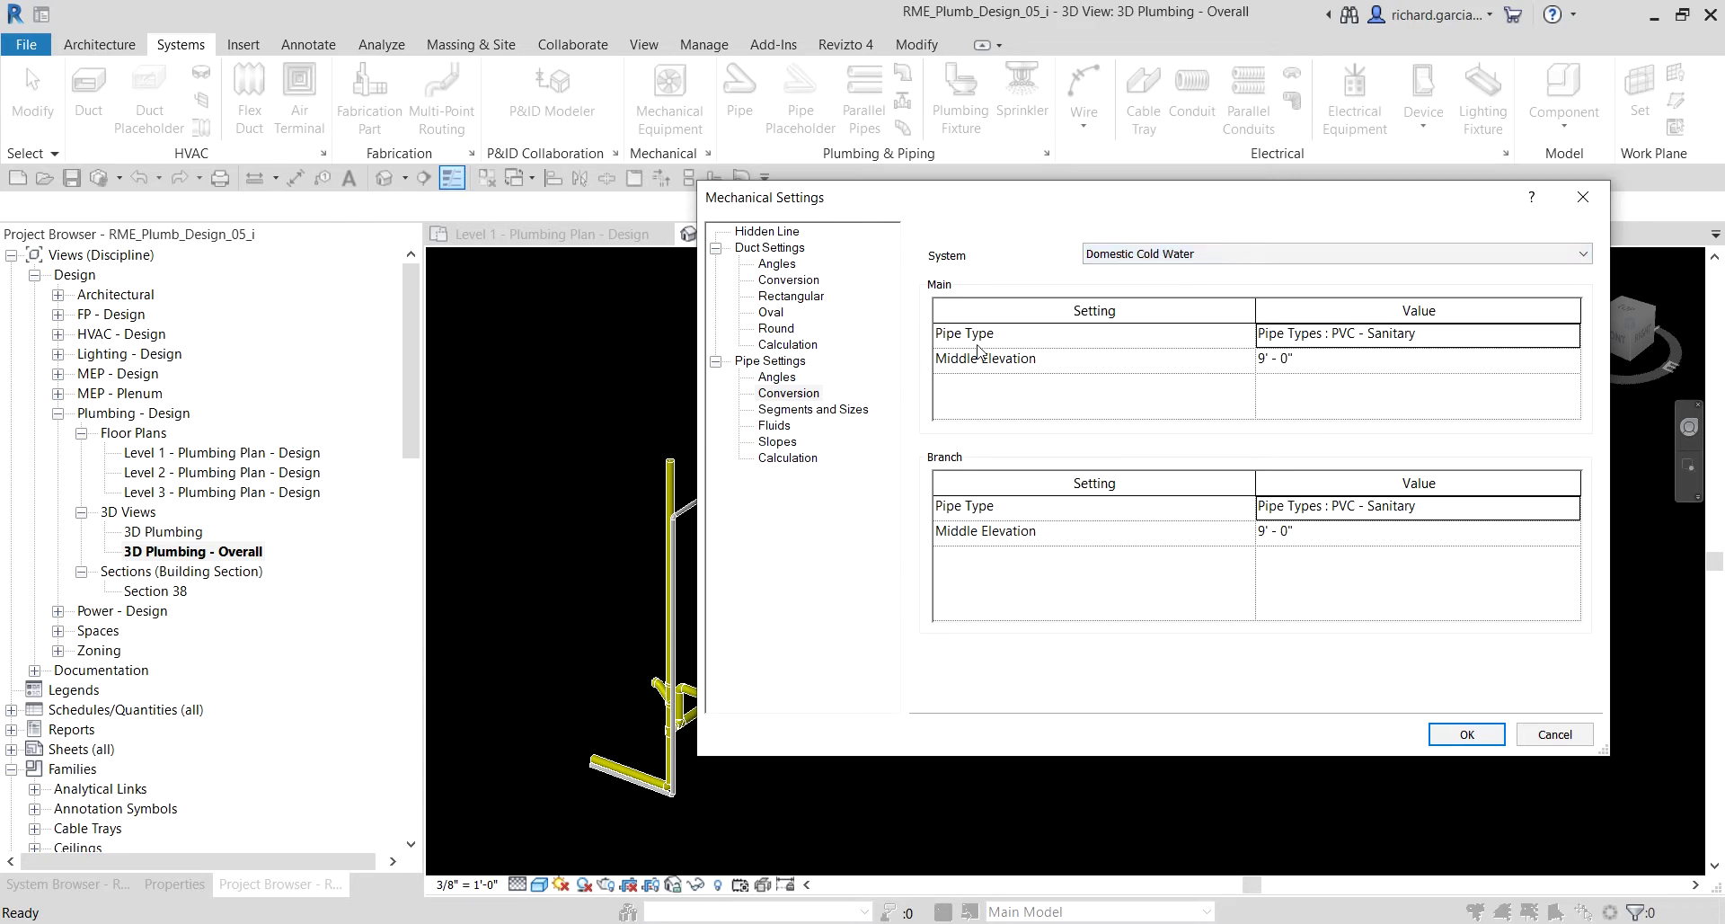
left_click(977, 347)
left_click(1409, 336)
left_click(1571, 336)
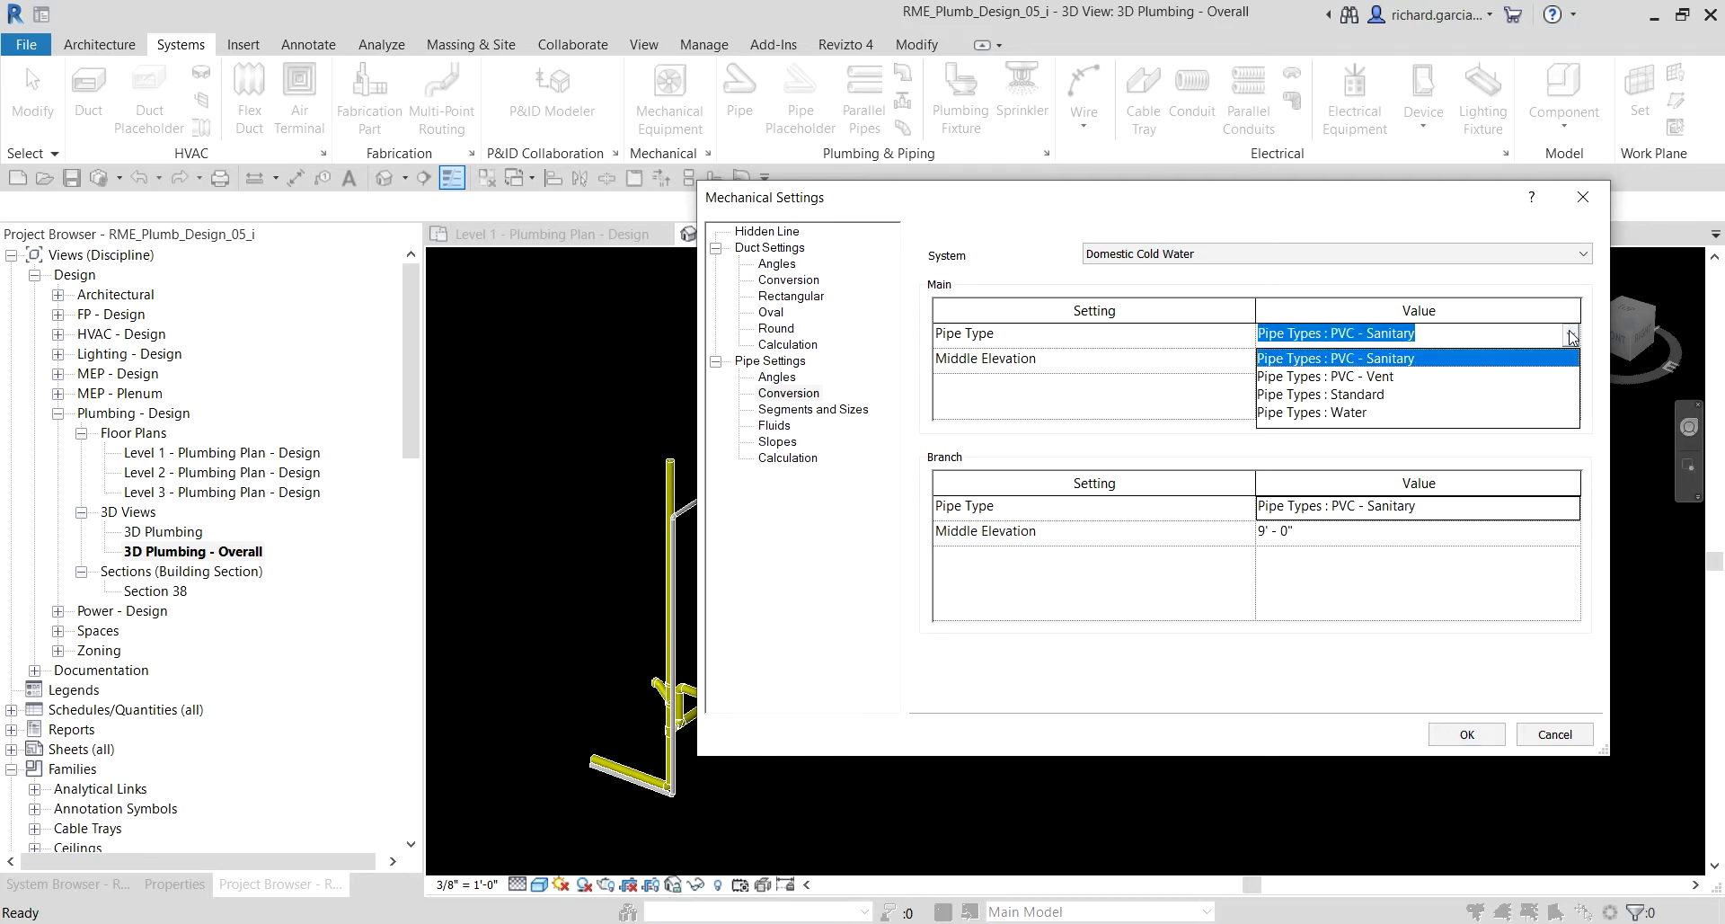
left_click(1323, 419)
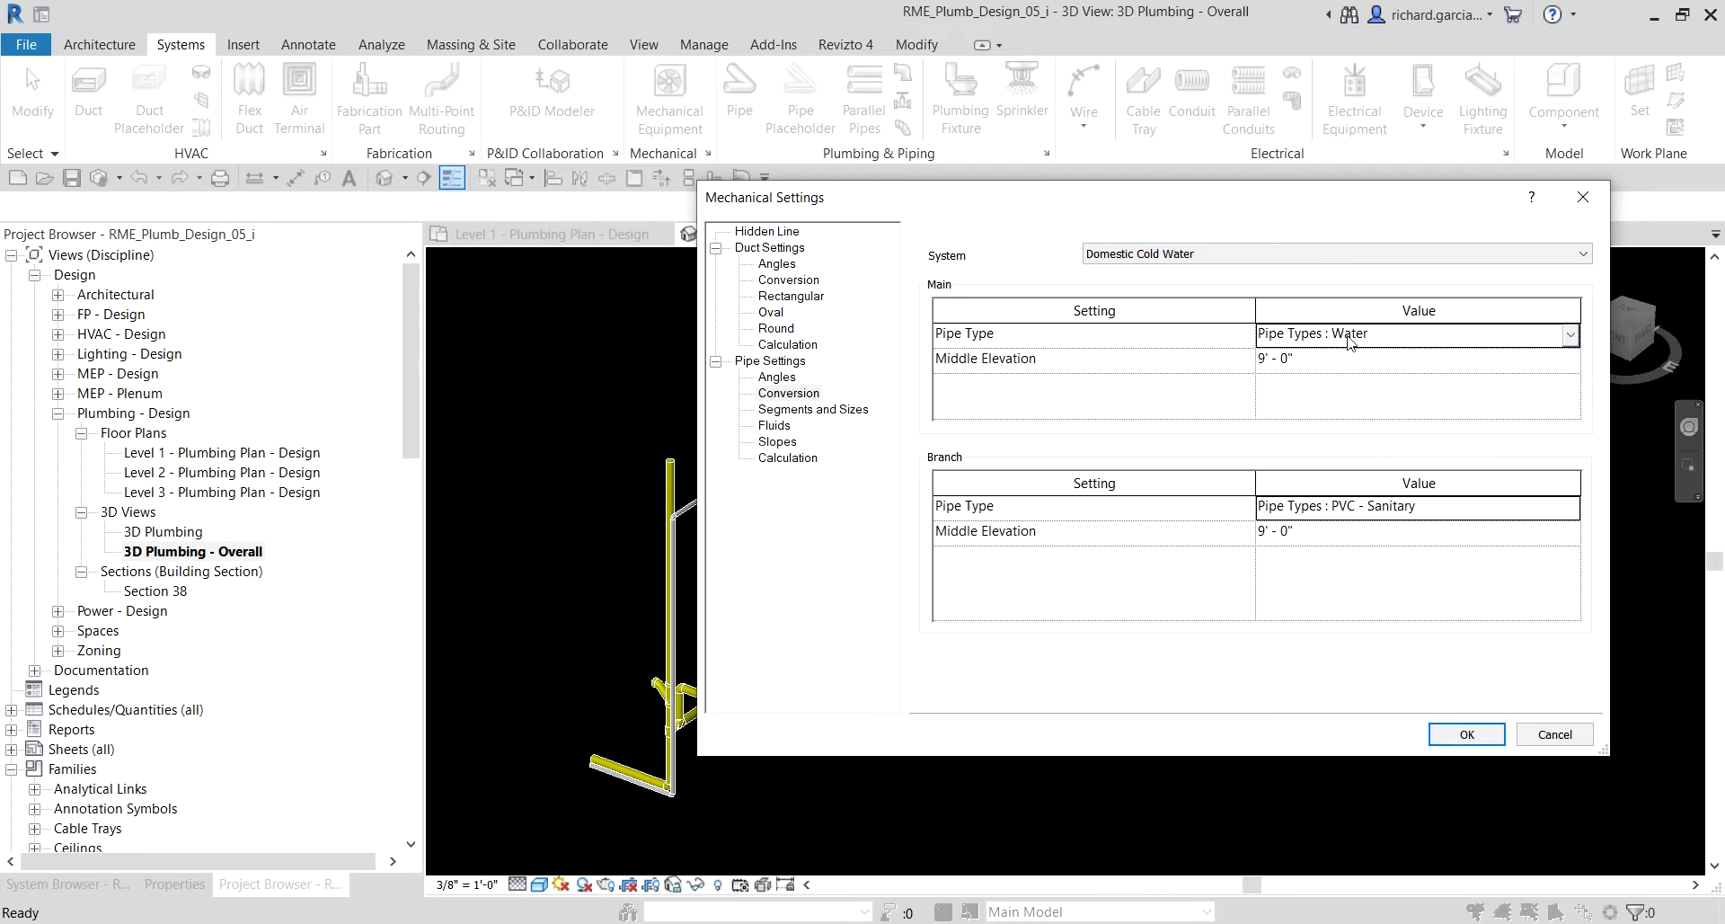
left_click(1347, 337)
- Set the middle elevation of both the main and branch Domestic Cold Water pipes to 9' - 3"
left_click(1317, 362)
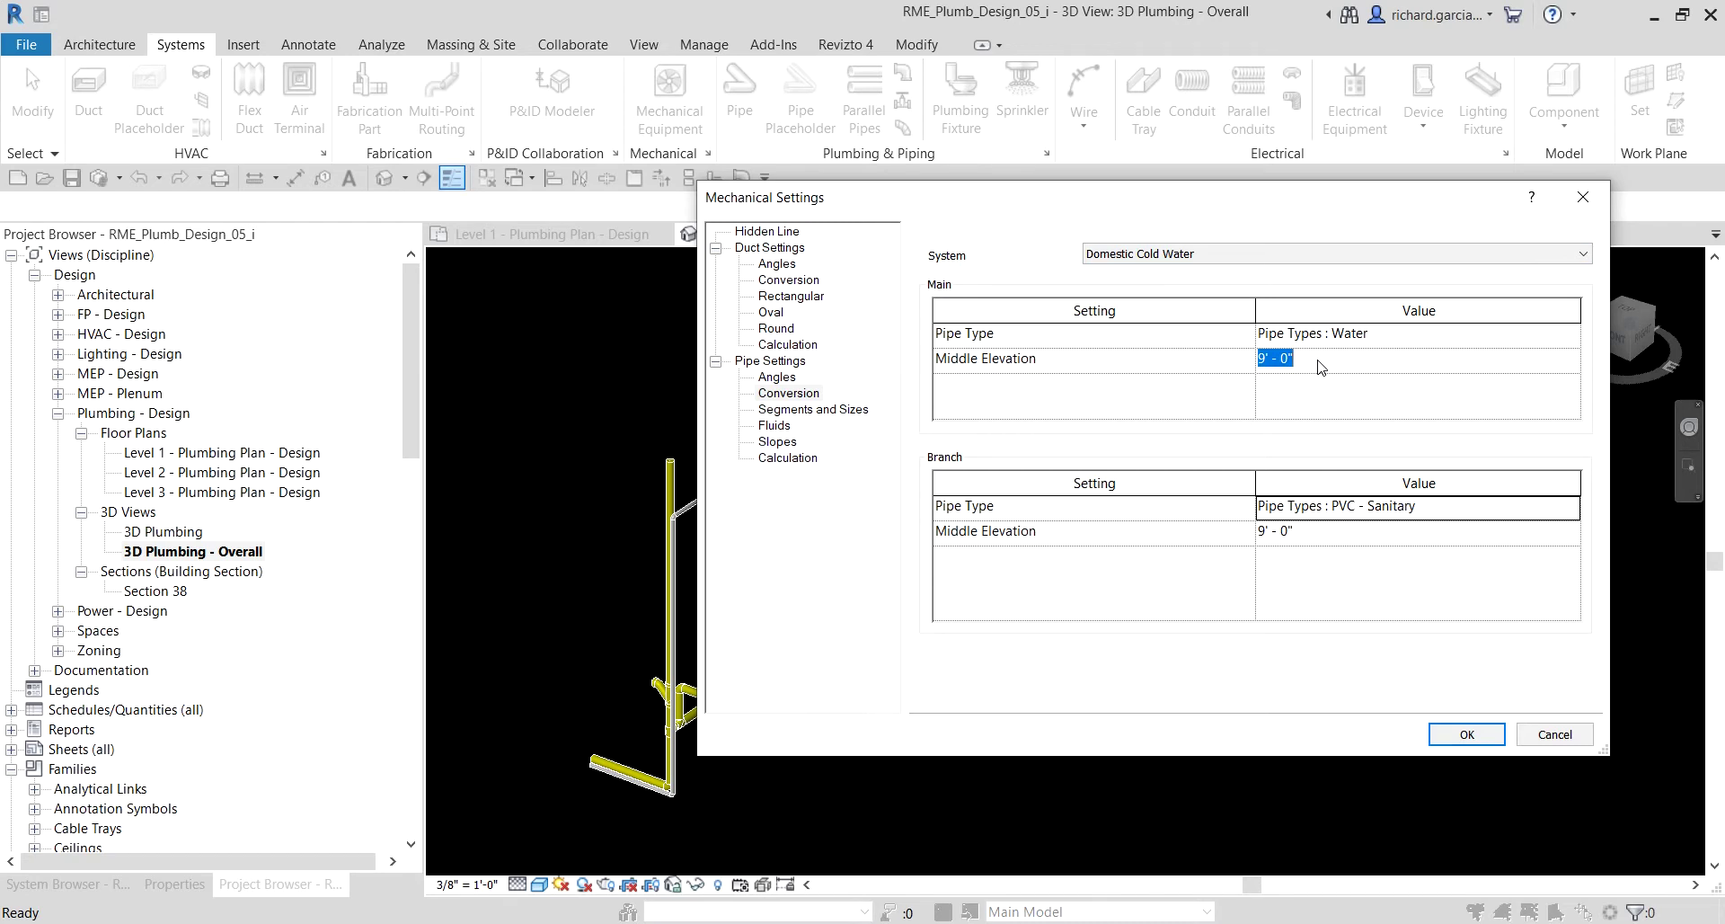
type("9' - 3")
left_click(1324, 539)
type("9 3")
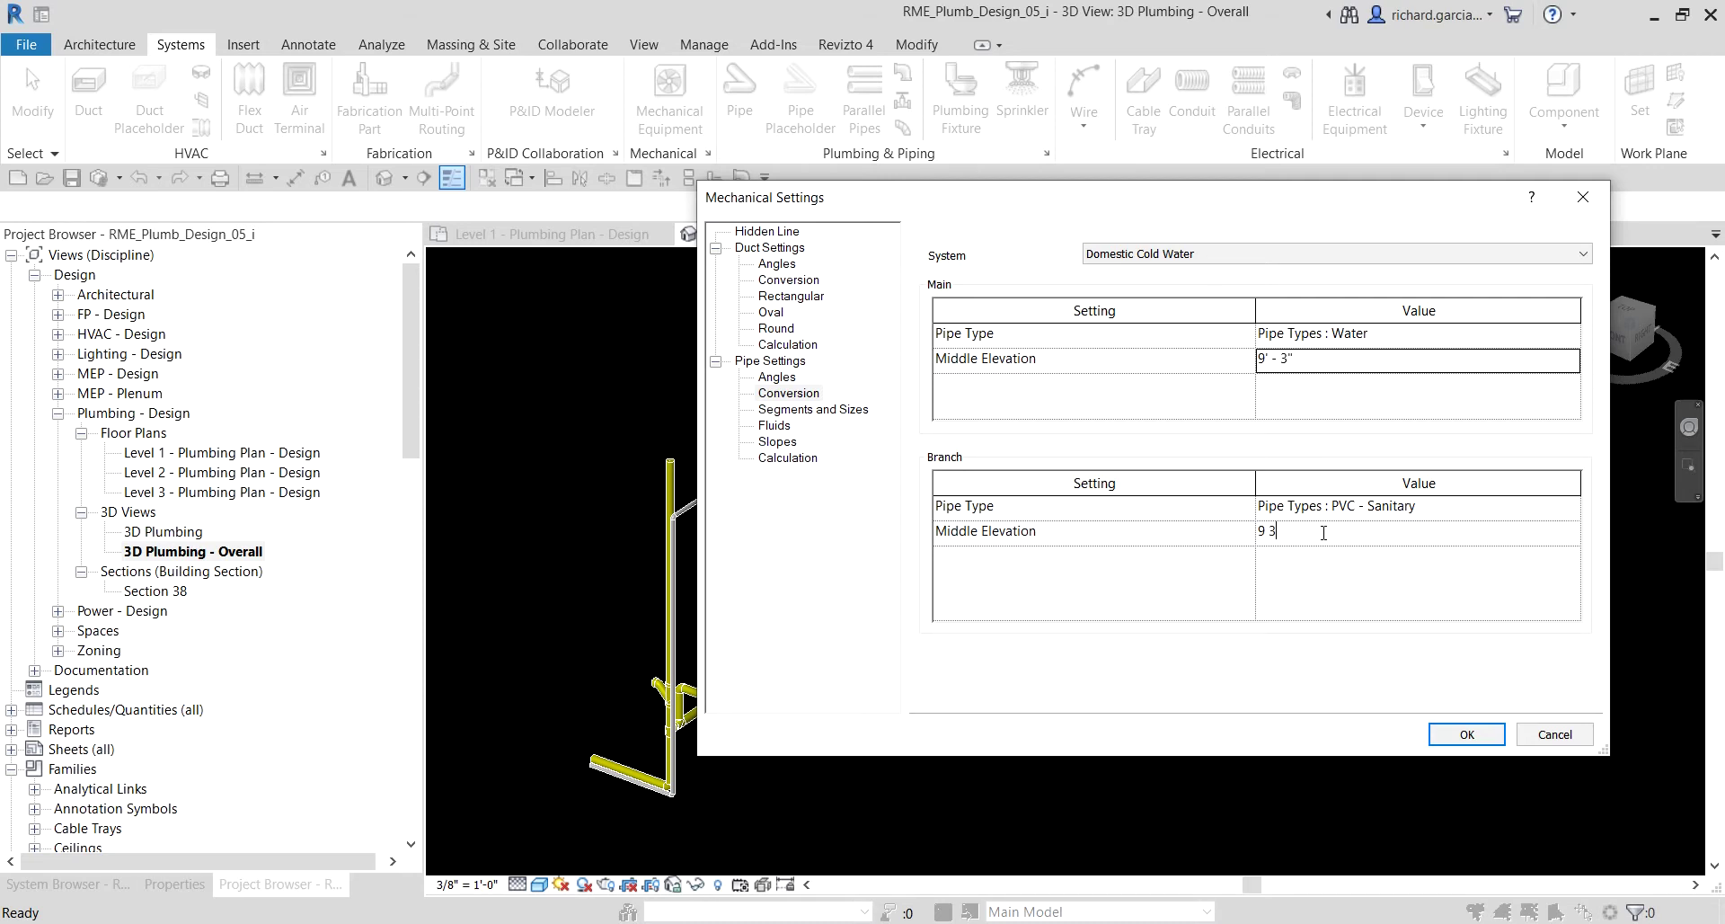
key("Return")
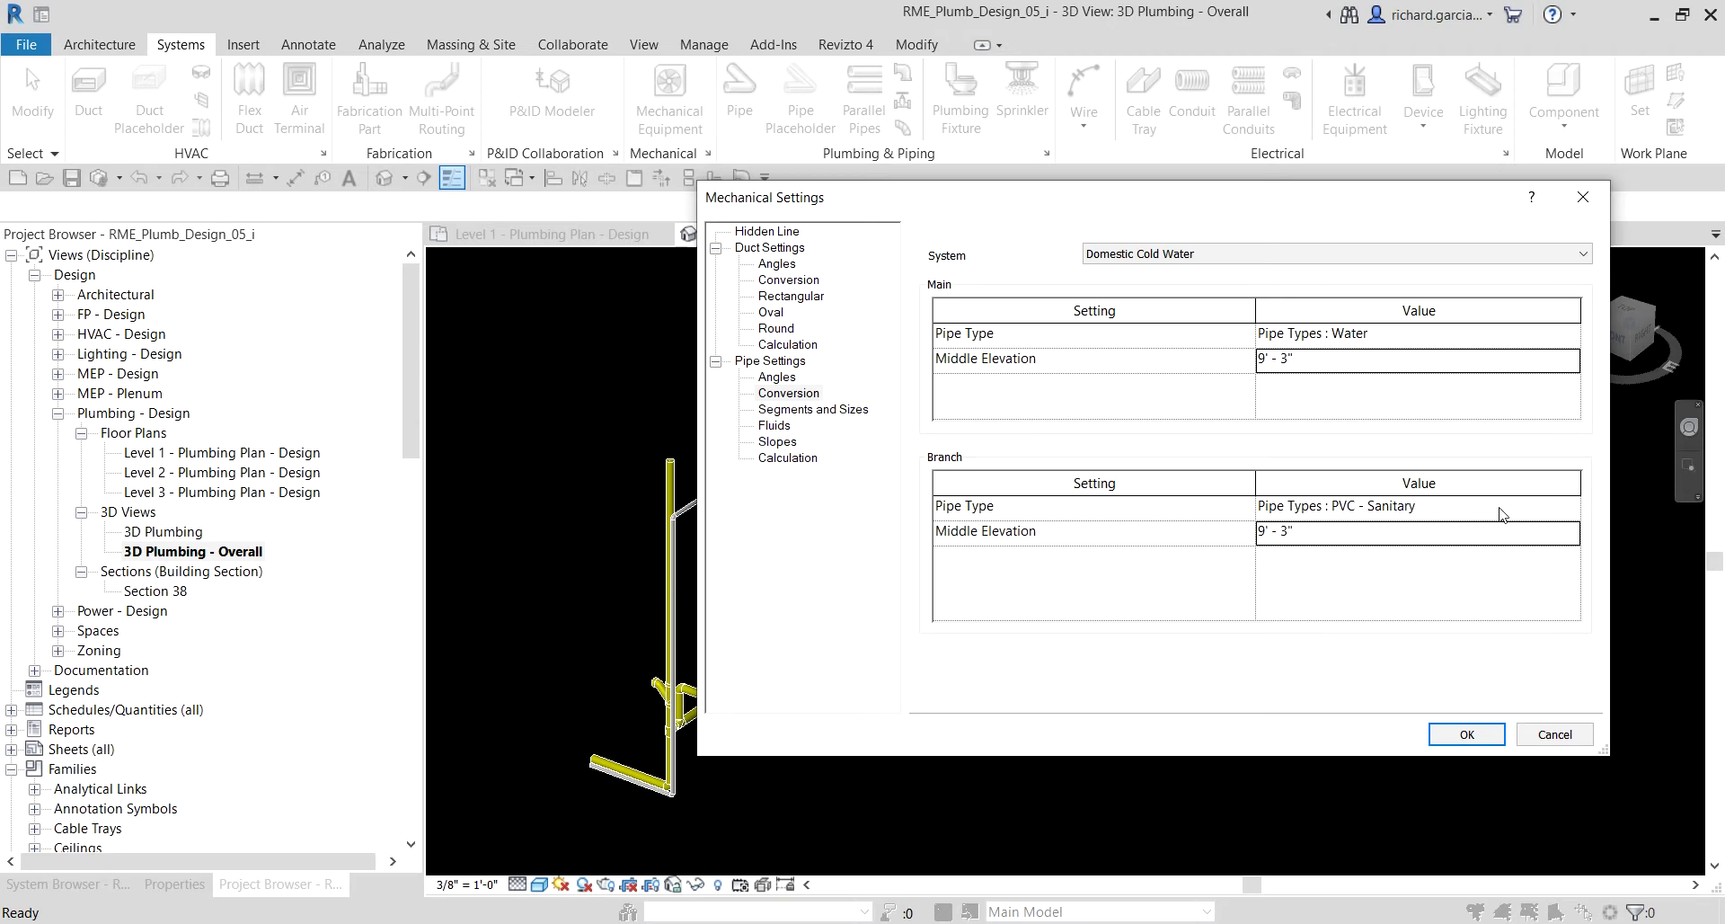
- Set the branch pipe type to Water for the Domestic Cold Water system
left_click(1567, 509)
left_click(1571, 510)
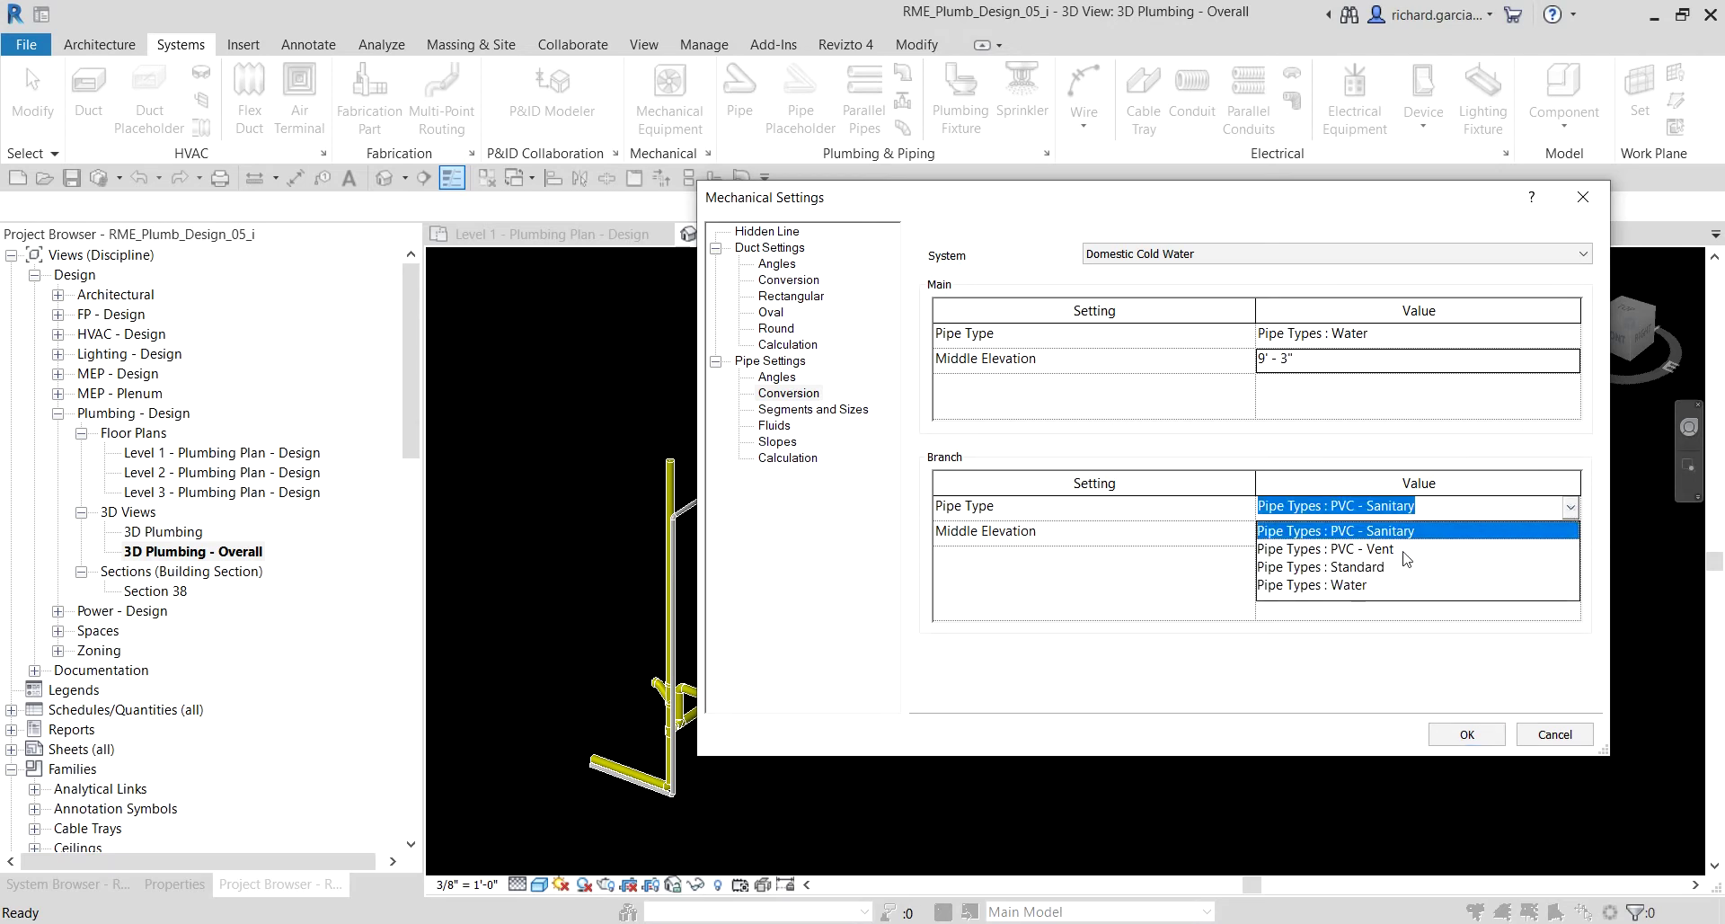
left_click(1373, 585)
left_click(1319, 538)
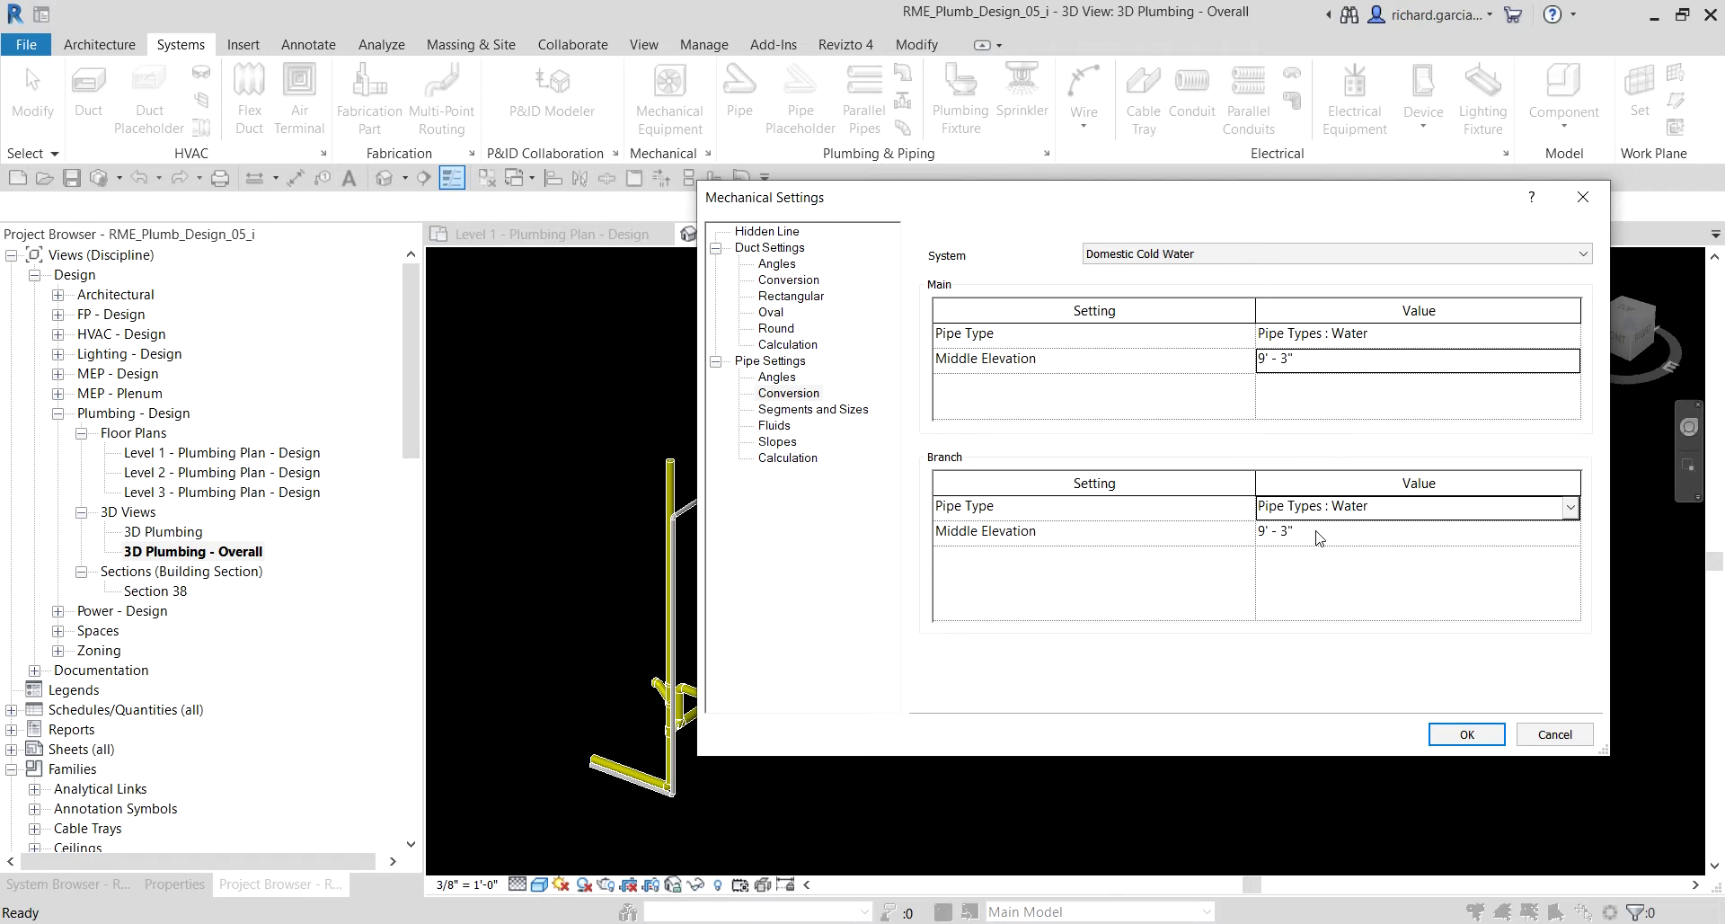
left_click(1319, 537)
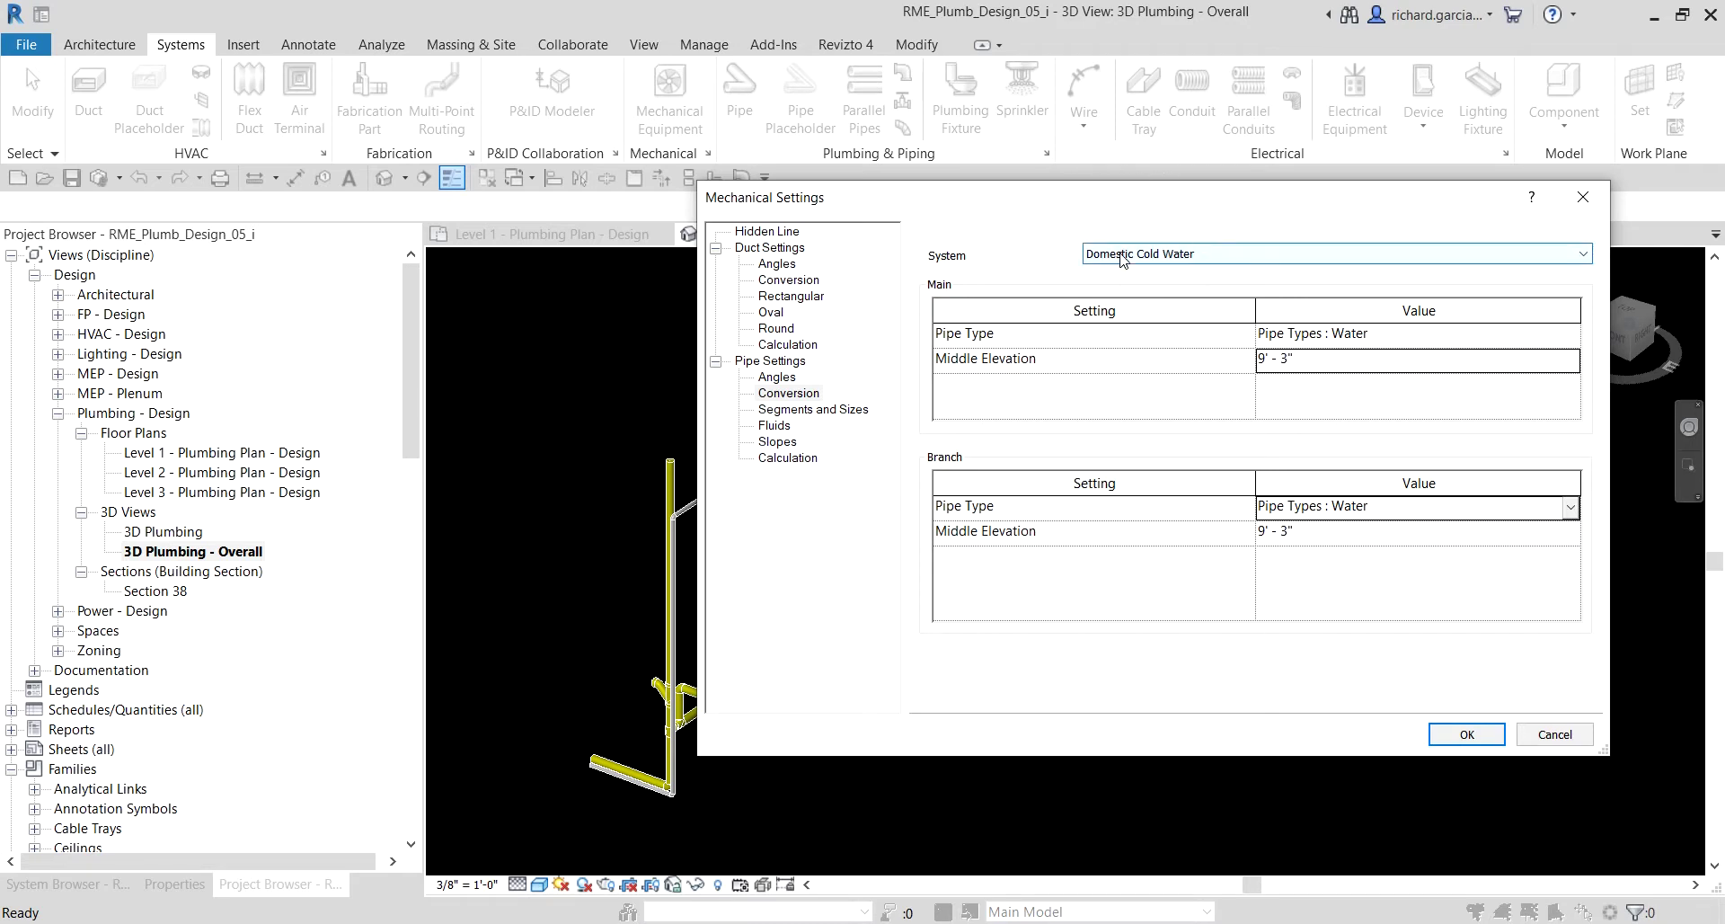
- Set both the main and branch pipe types to Water for the Domestic Hot Water system
left_click(1122, 260)
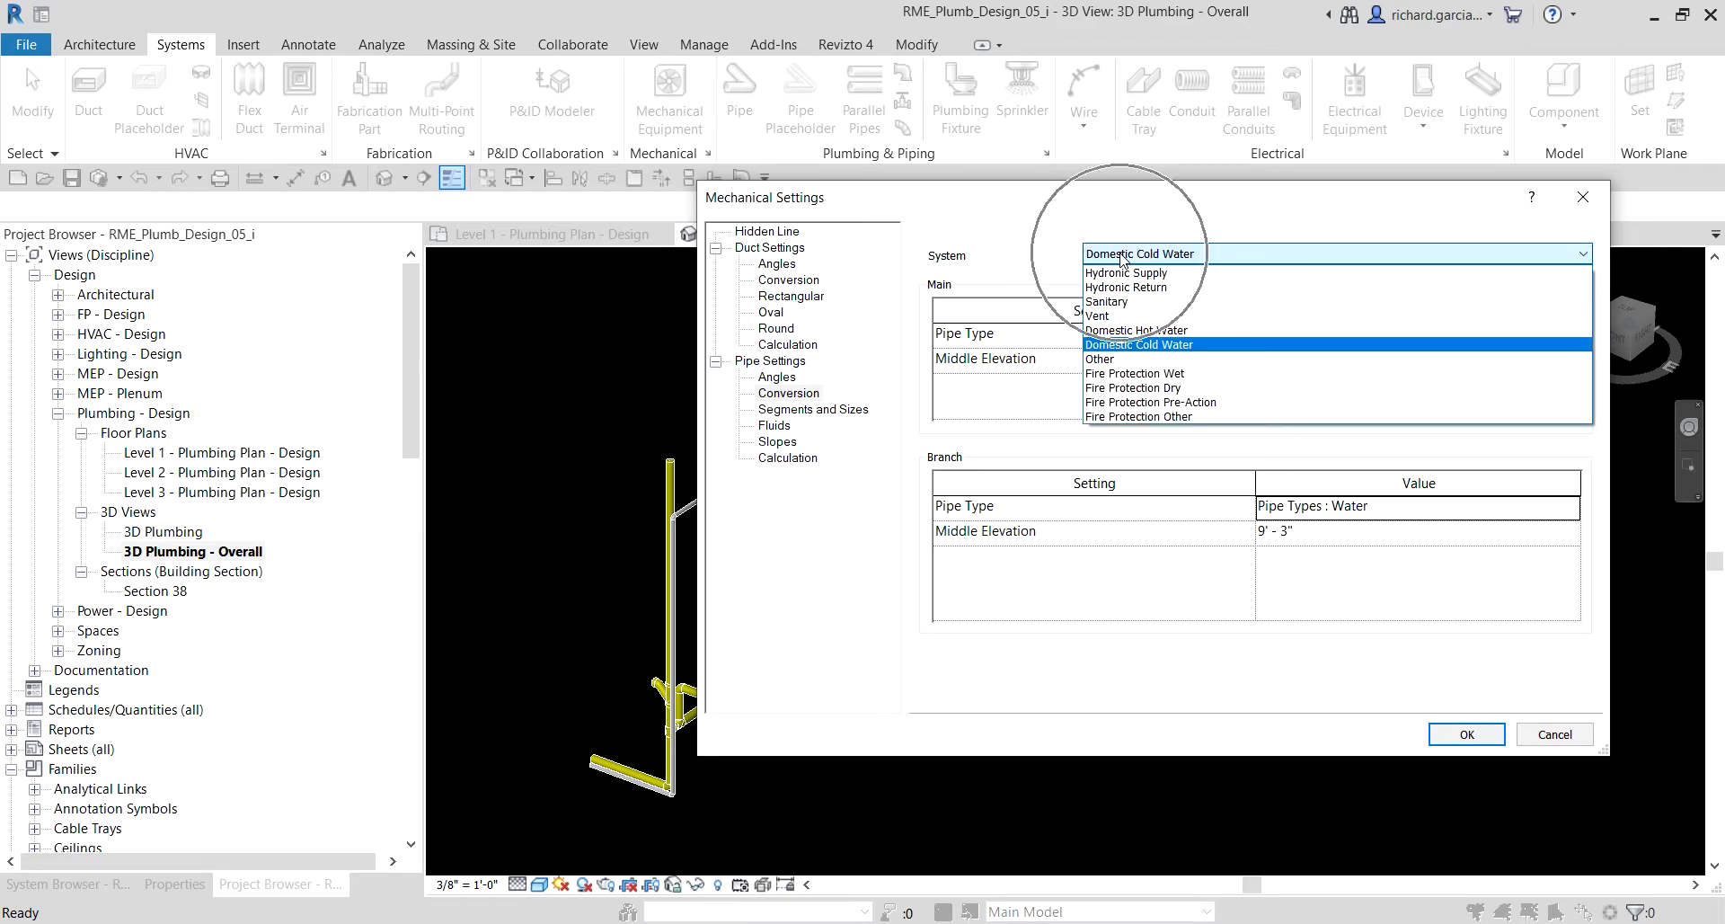
left_click(1125, 332)
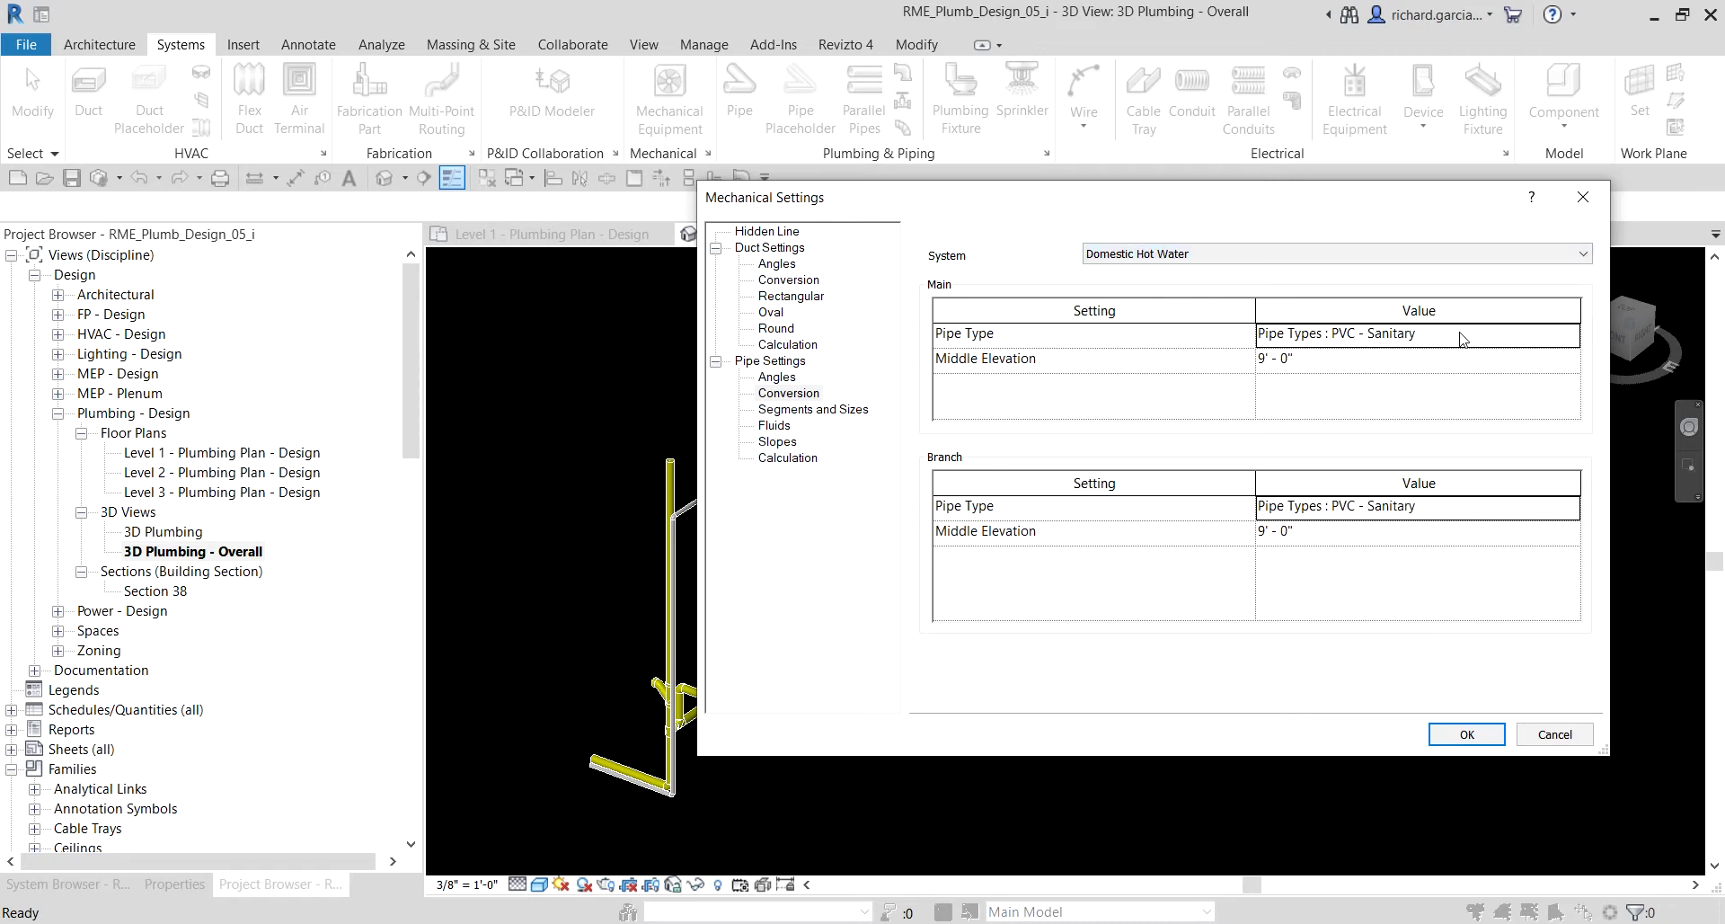
left_click(1542, 340)
left_click(1569, 336)
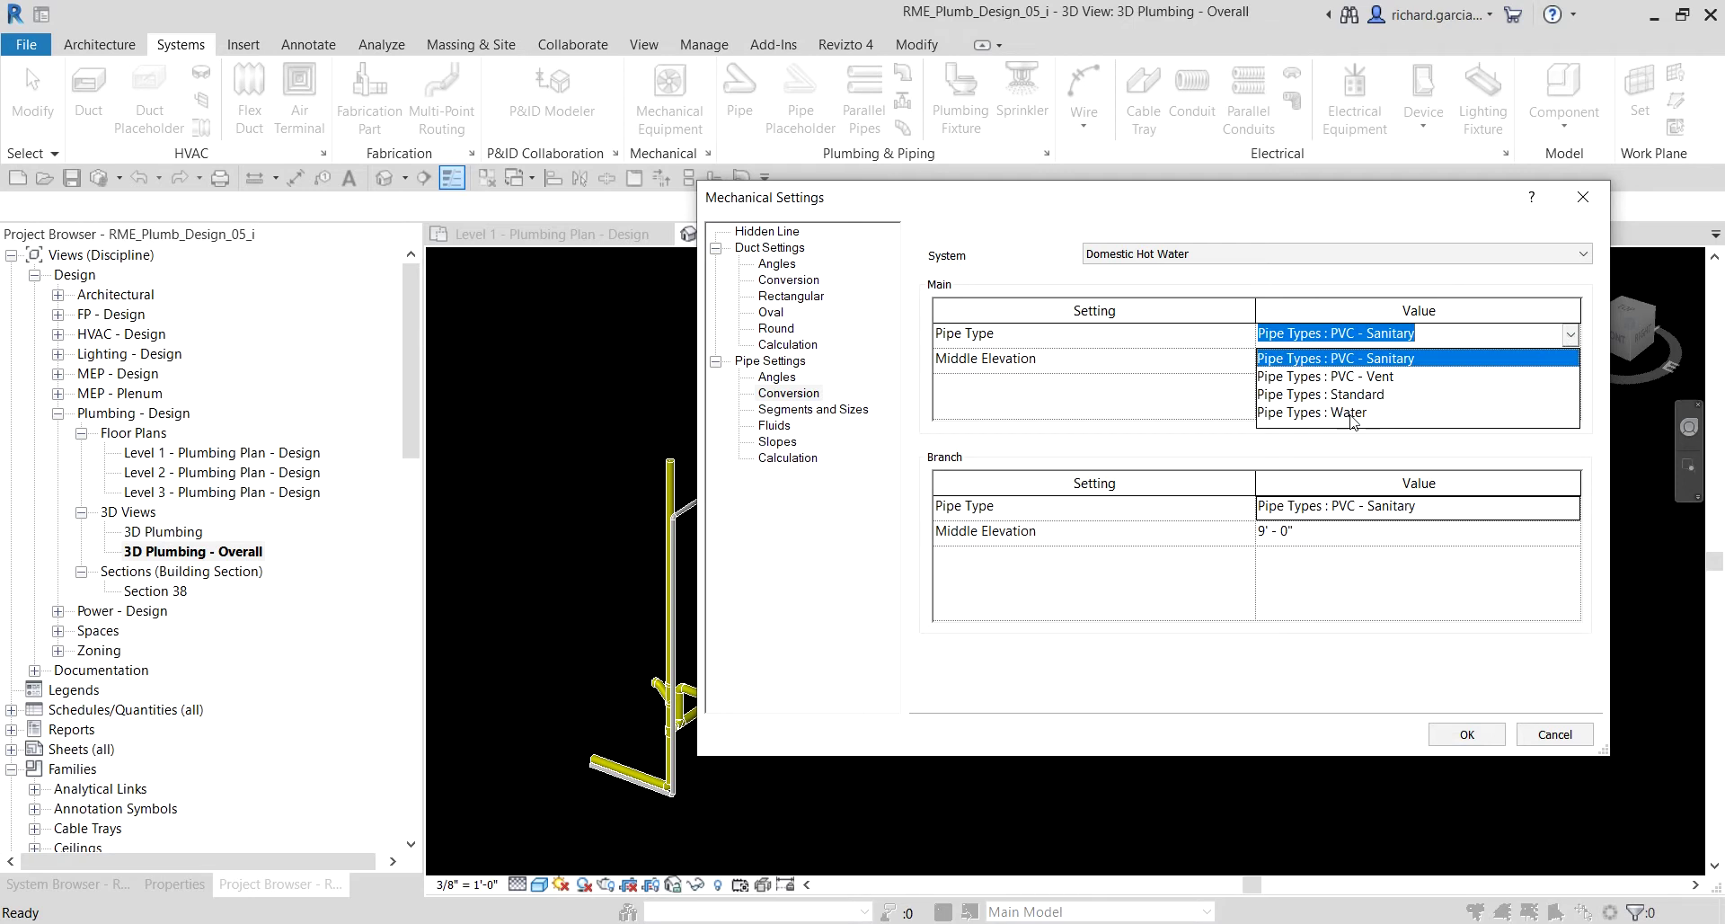
left_click(1348, 418)
left_click(1305, 360)
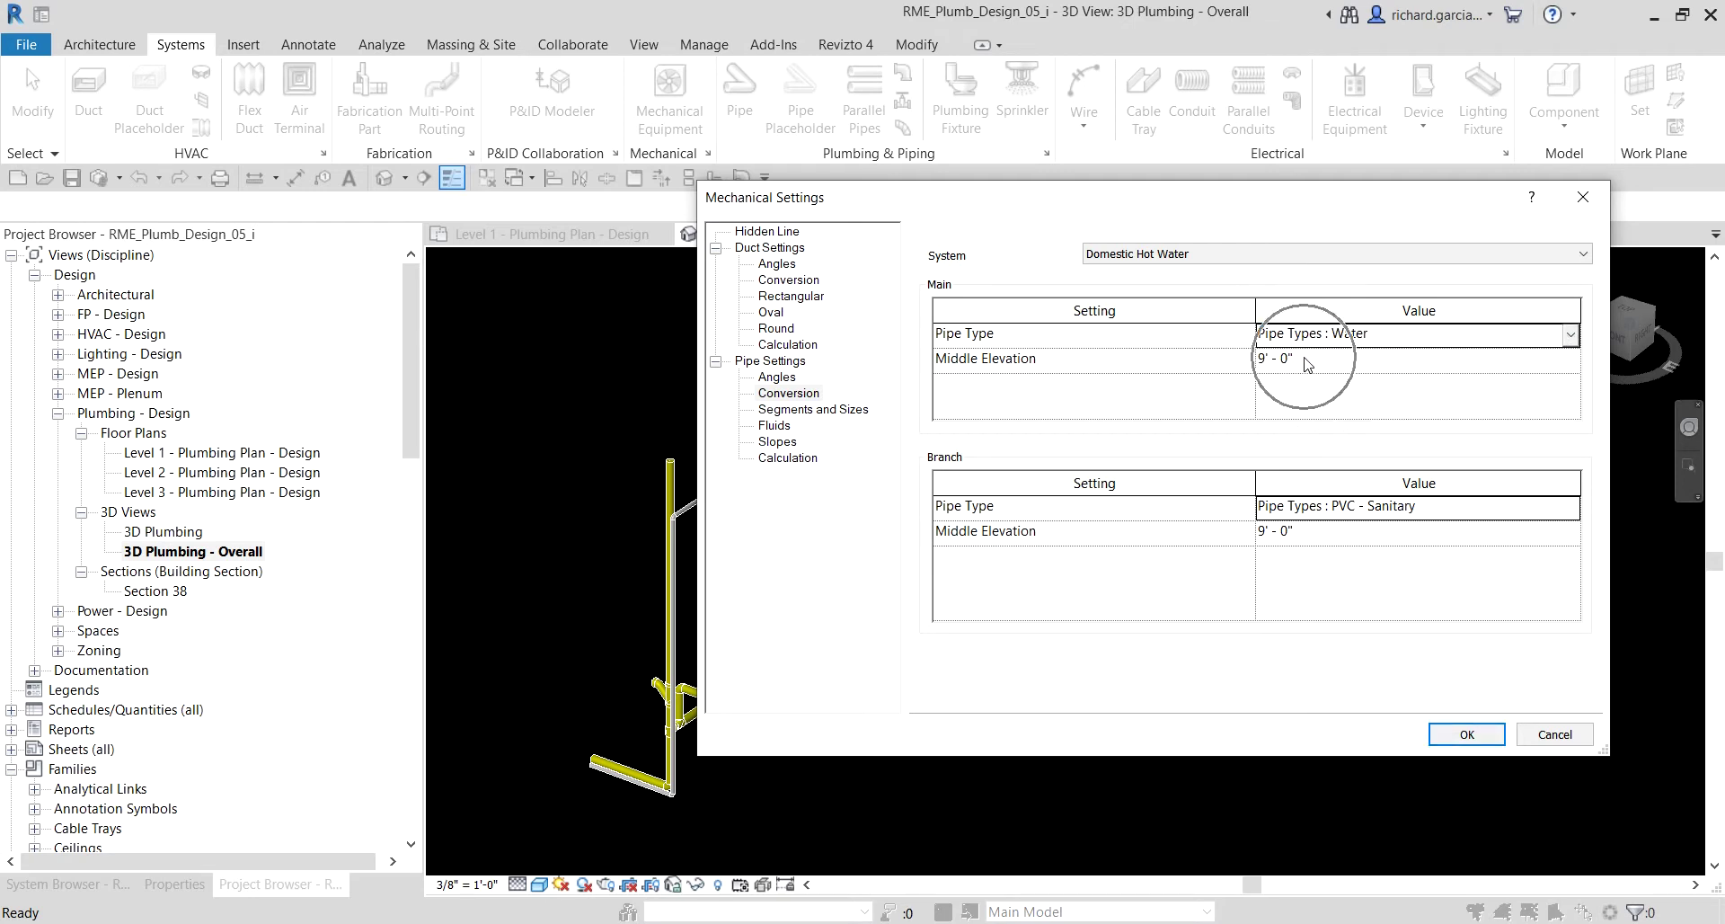
left_click(1305, 359)
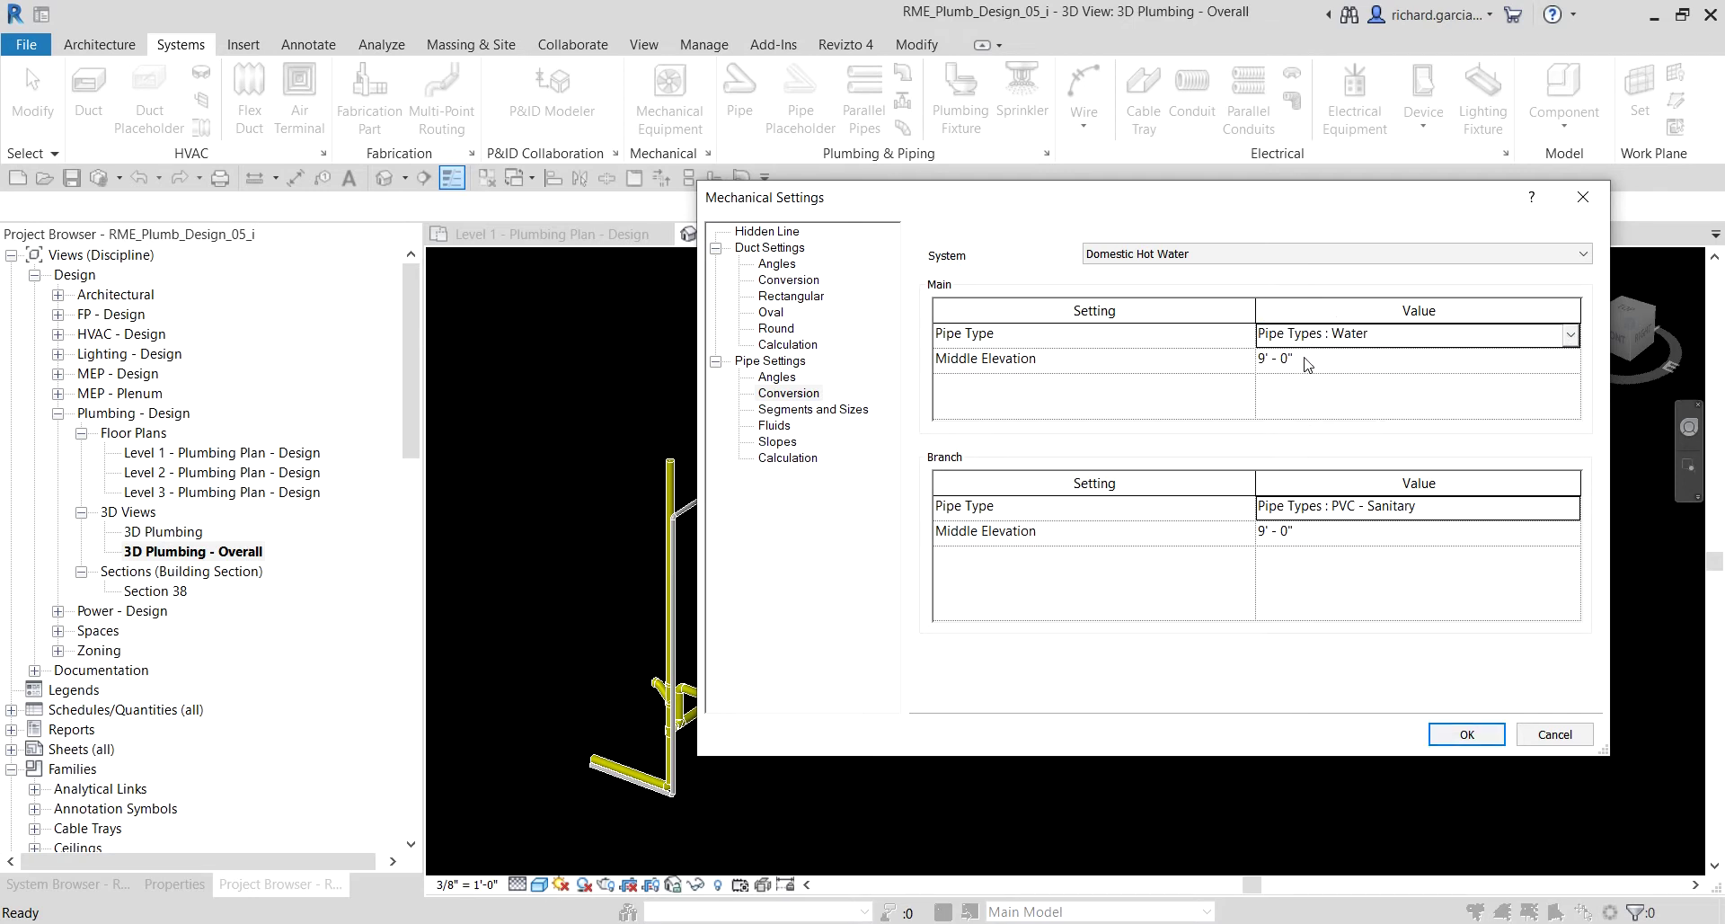
left_click(1559, 506)
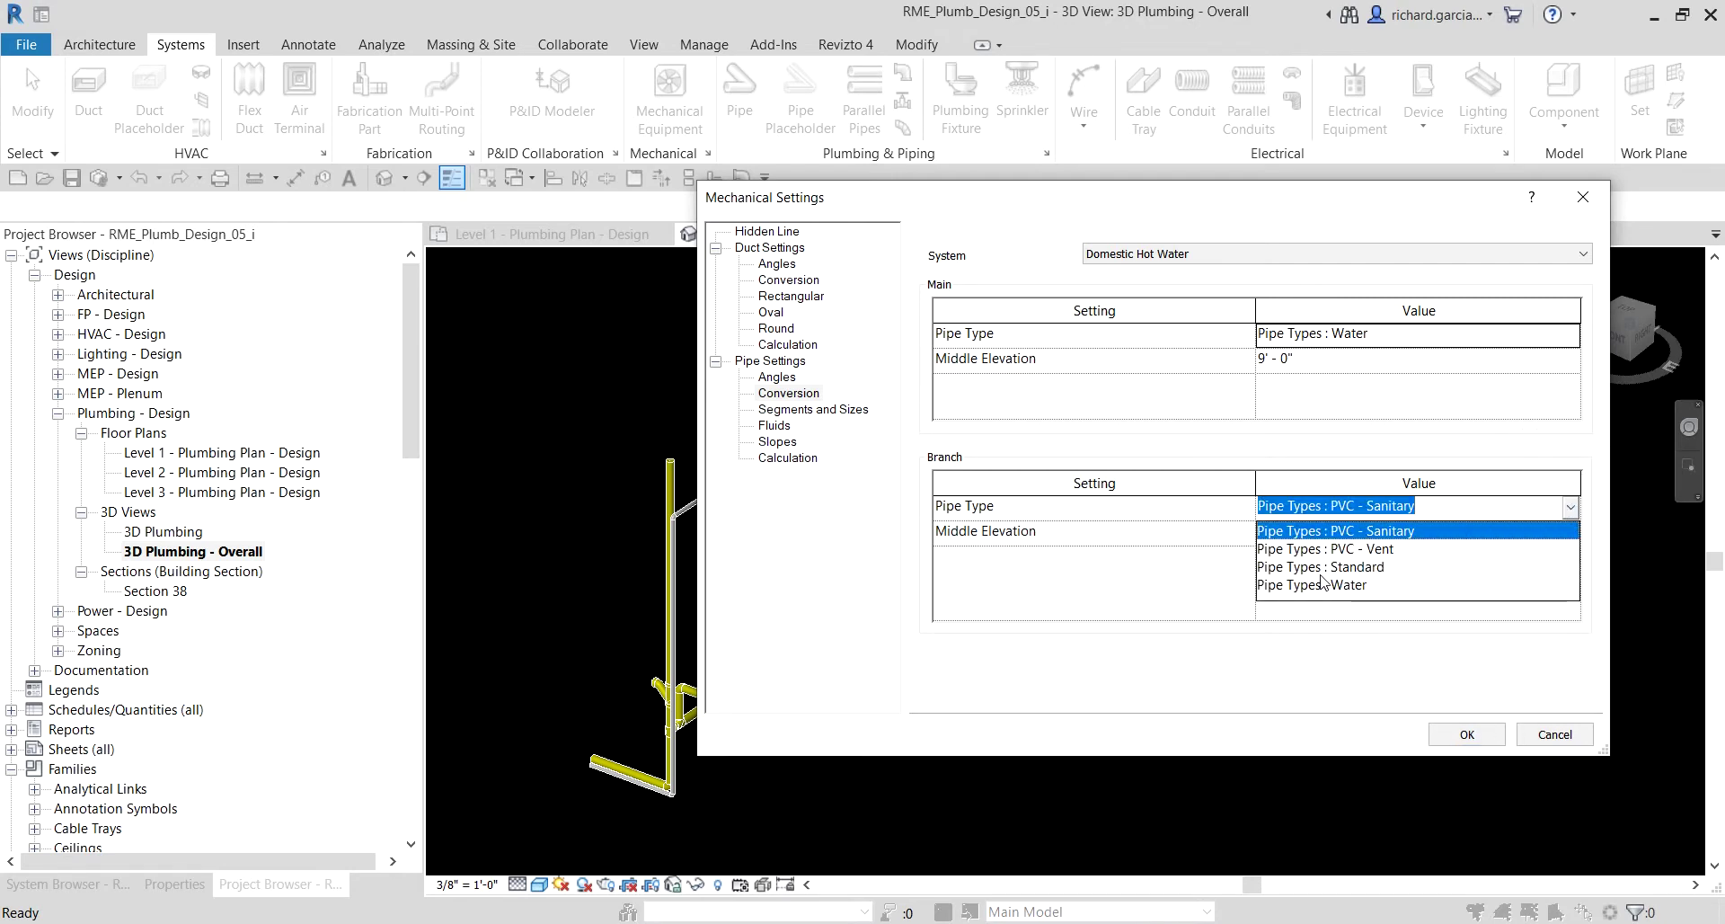
left_click(1321, 583)
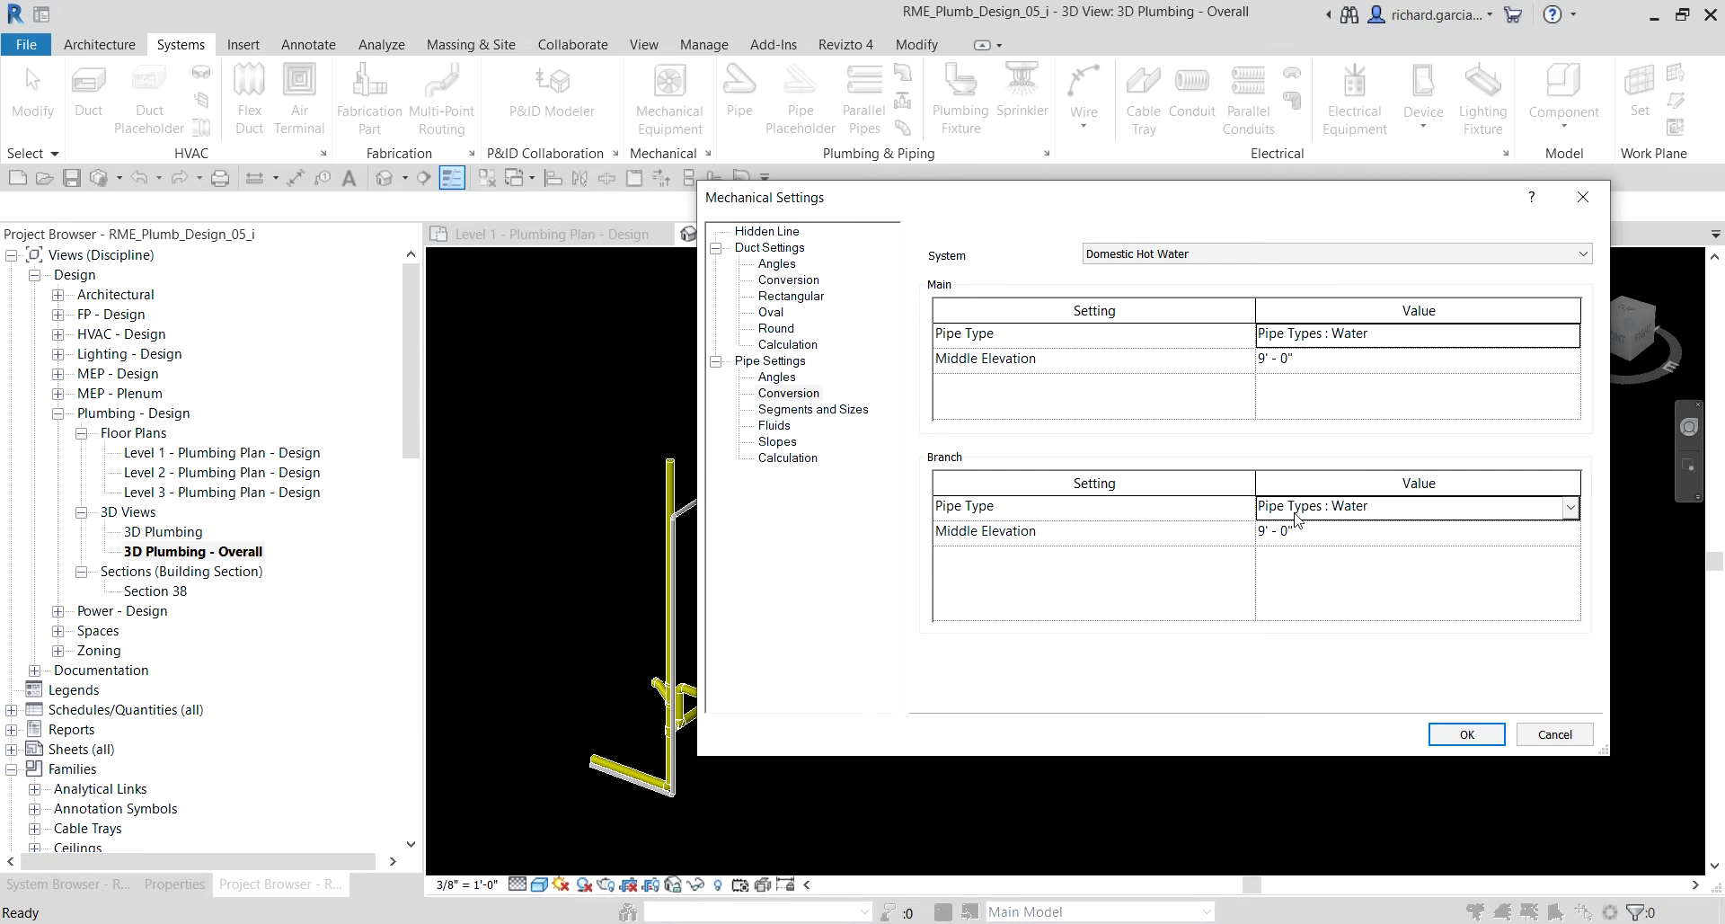
- Check the conversion settings of the Domestic Cold Water and Domestic Hot Water systems, and accept the mechanical settings
left_click(1193, 254)
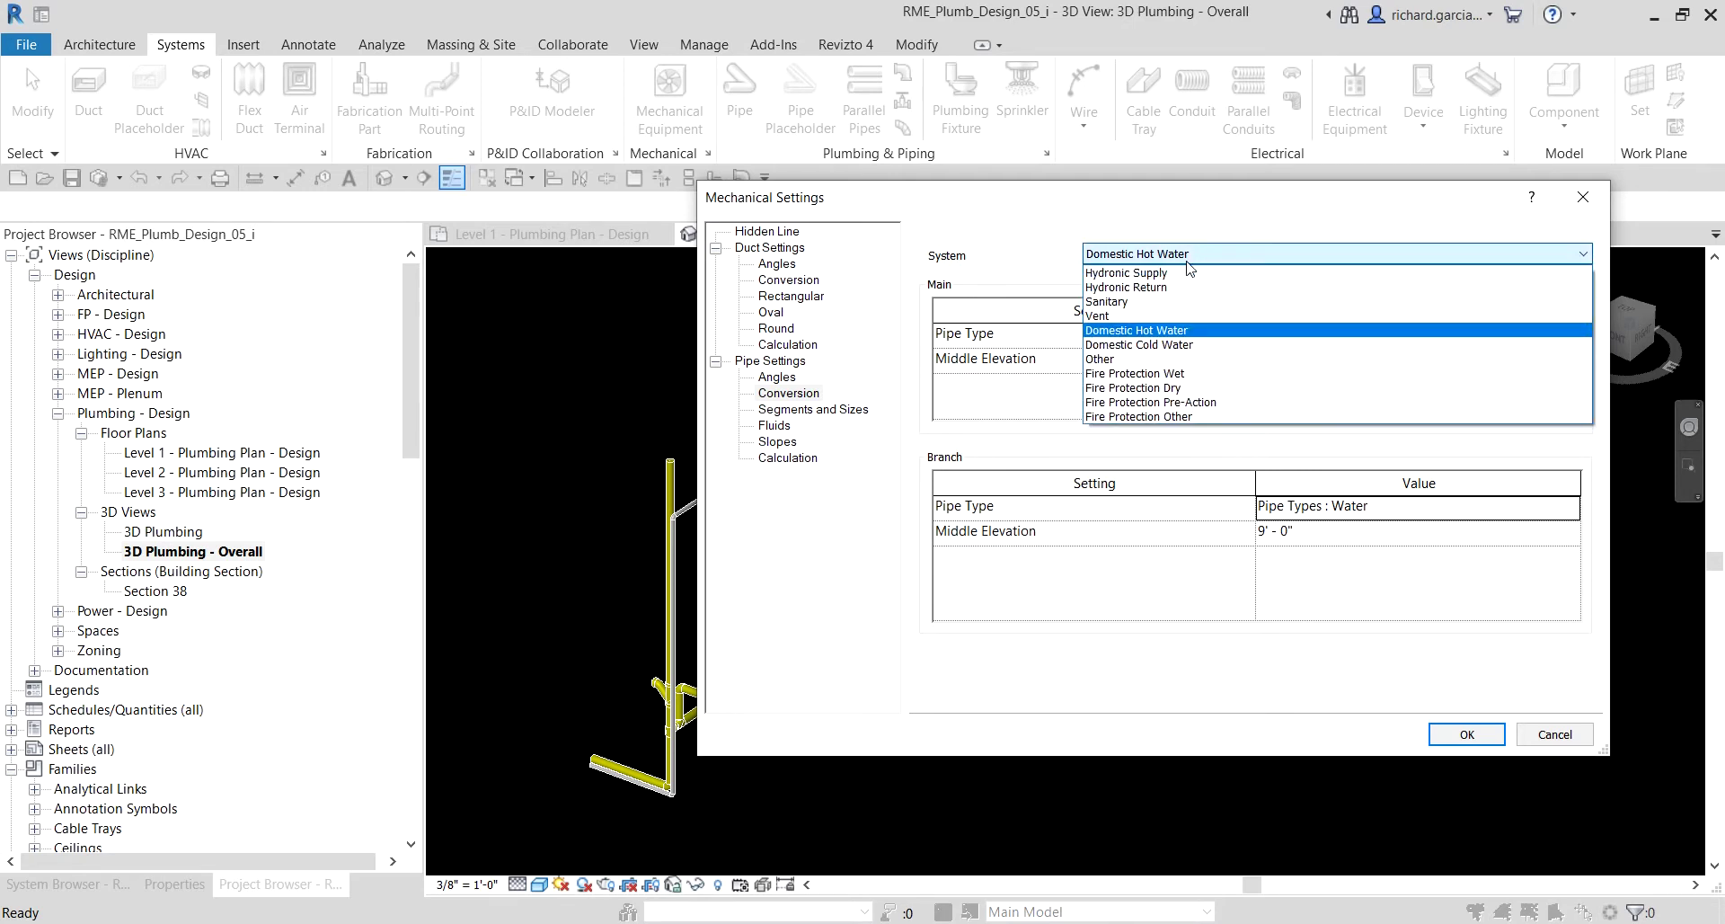
left_click(1165, 344)
left_click(1298, 360)
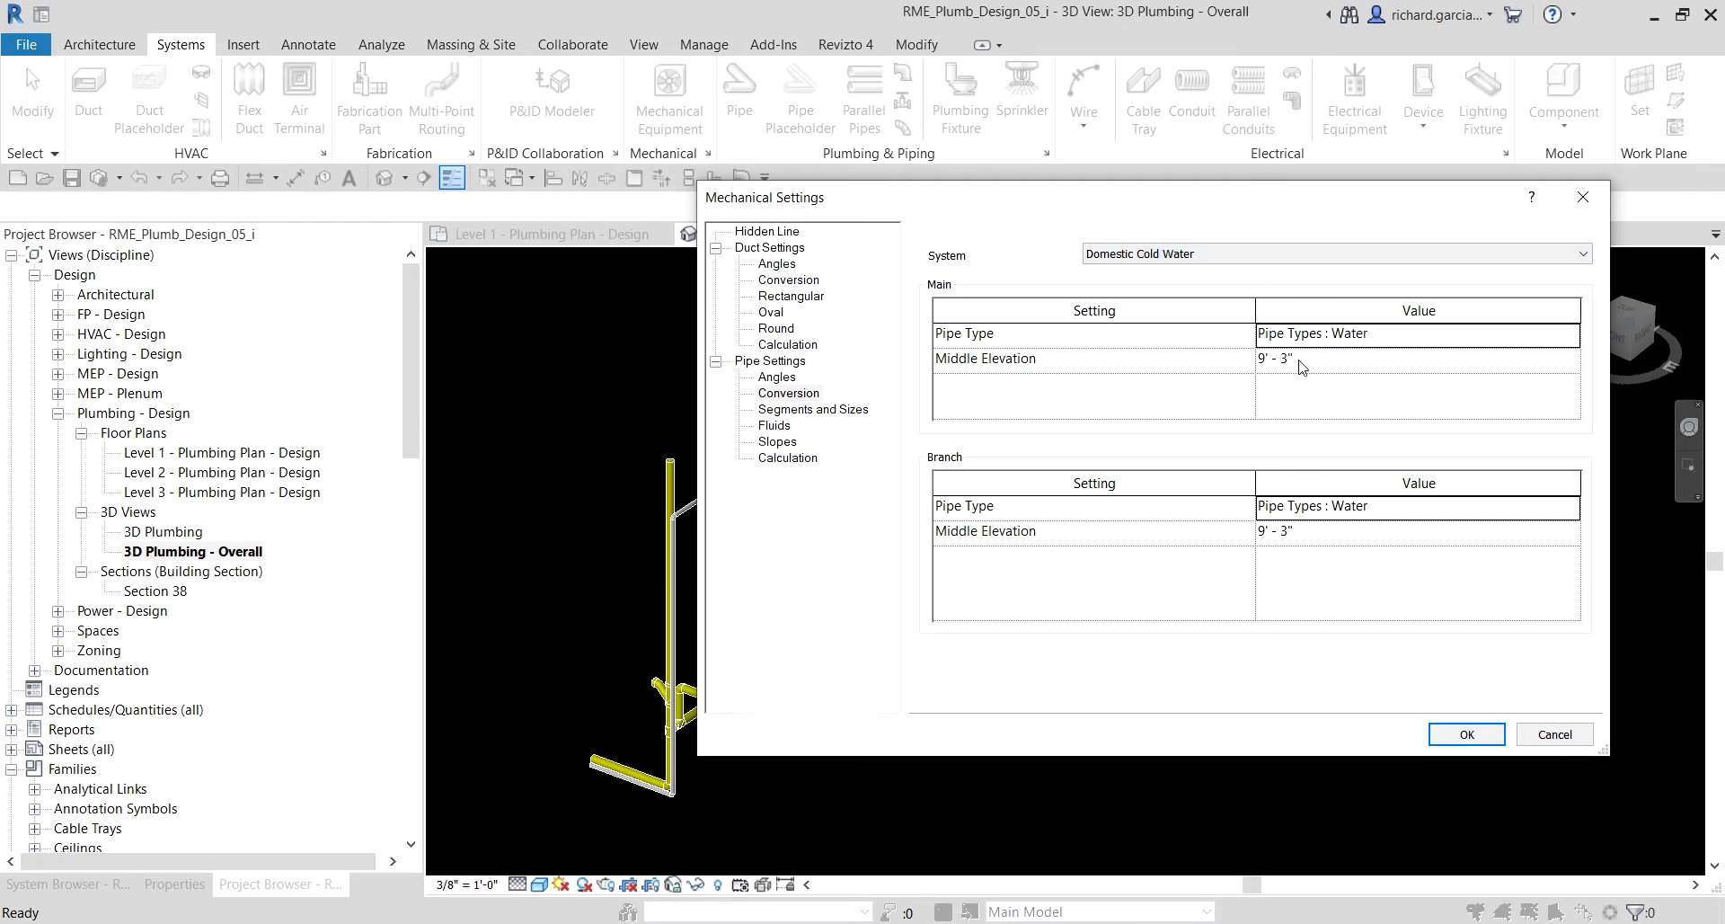
left_click(1184, 255)
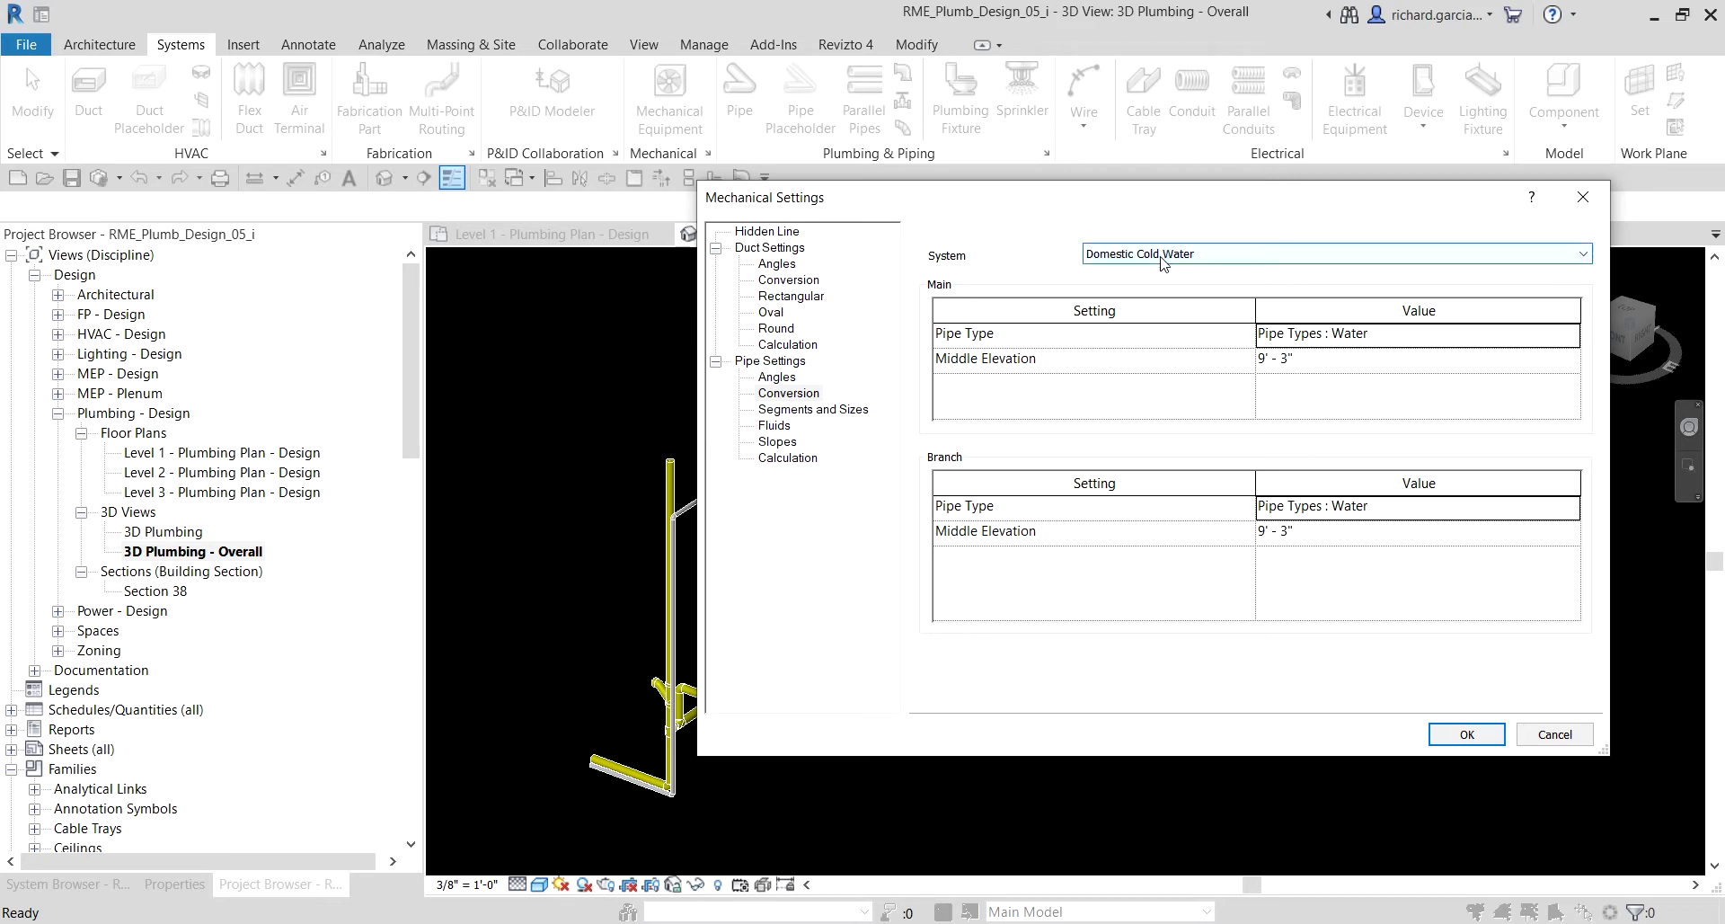
left_click(1168, 329)
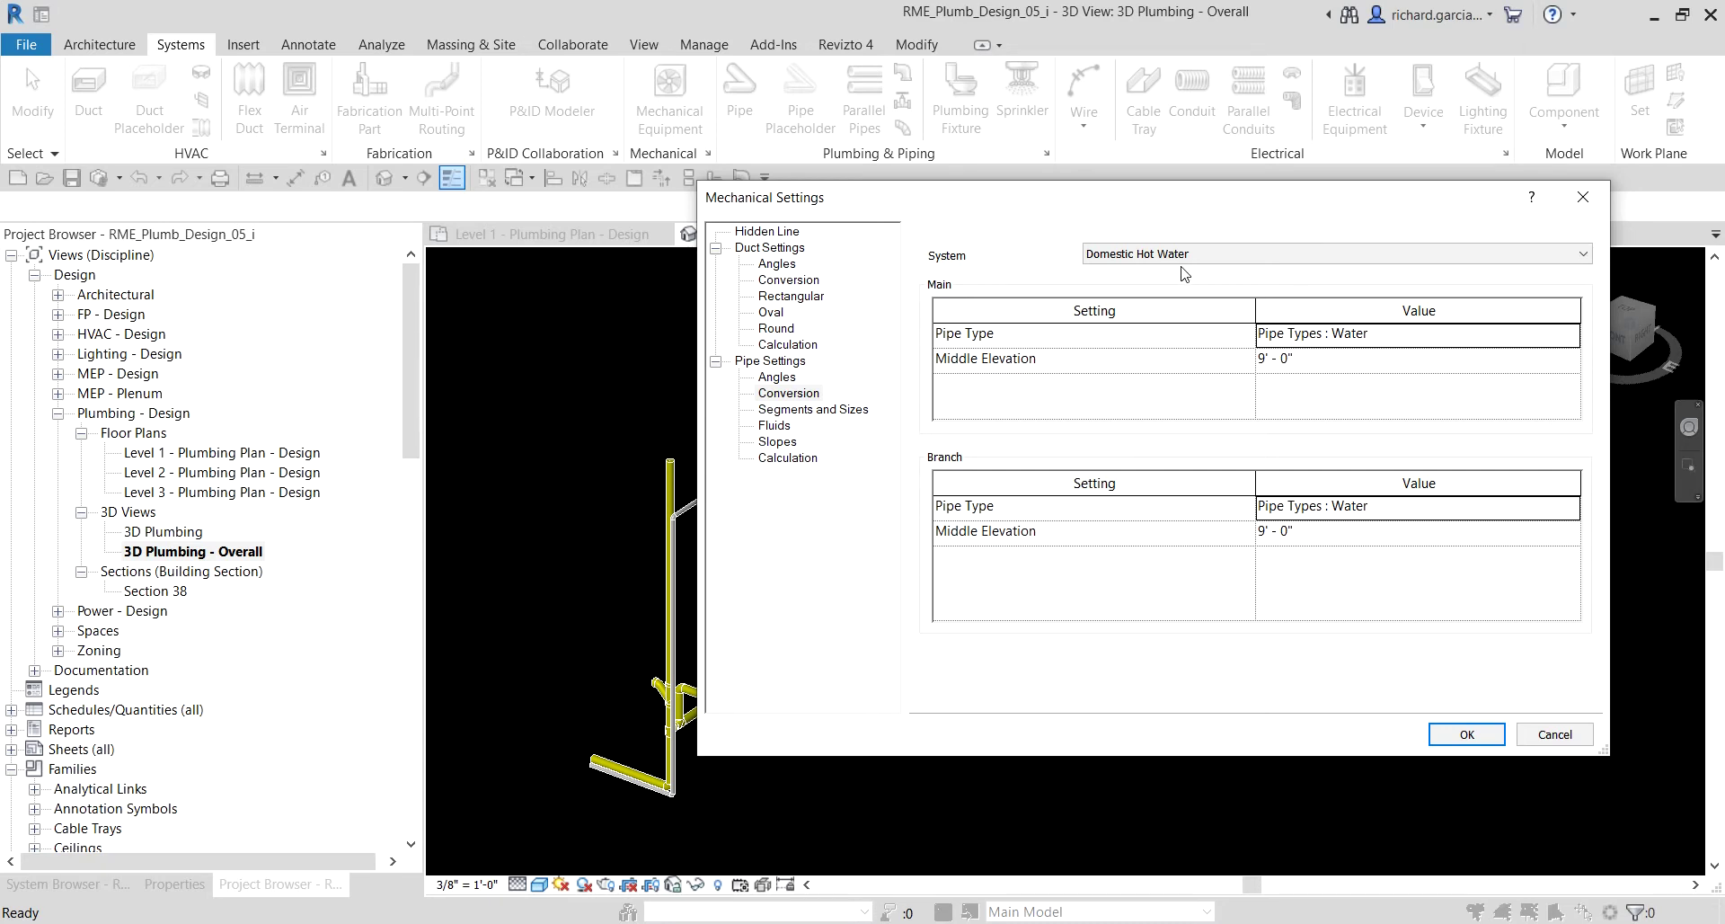
left_click(1468, 735)
- Select the whole restroom piping assembly in the 3D view and filter the selection down to Plumbing Fixtures only
scroll(1209, 564, "down", 3)
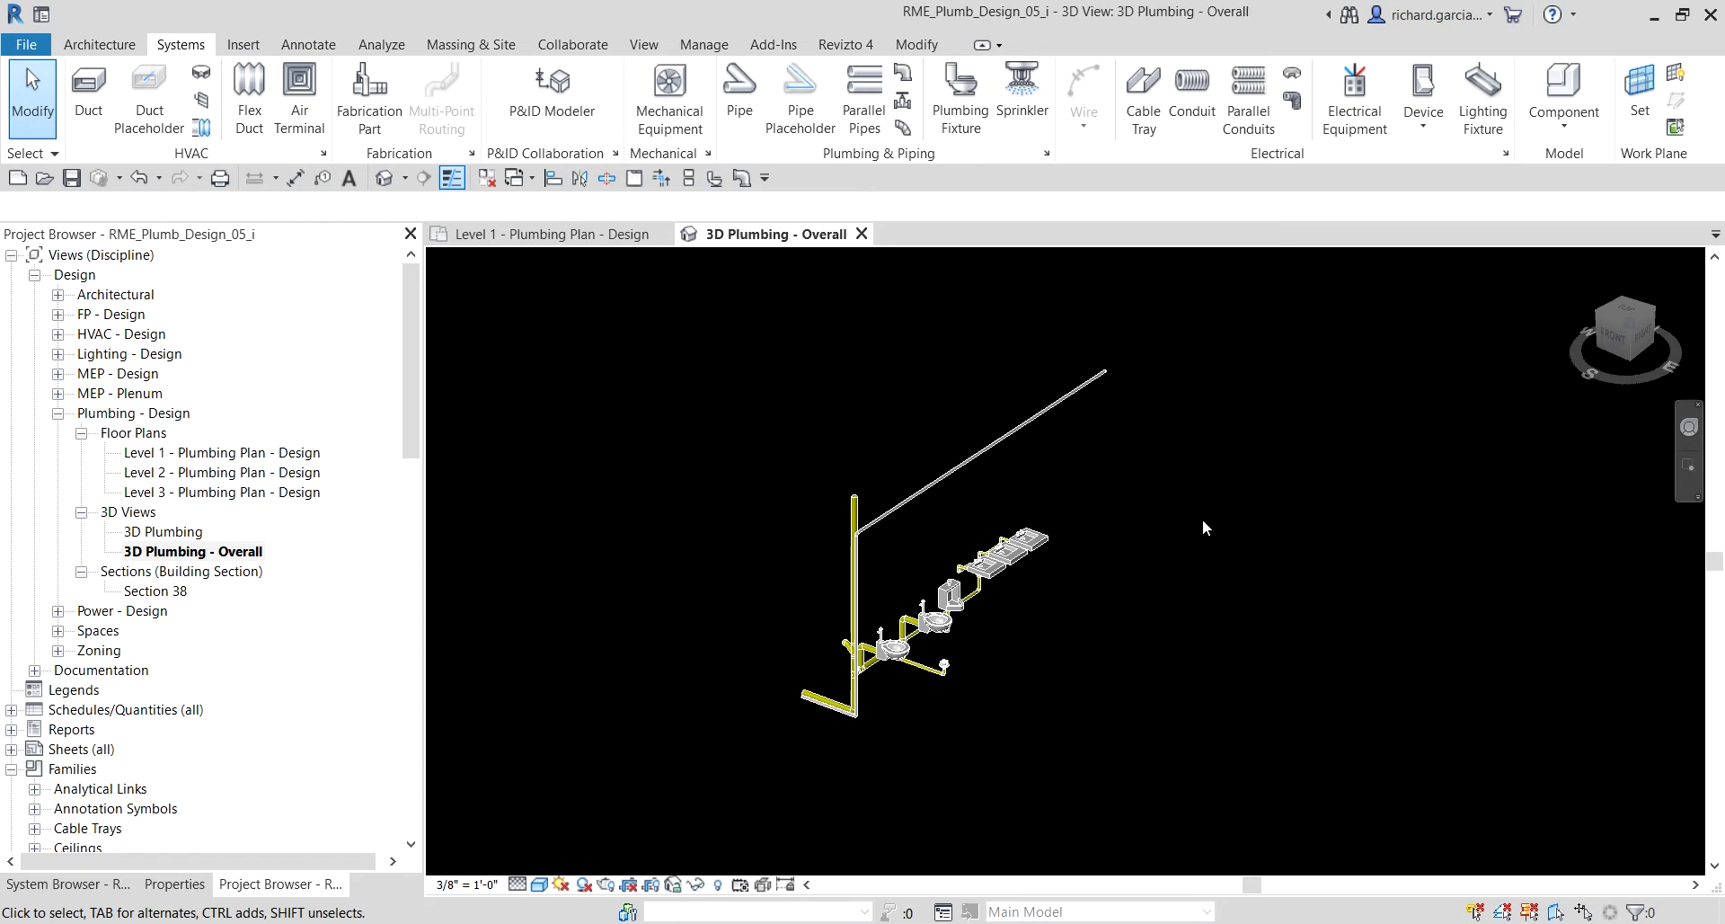
middle_click_drag(1203, 522, 905, 508, "shift")
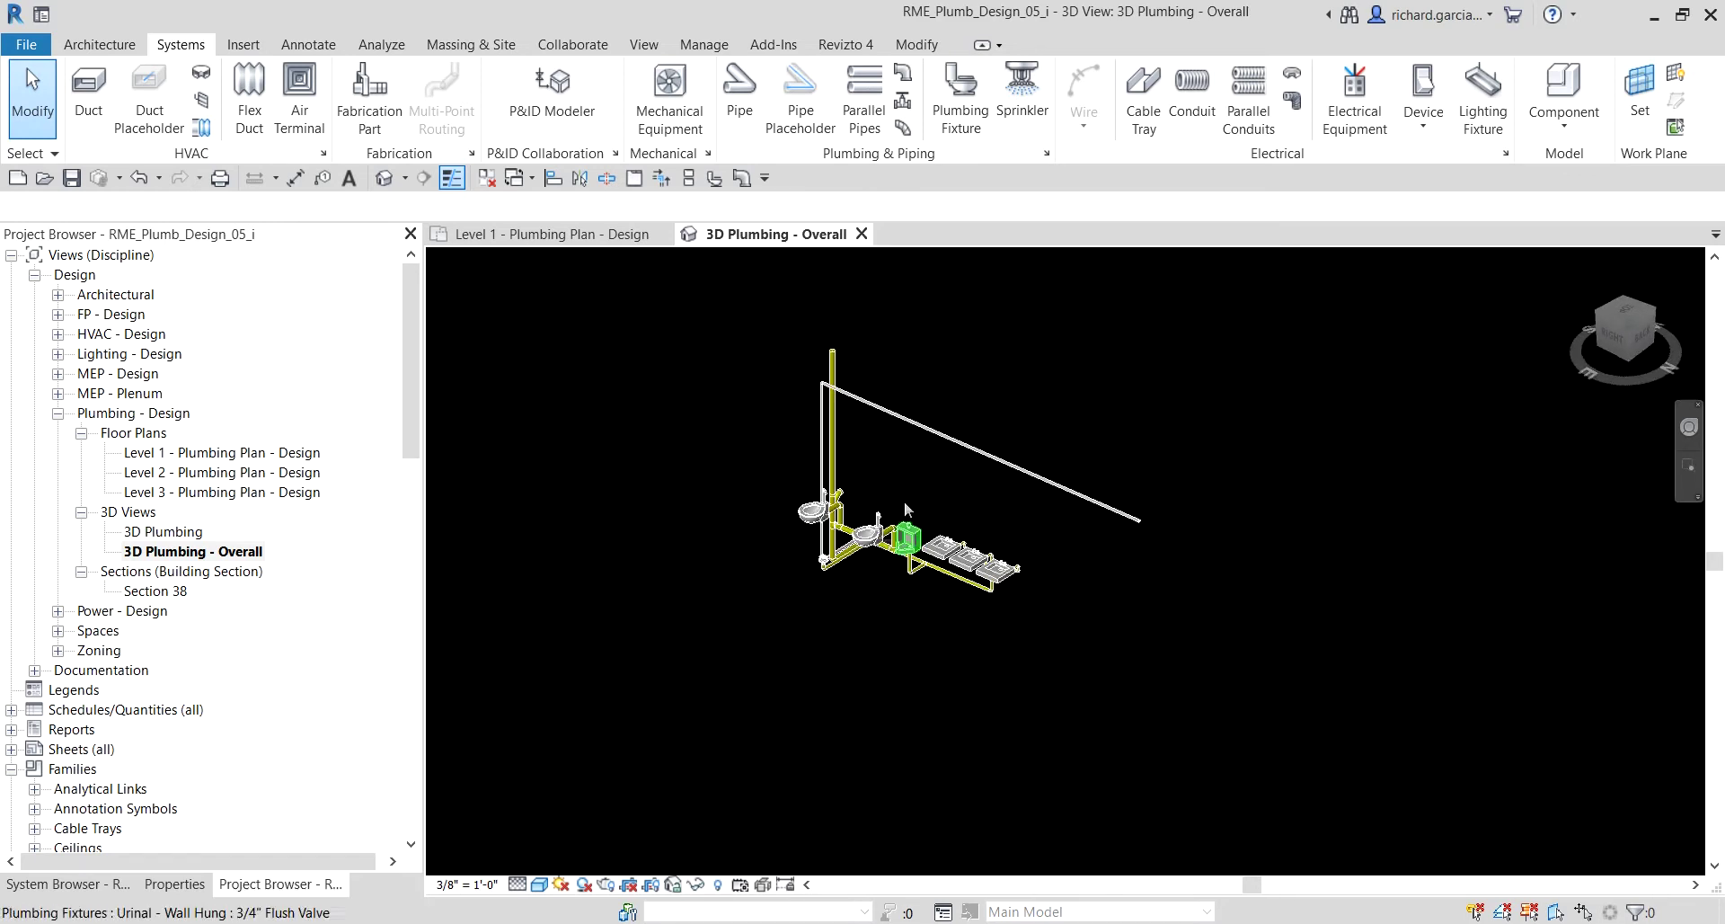
scroll(933, 416, "up", 2)
left_click_drag(1257, 309, 632, 690)
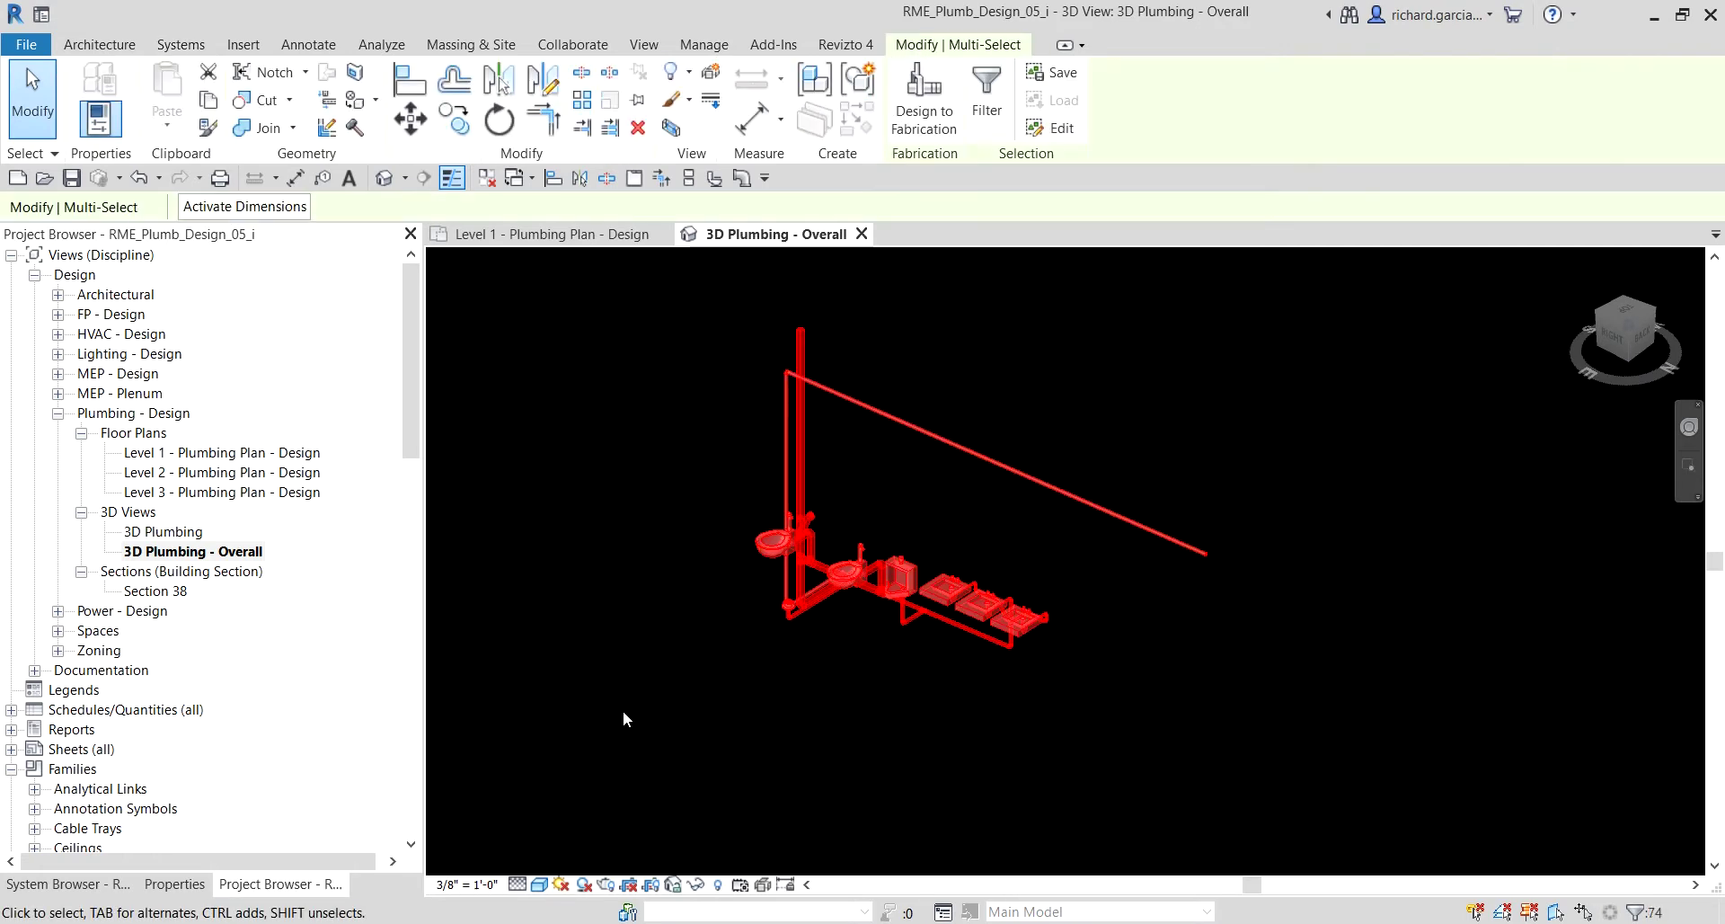
left_click(986, 98)
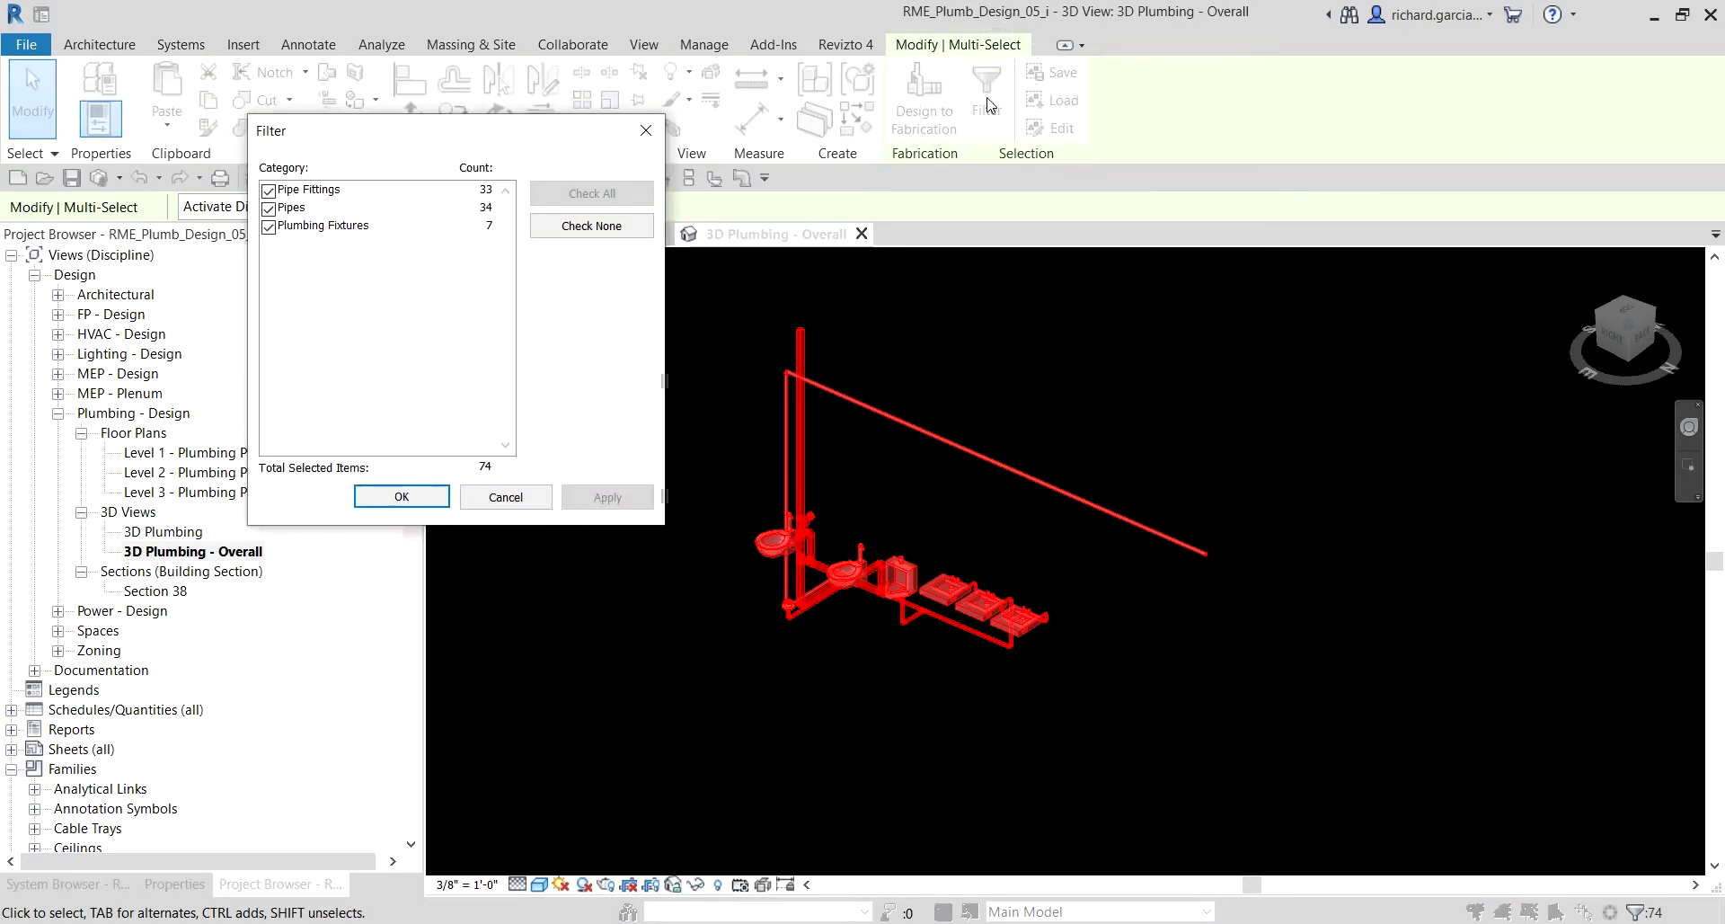
left_click(269, 208)
left_click(269, 191)
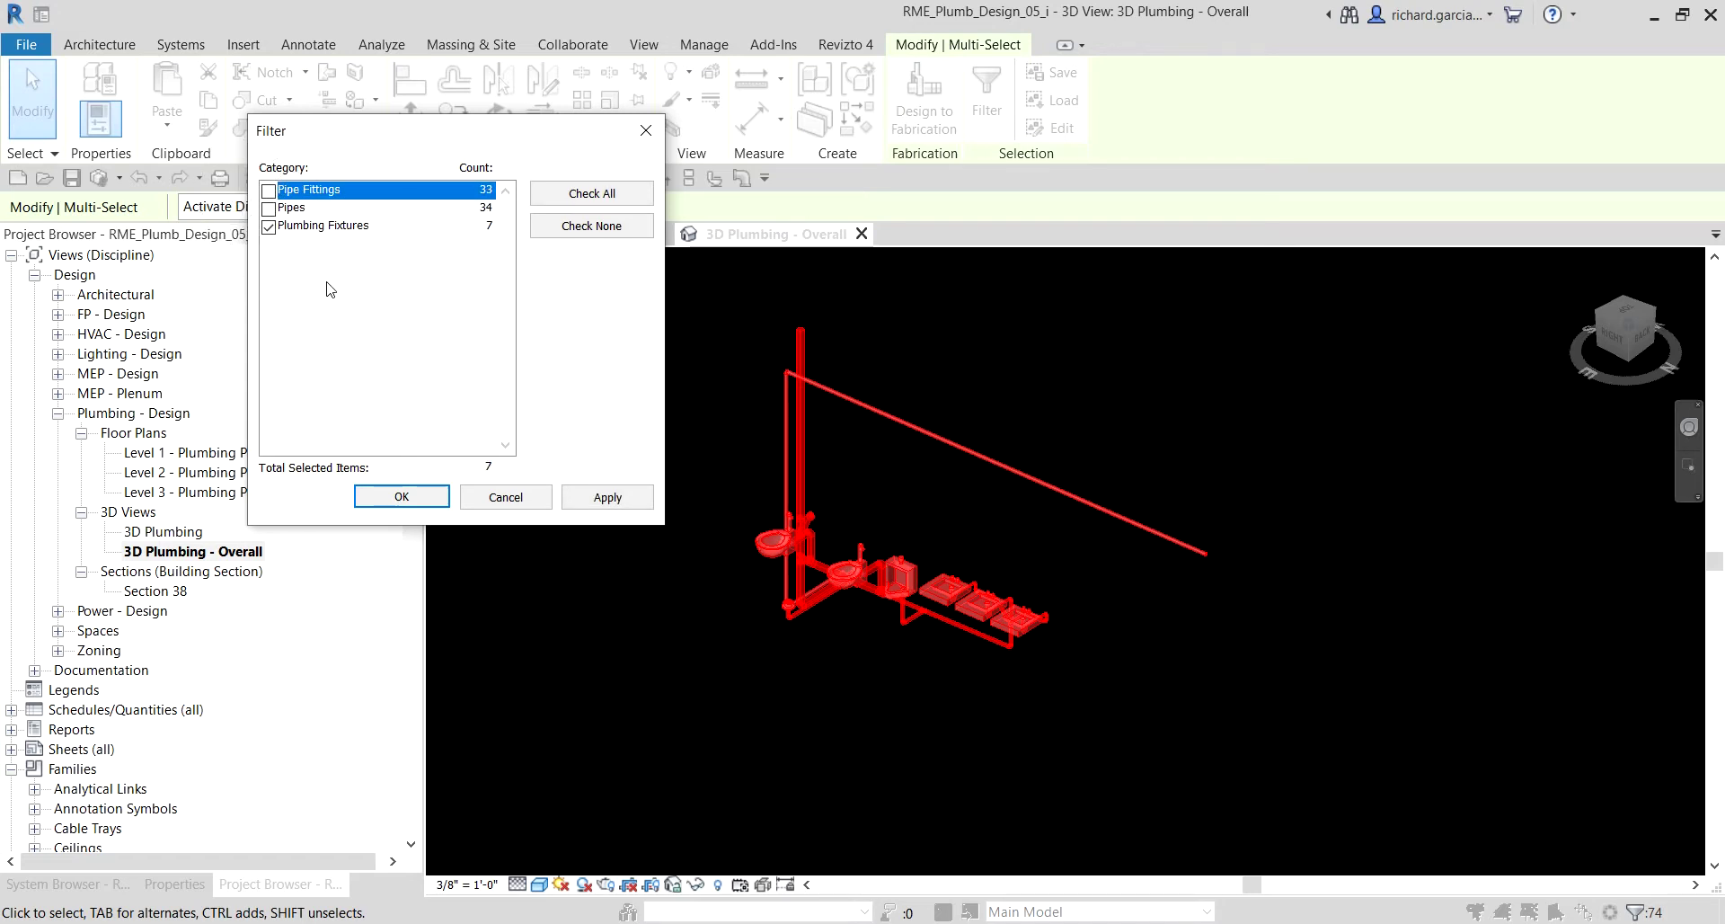
left_click(401, 497)
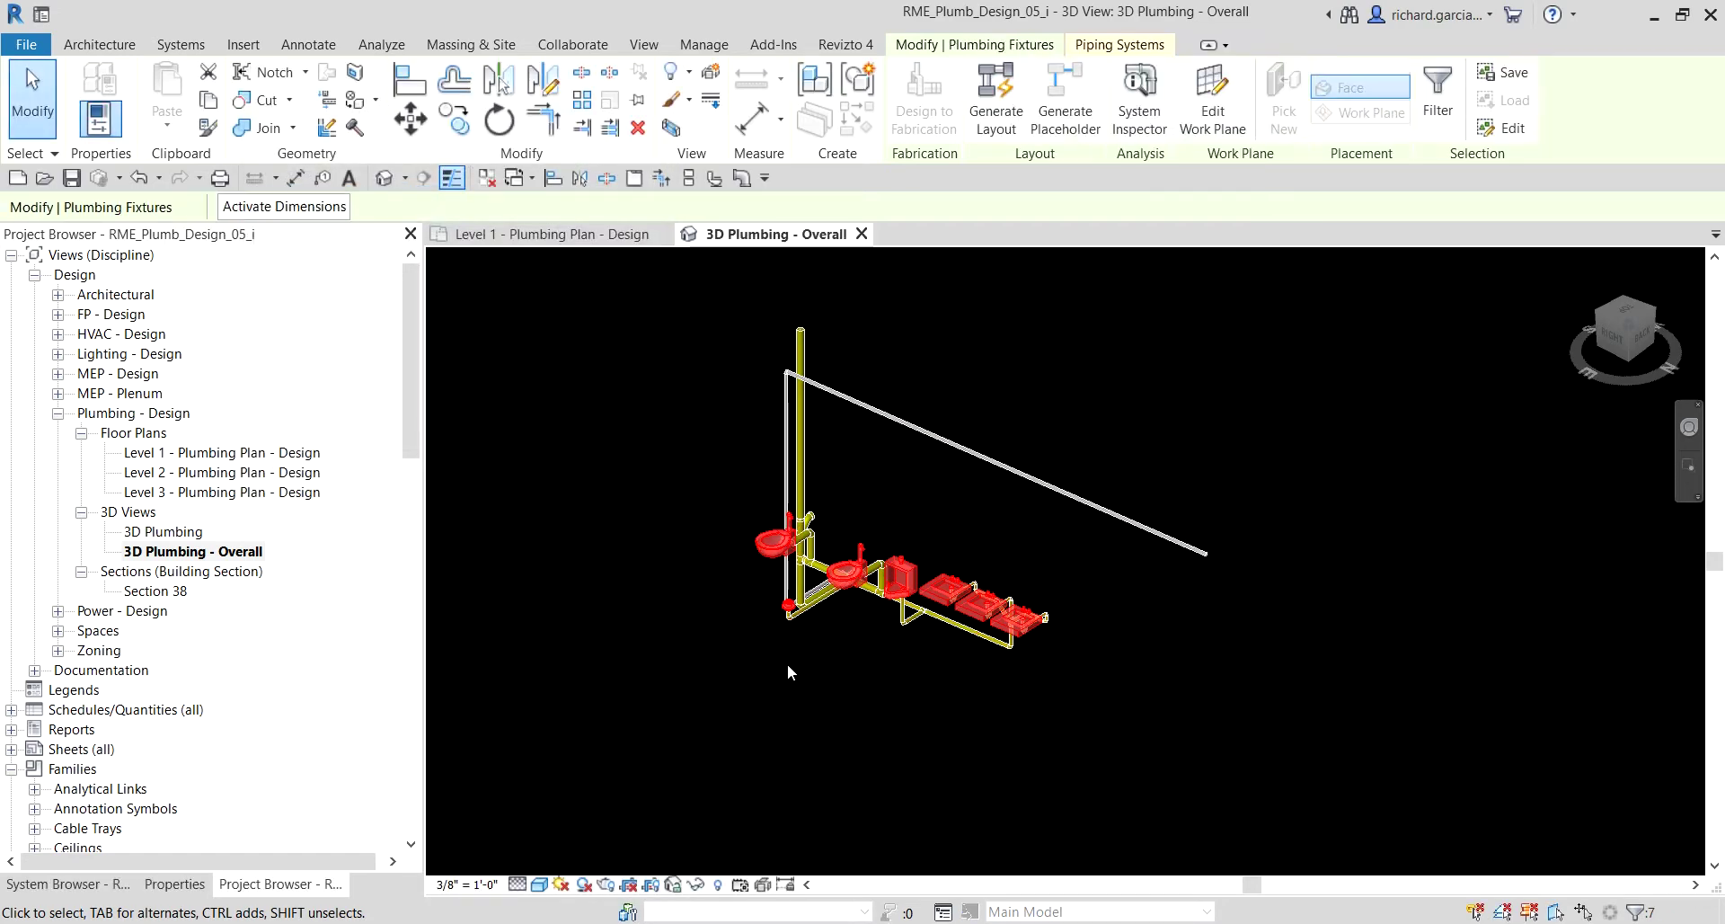
- Remove the floor drain from the selected plumbing fixtures
scroll(787, 663, "up", 3)
middle_click_drag(787, 663, 855, 589, "shift")
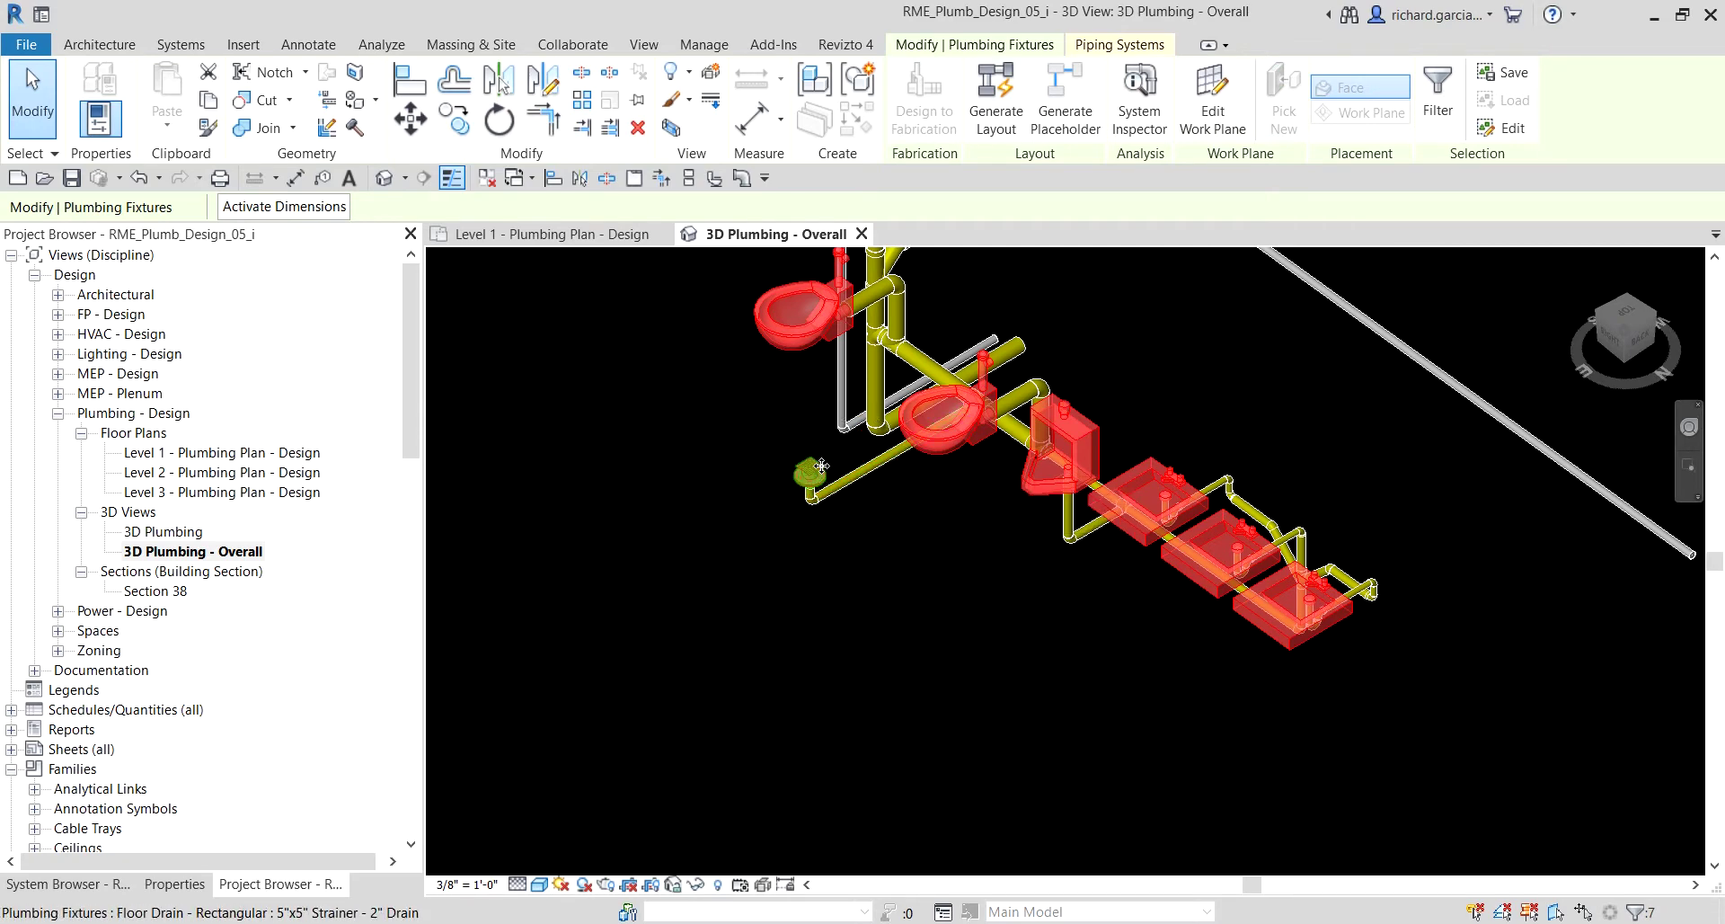
scroll(820, 465, "up", 2)
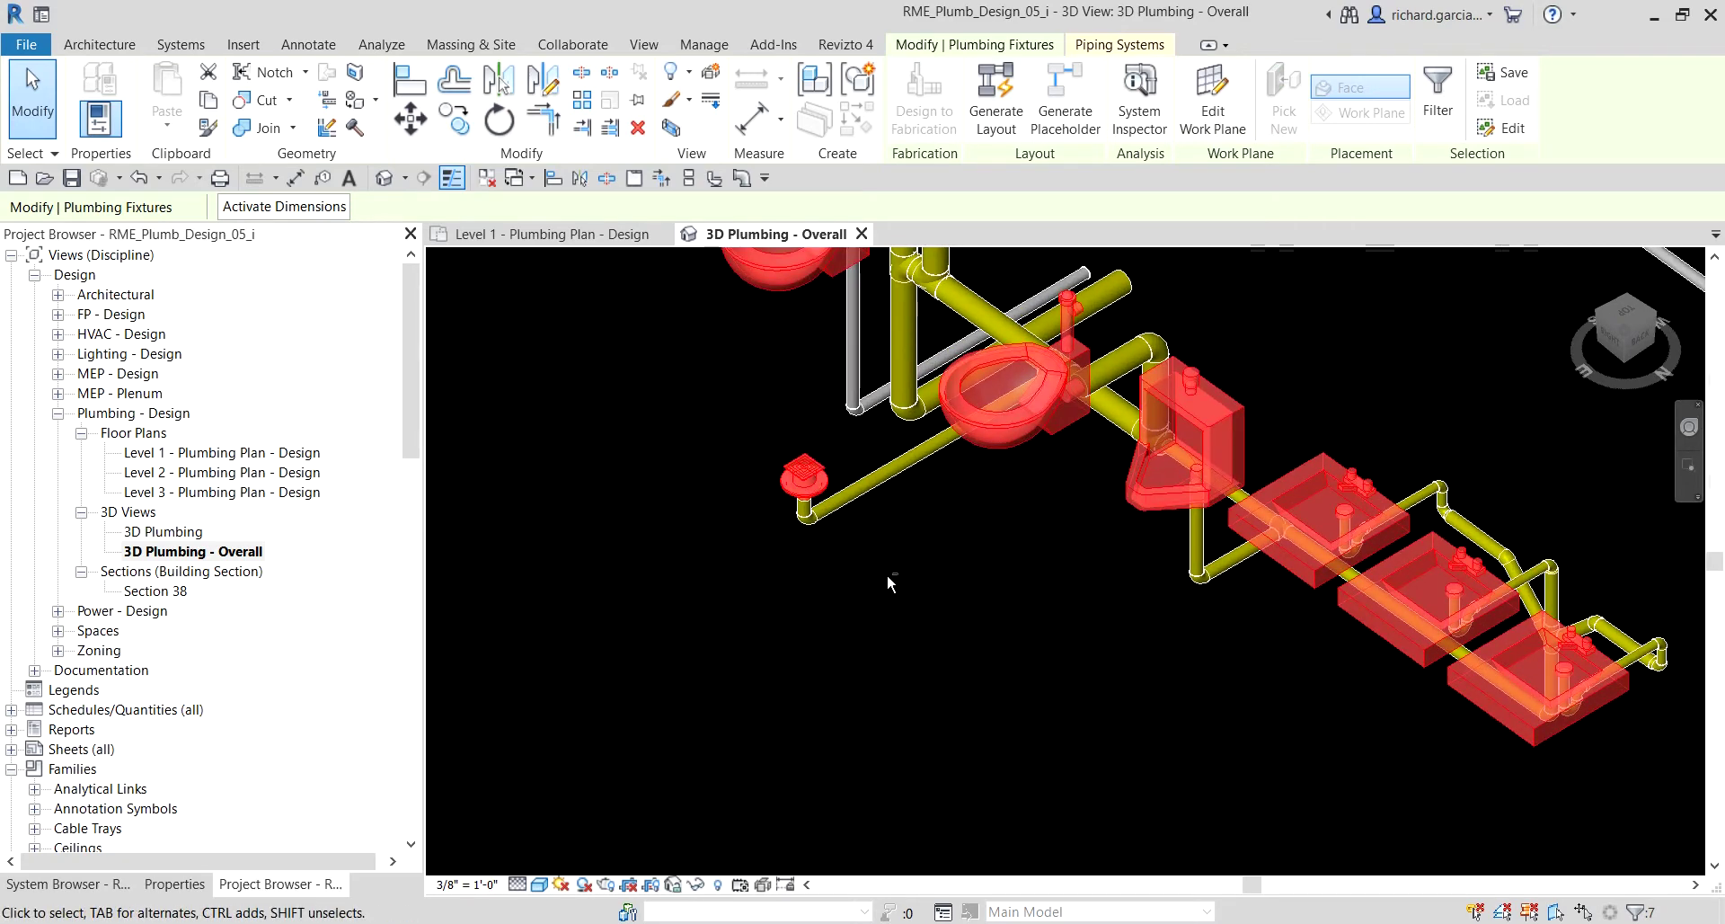
middle_click_drag(887, 573, 829, 588, "shift")
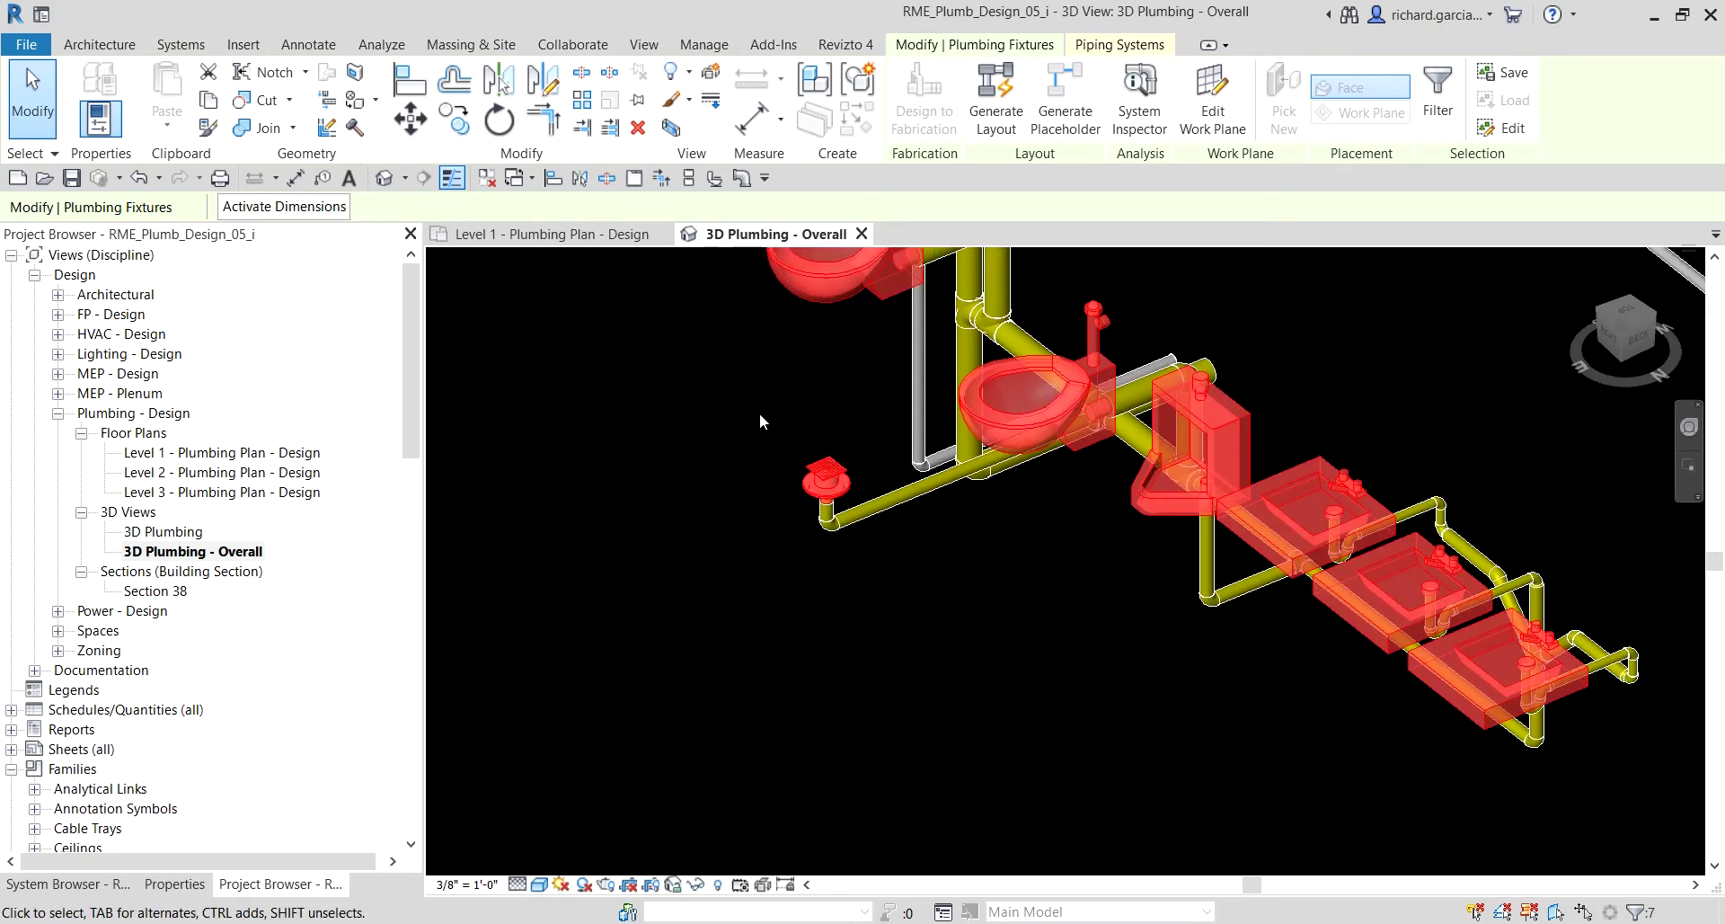
left_click(832, 476)
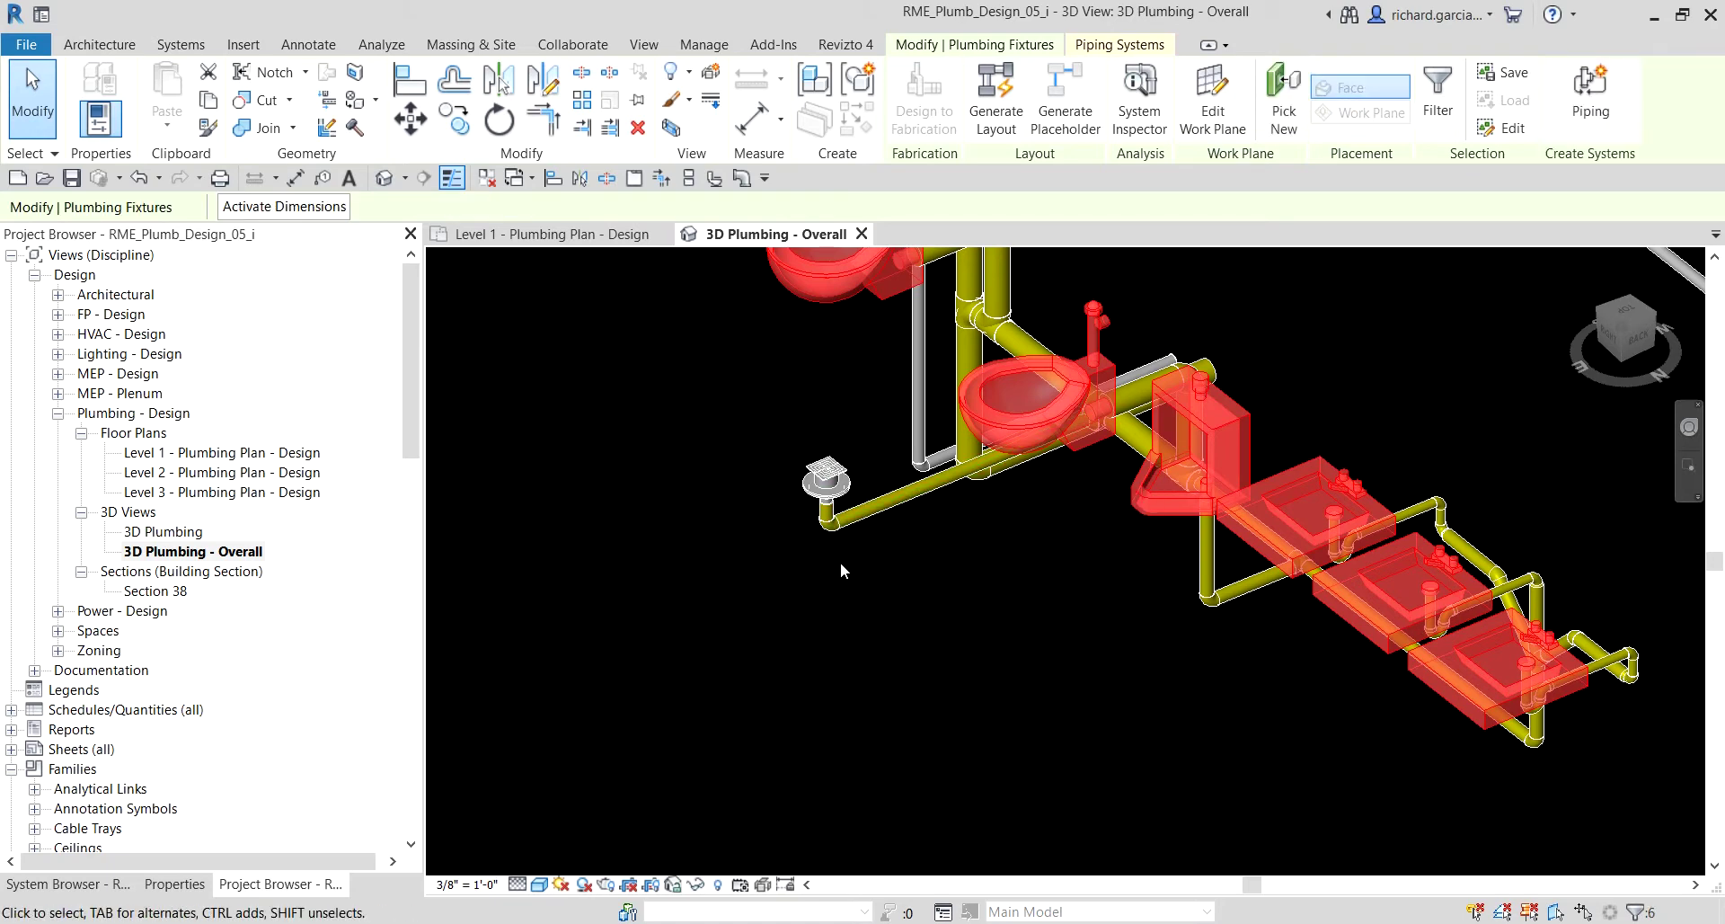
- Create a Domestic Cold Water piping system named DCW 107 from the selected fixtures, and clear the selection
scroll(839, 562, "down", 2)
middle_click_drag(771, 592, 1116, 605, "shift")
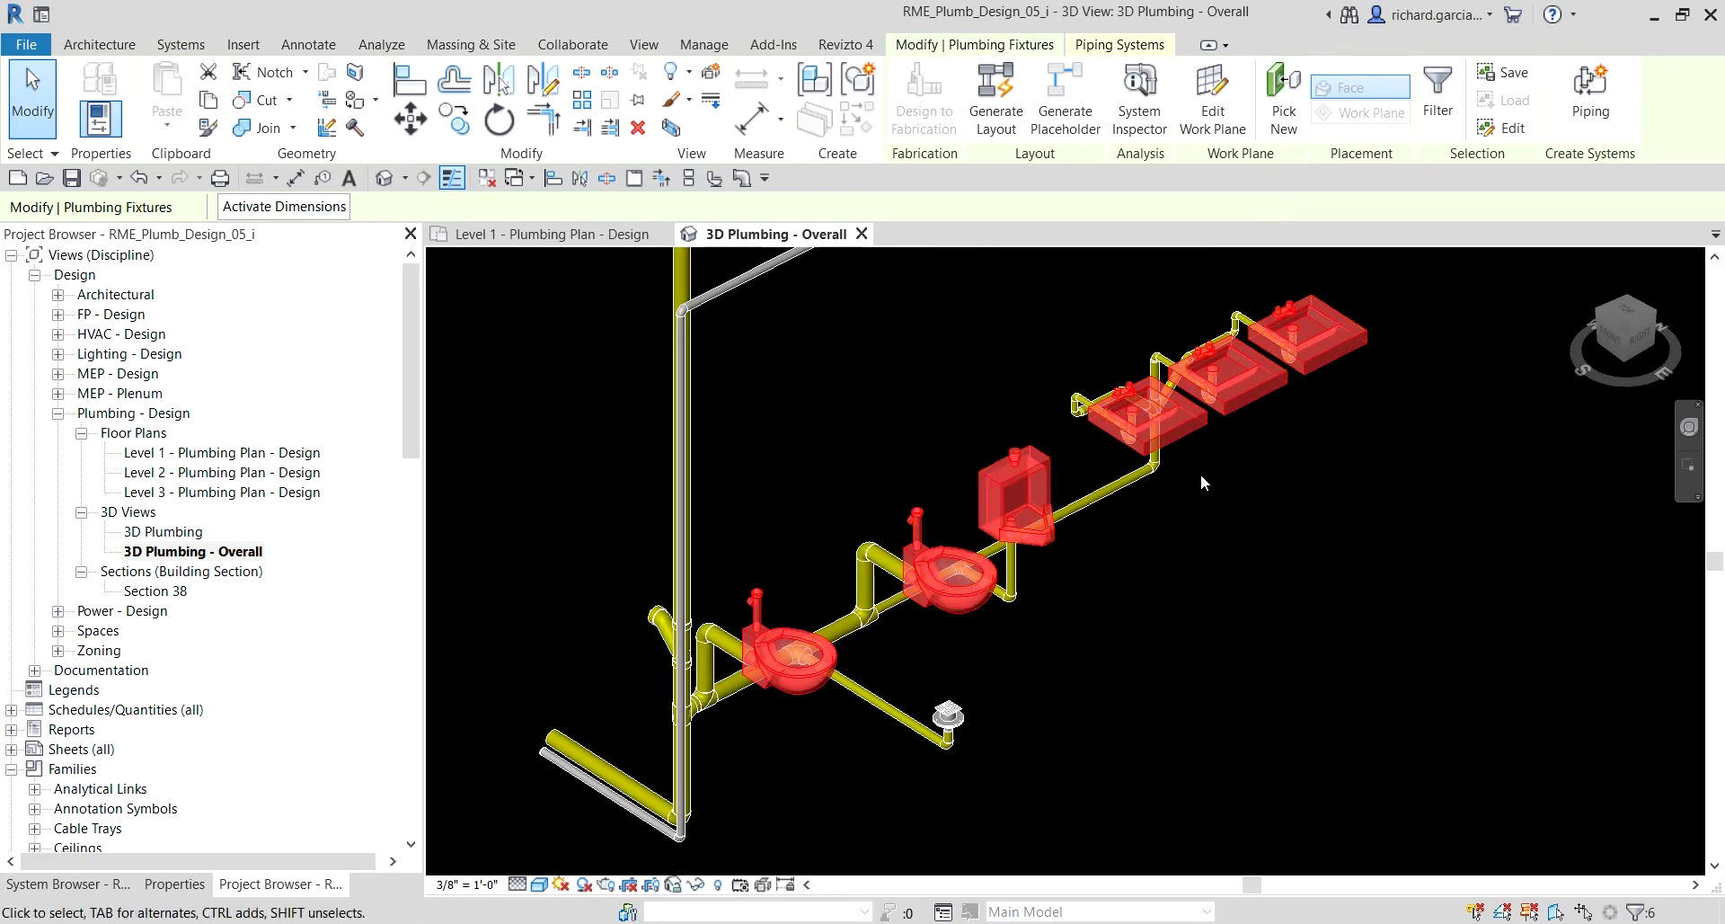
left_click(1588, 111)
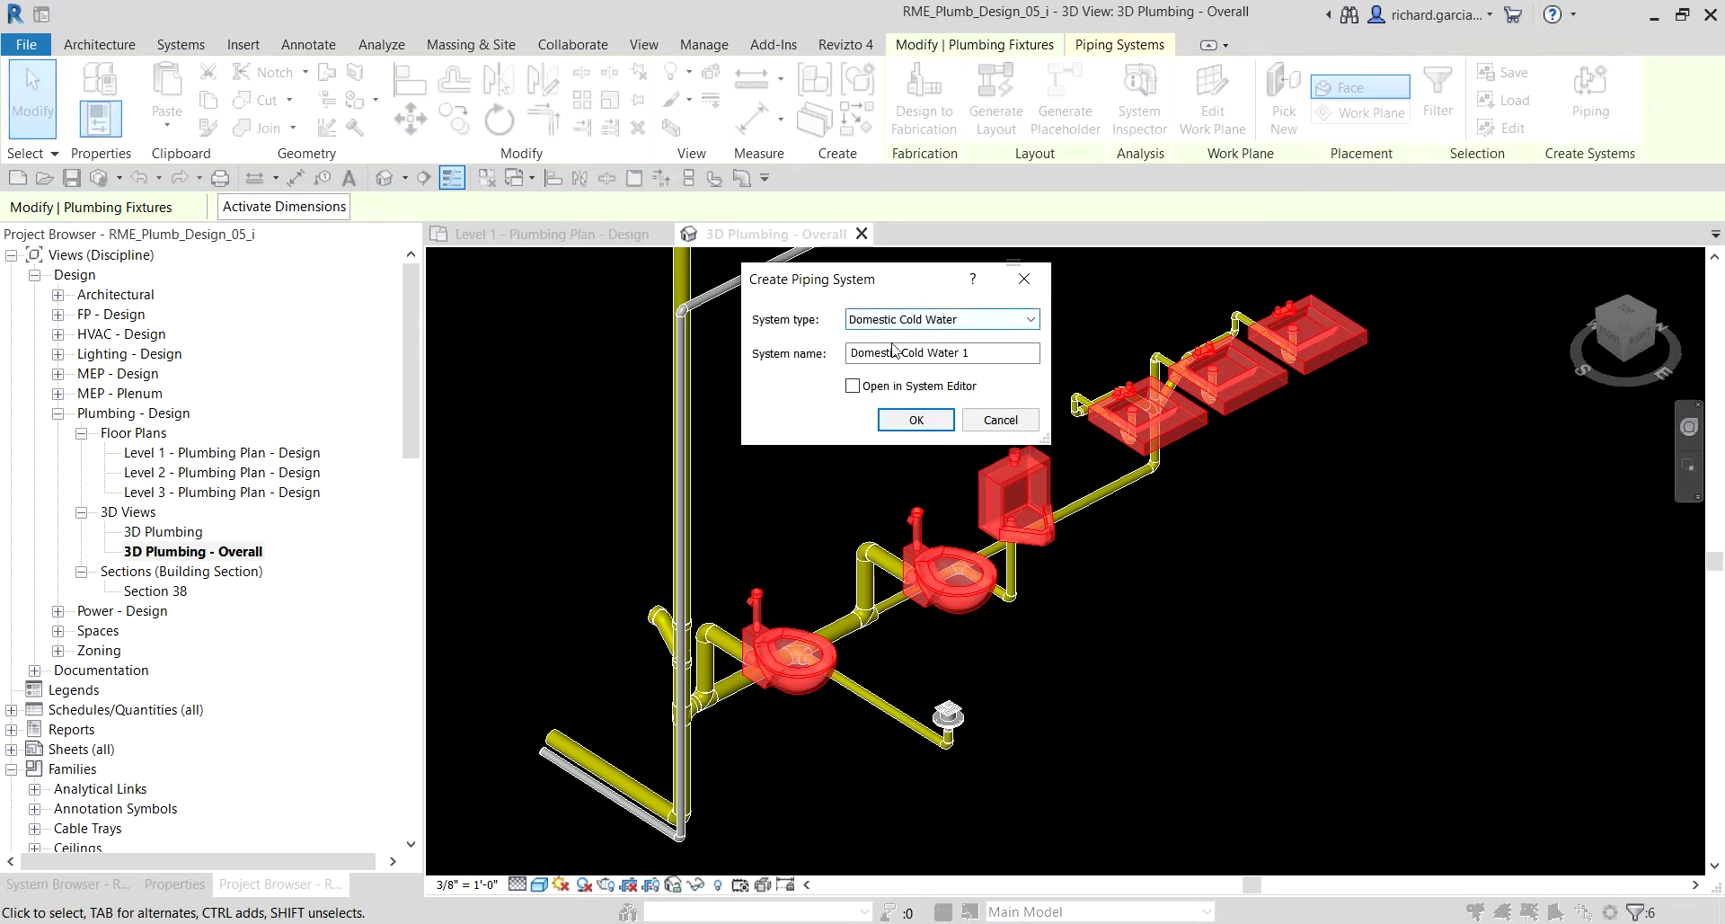
left_click_drag(1010, 354, 845, 354)
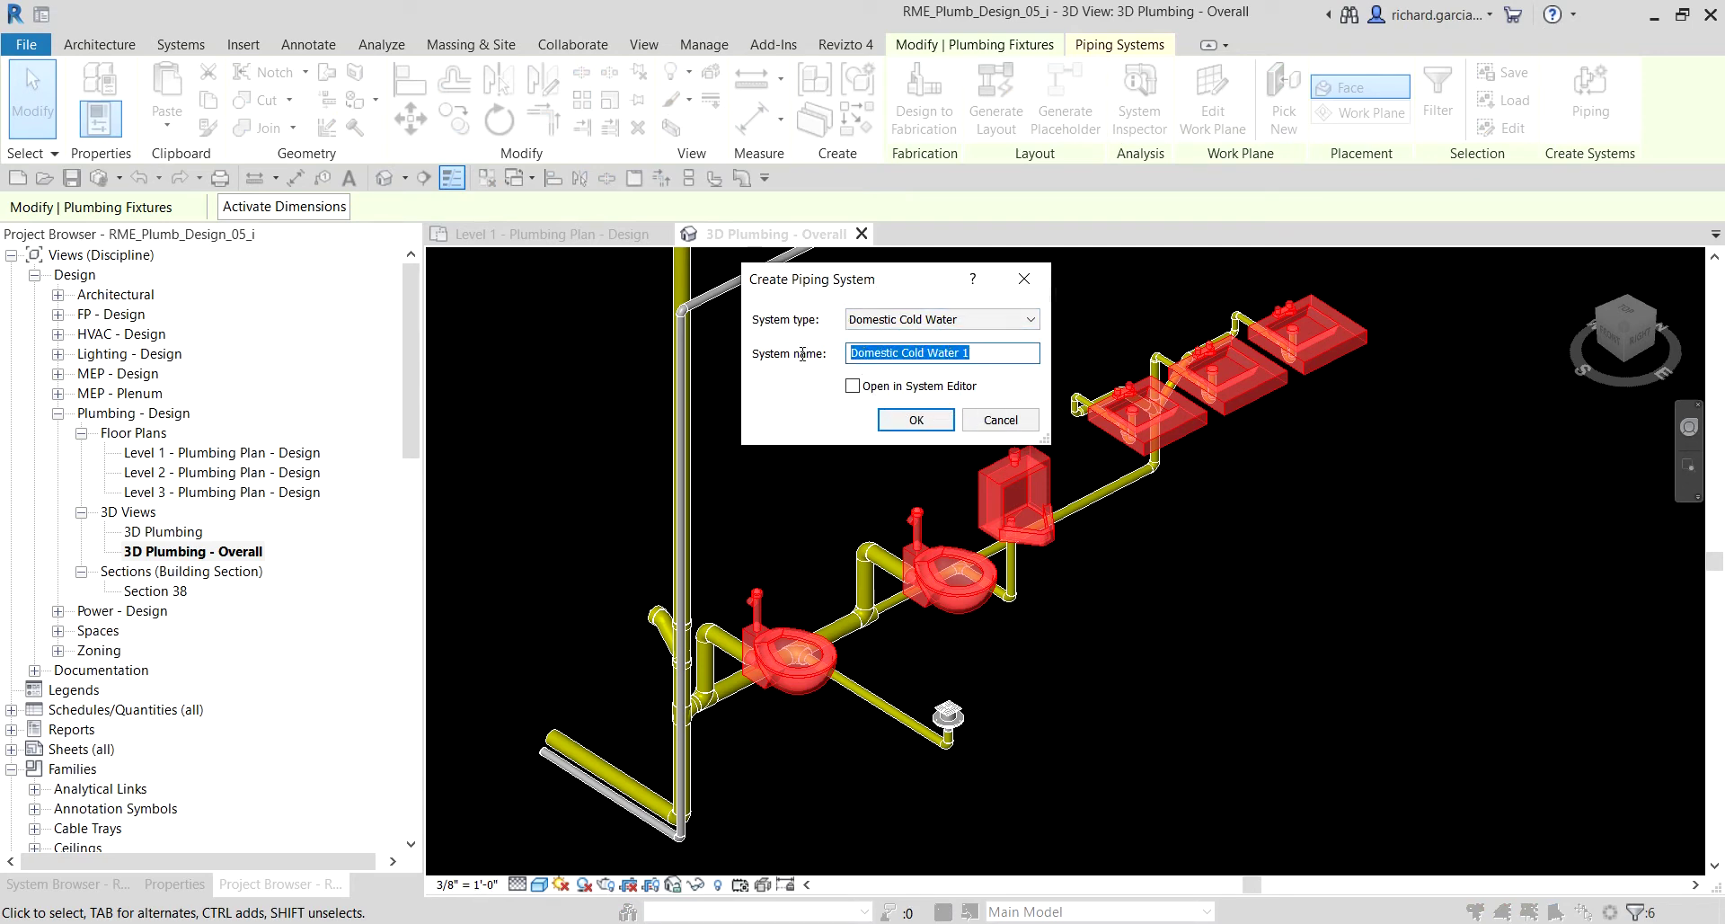
type("DCW 107")
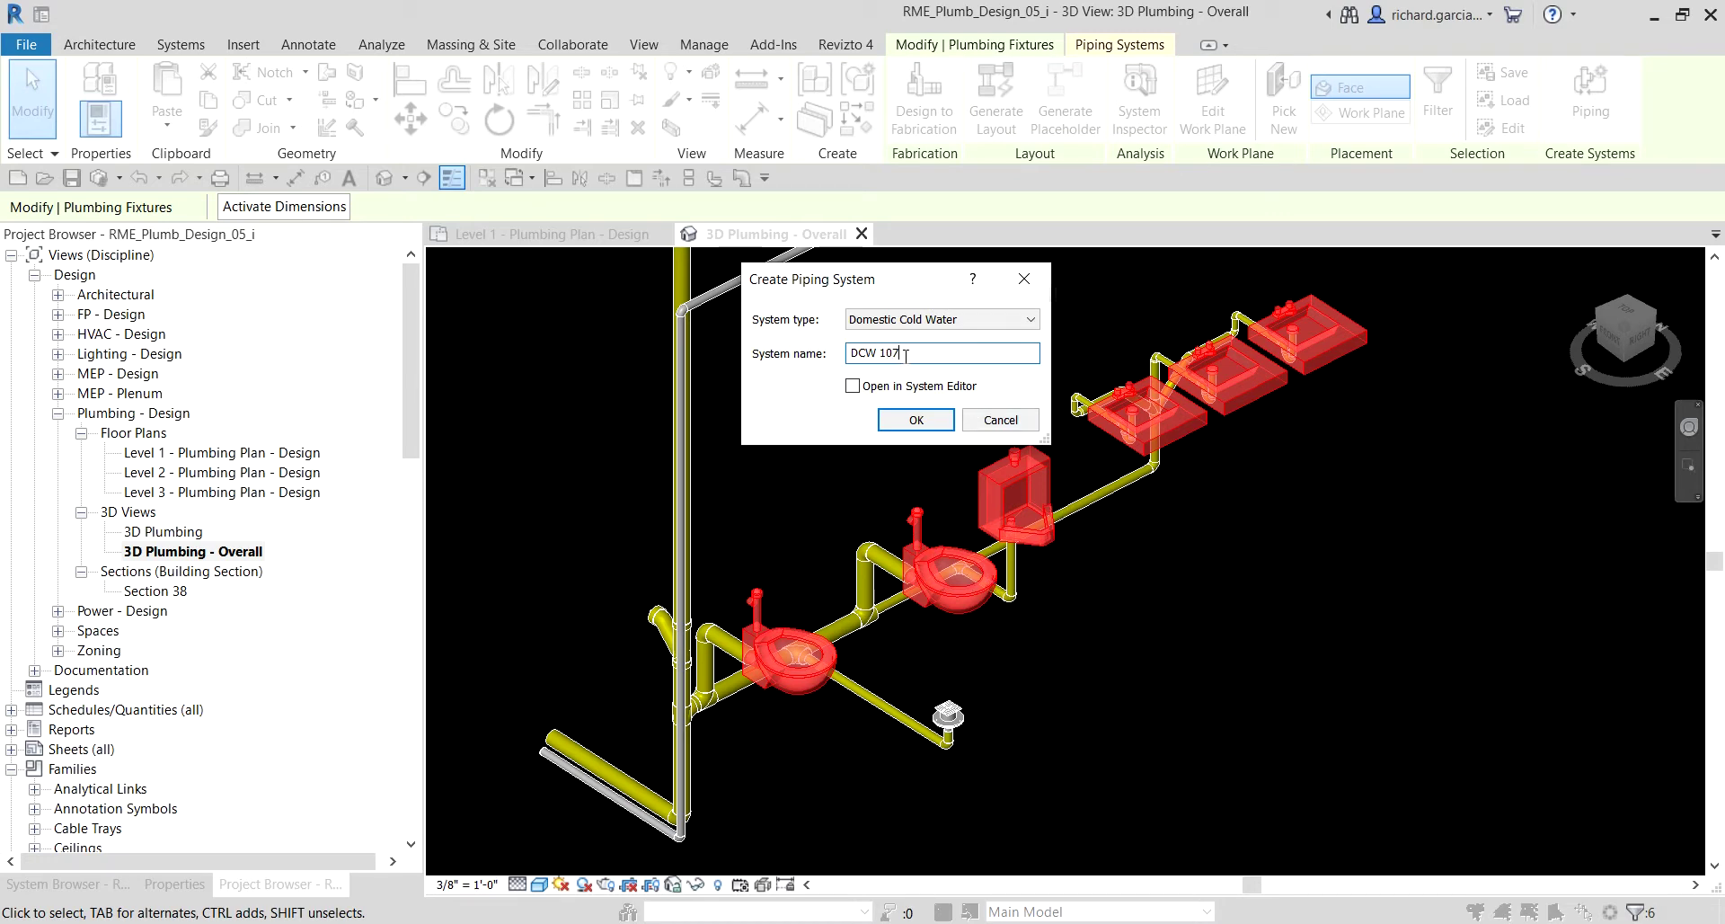
left_click(915, 420)
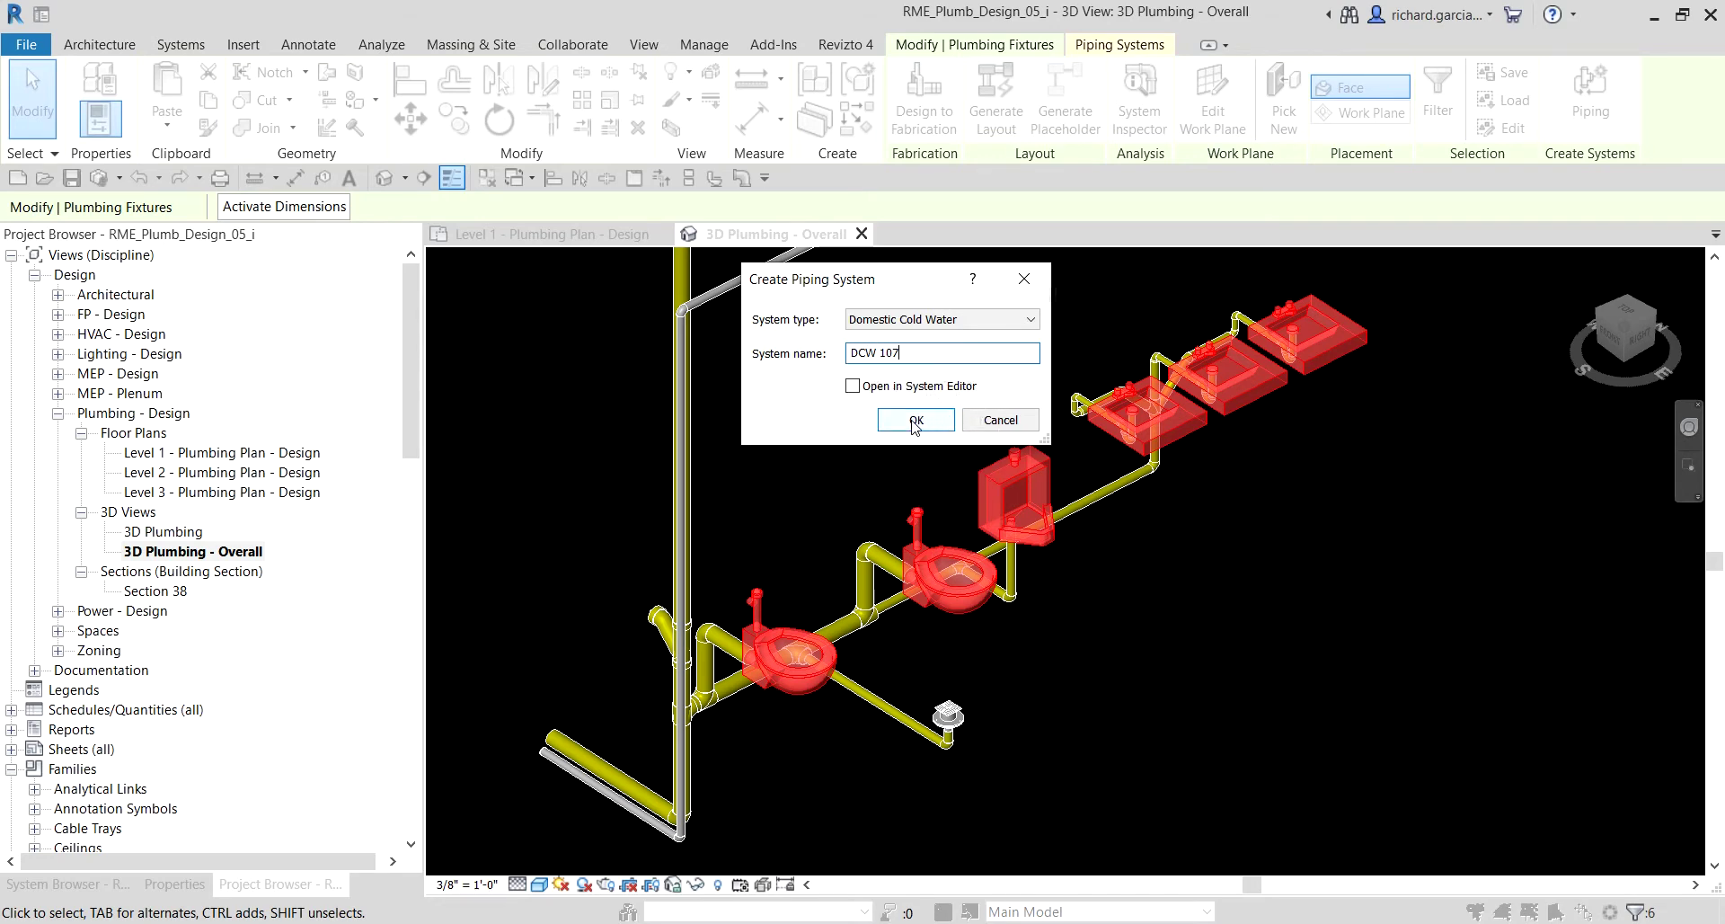
left_click(914, 422)
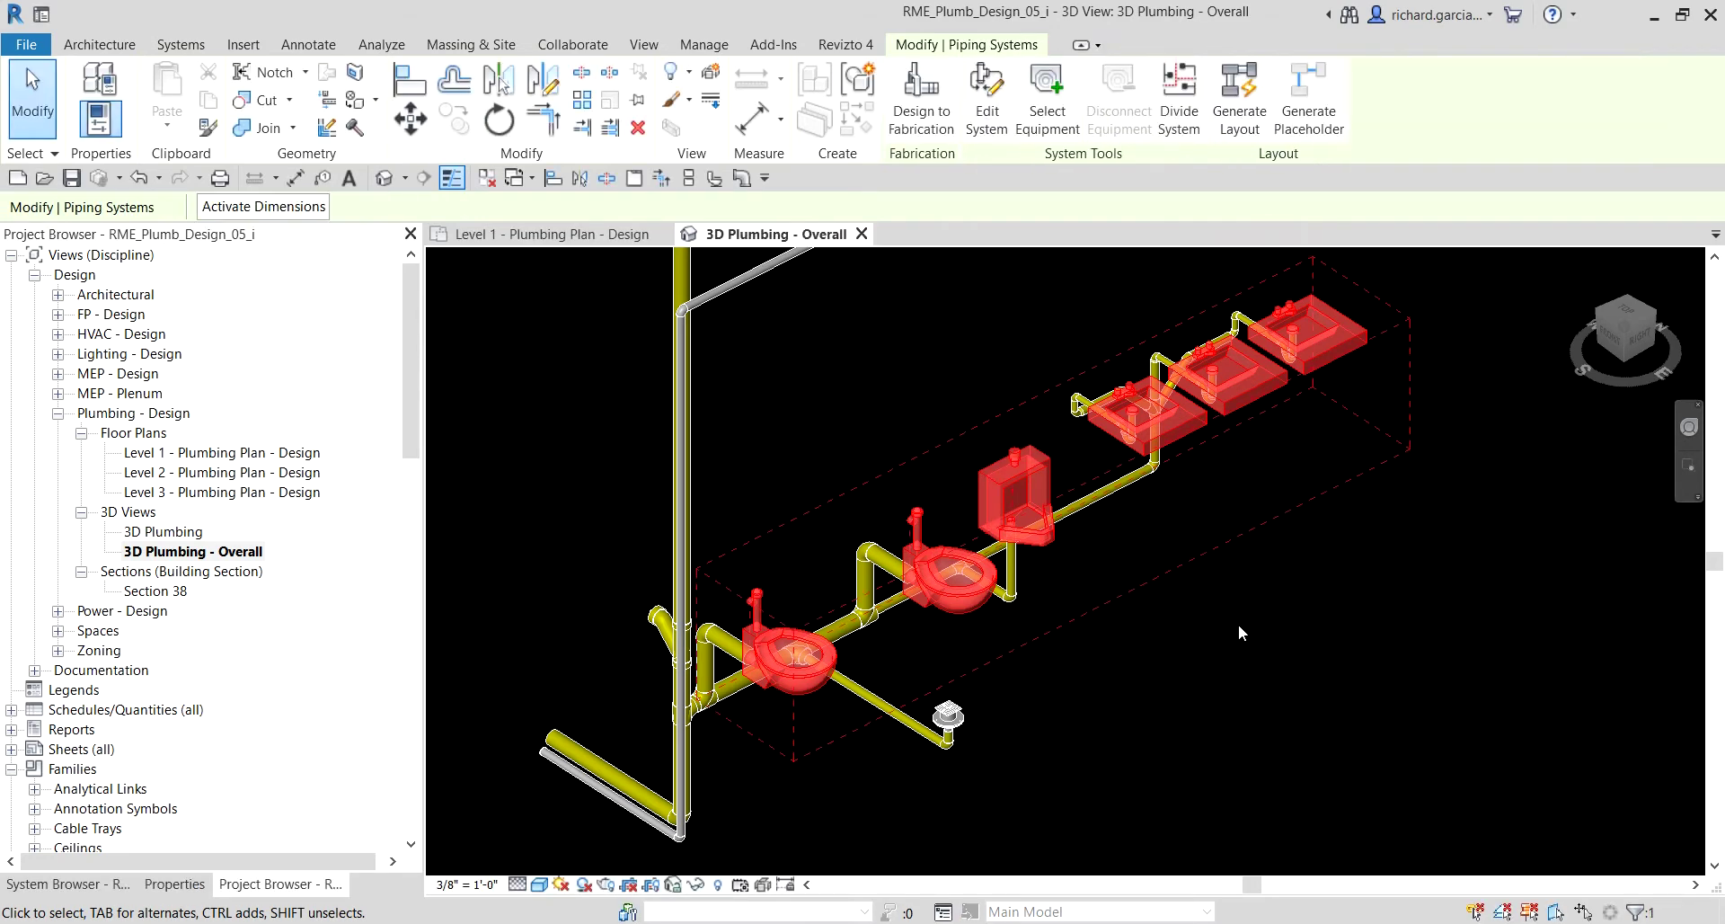
left_click(35, 103)
- Show the System Browser and expand the Piping category to review its systems
scroll(940, 505, "down", 4)
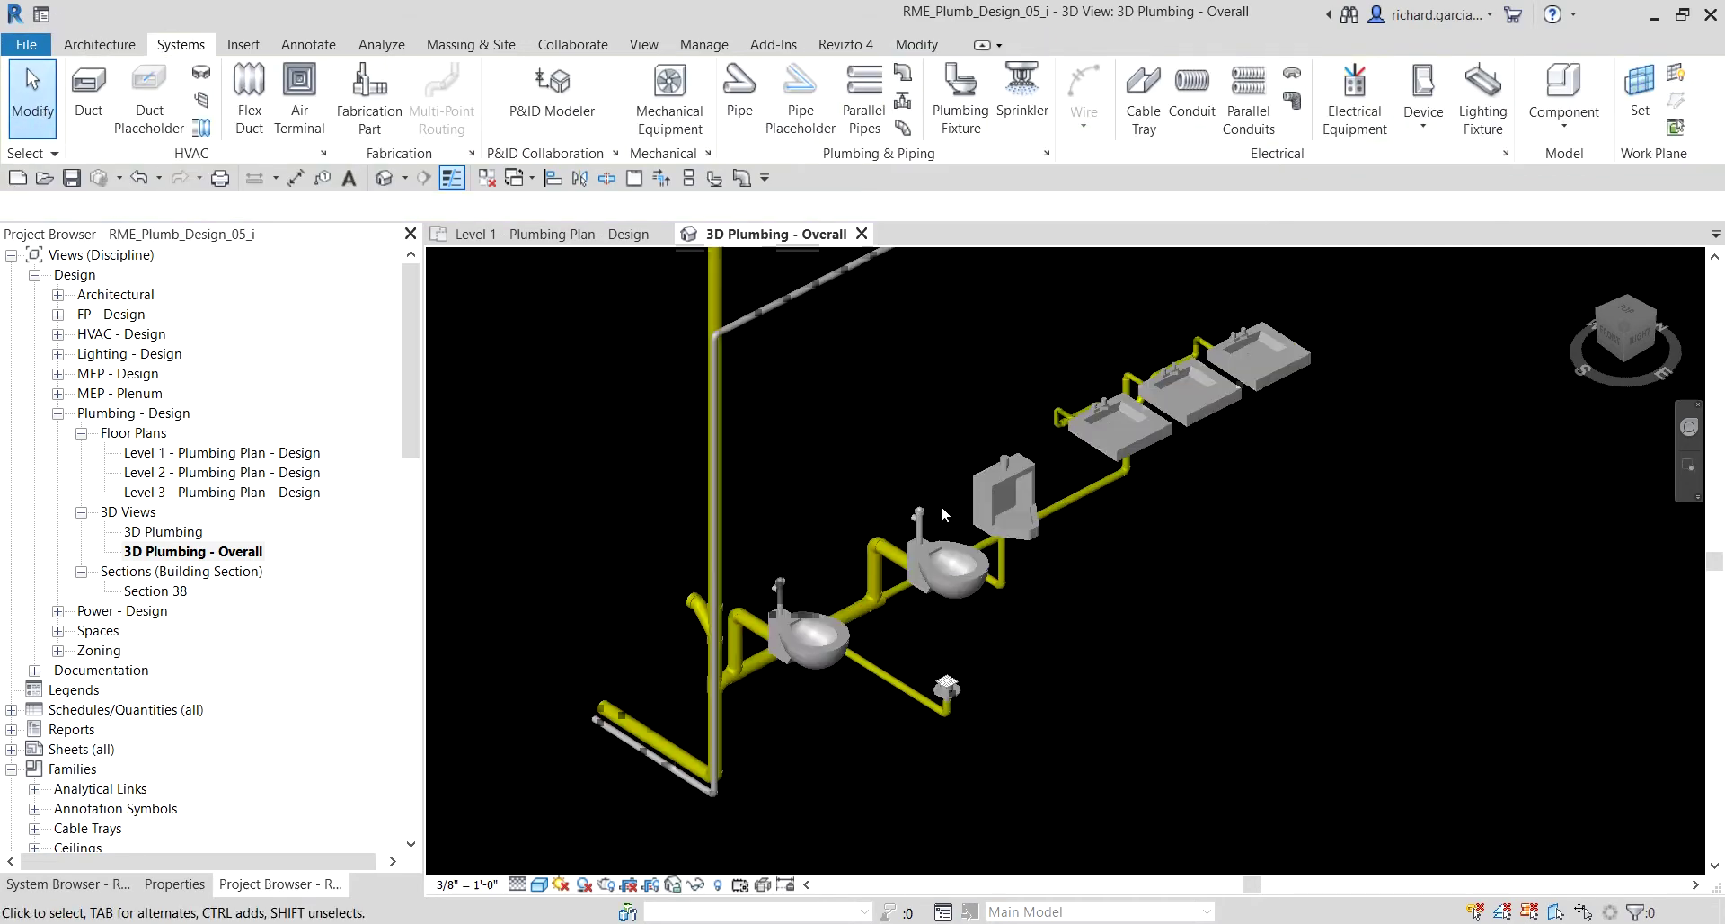
middle_click_drag(1082, 540, 1059, 600, "shift")
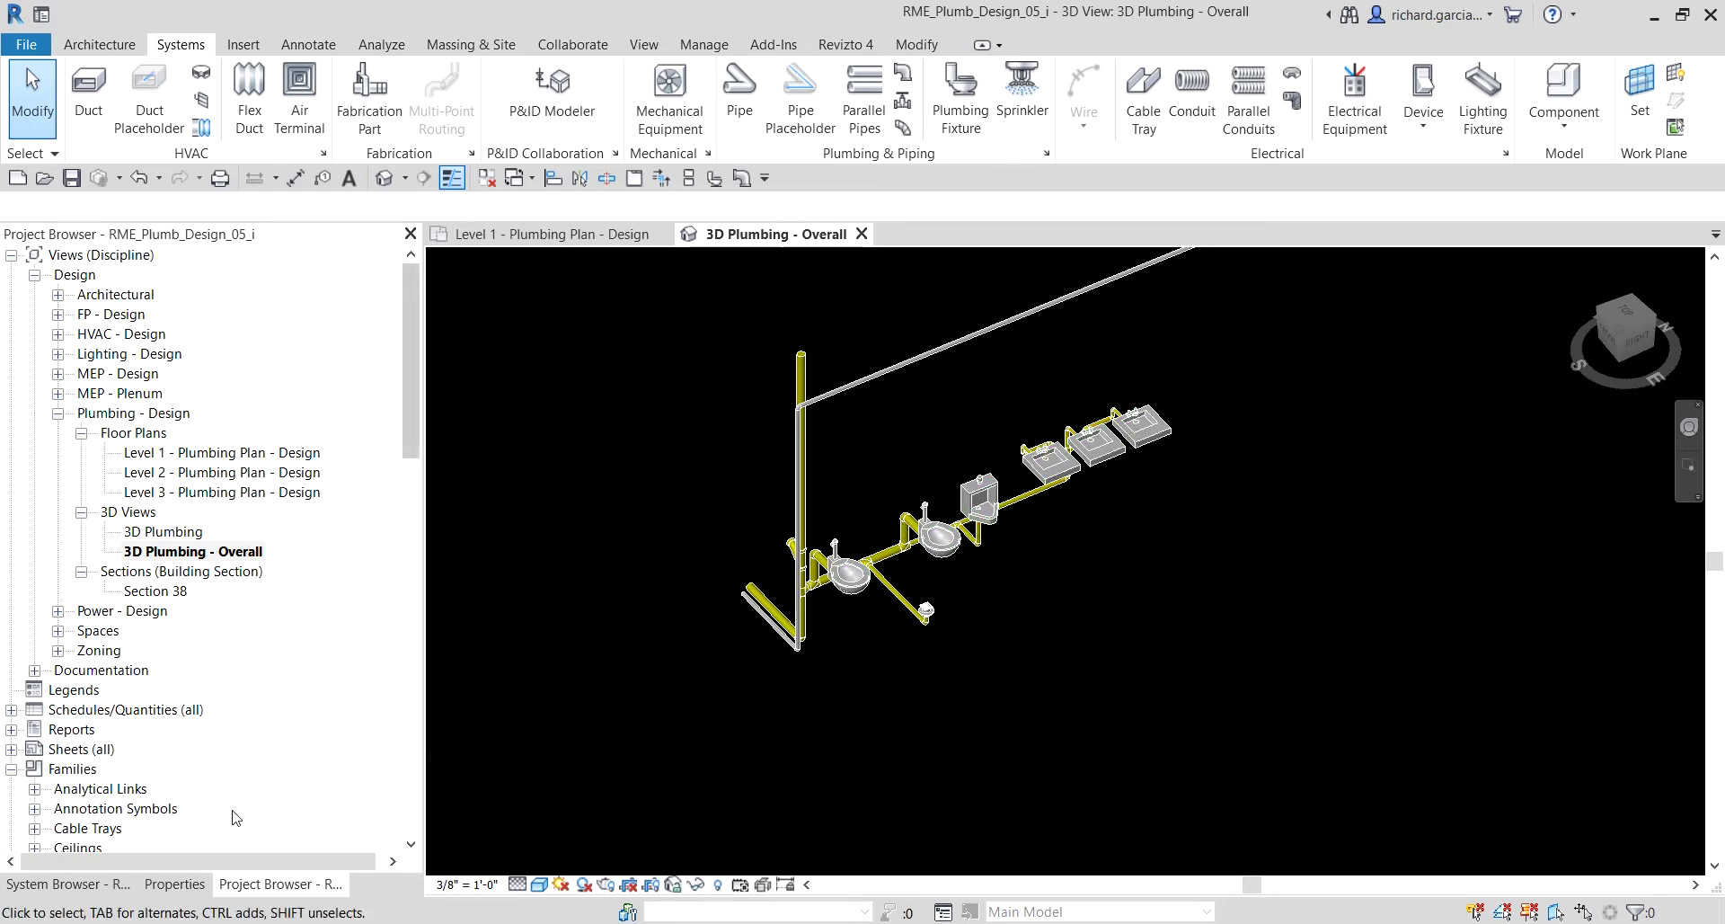
left_click(69, 884)
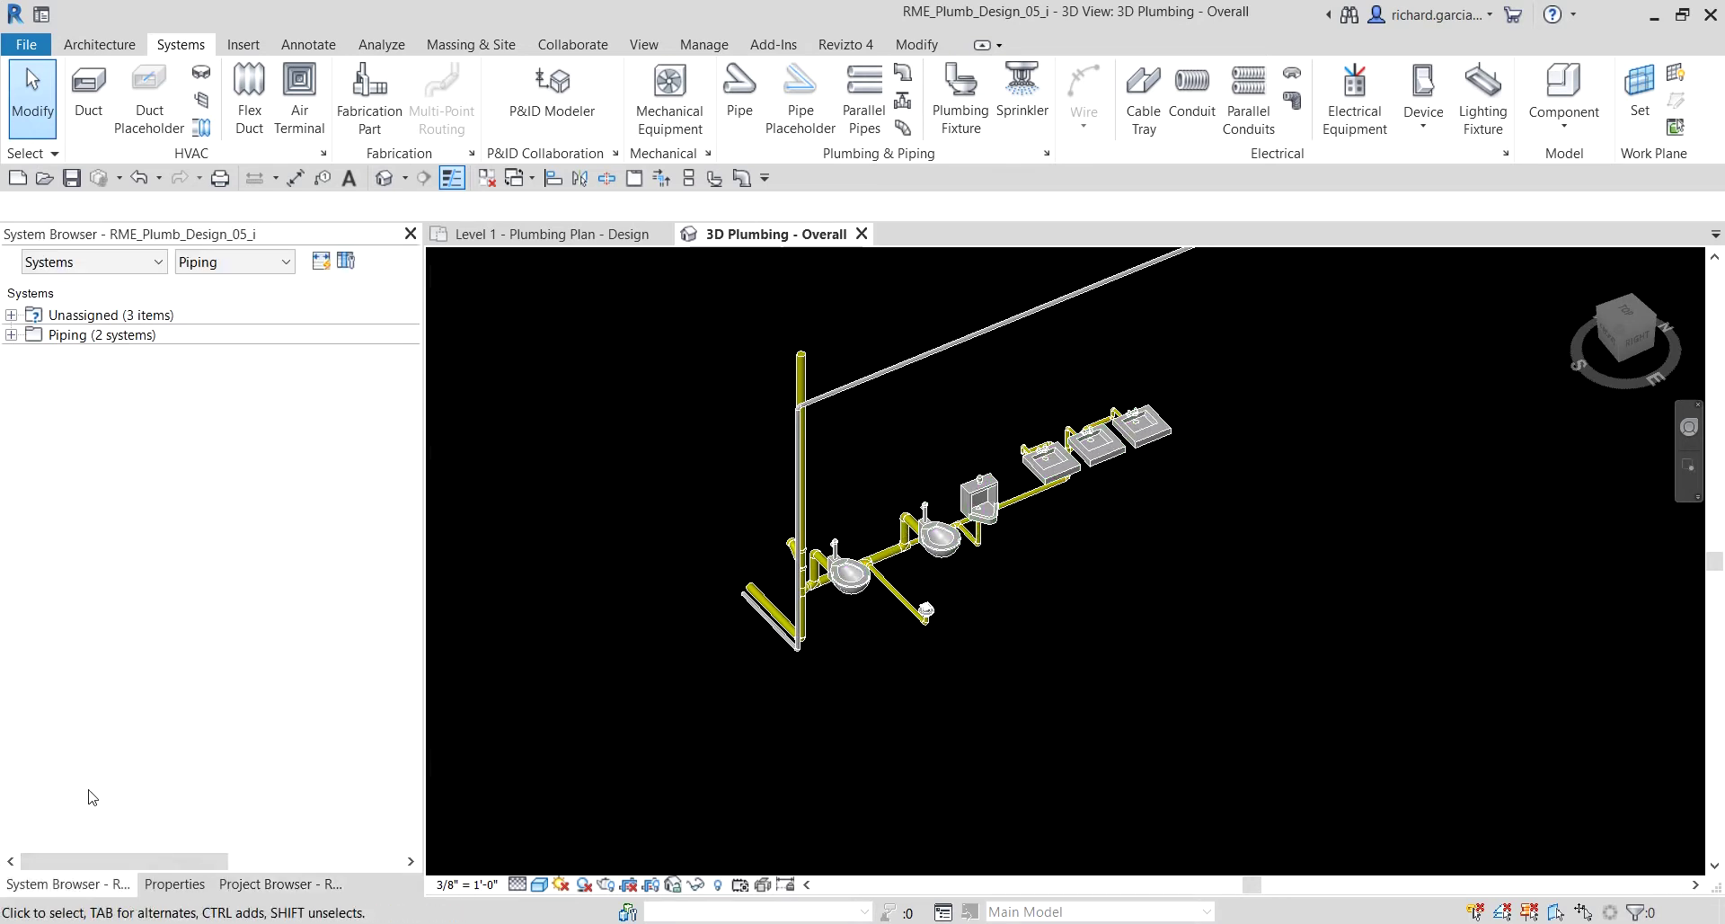
left_click(101, 338)
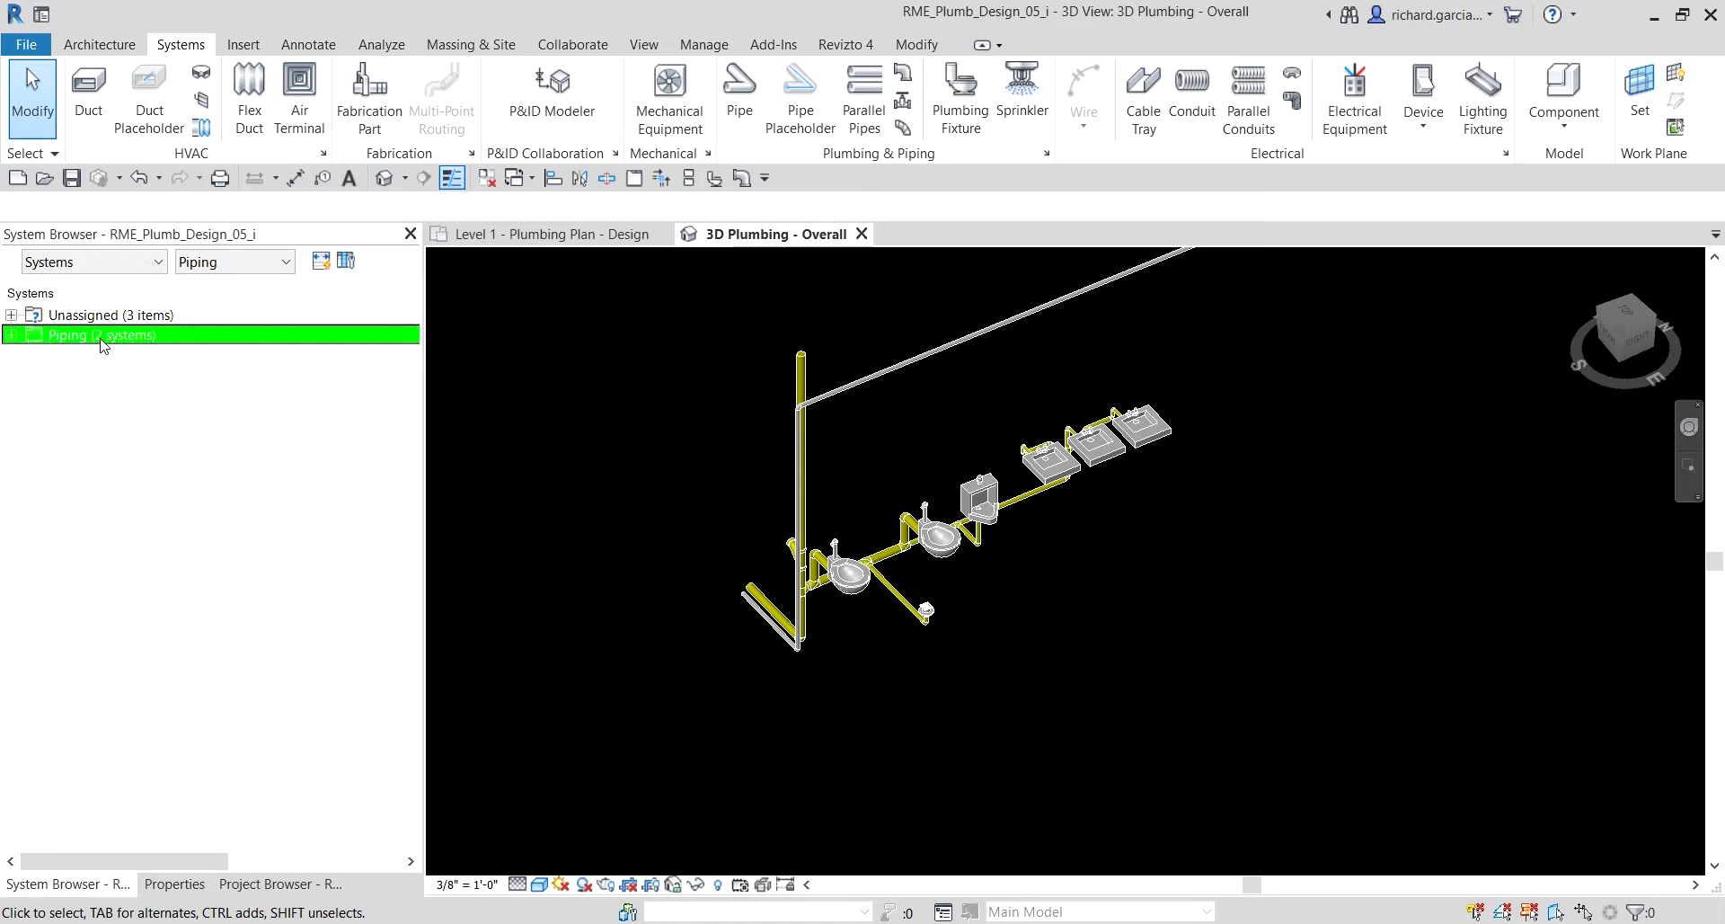
left_click(14, 335)
left_click(37, 458)
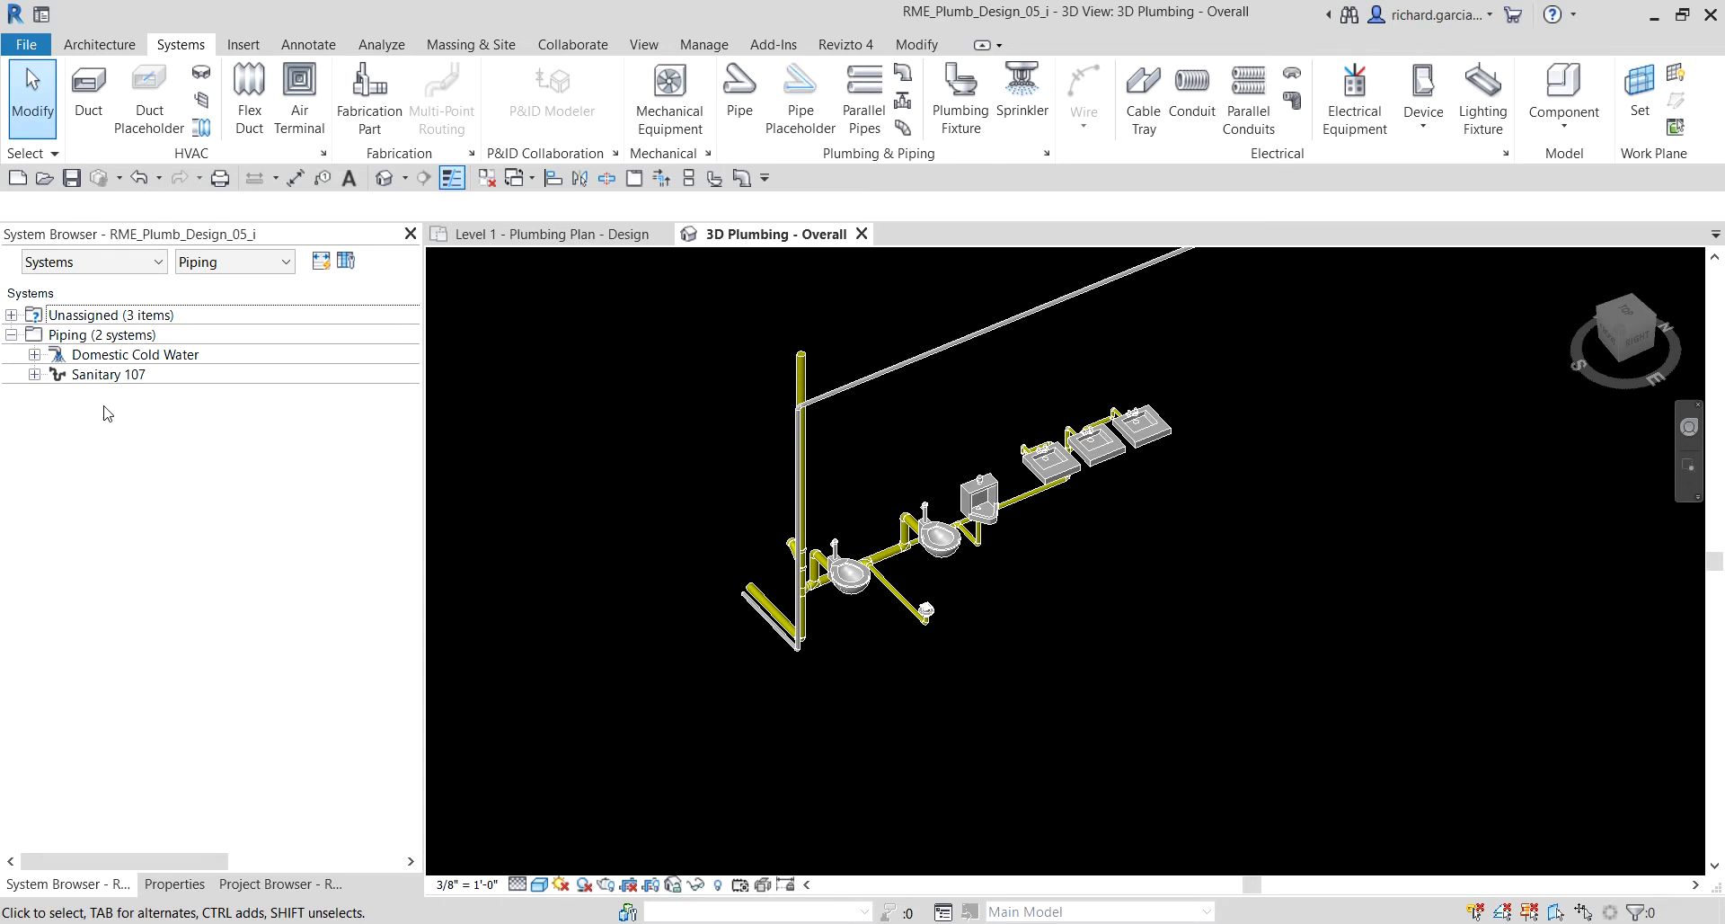
left_click(113, 375)
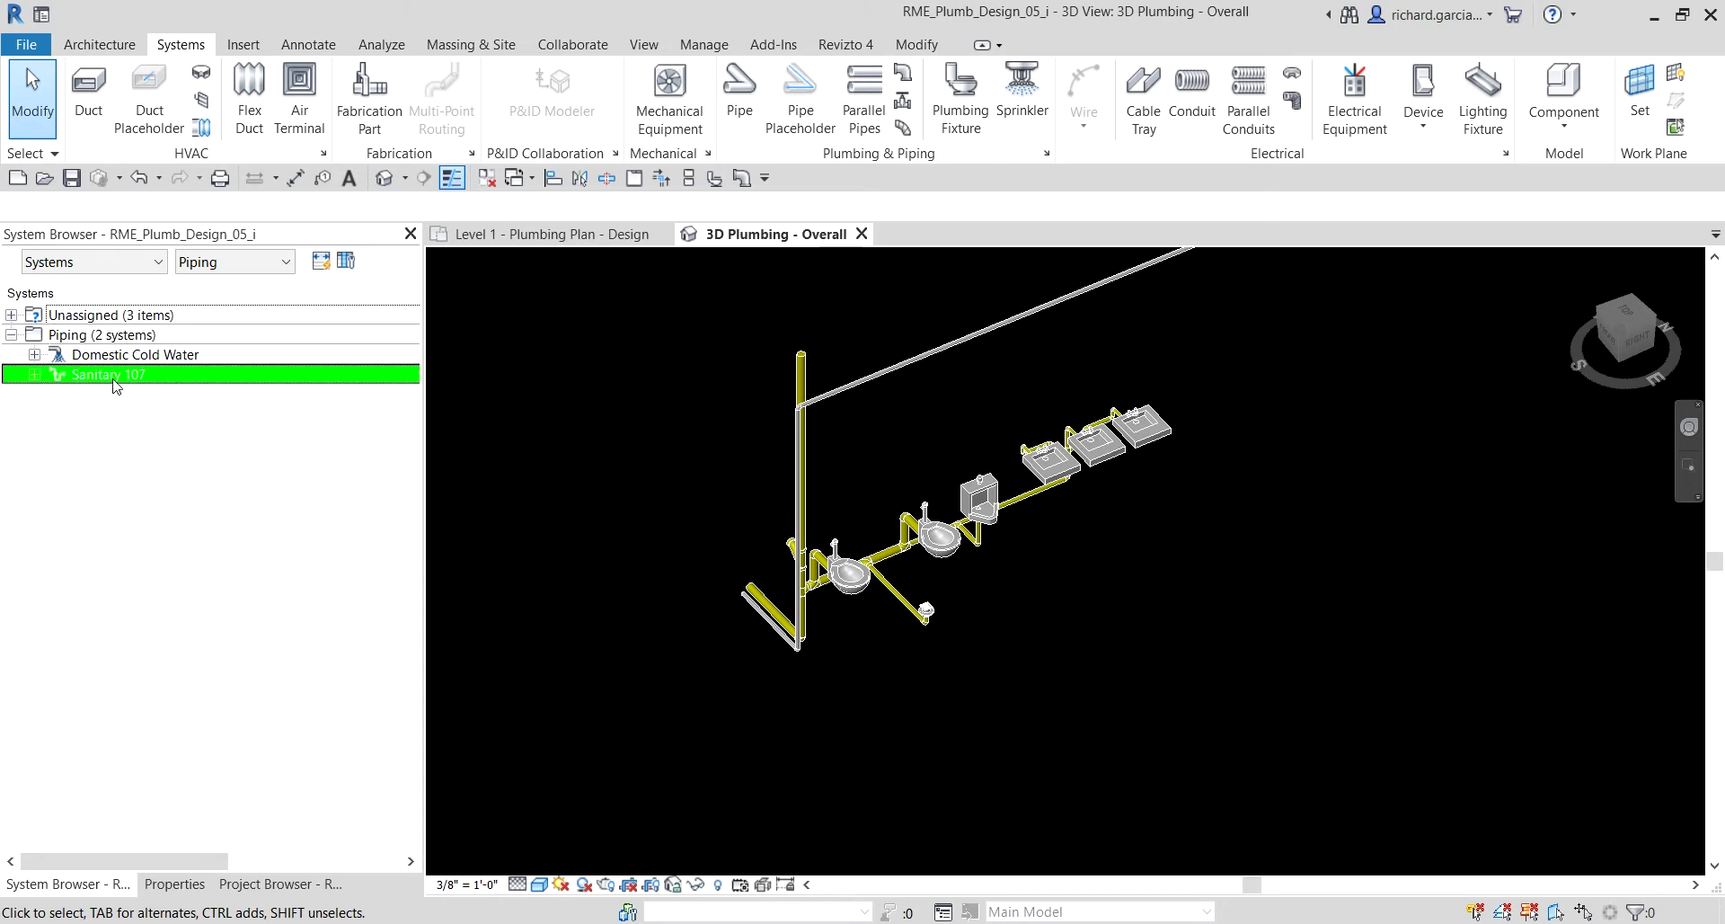
left_click(114, 423)
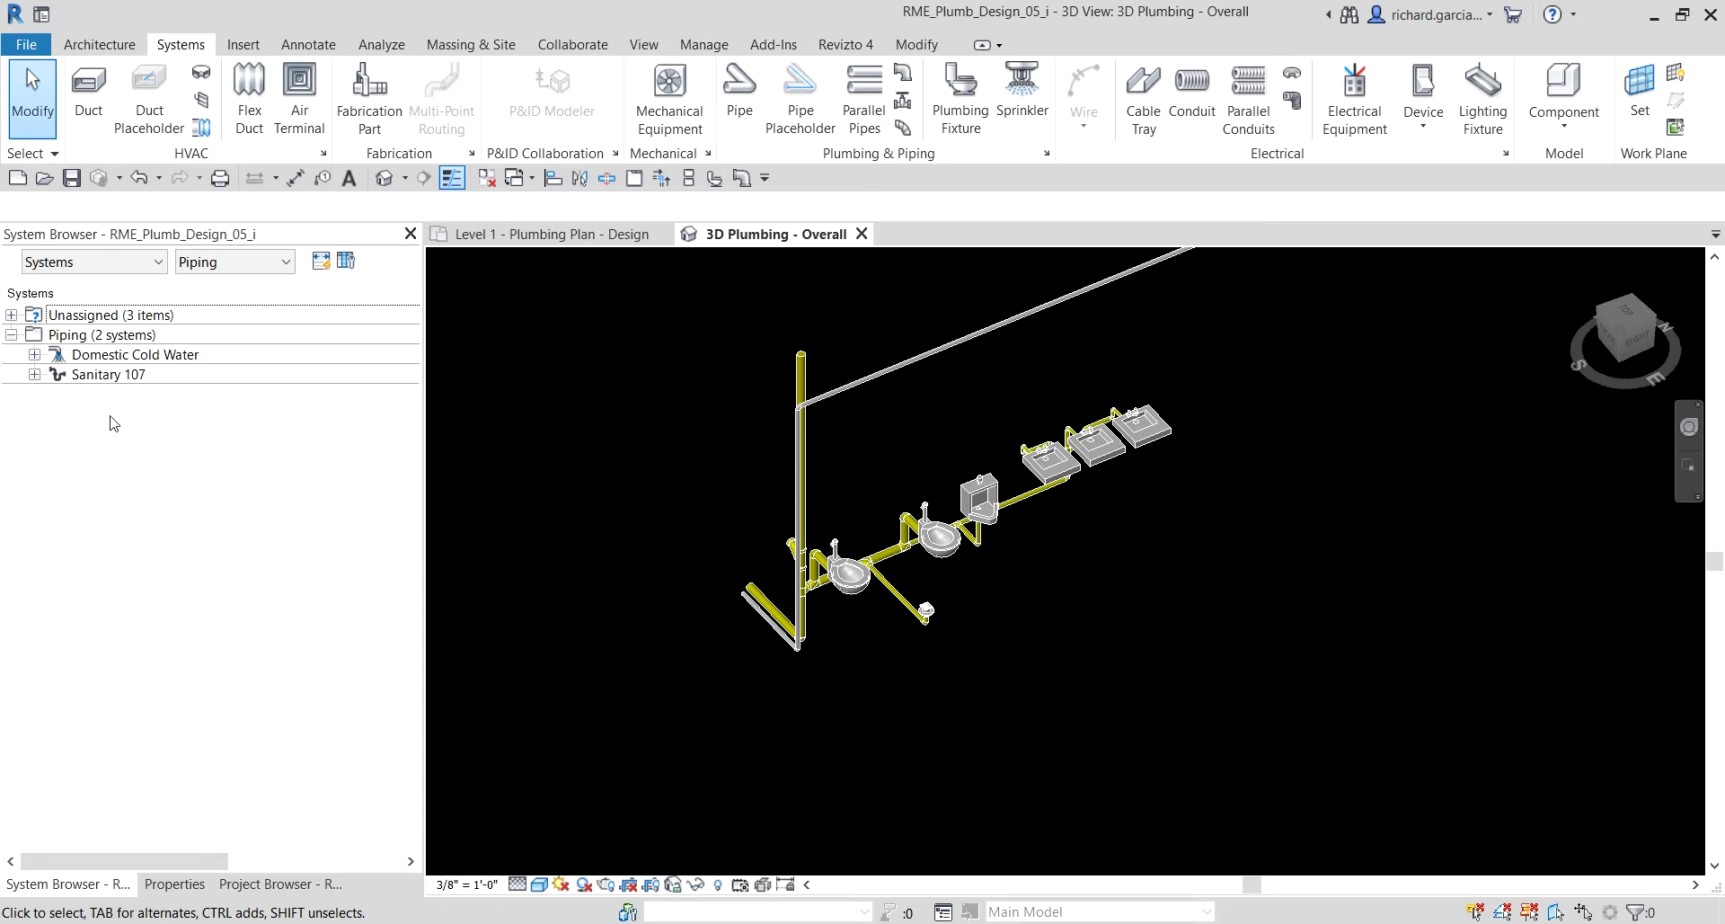
- Expand Domestic Cold Water and its DCW 107 system to list the assigned fixtures
left_click(139, 356)
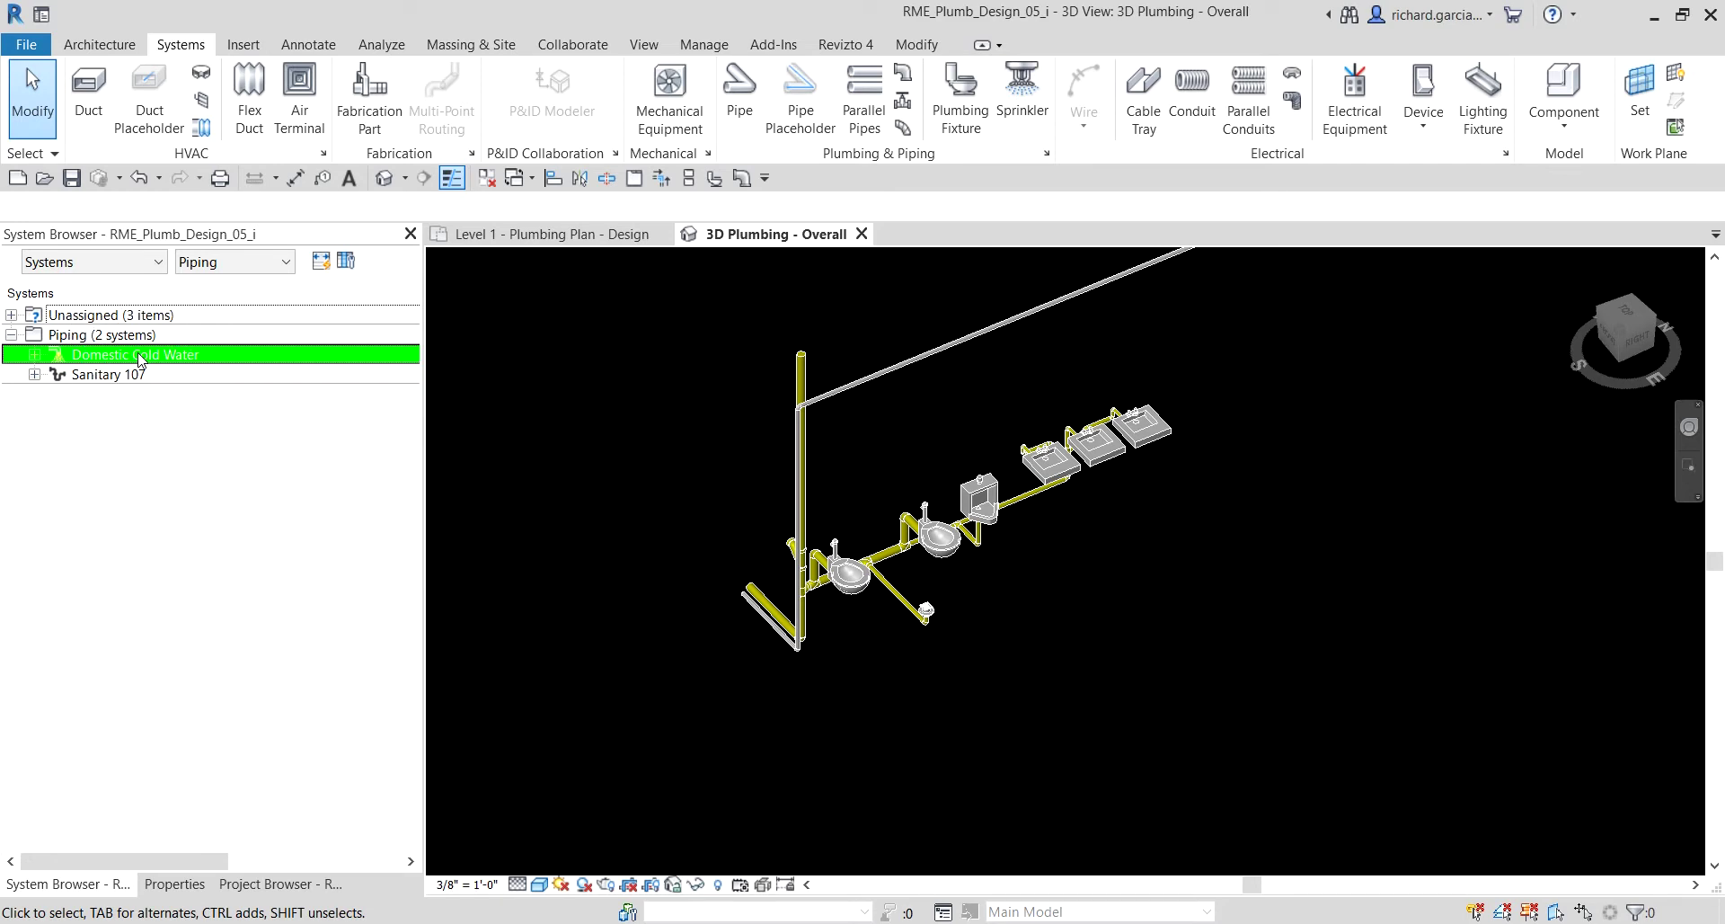
left_click(40, 398)
left_click(35, 357)
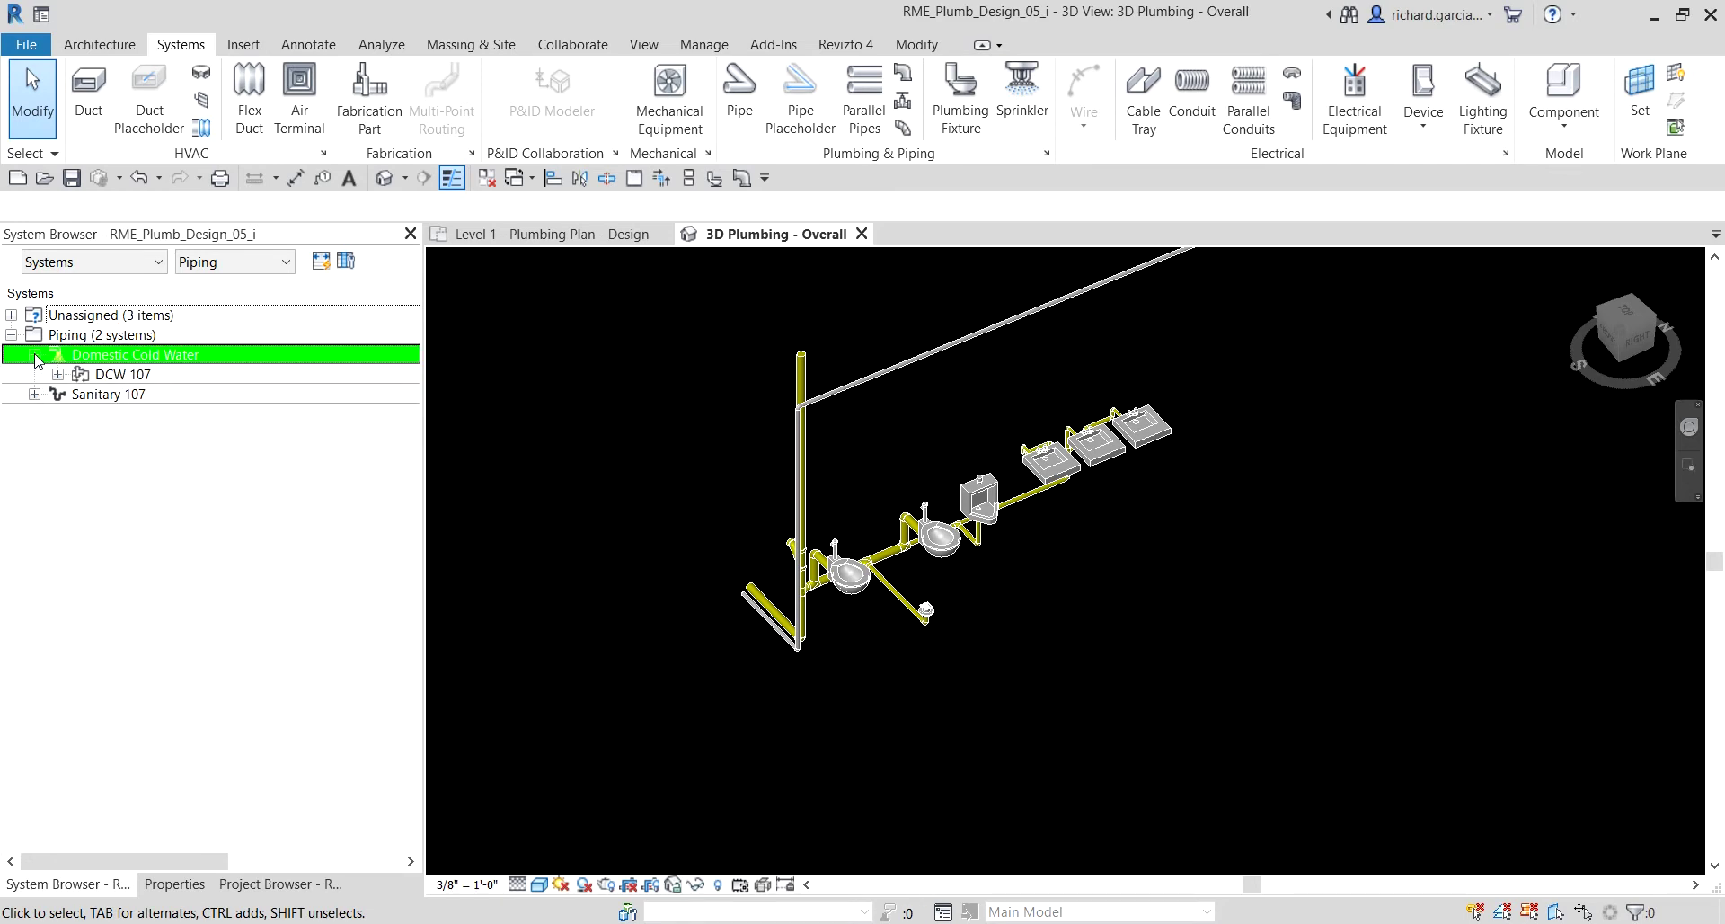
left_click(111, 415)
left_click(120, 377)
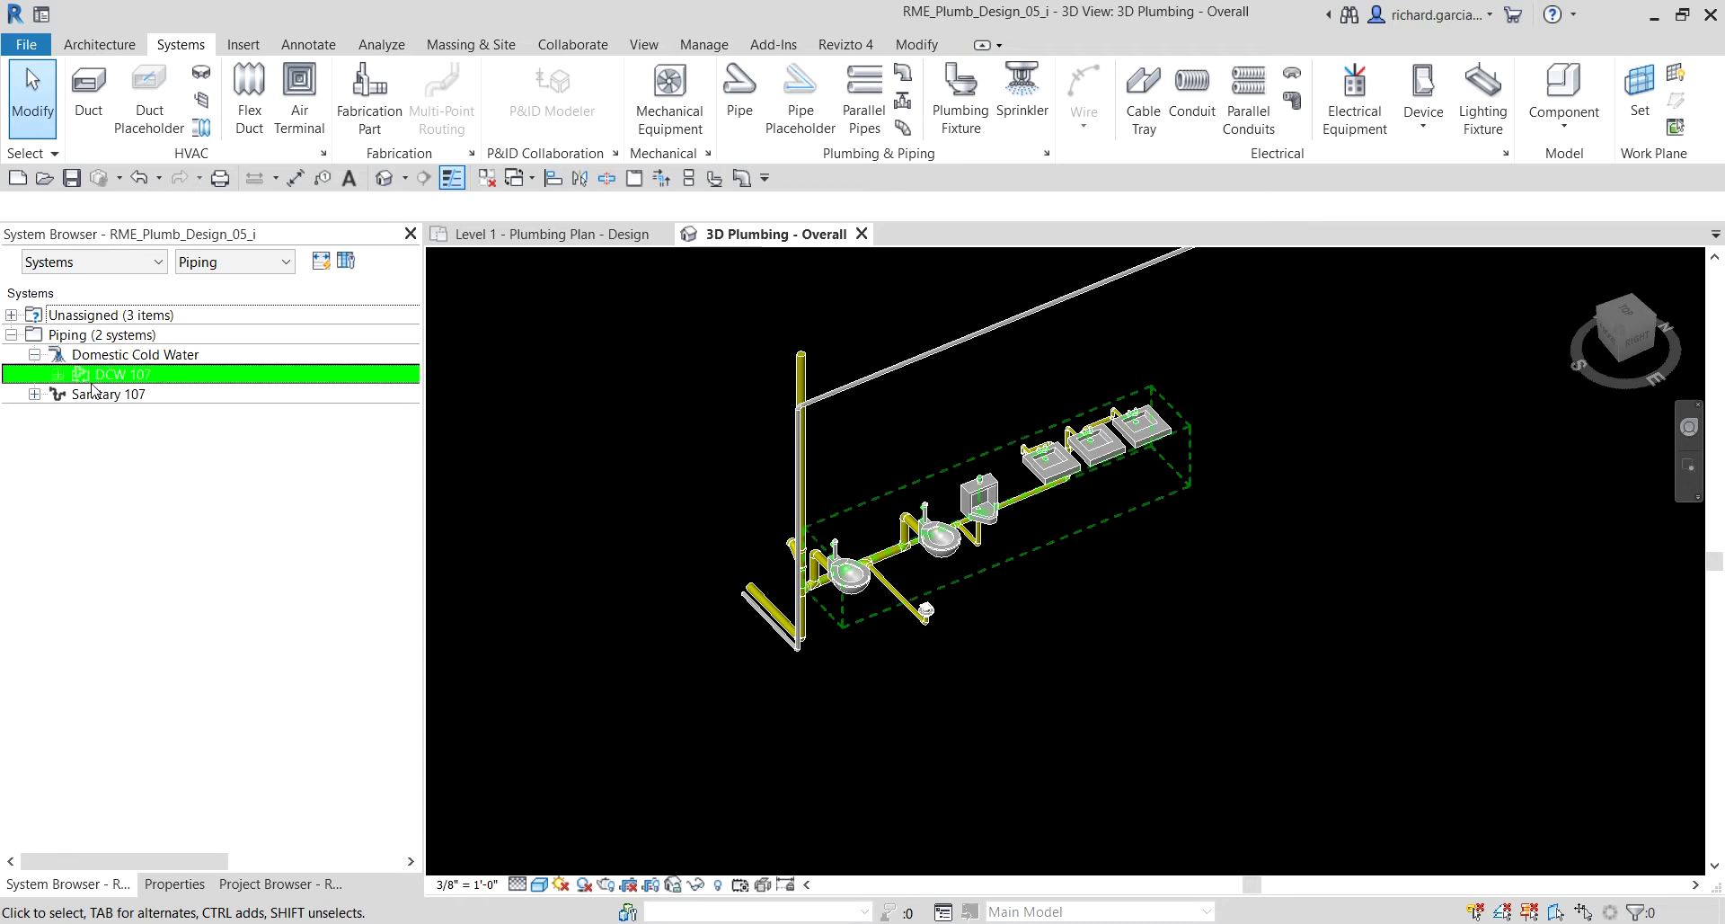
left_click(59, 377)
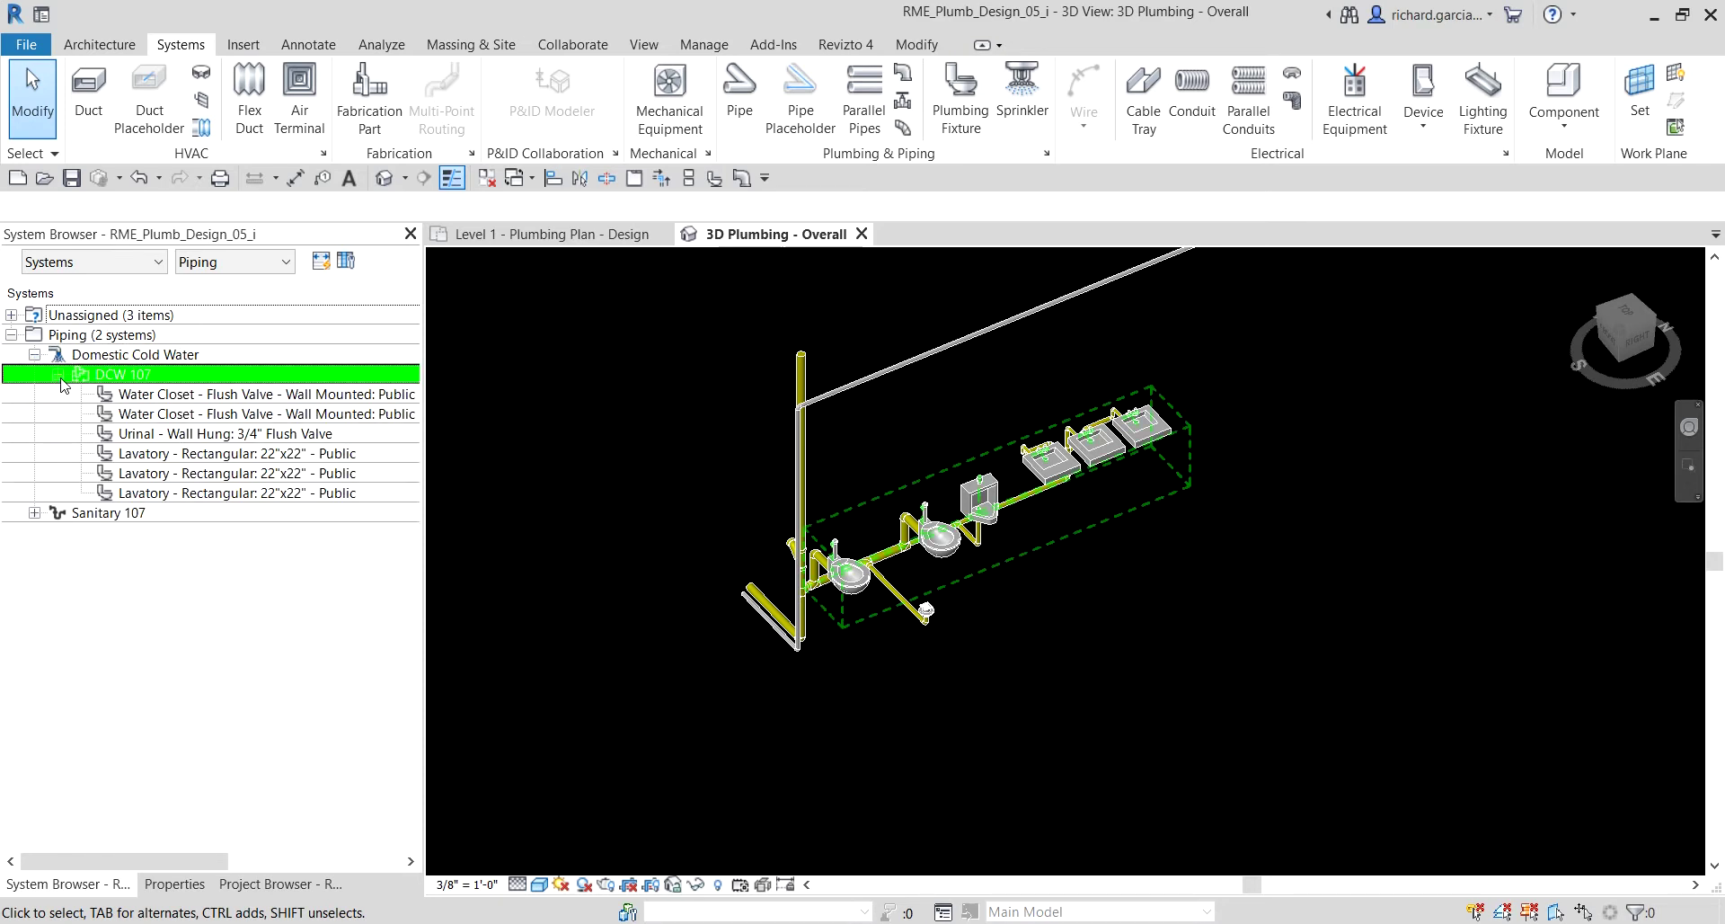
- Select the water closet, urinal and lavatory entries under DCW 107 one by one to locate them in the model
left_click(236, 395)
left_click(236, 395)
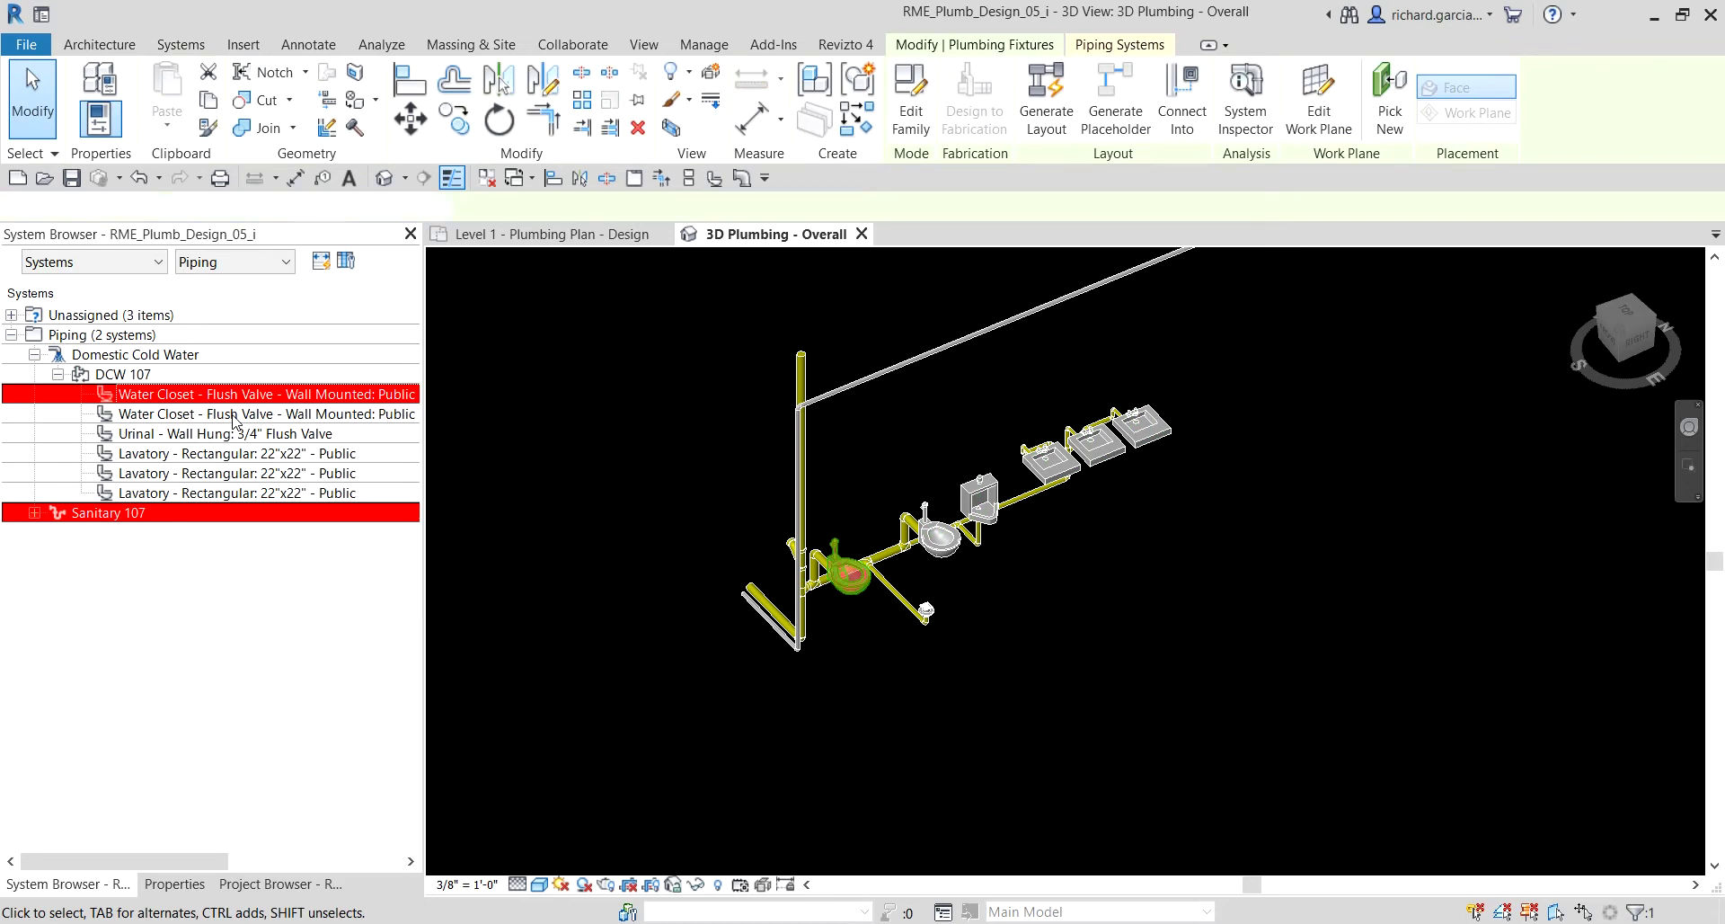
left_click(236, 415)
left_click(235, 439)
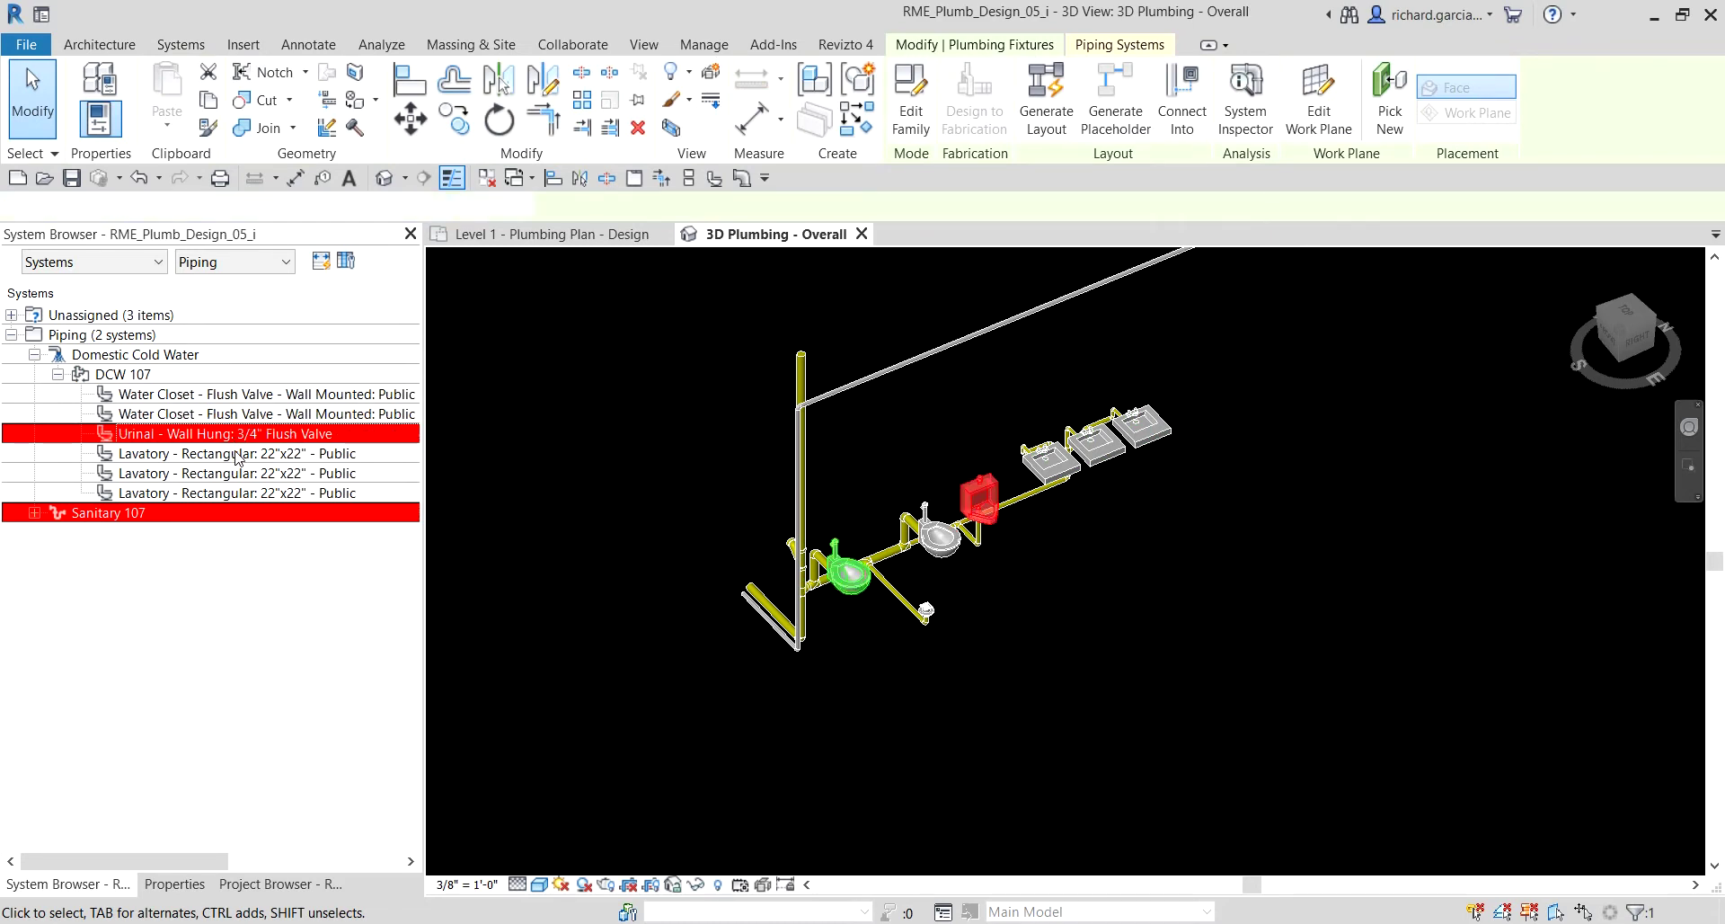
left_click(240, 454)
left_click(243, 476)
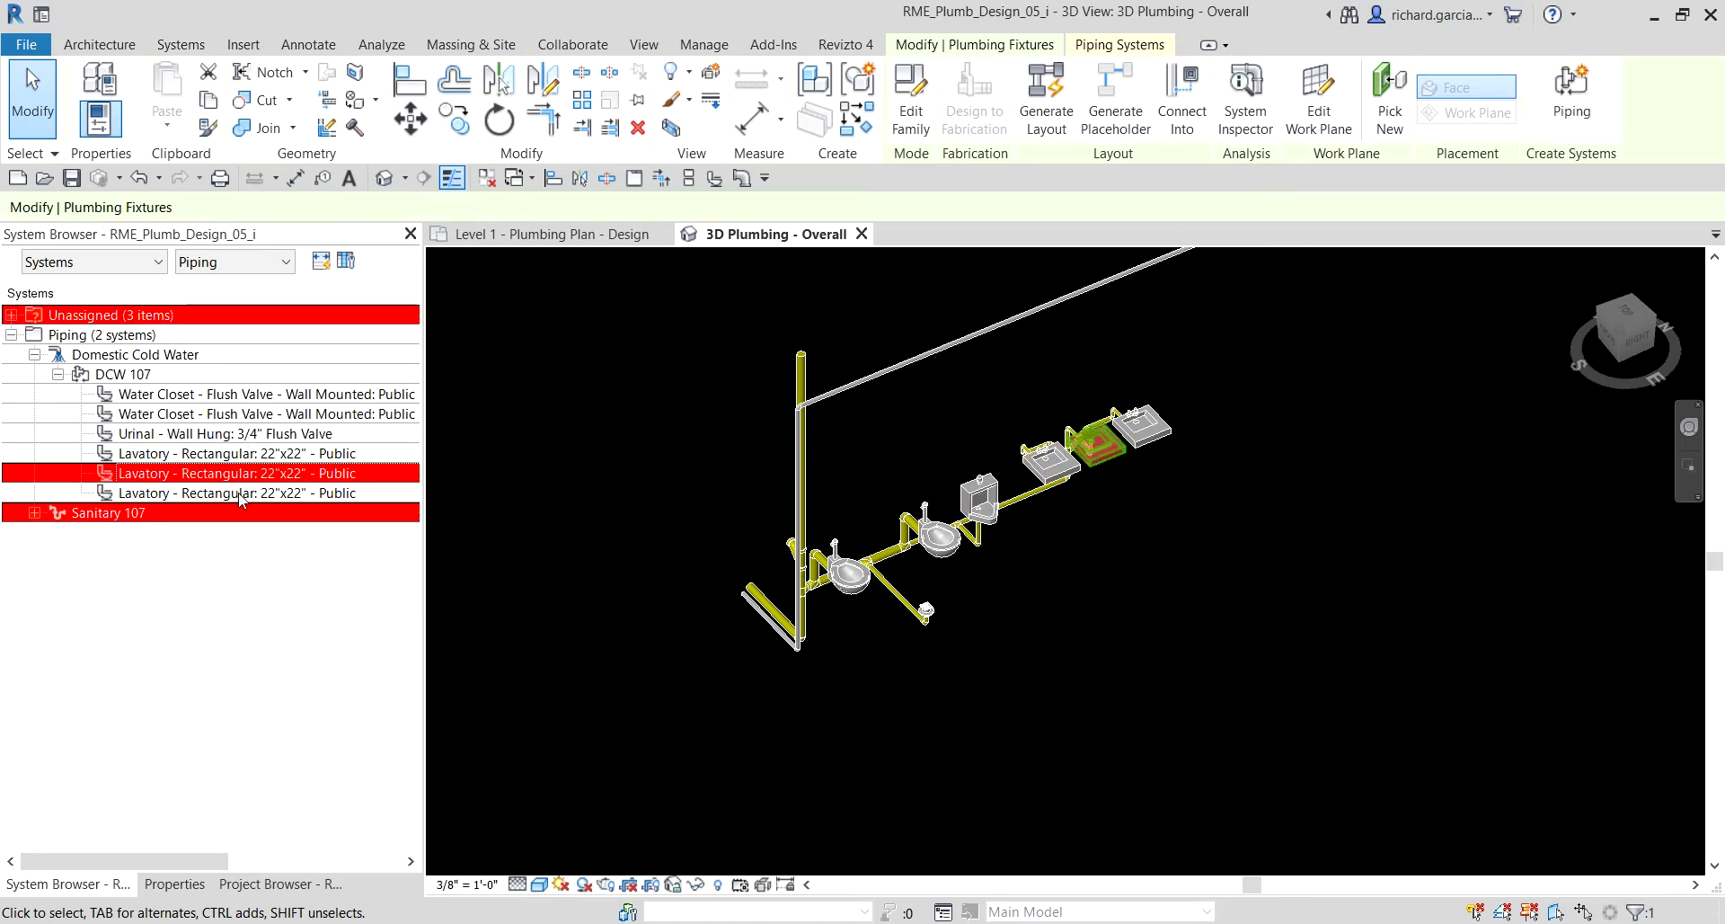
left_click(241, 497)
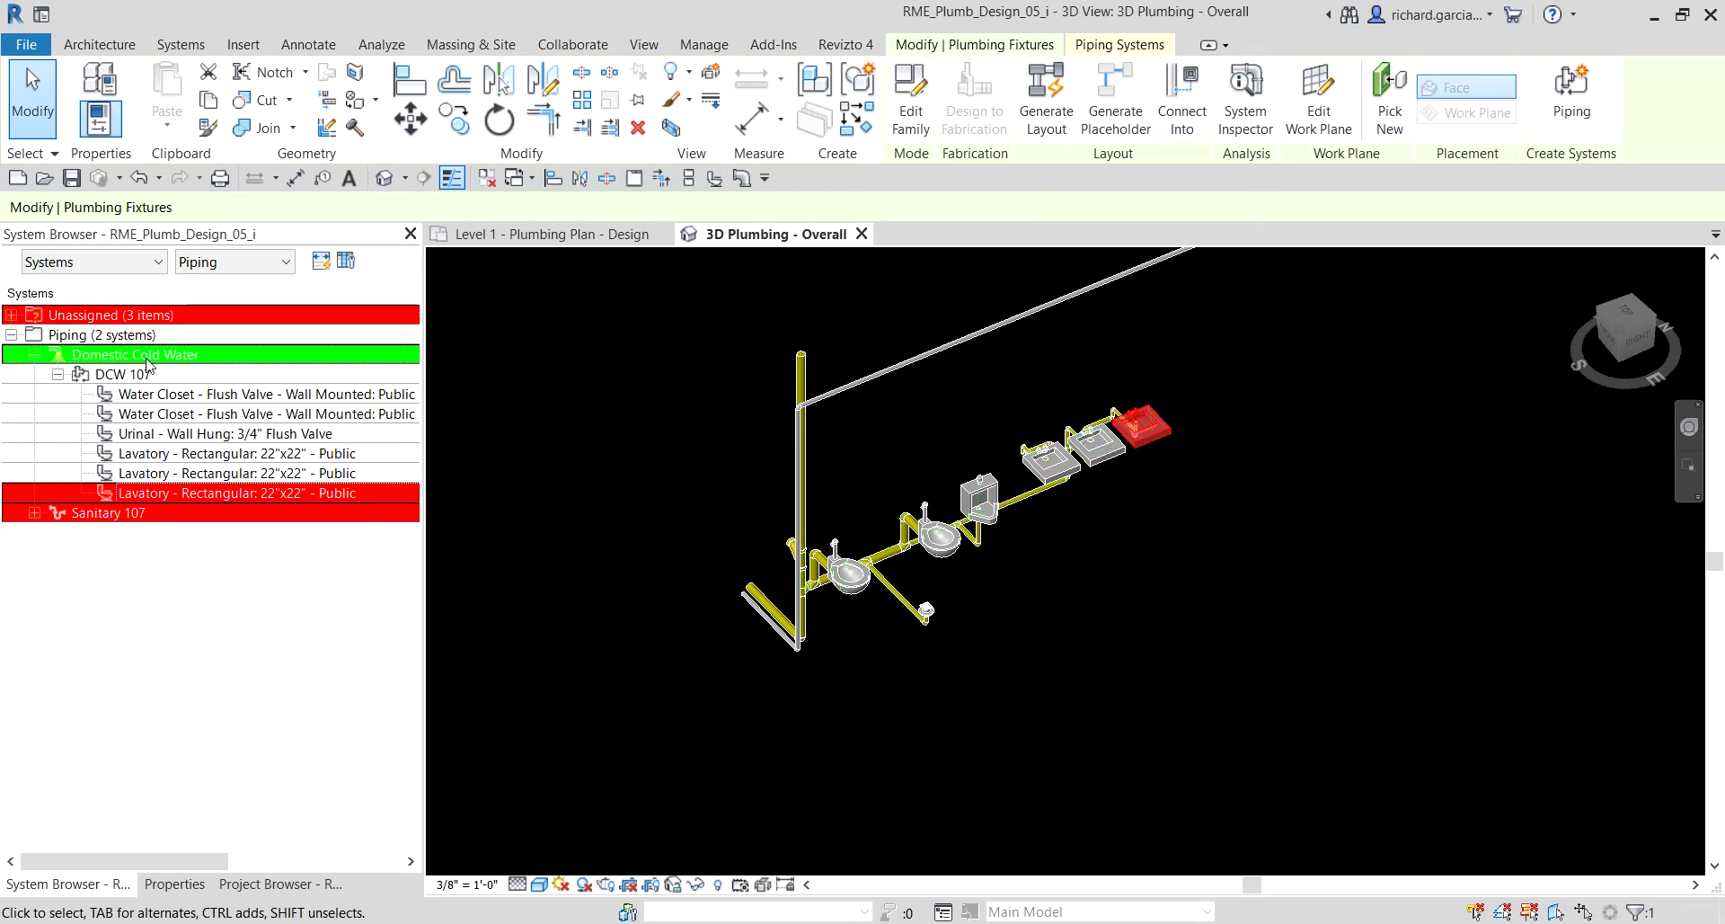
- Select the wall-hung urinal in the model, expand Sanitary 107 to compare its entries under both systems, and clear the selection
left_click(1112, 672)
scroll(993, 512, "up", 2)
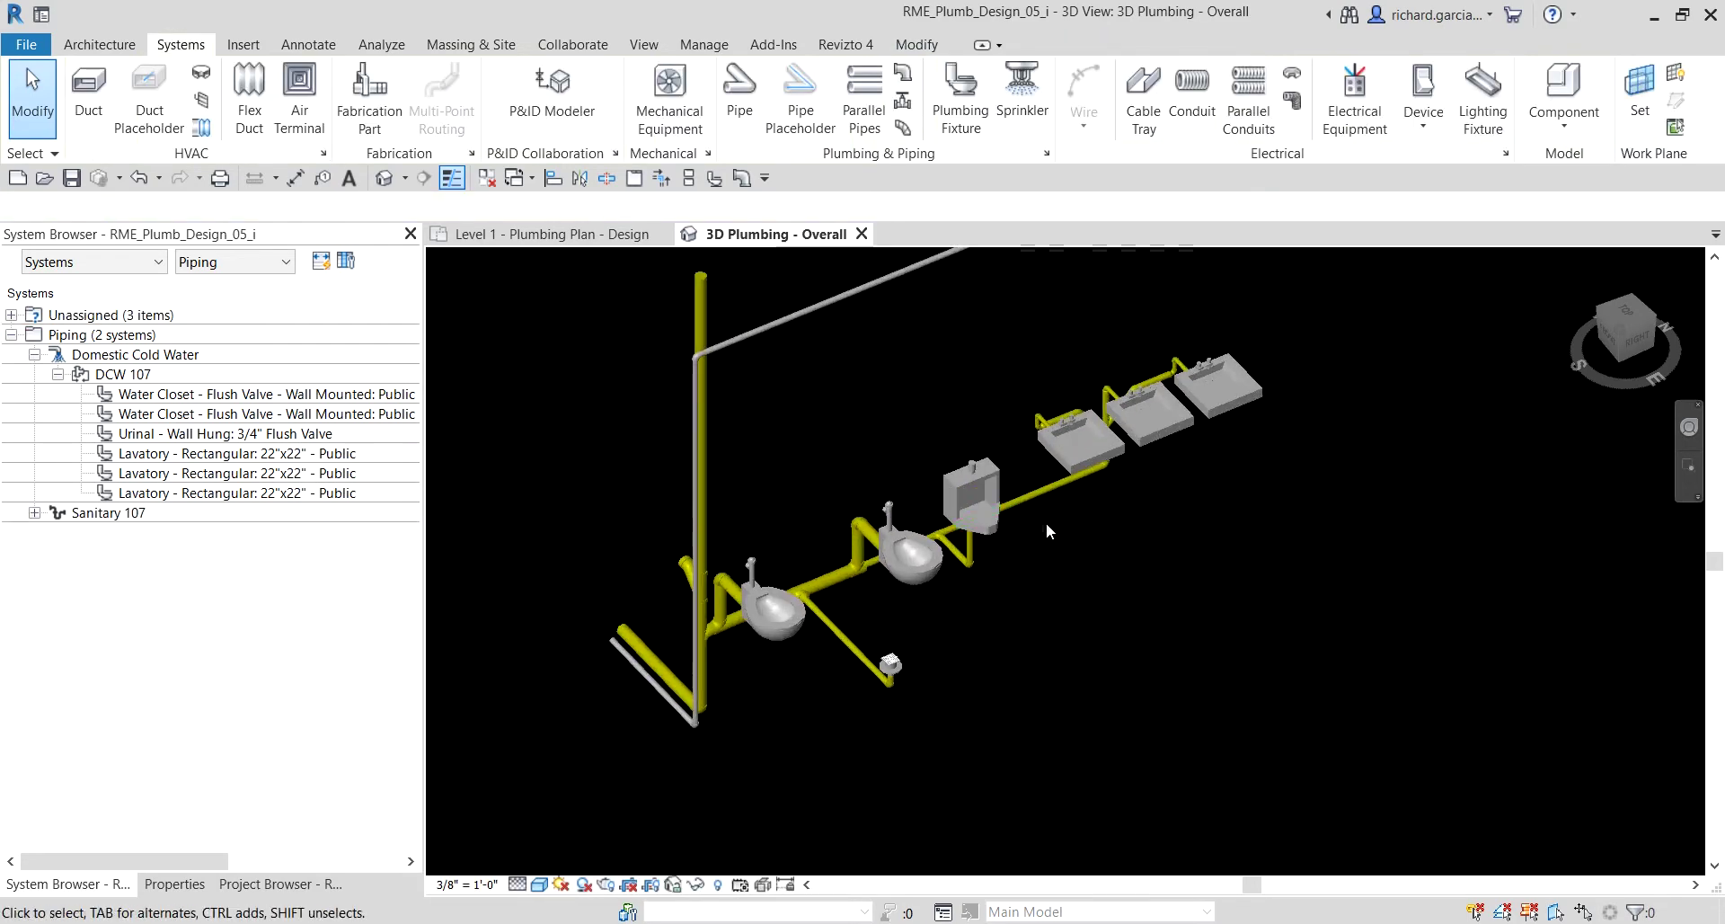
left_click(974, 525)
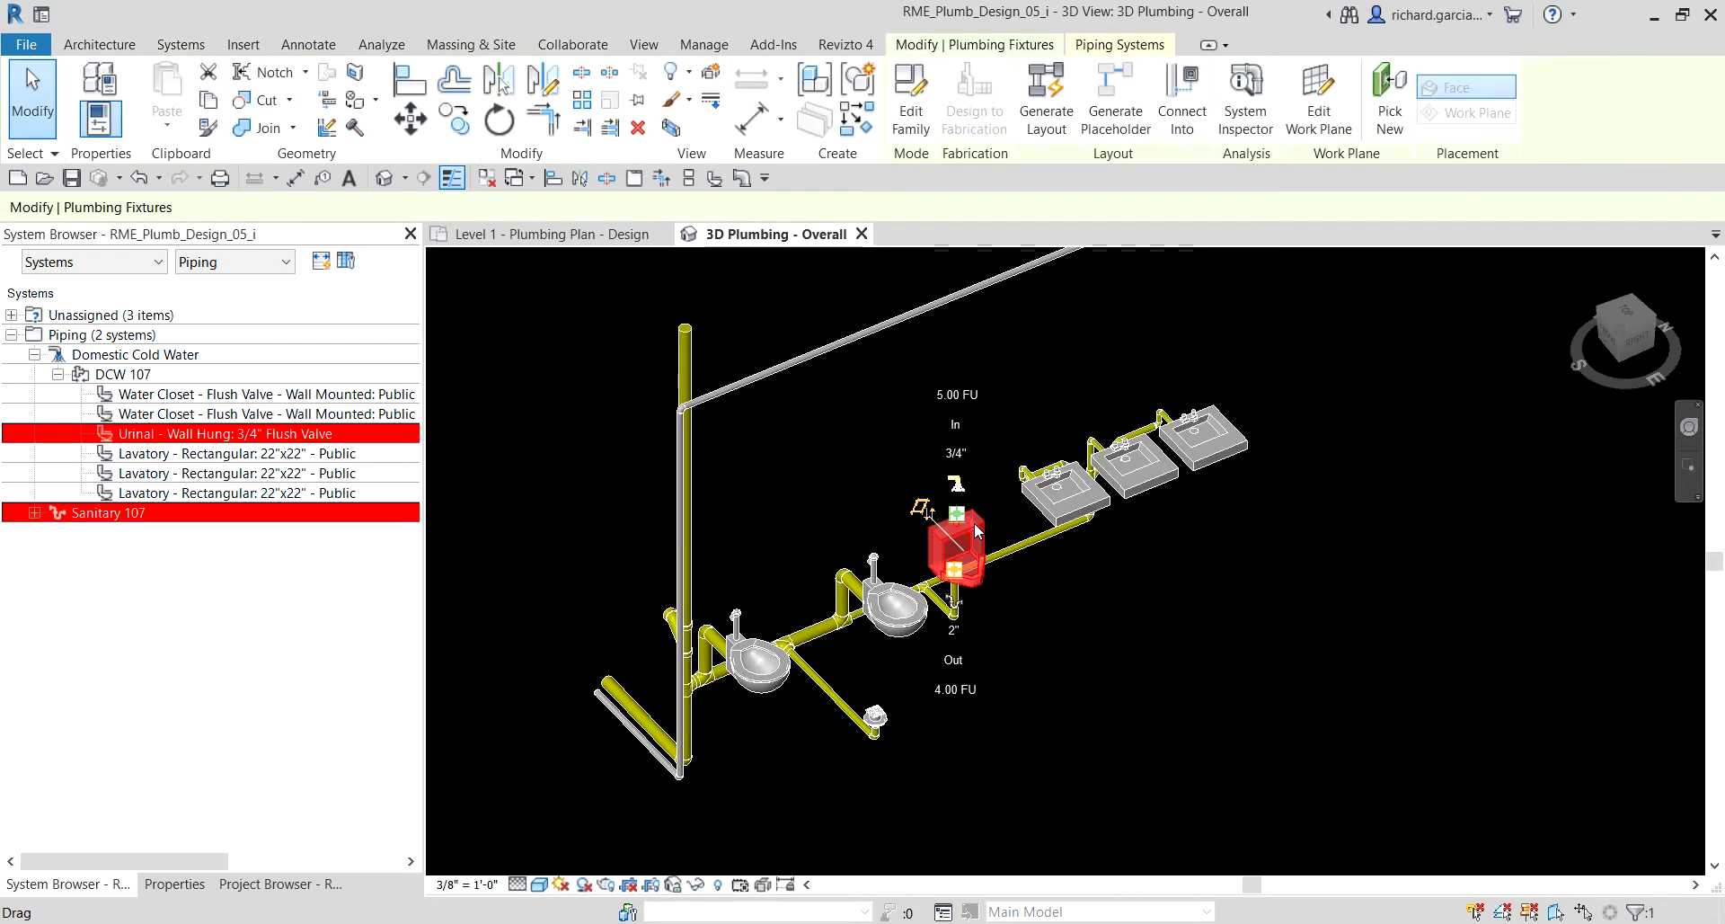
left_click(105, 512)
left_click(105, 513)
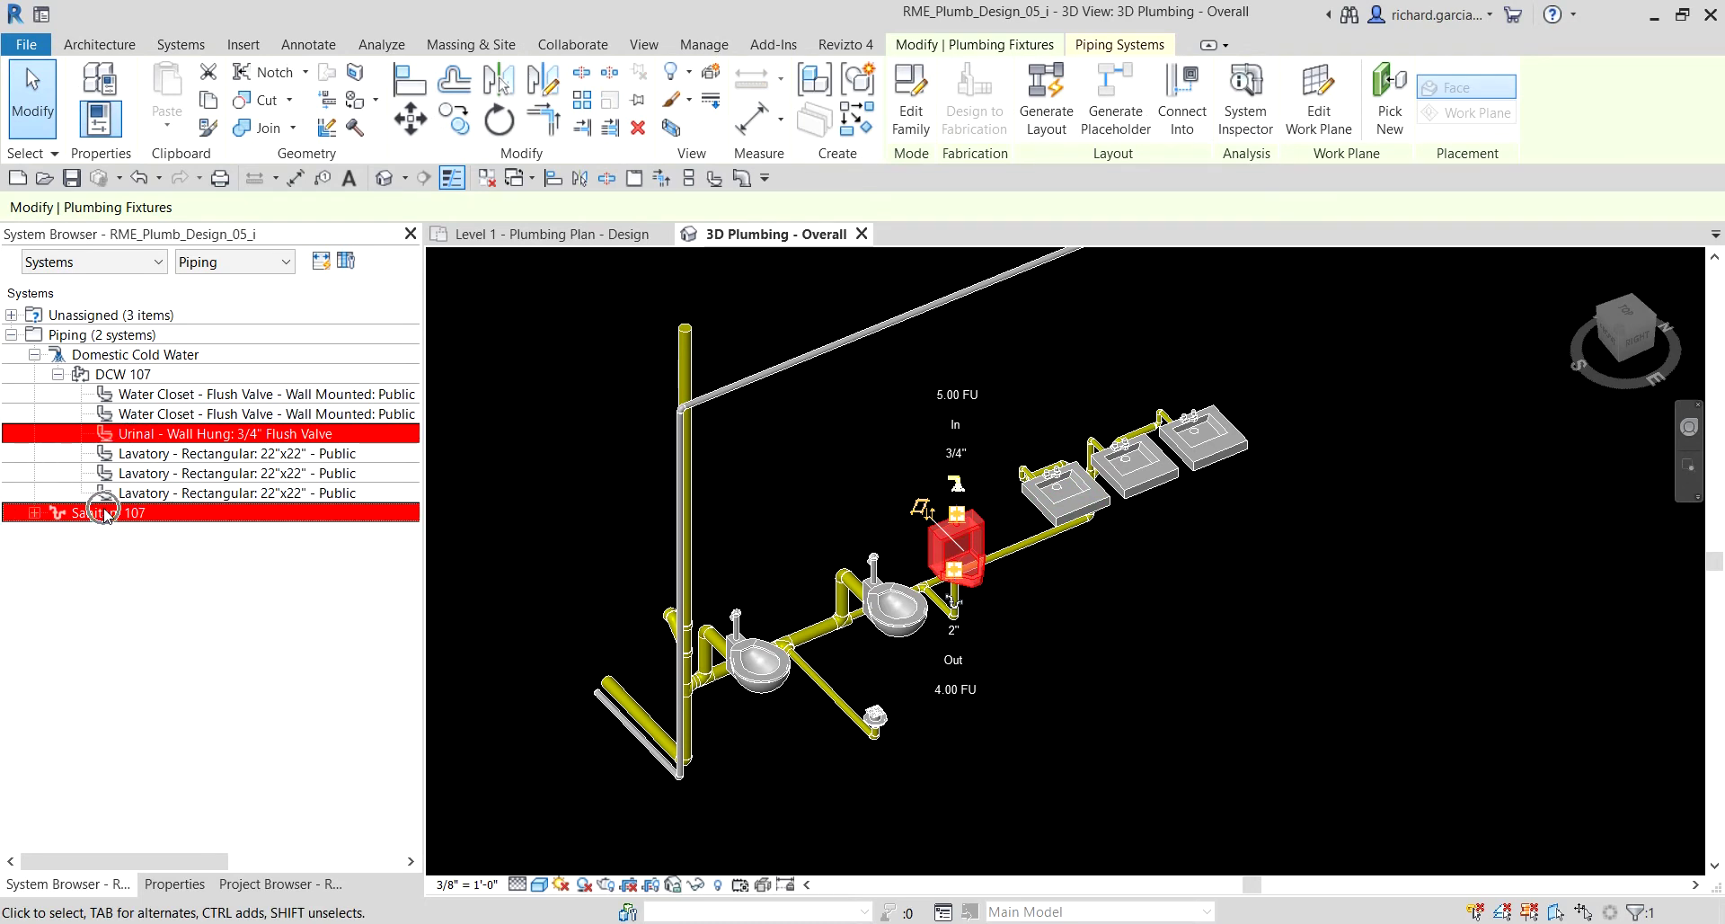
left_click(979, 544)
left_click(34, 512)
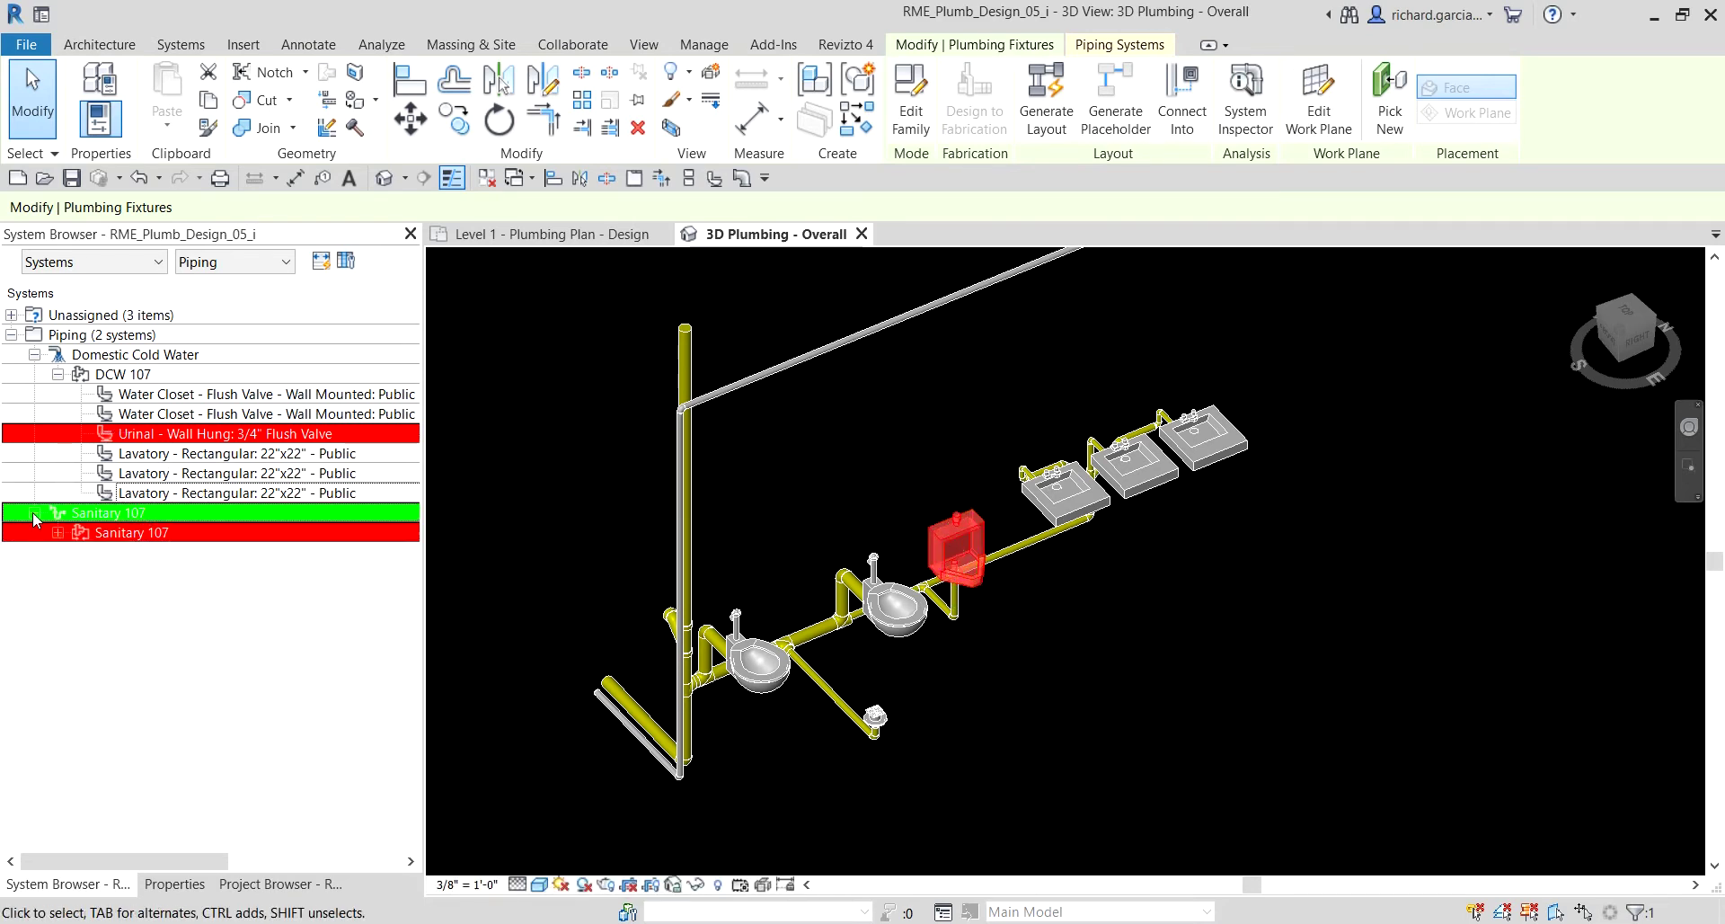
left_click(58, 532)
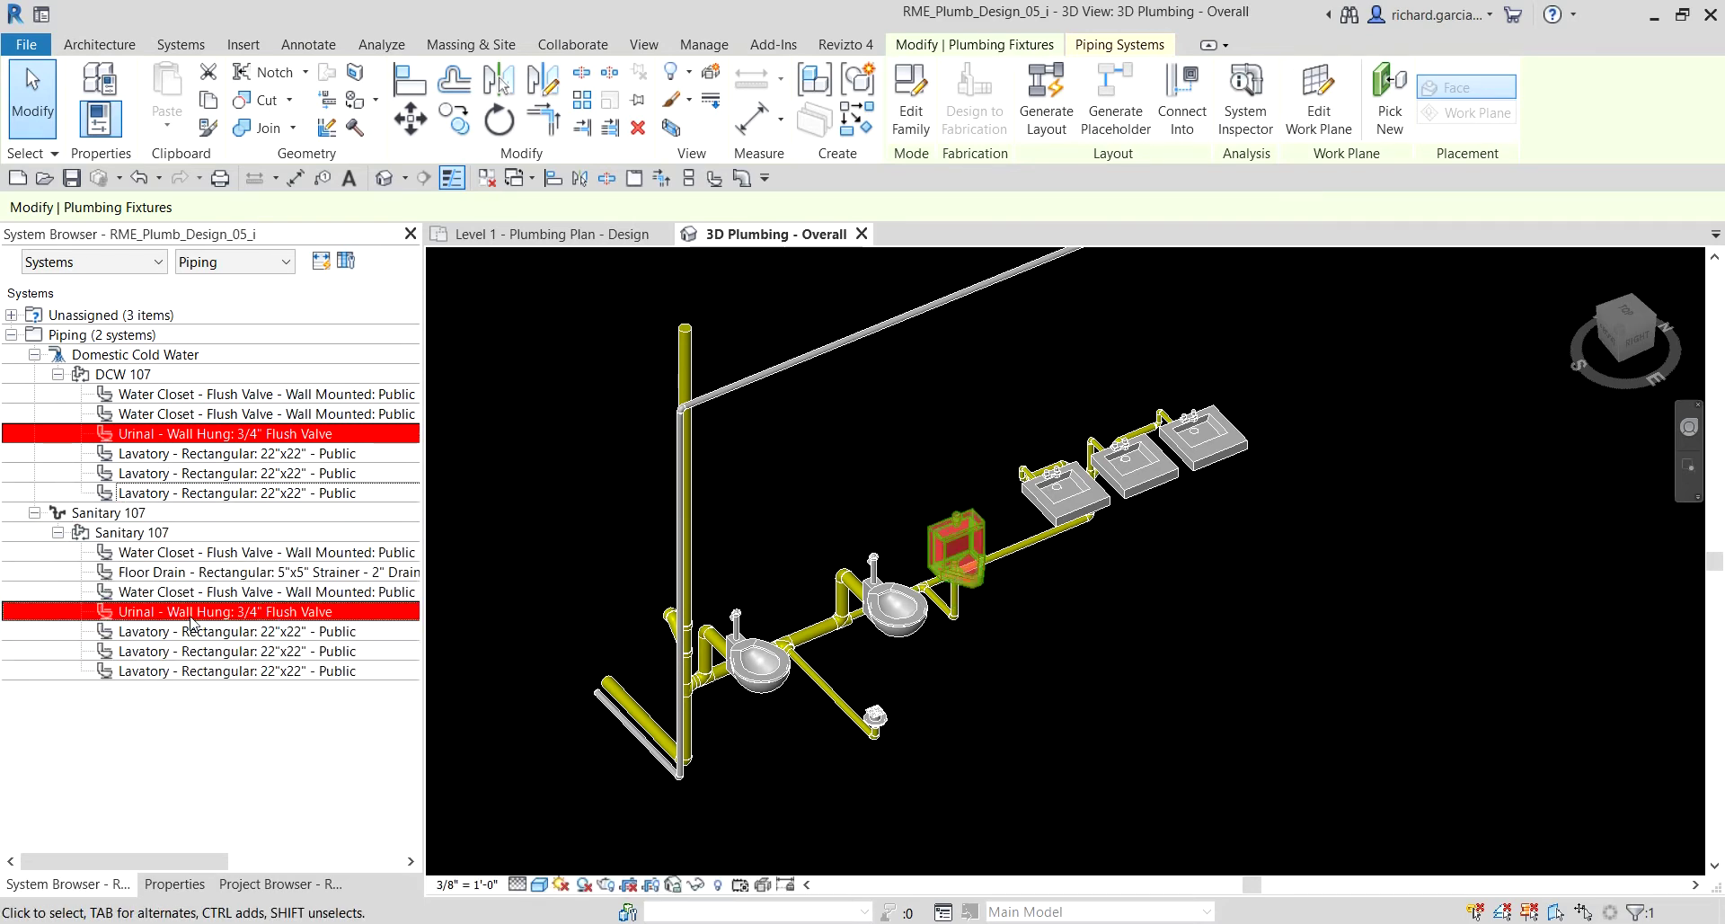
scroll(966, 650, "up", 4)
left_click(995, 586)
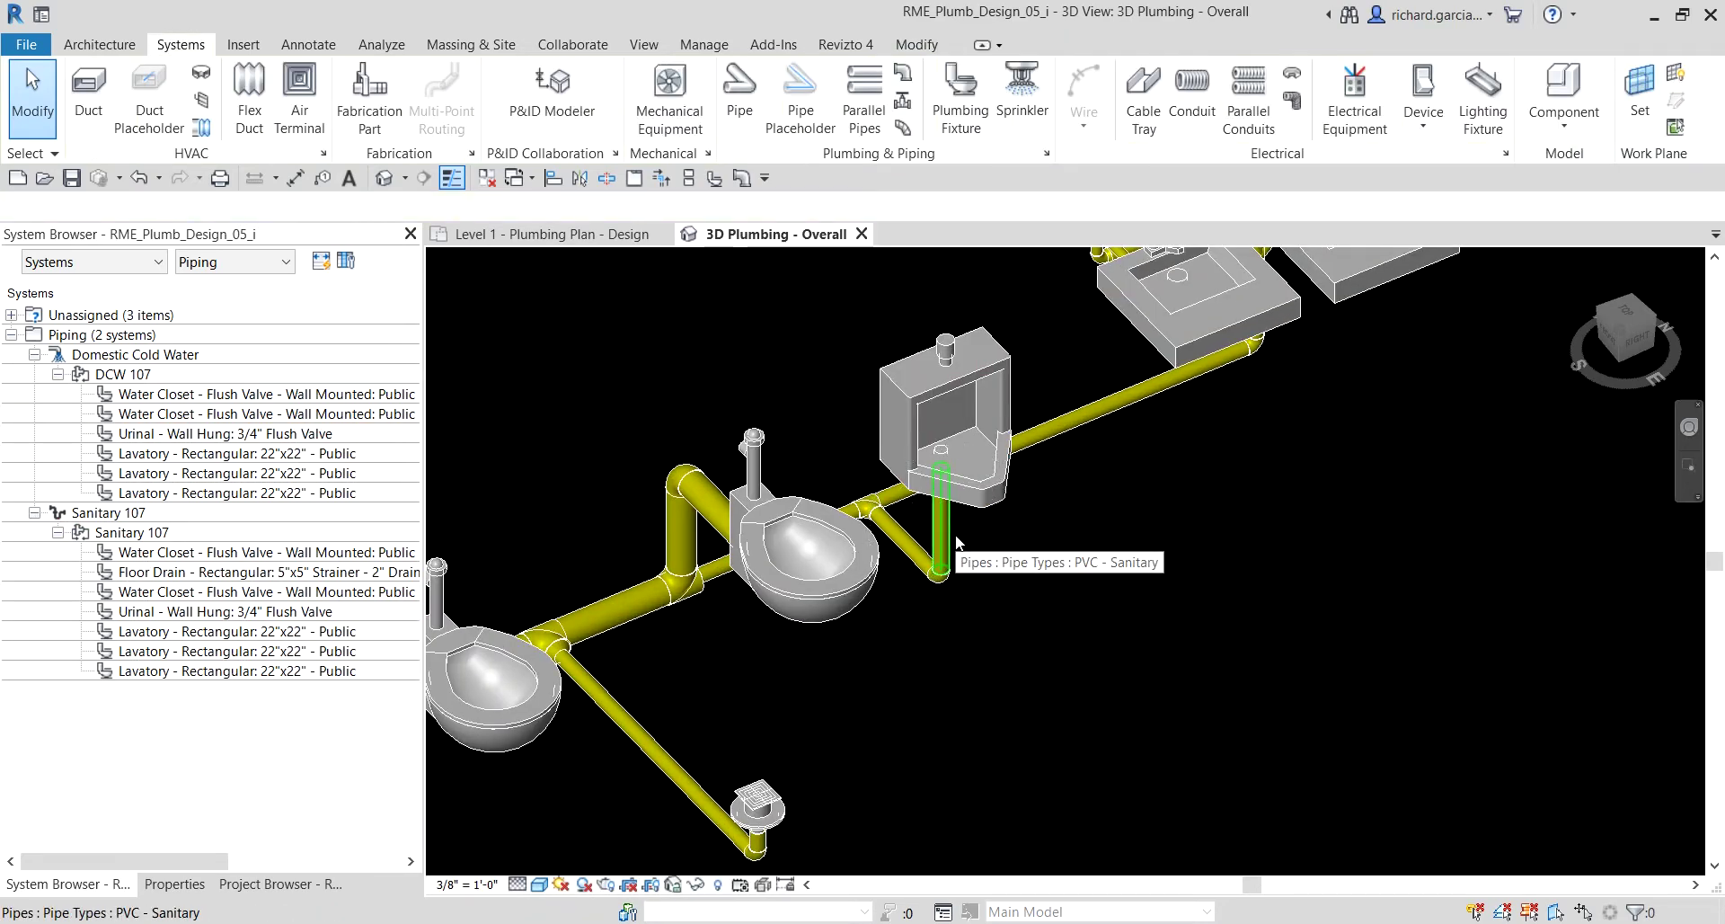
- Connect the water closet nearest the vertical riser into the overhead horizontal water main using Connect Into
scroll(889, 473, "down", 3)
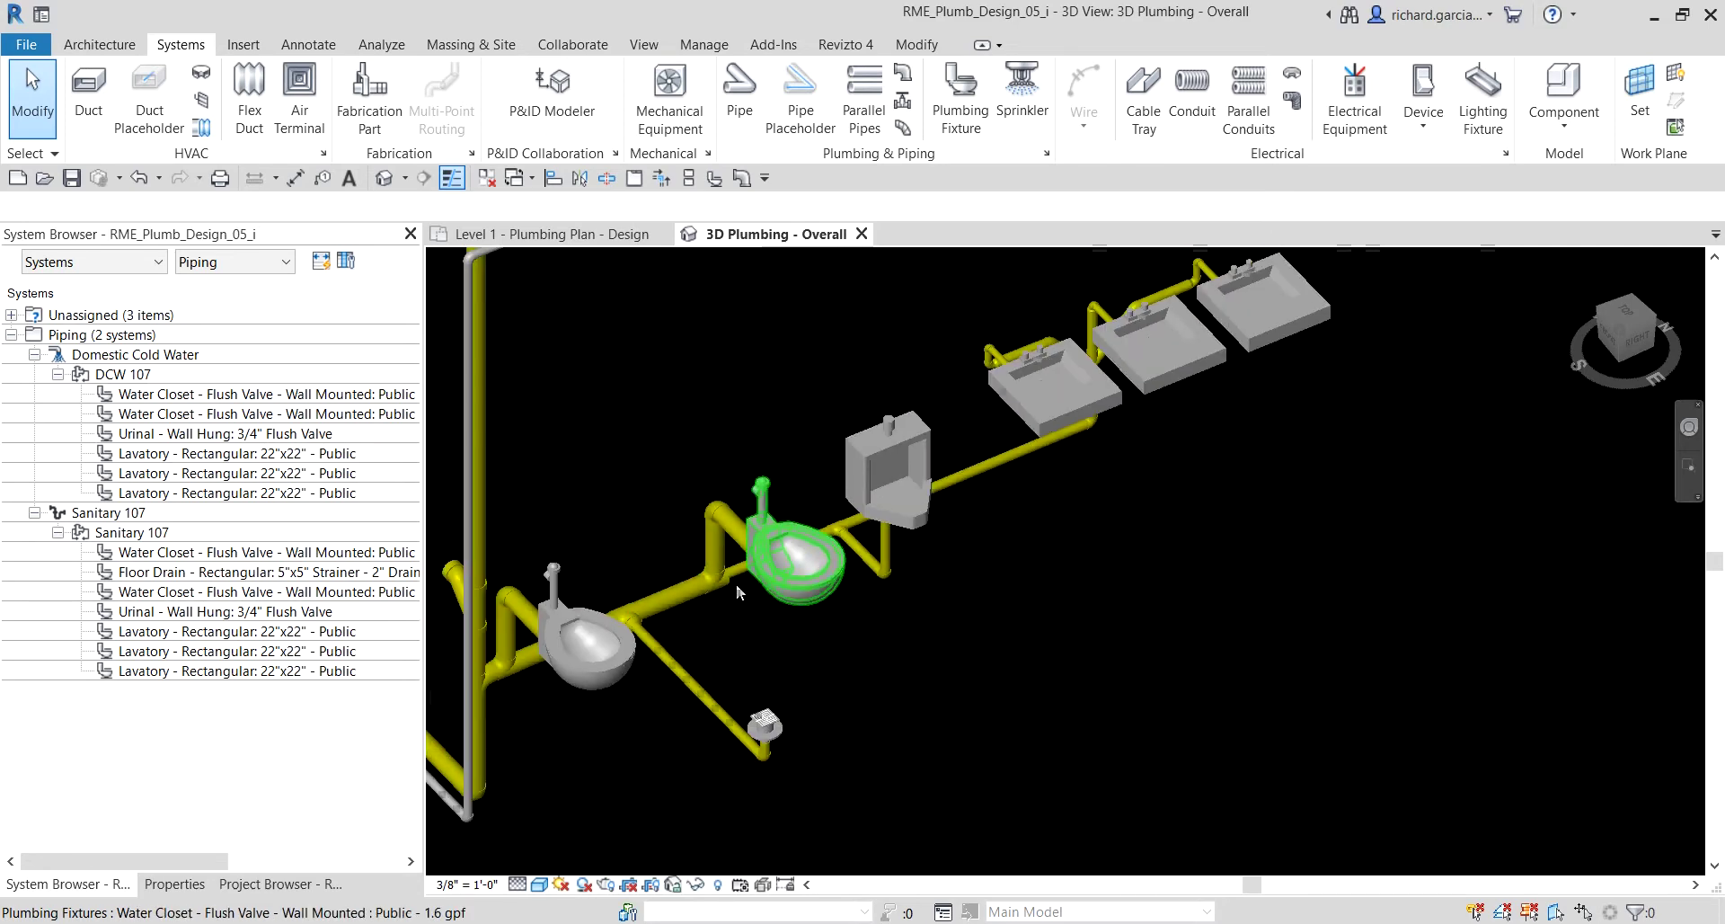
scroll(602, 641, "down", 2)
scroll(936, 695, "down", 3)
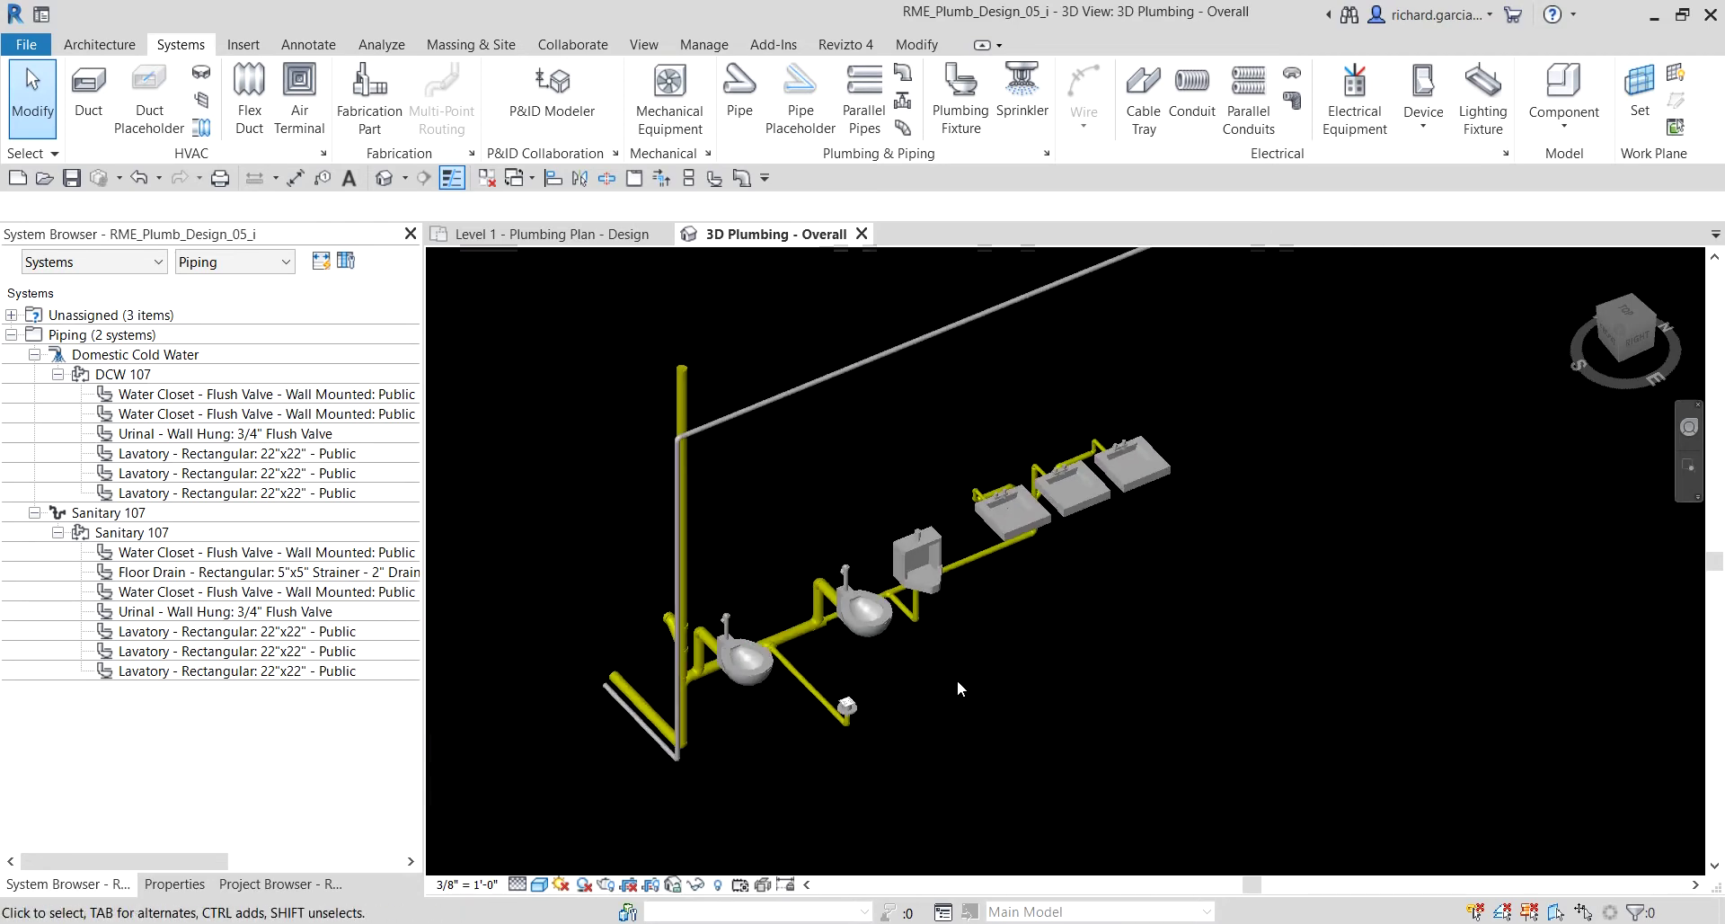
middle_click_drag(956, 680, 957, 627, "shift")
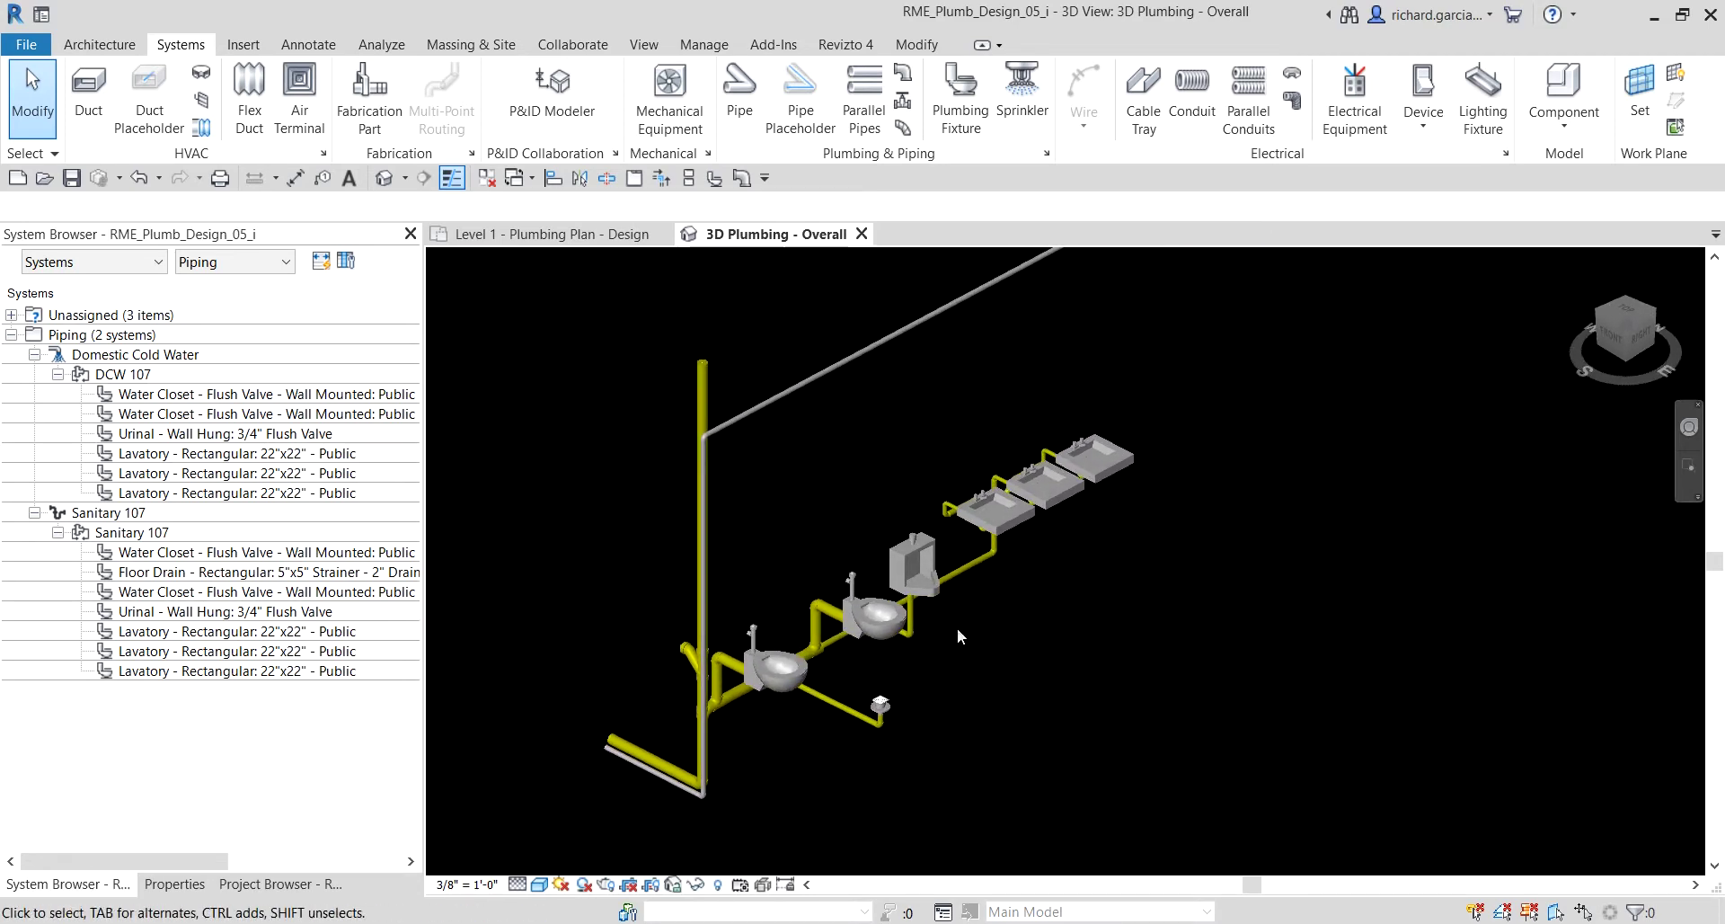
scroll(806, 515, "up", 2)
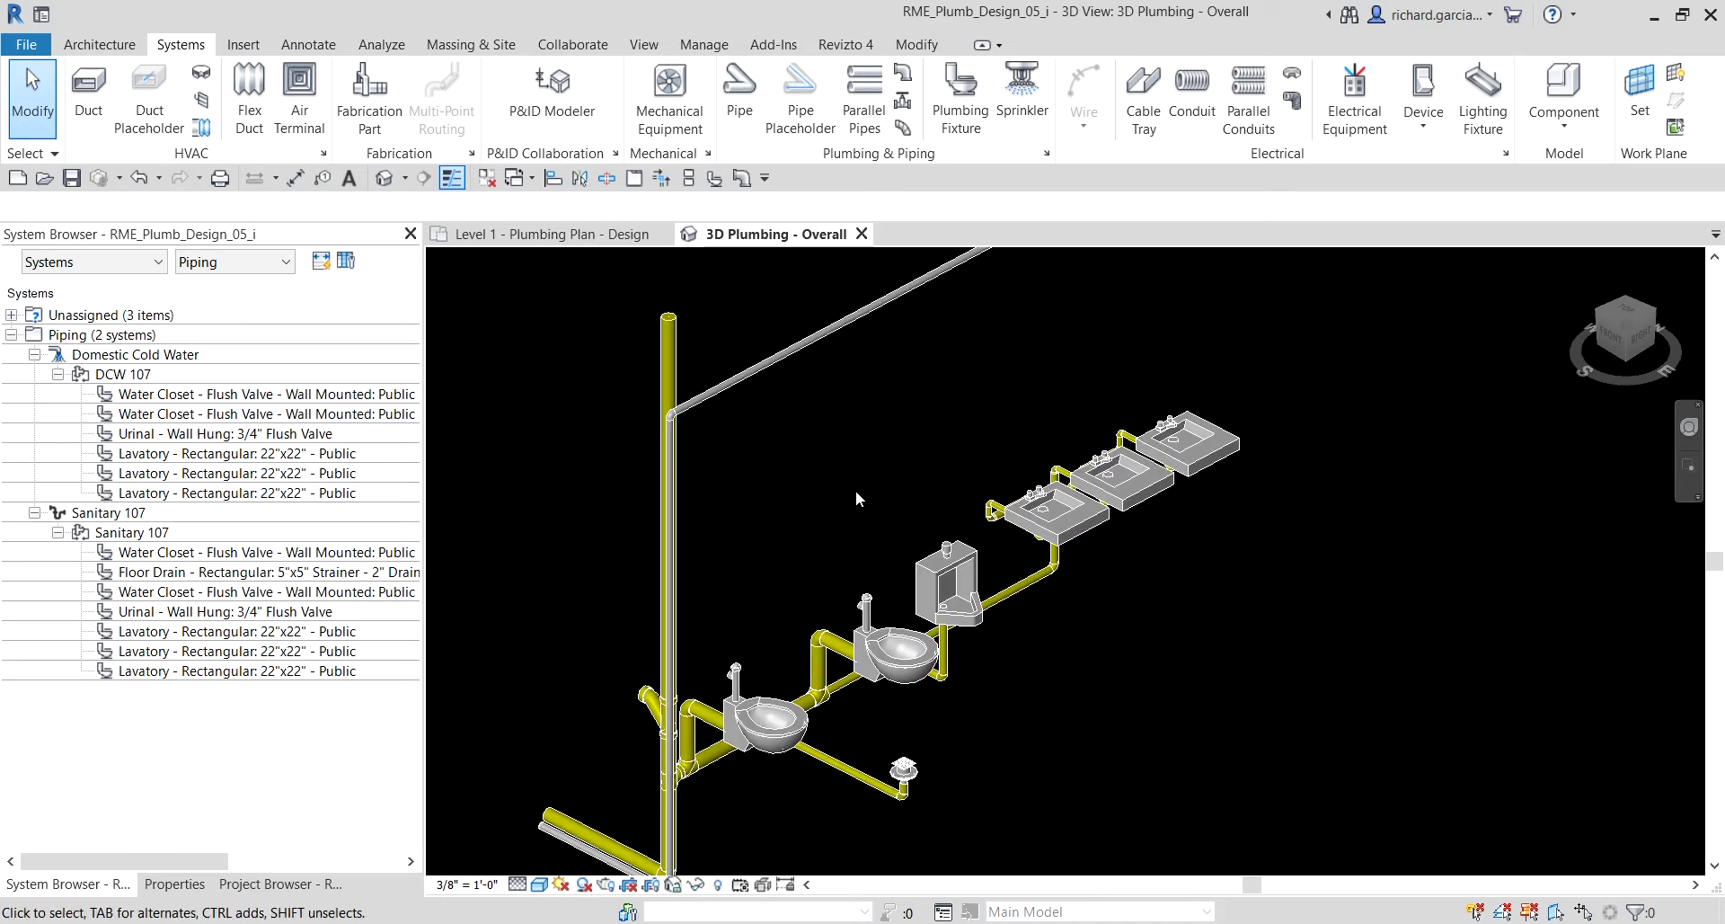
middle_click_drag(856, 476, 791, 483, "shift")
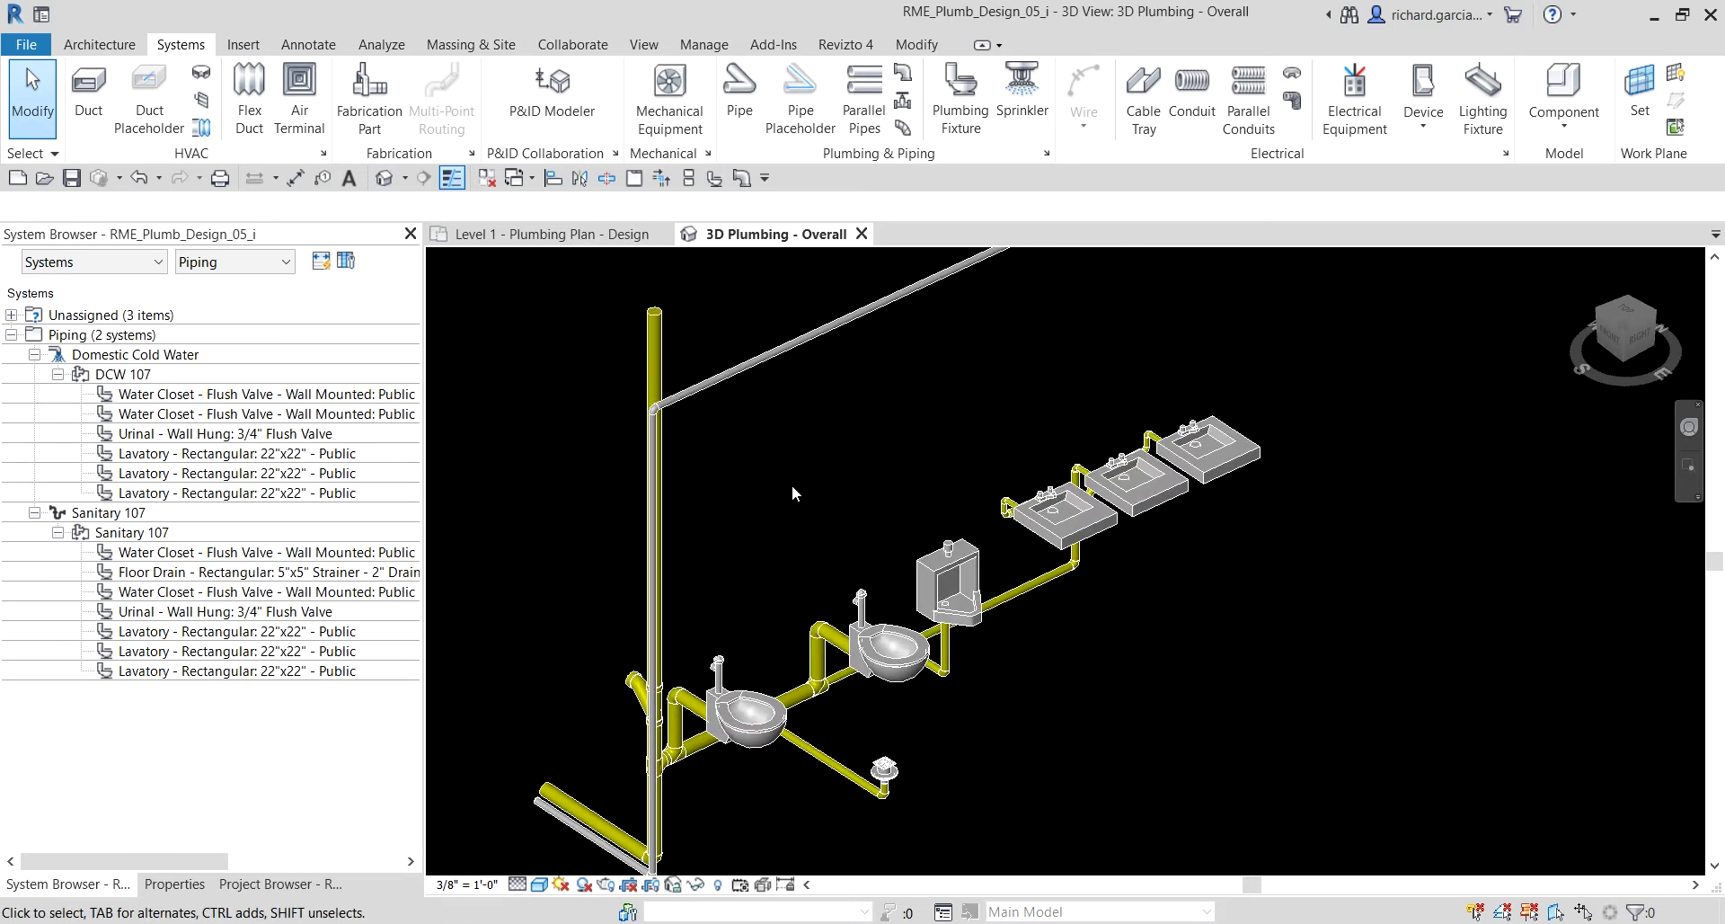
left_click(724, 663)
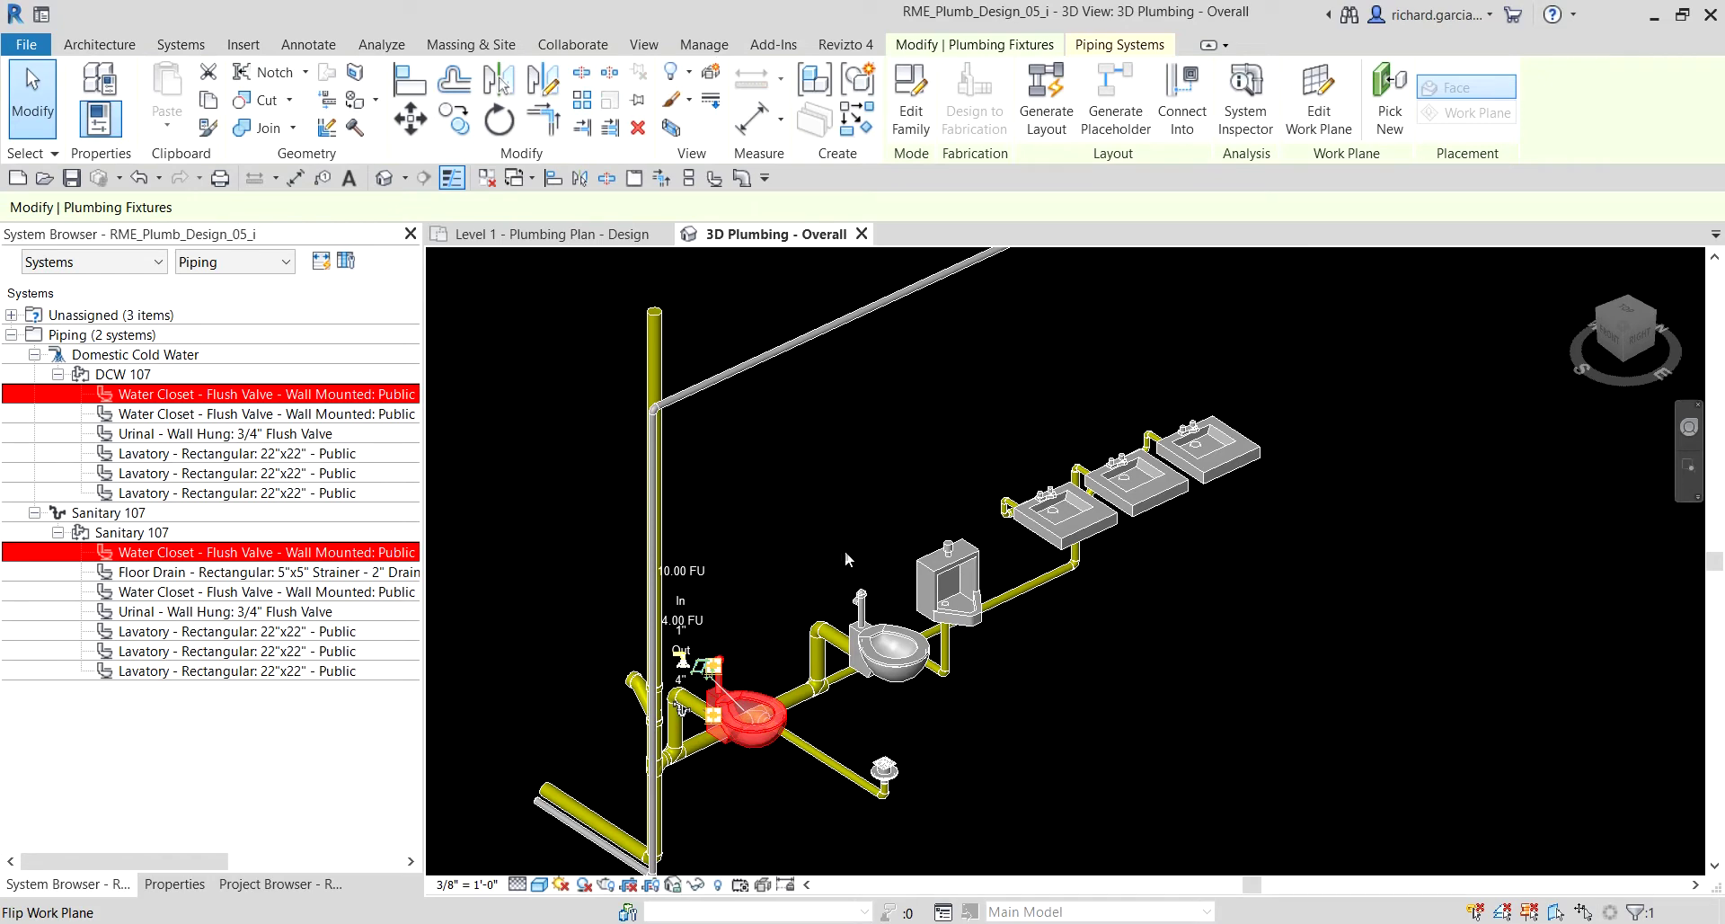
left_click(1117, 155)
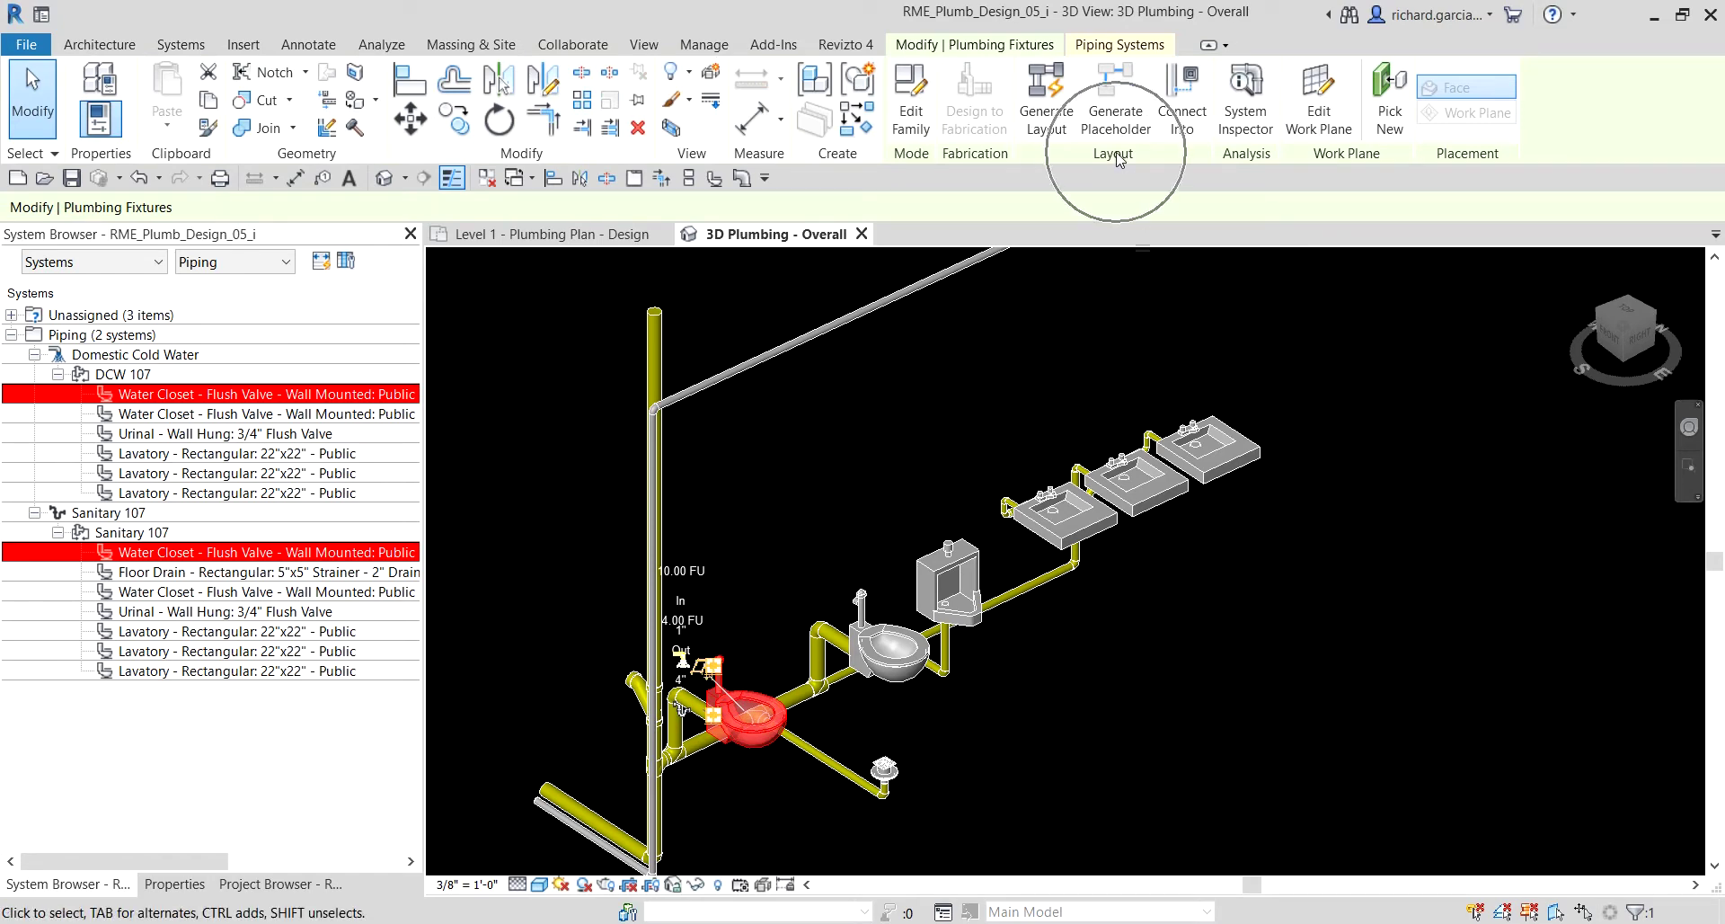
left_click(1180, 89)
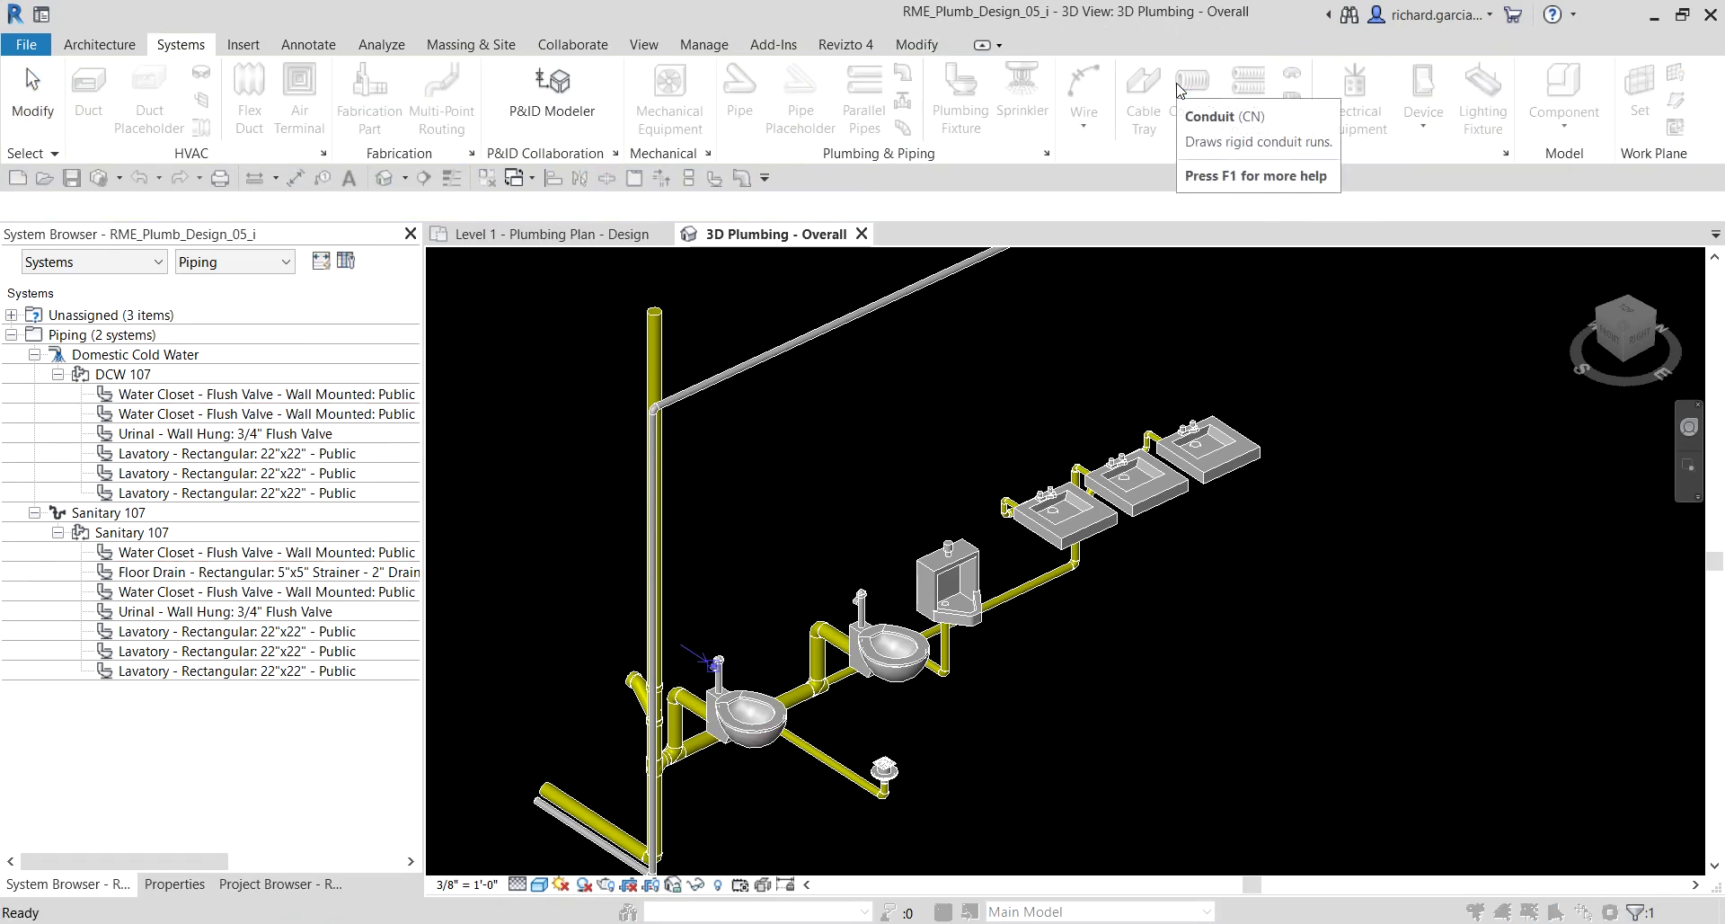
left_click(198, 886)
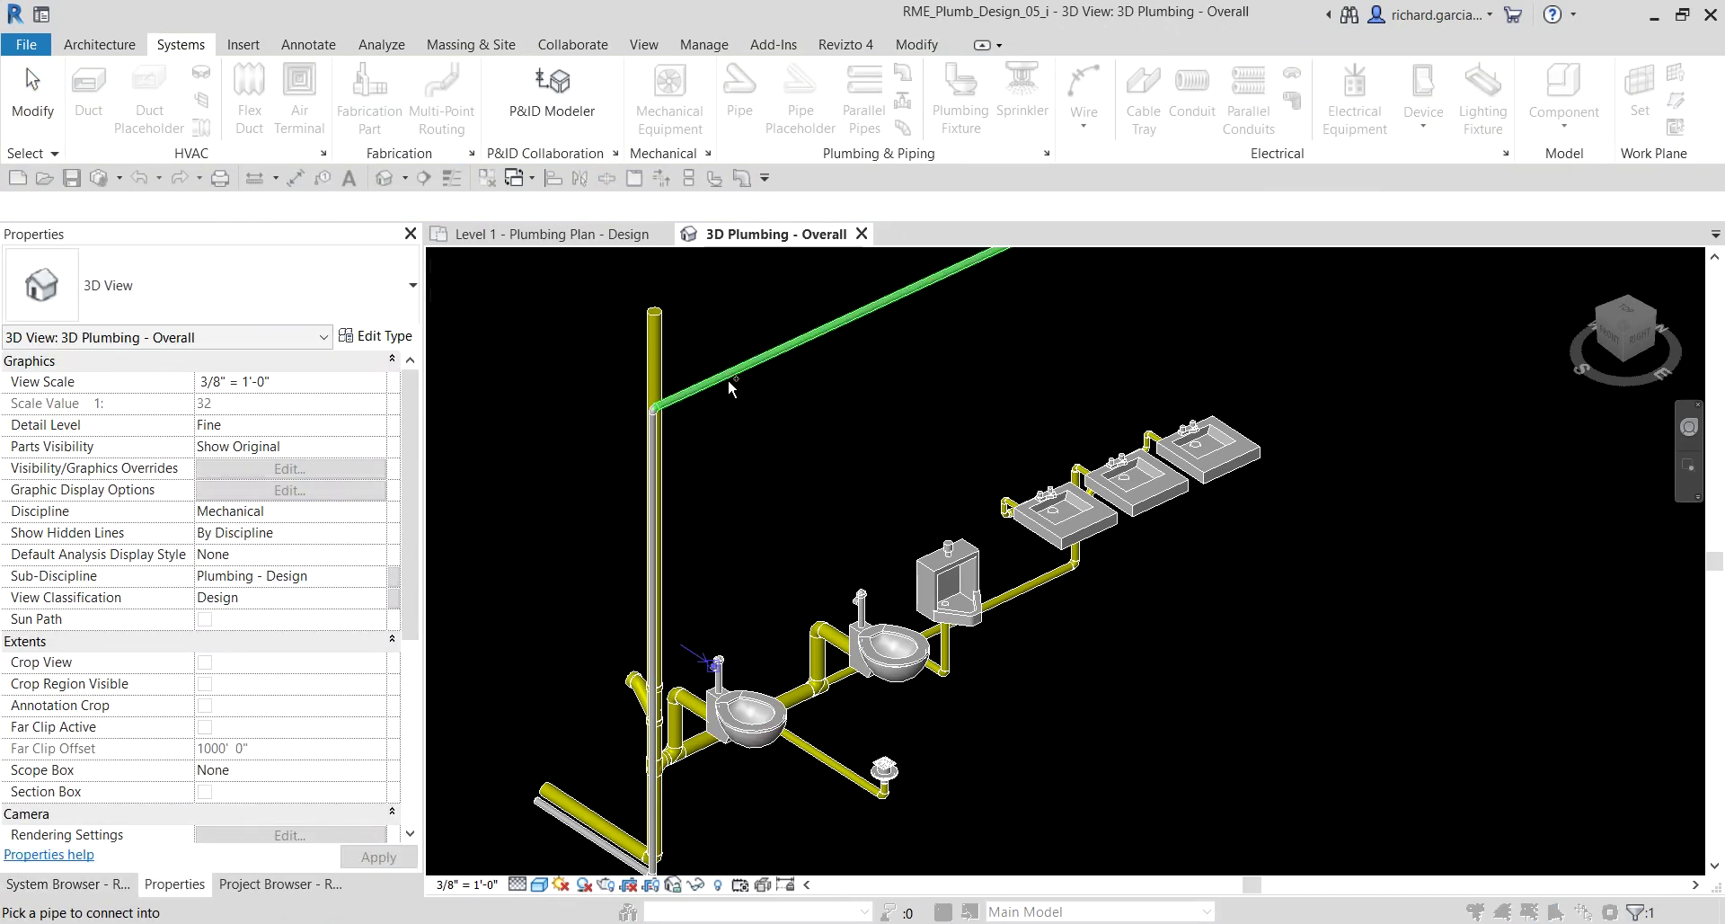
scroll(732, 688, "up", 3)
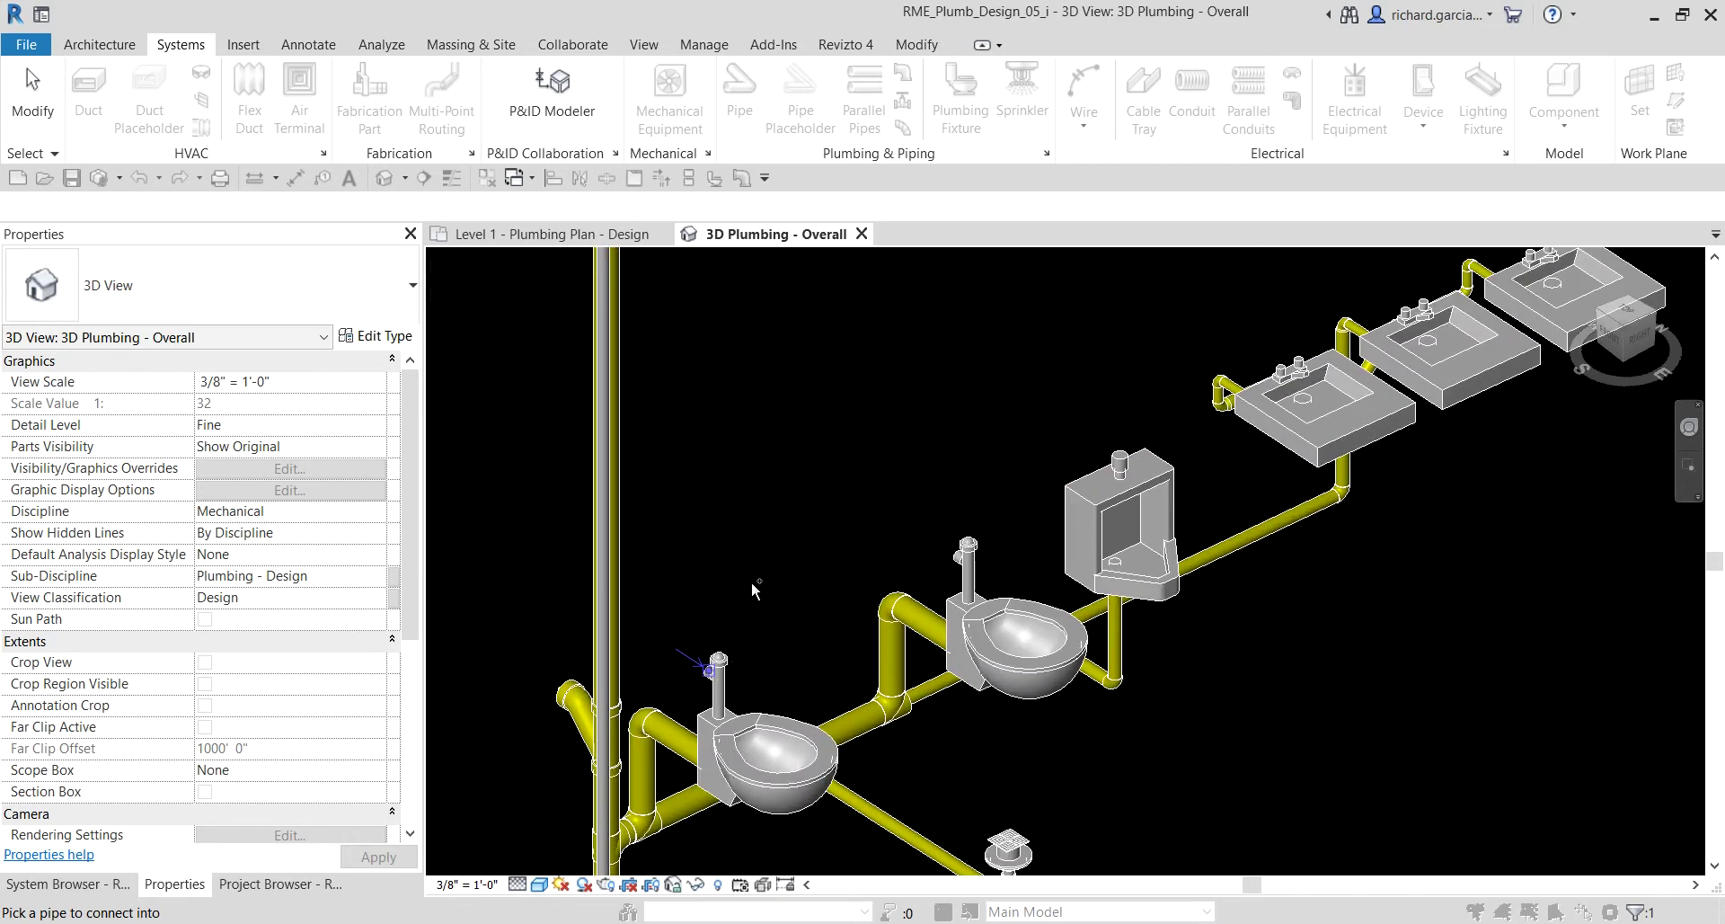
scroll(755, 580, "down", 3)
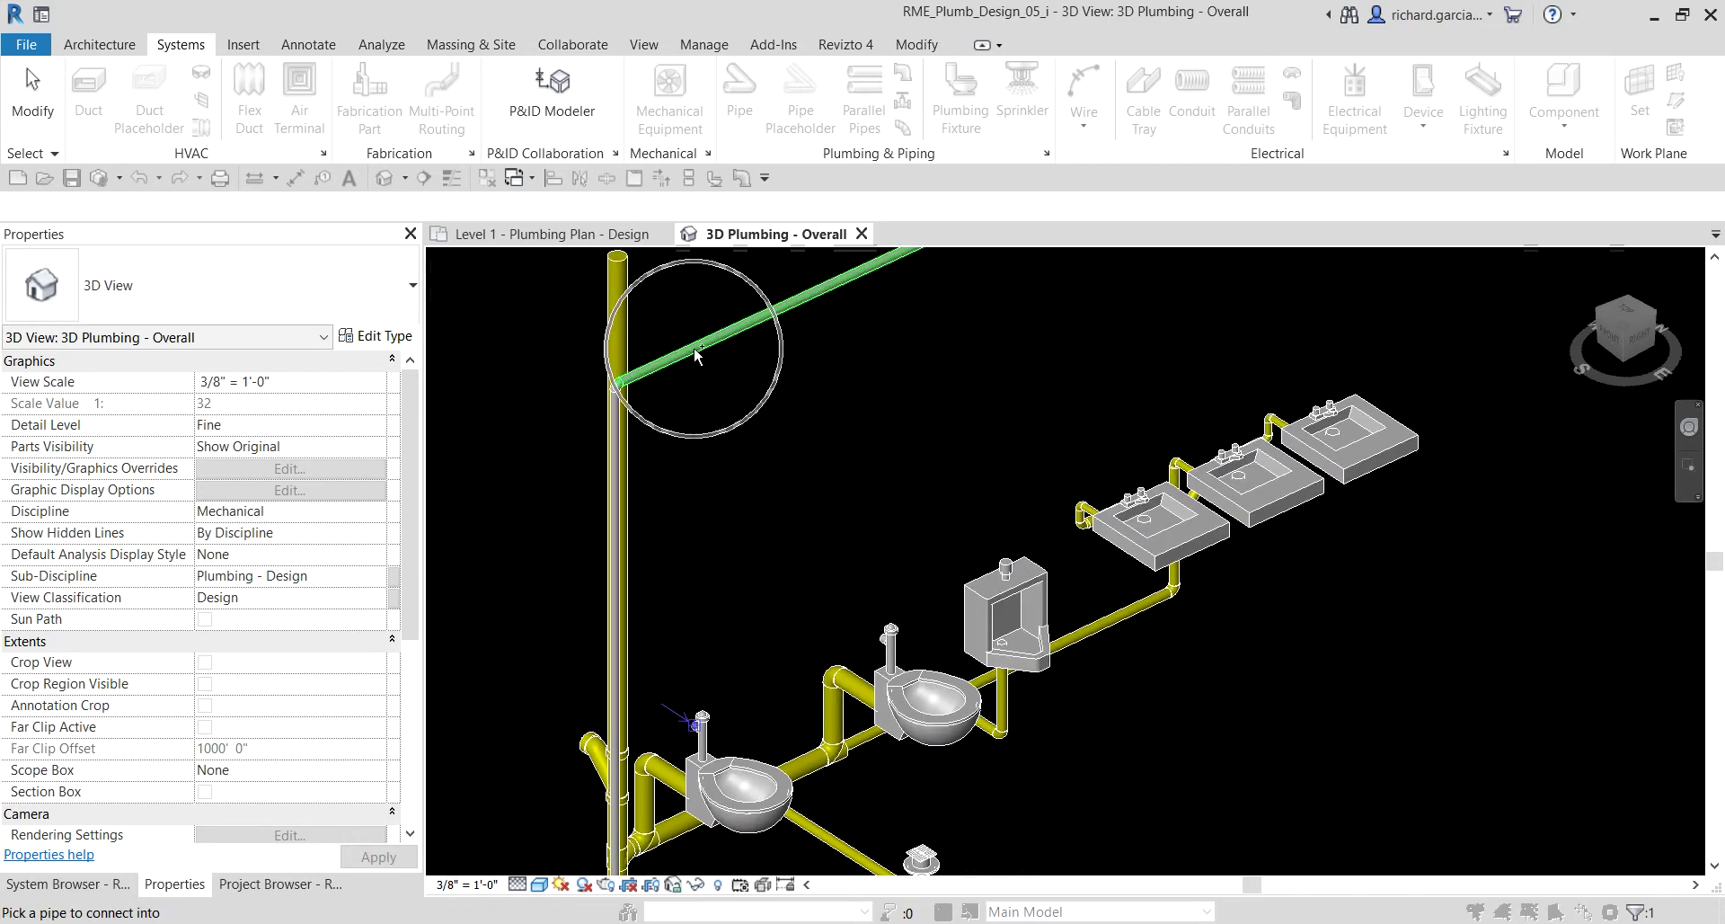
left_click(696, 355)
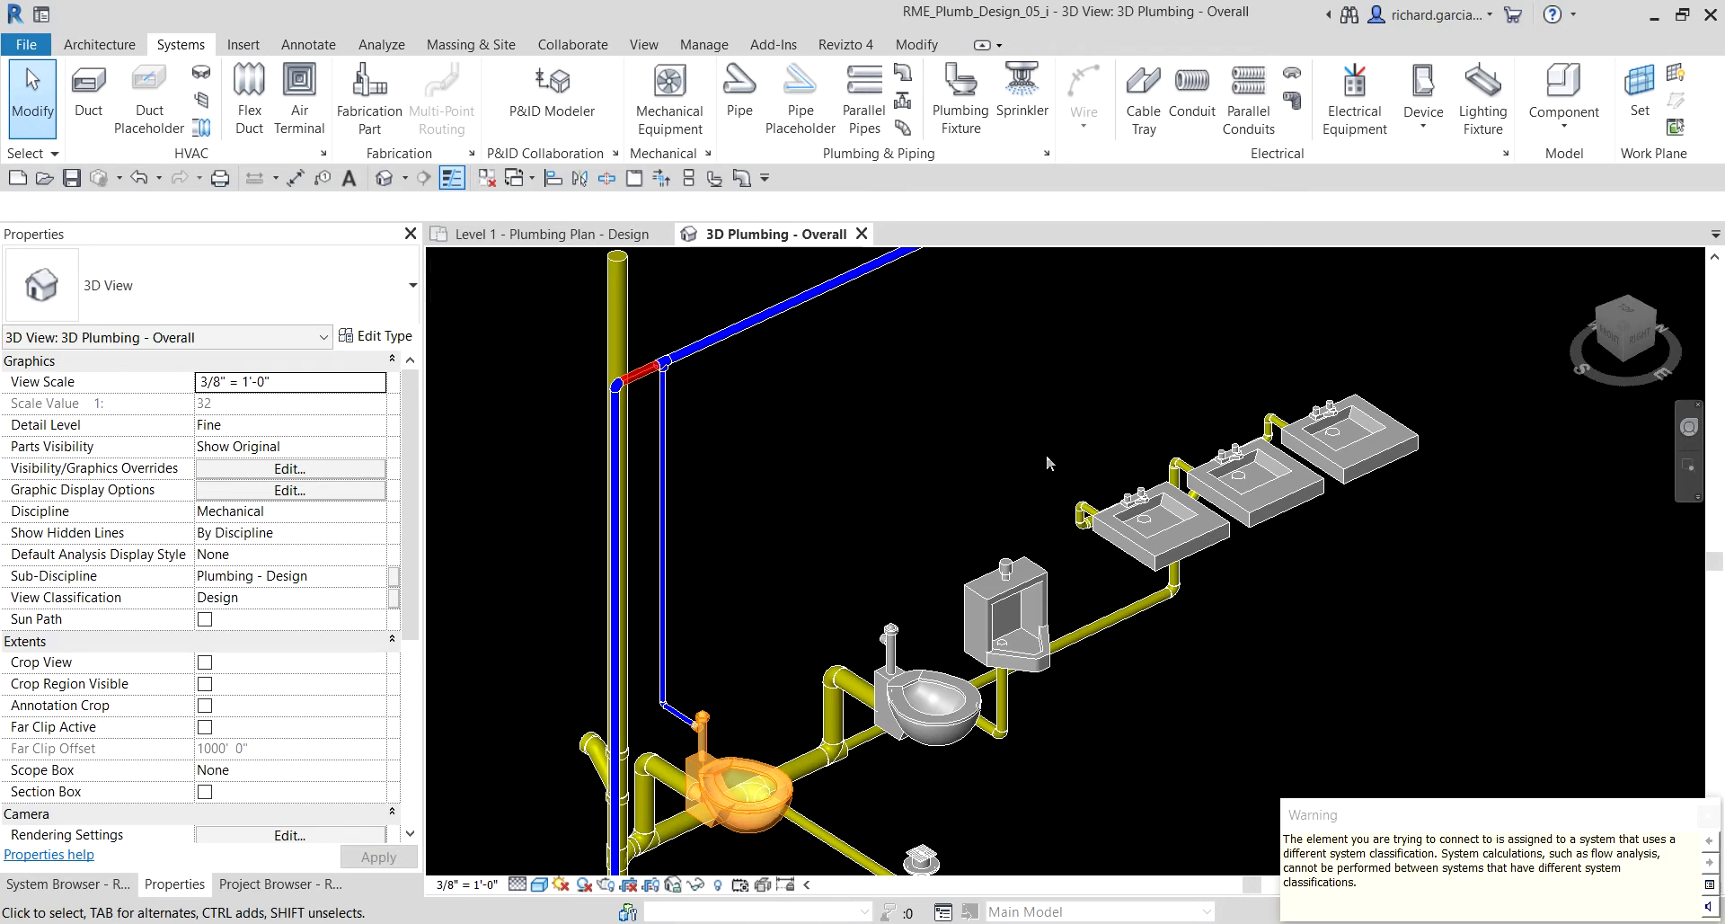
left_click(1706, 817)
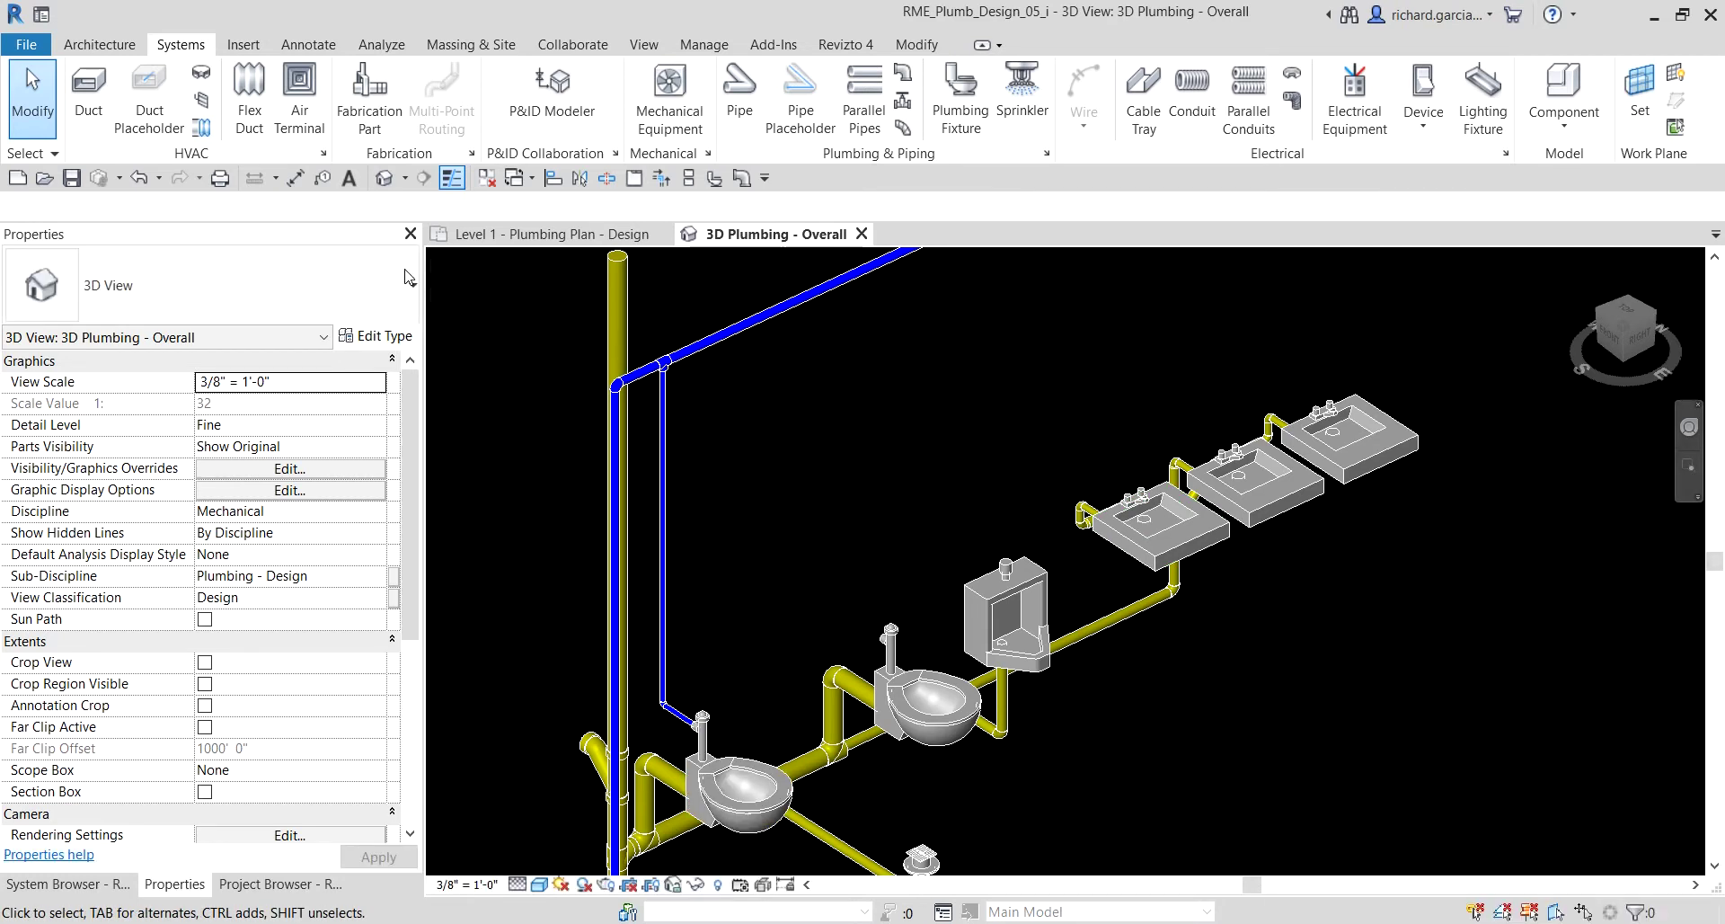
- Check the overhead water main's system classification, type and name in its properties, and clear the selection
scroll(660, 444, "down", 2)
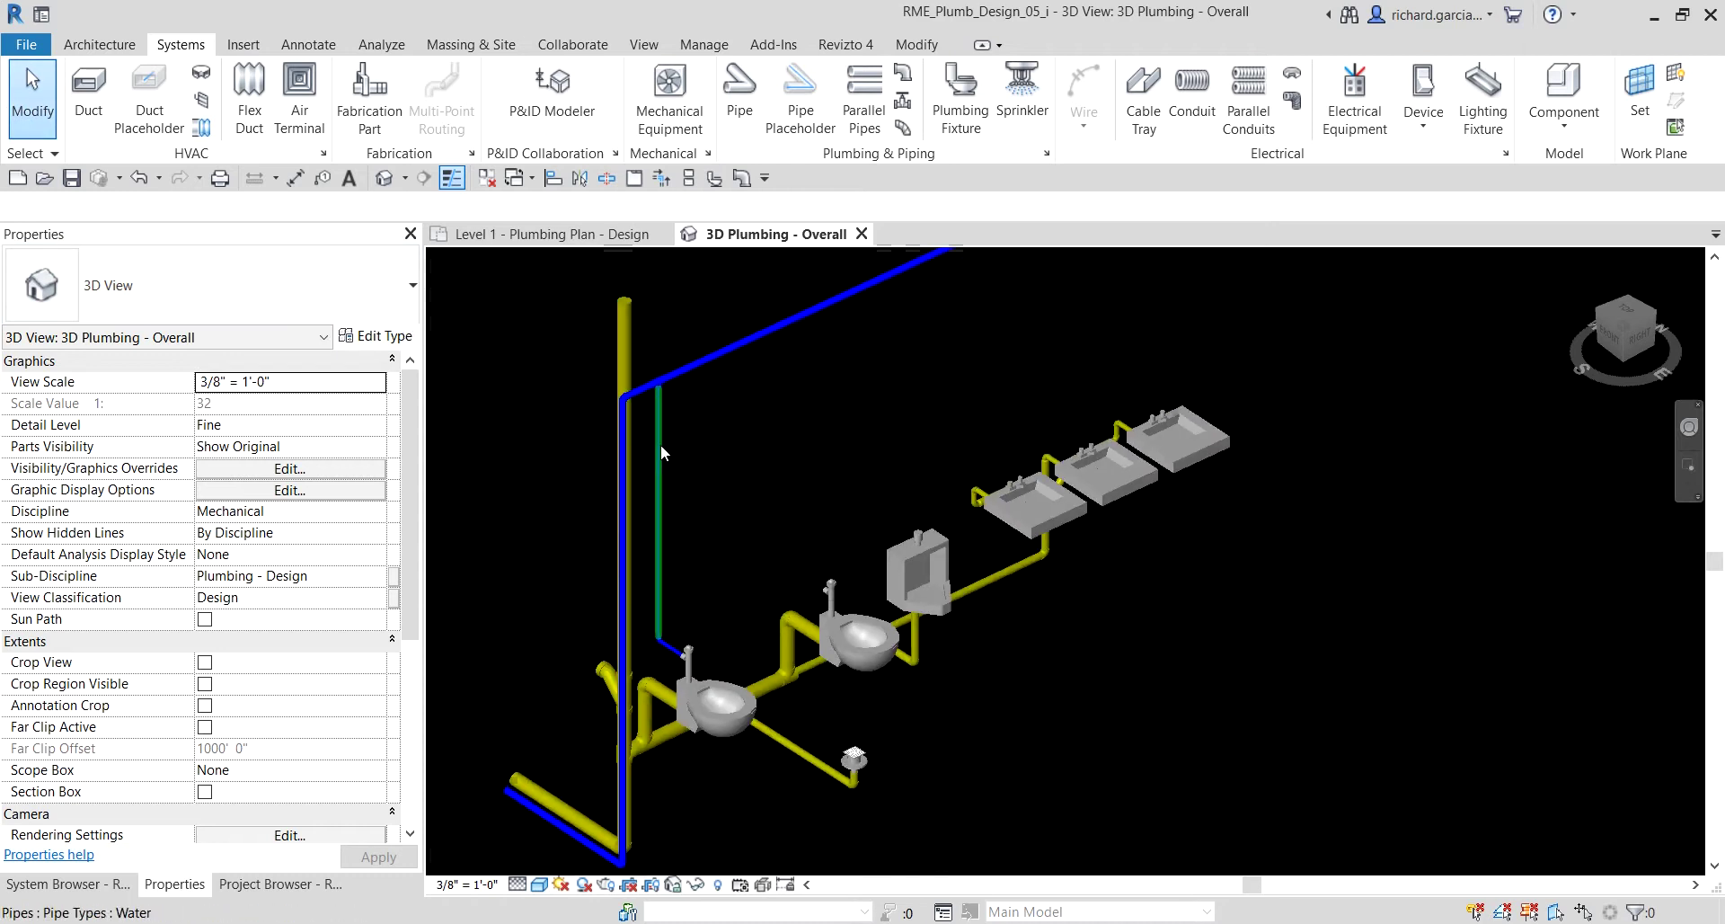
left_click(705, 368)
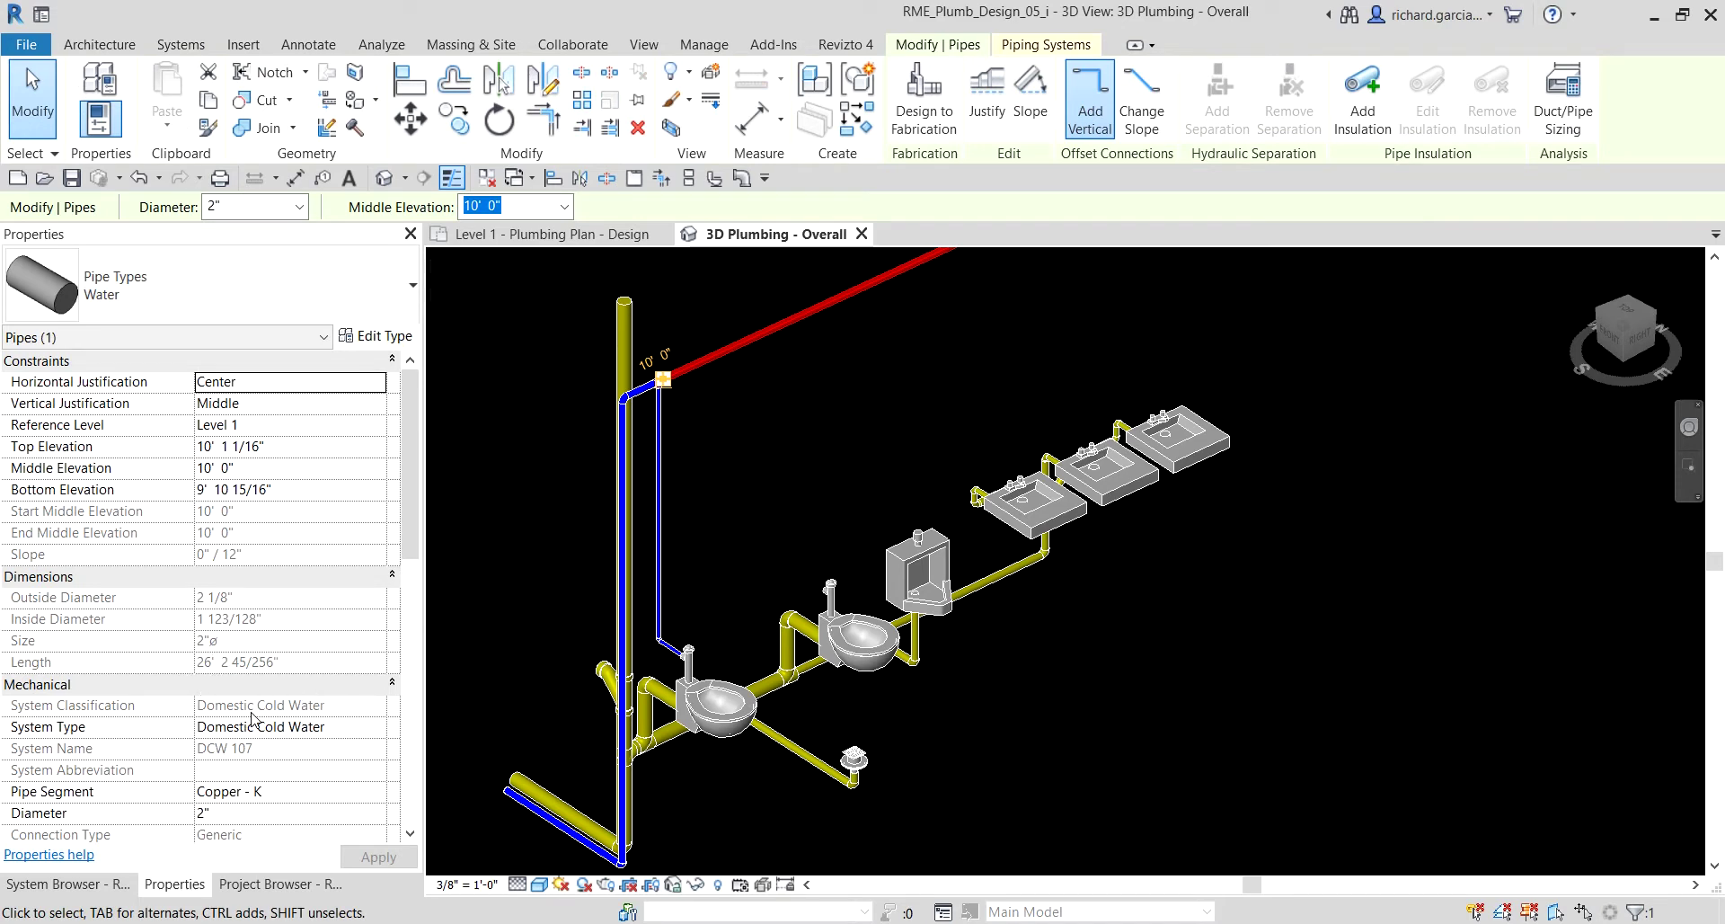
left_click(768, 461)
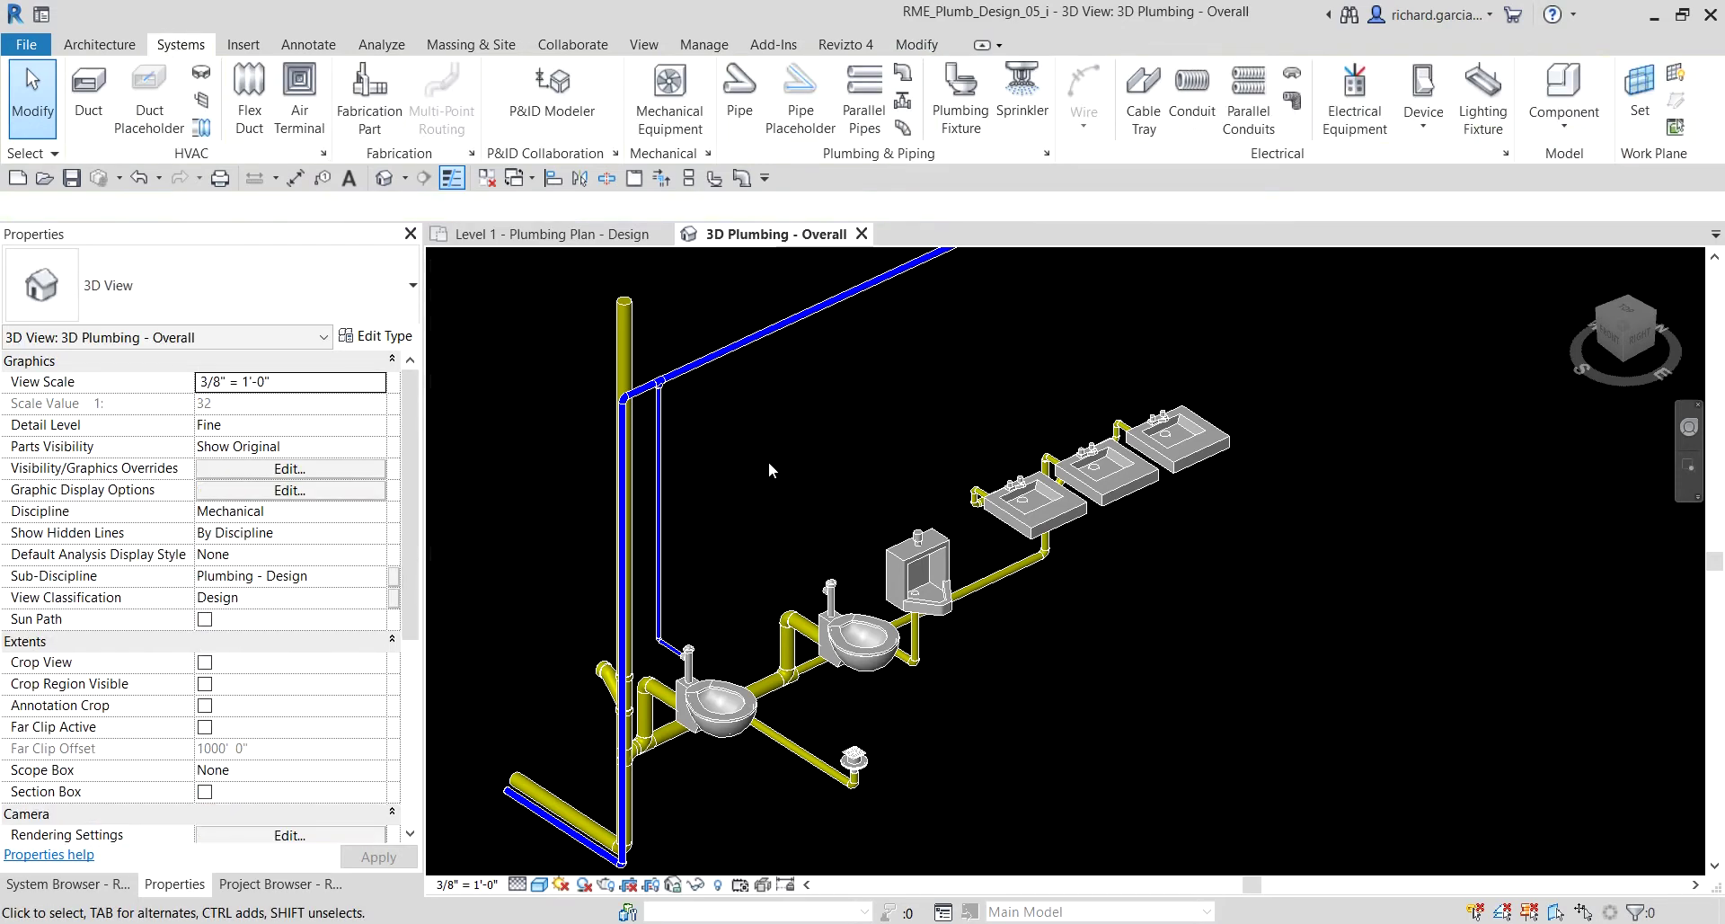
- Connect the second water closet, next to the urinal, into the same overhead cold water main using Connect Into
middle_click_drag(768, 461, 683, 492)
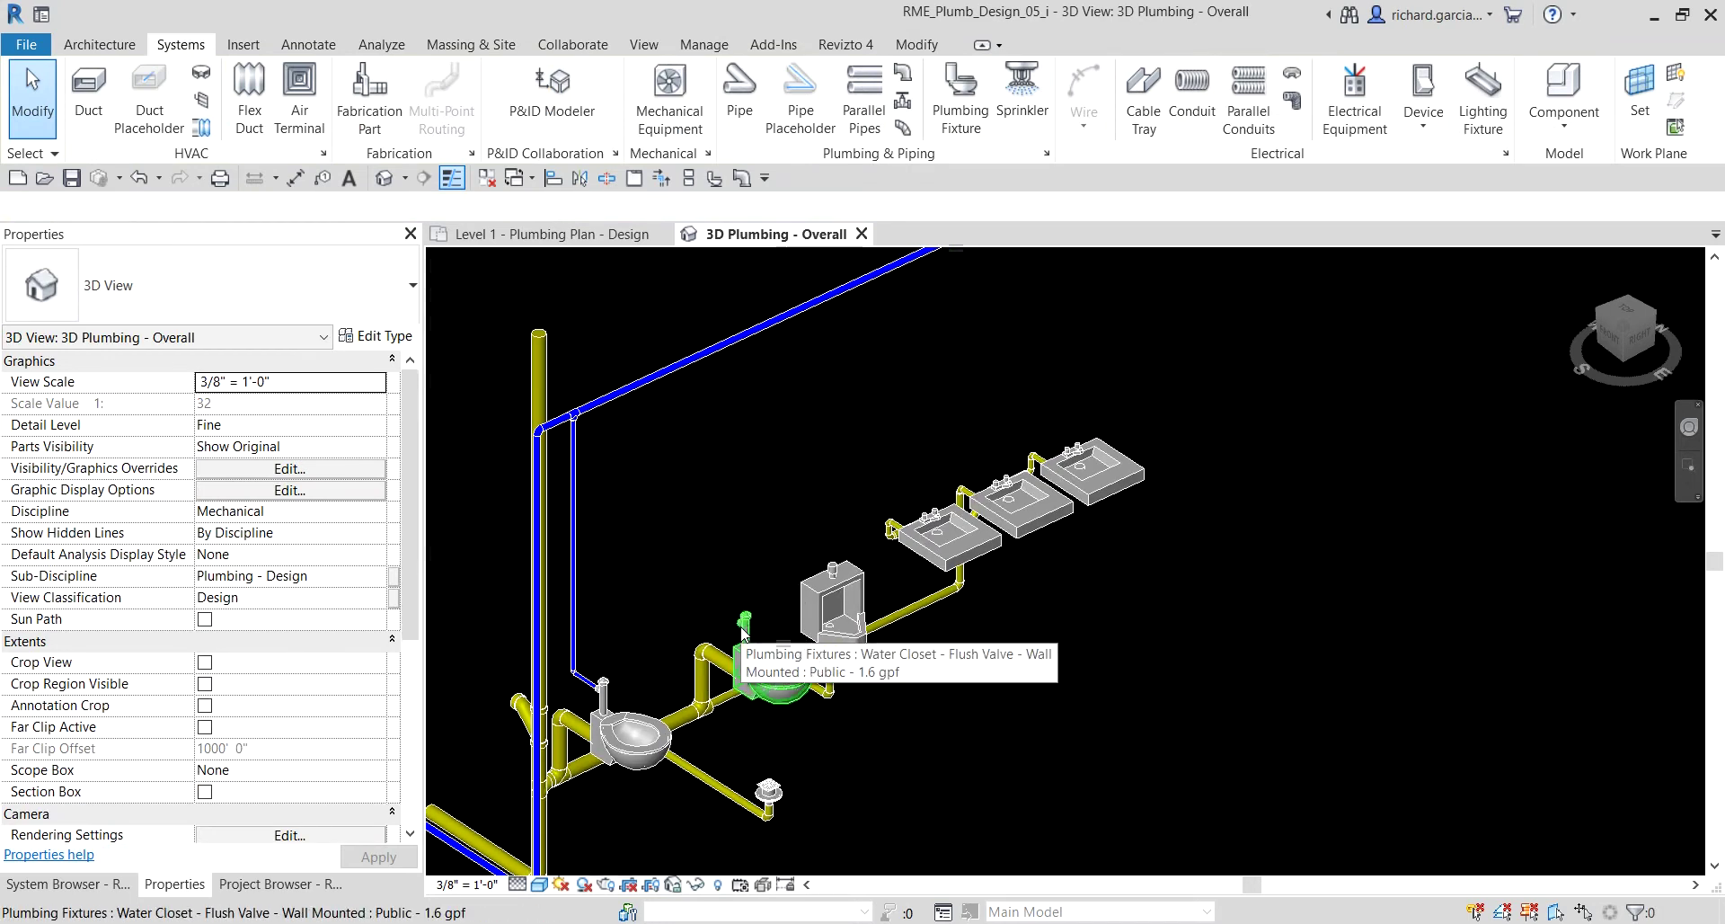
left_click(744, 632)
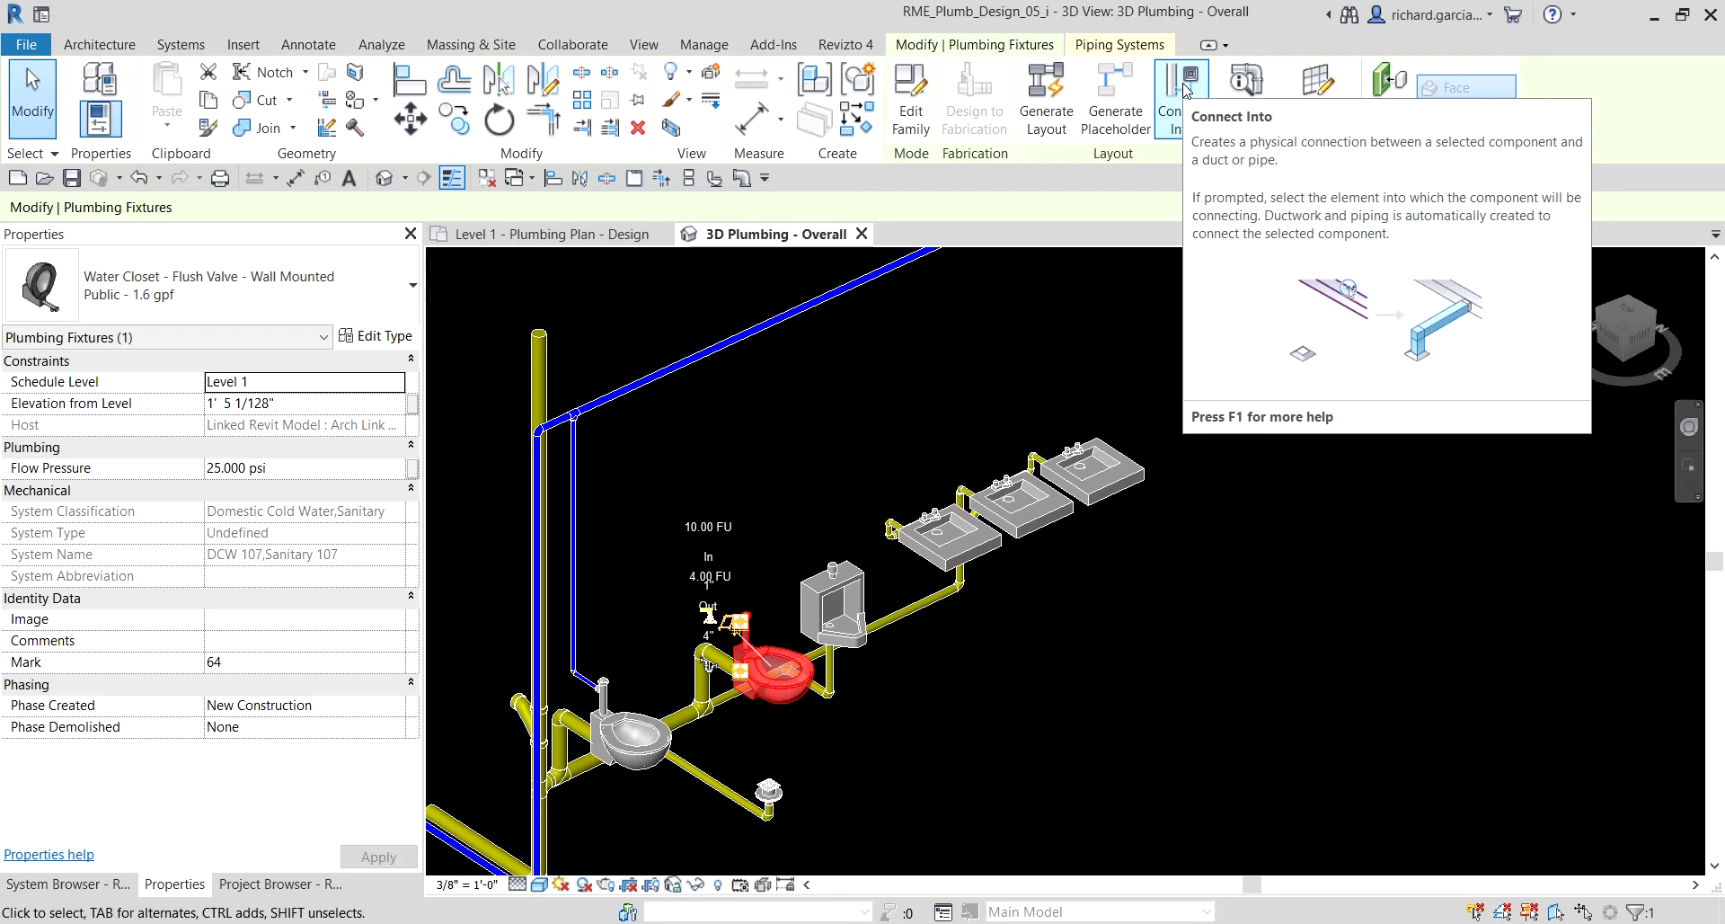
key("Escape")
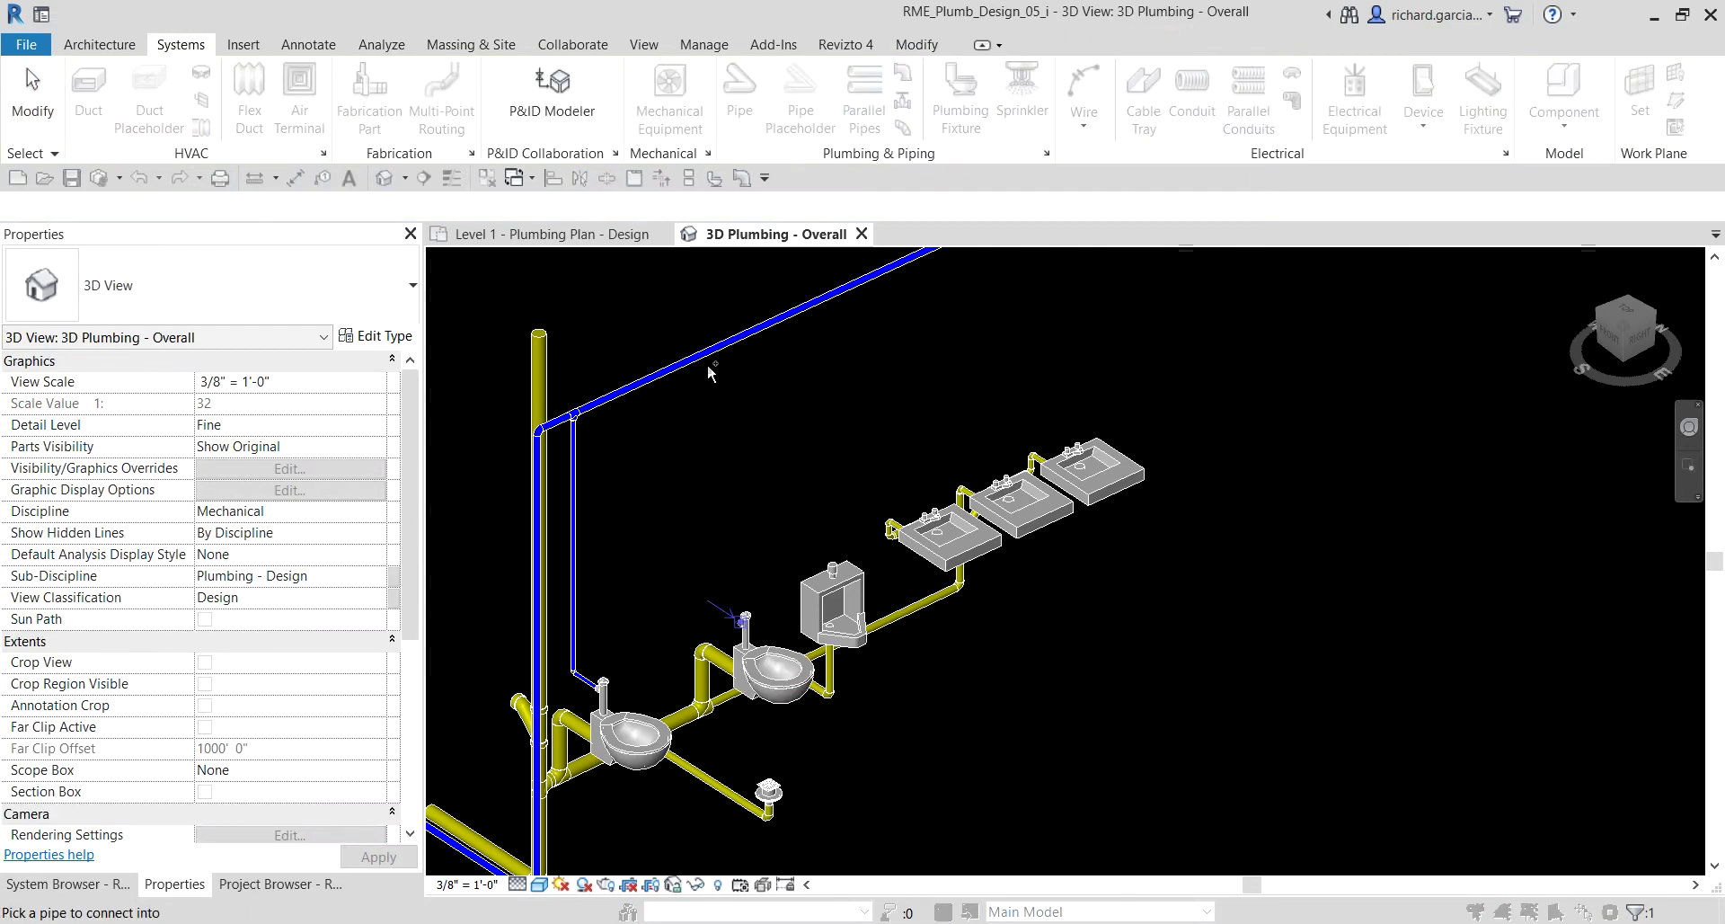
left_click(680, 368)
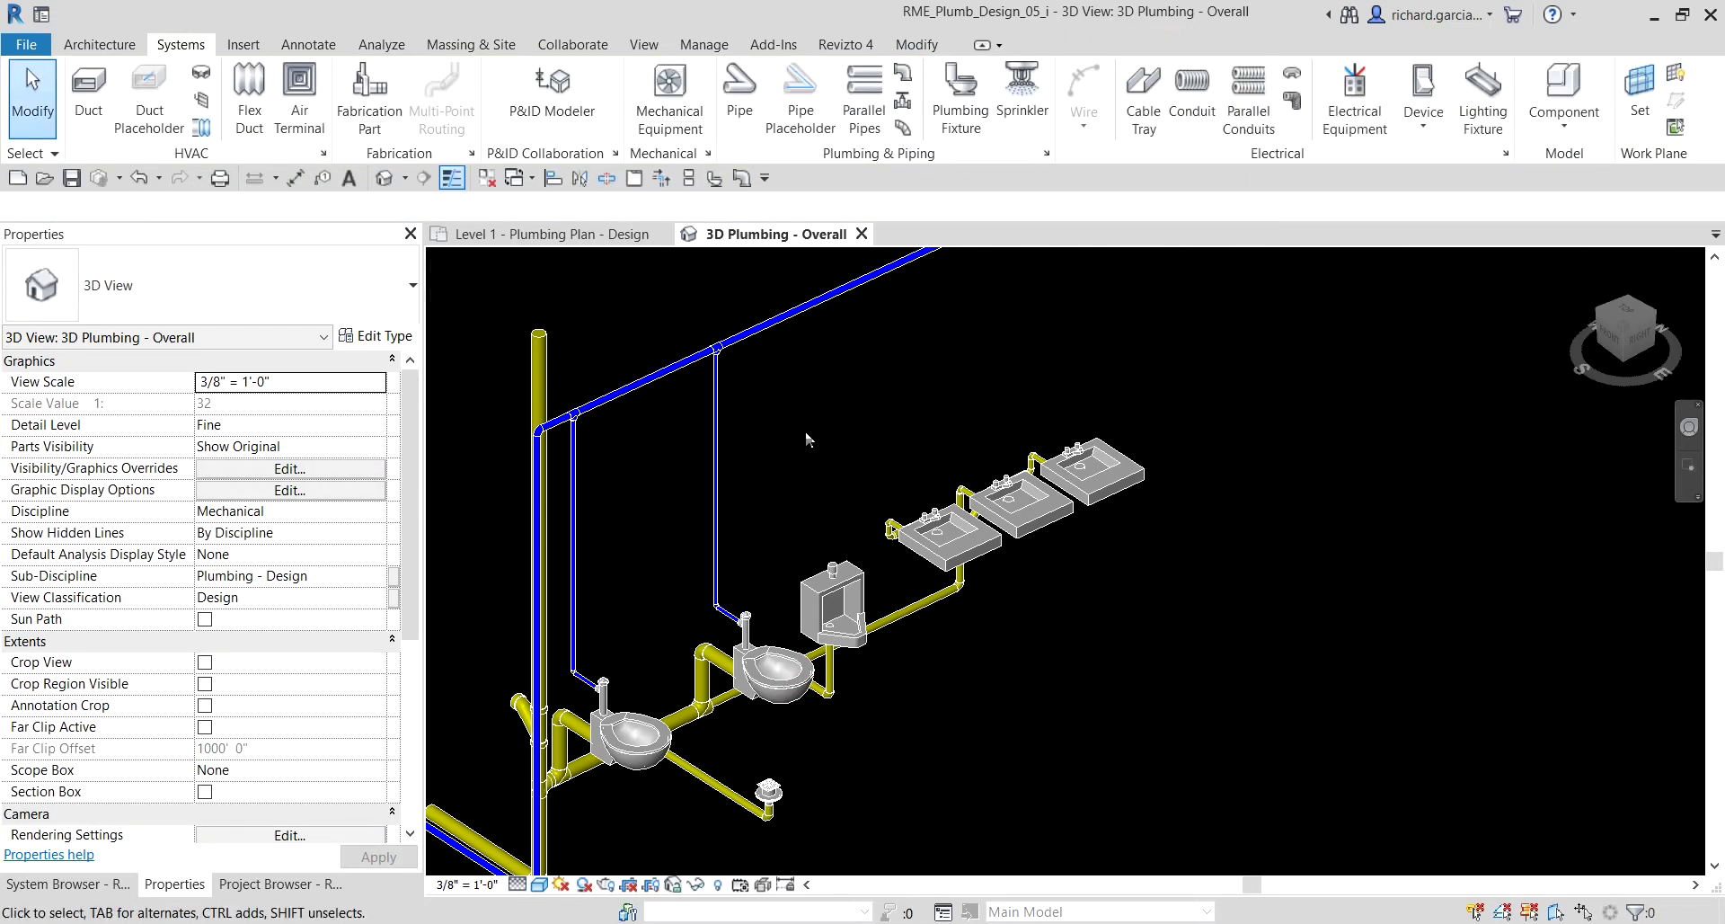
- Select the wall-hung urinal and start a 3/4" pipe from its domestic cold water connector
scroll(801, 510, "up", 3)
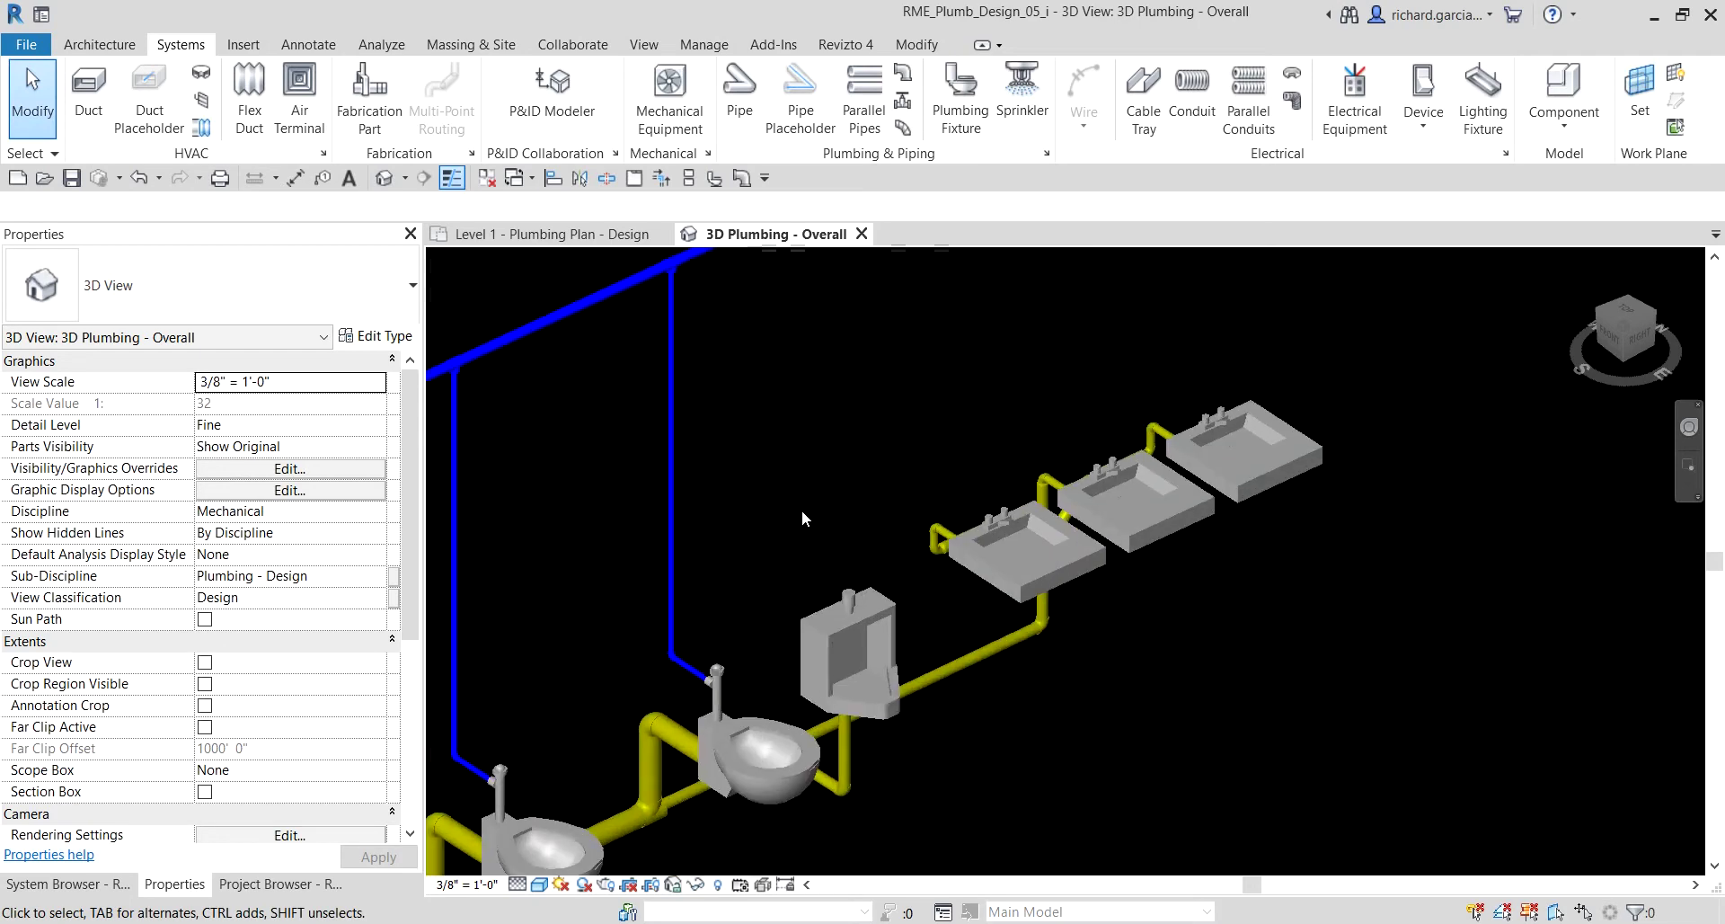
left_click(860, 607)
middle_click_drag(860, 607, 919, 431, "shift")
scroll(805, 542, "up", 4)
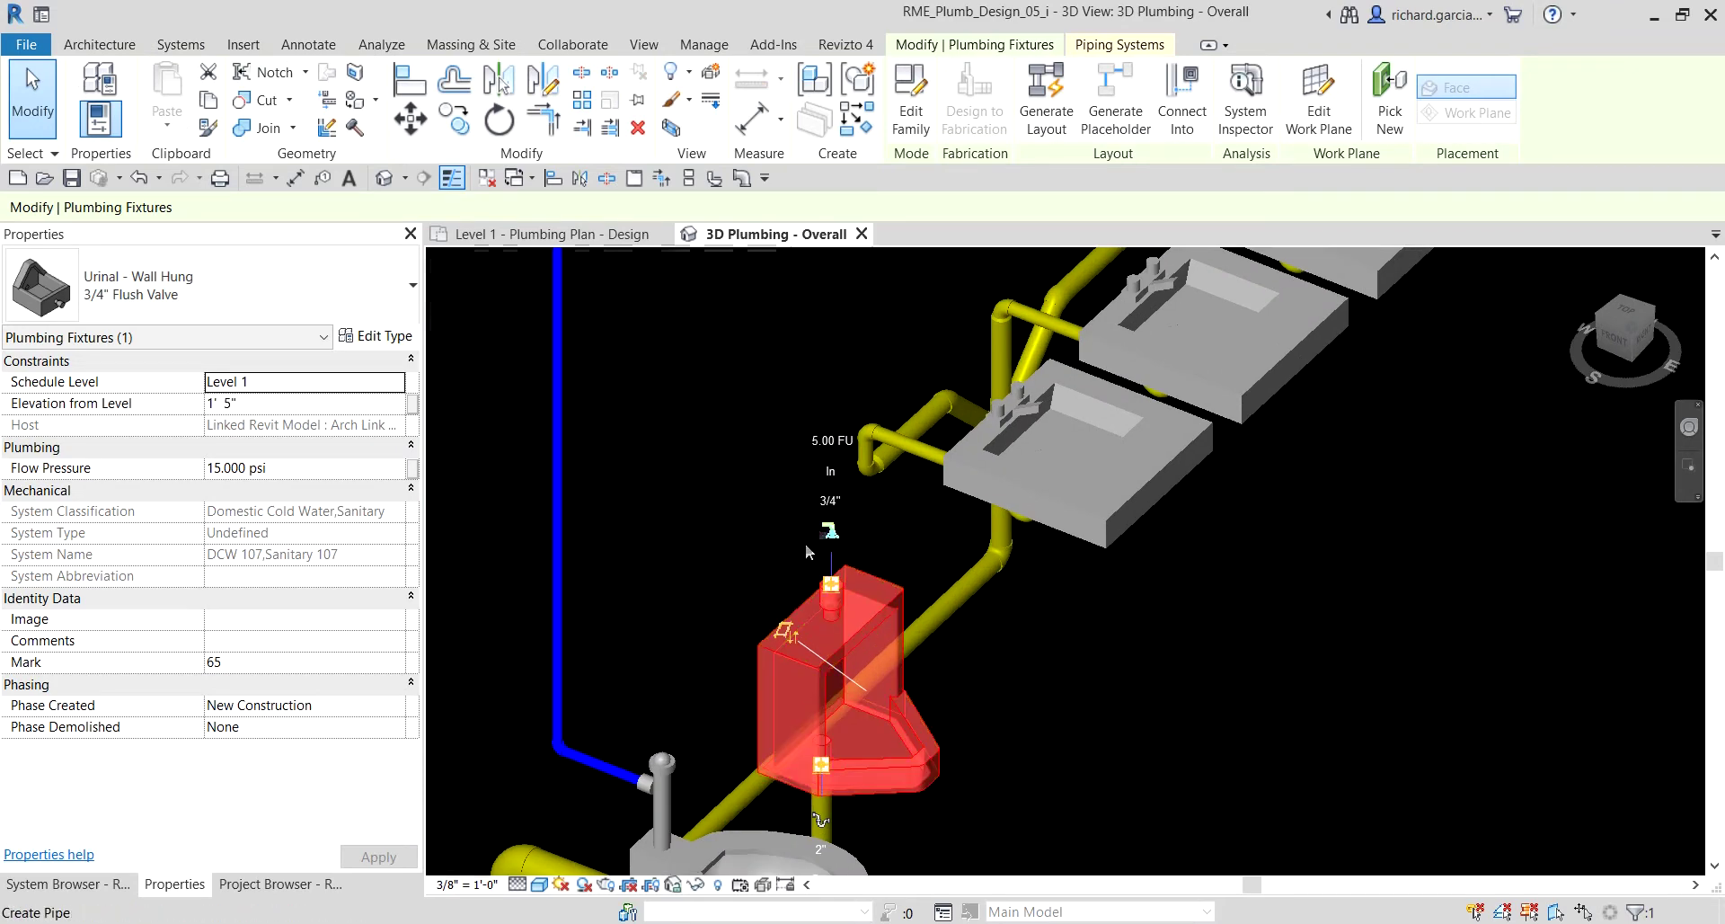
middle_click_drag(871, 557, 831, 611, "shift")
scroll(801, 612, "up", 2)
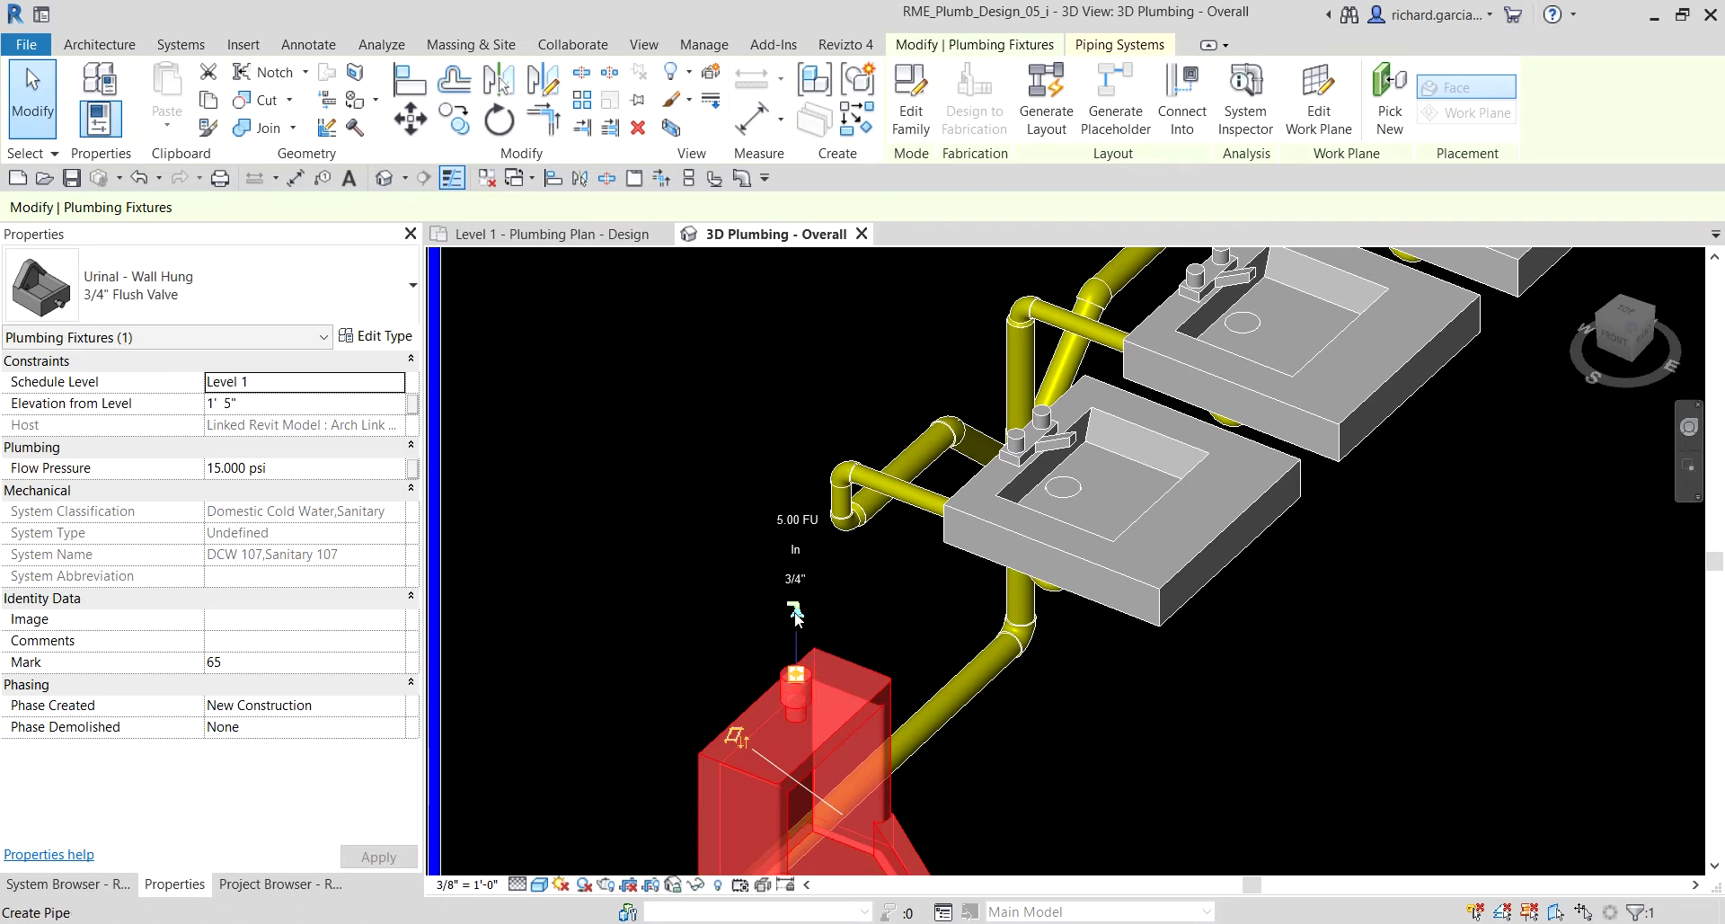
scroll(796, 616, "down", 3)
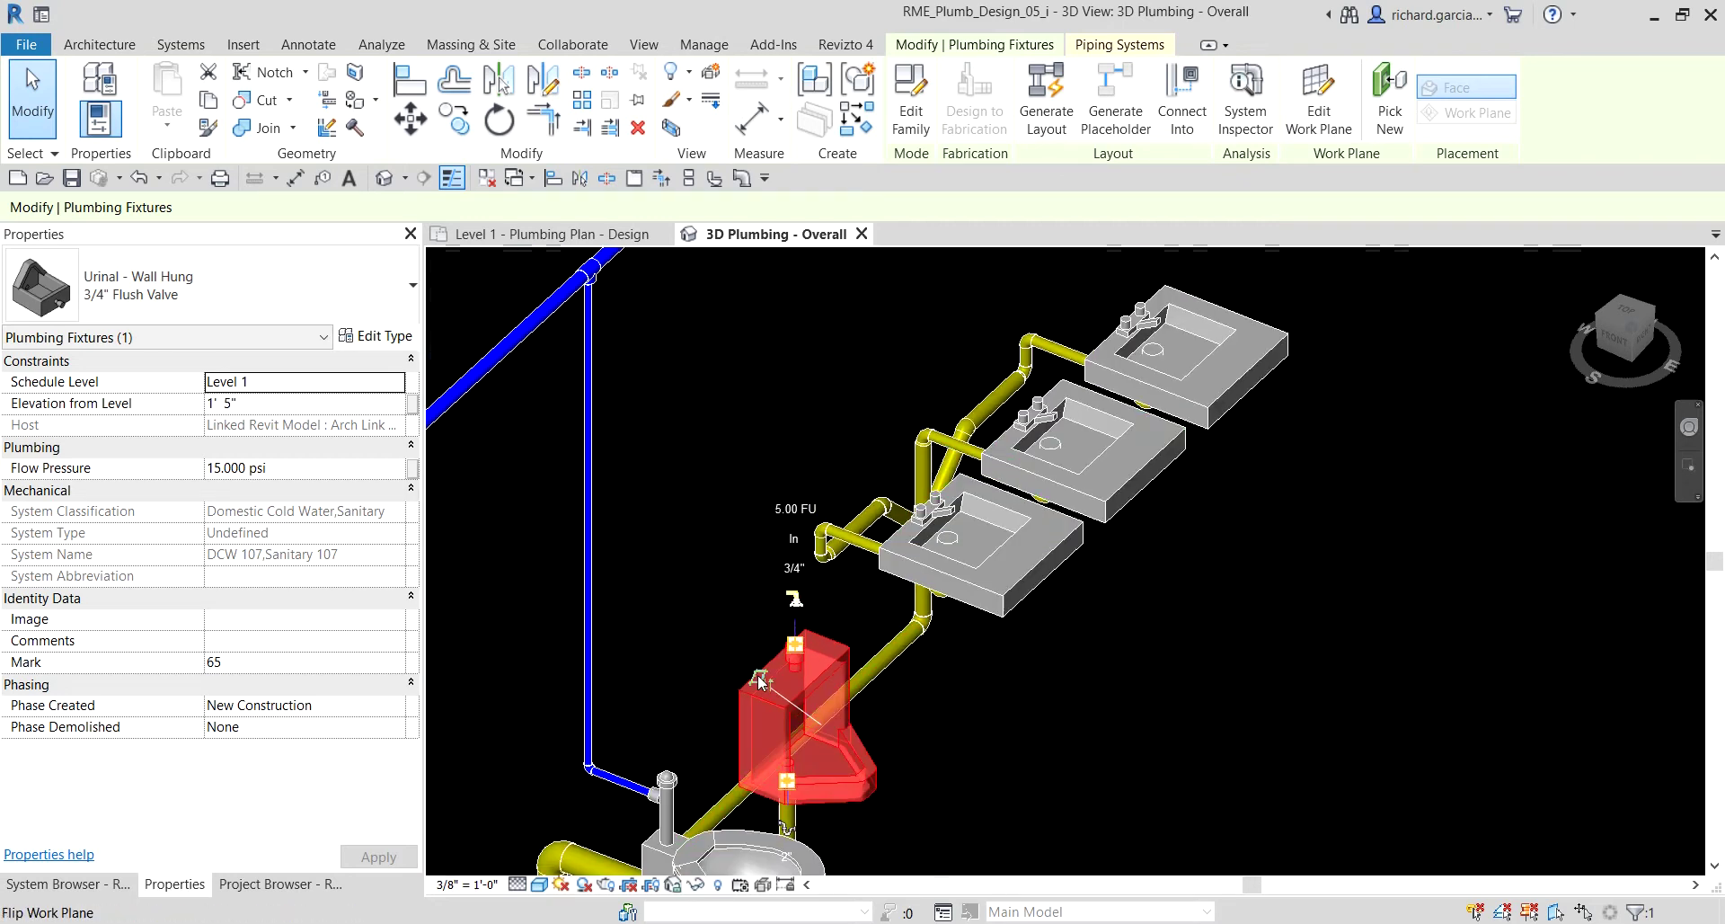
scroll(800, 607, "up", 3)
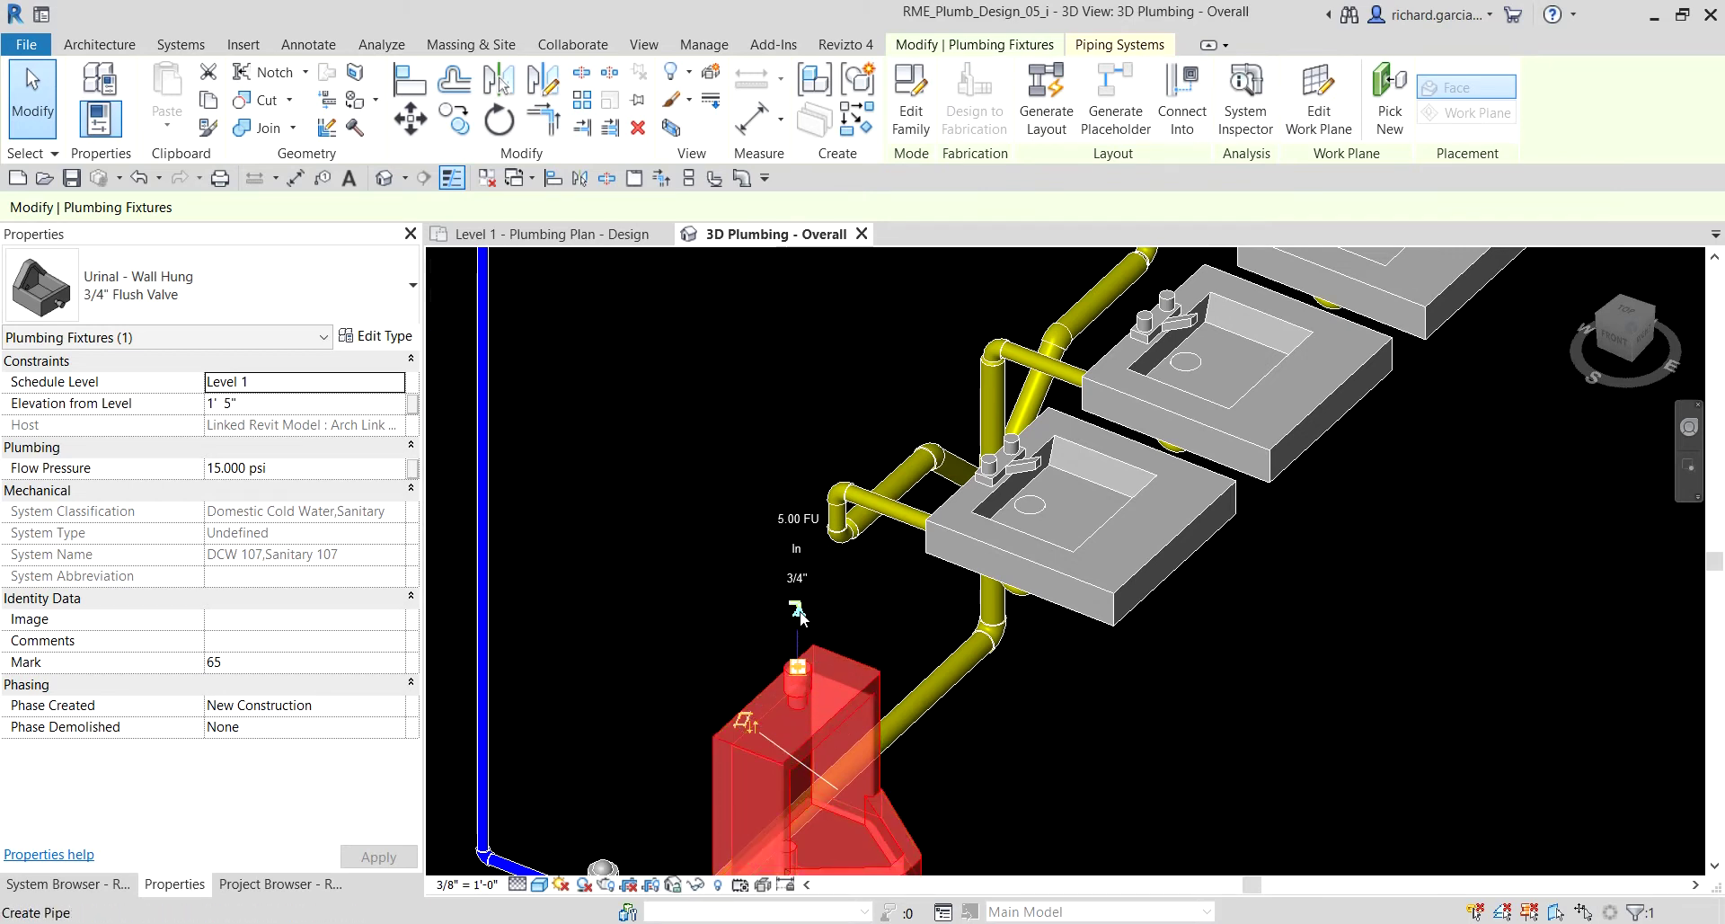
left_click(800, 616)
key("p")
key("i")
left_click(798, 666)
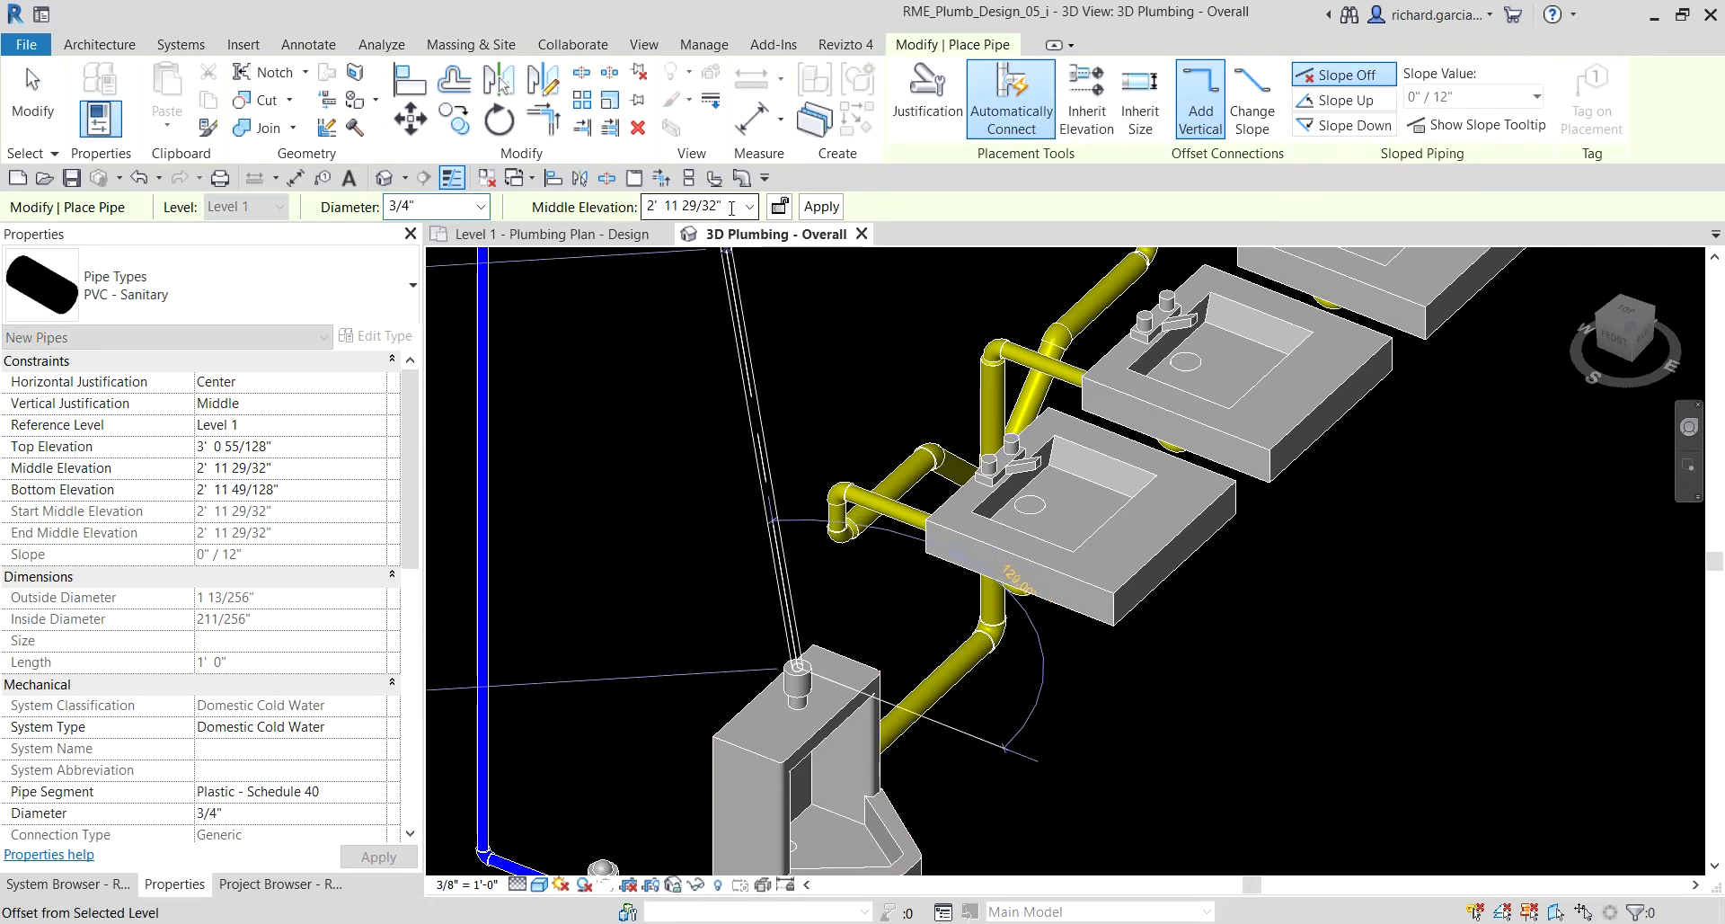
- Set the urinal pipe's middle elevation to 10' 0" and end it perpendicular to the overhead cold water main
scroll(640, 381, "down", 4)
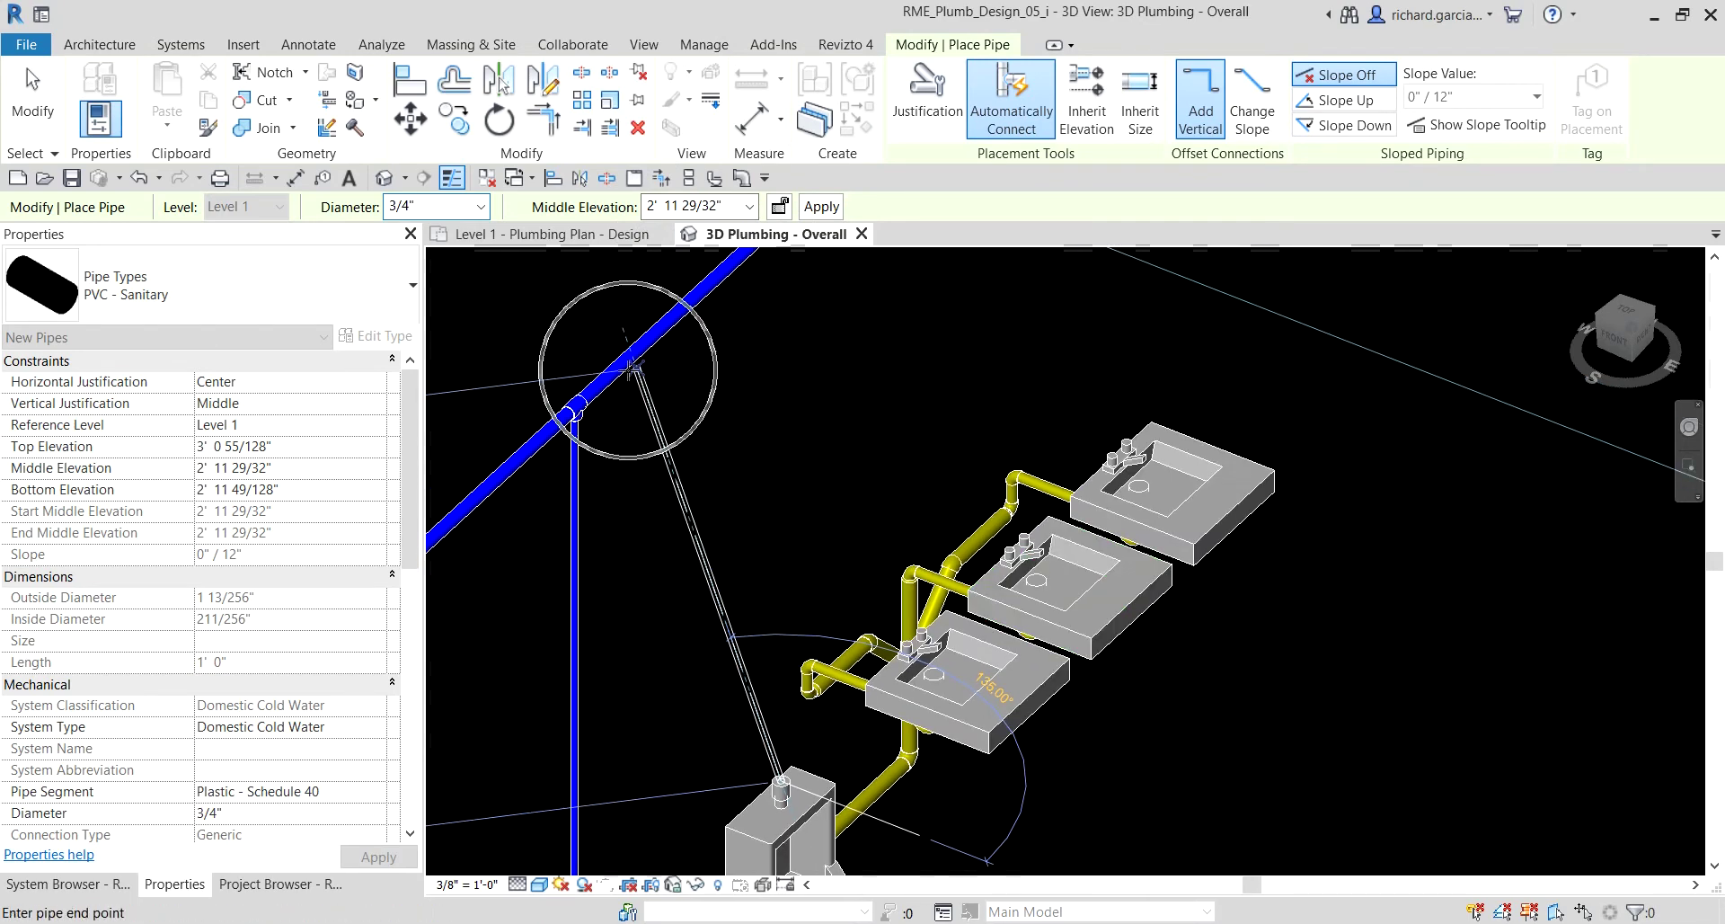
left_click(728, 207)
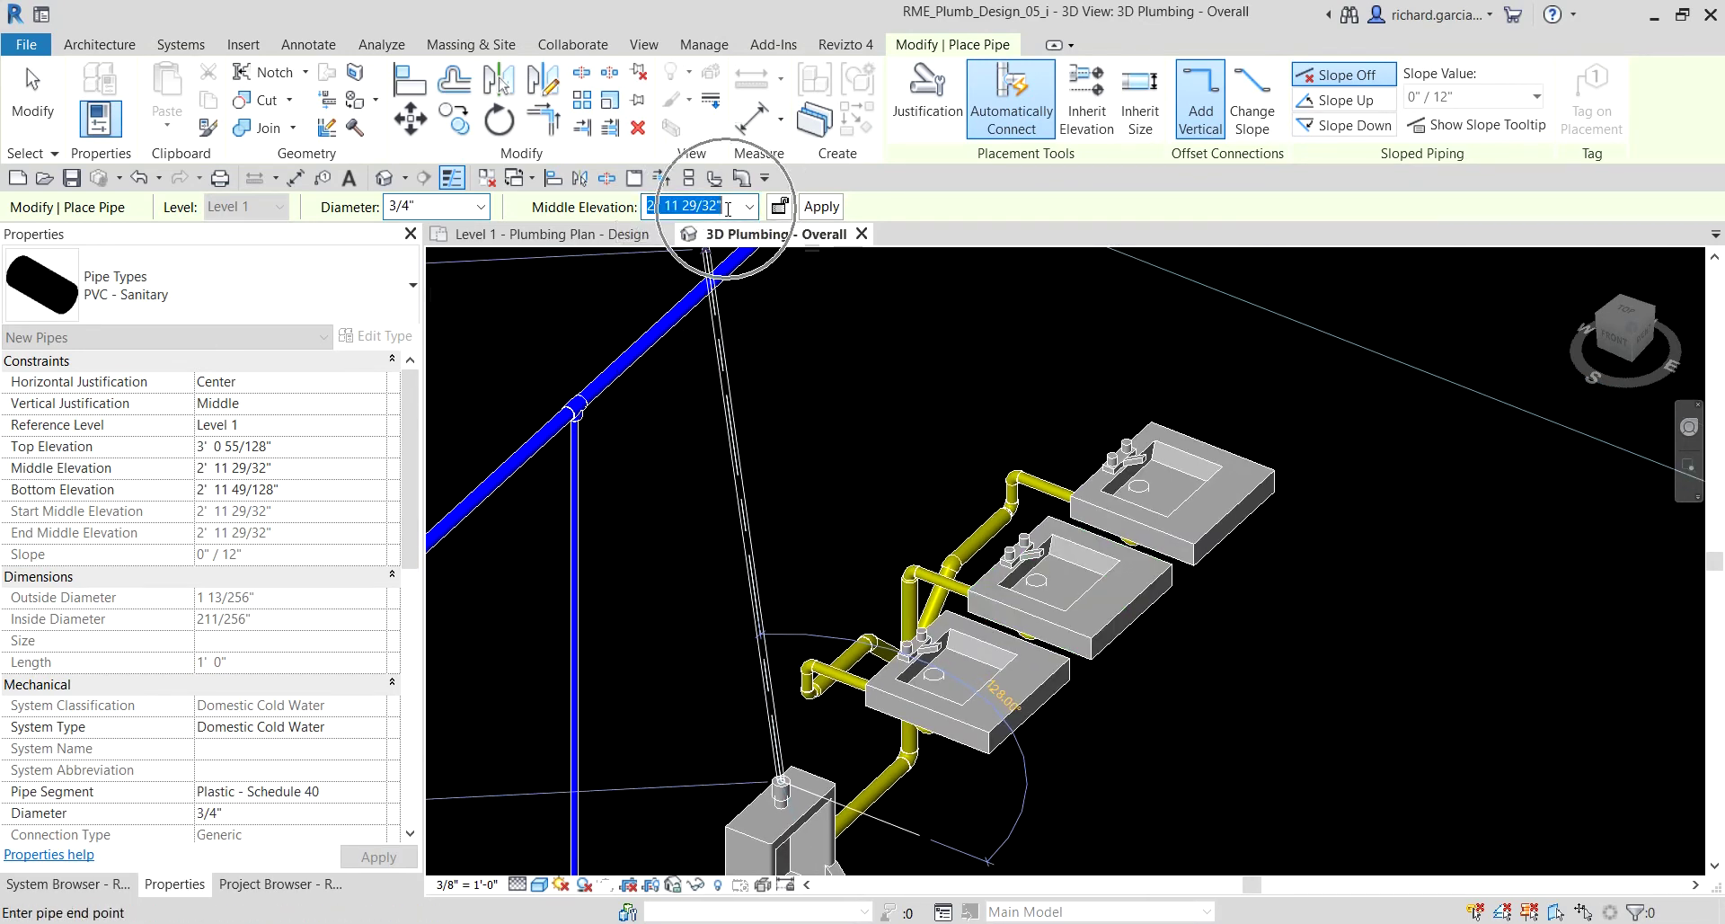
type("10'  0")
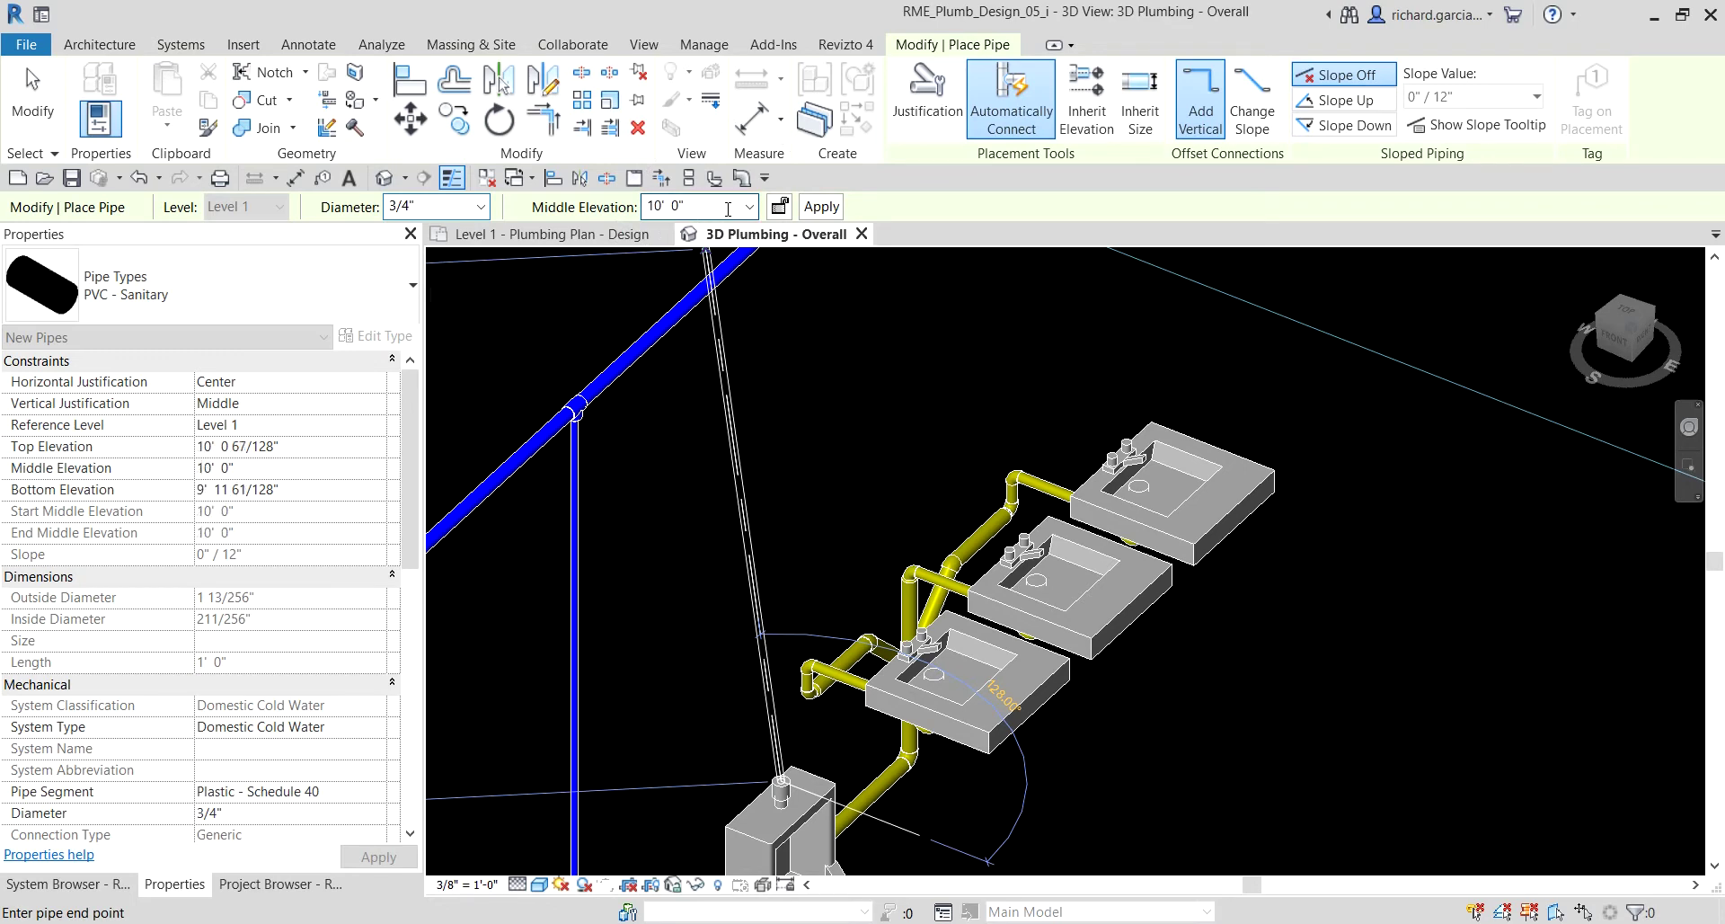
middle_click_drag(855, 461, 885, 638)
scroll(885, 638, "up", 2)
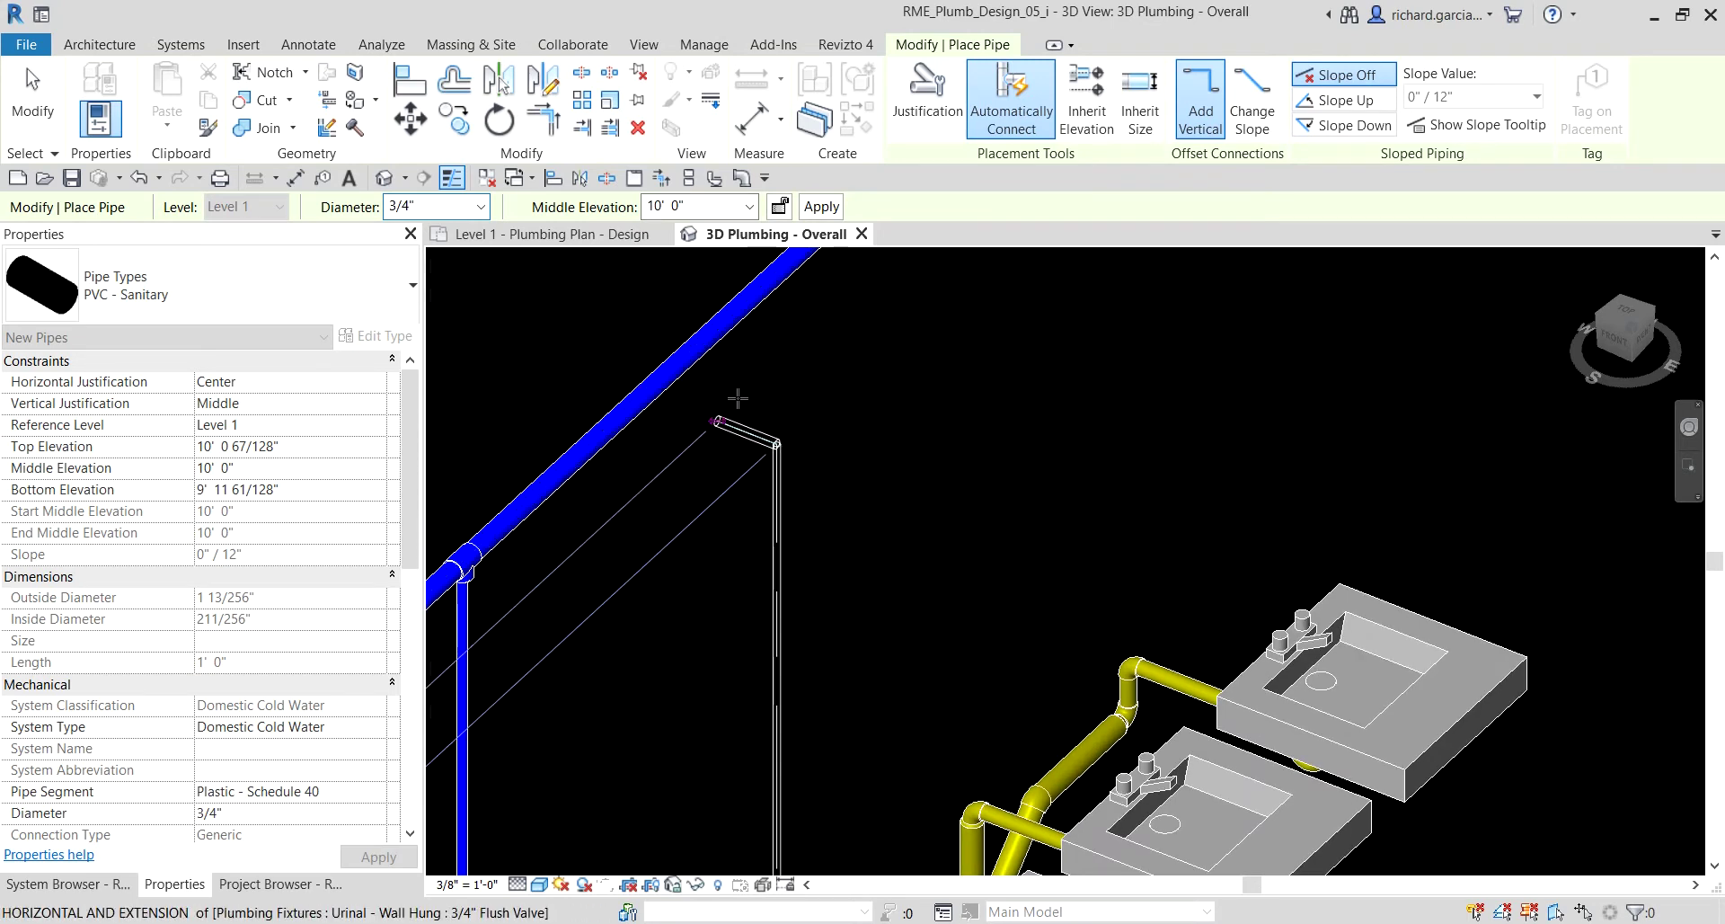
scroll(737, 398, "up", 3)
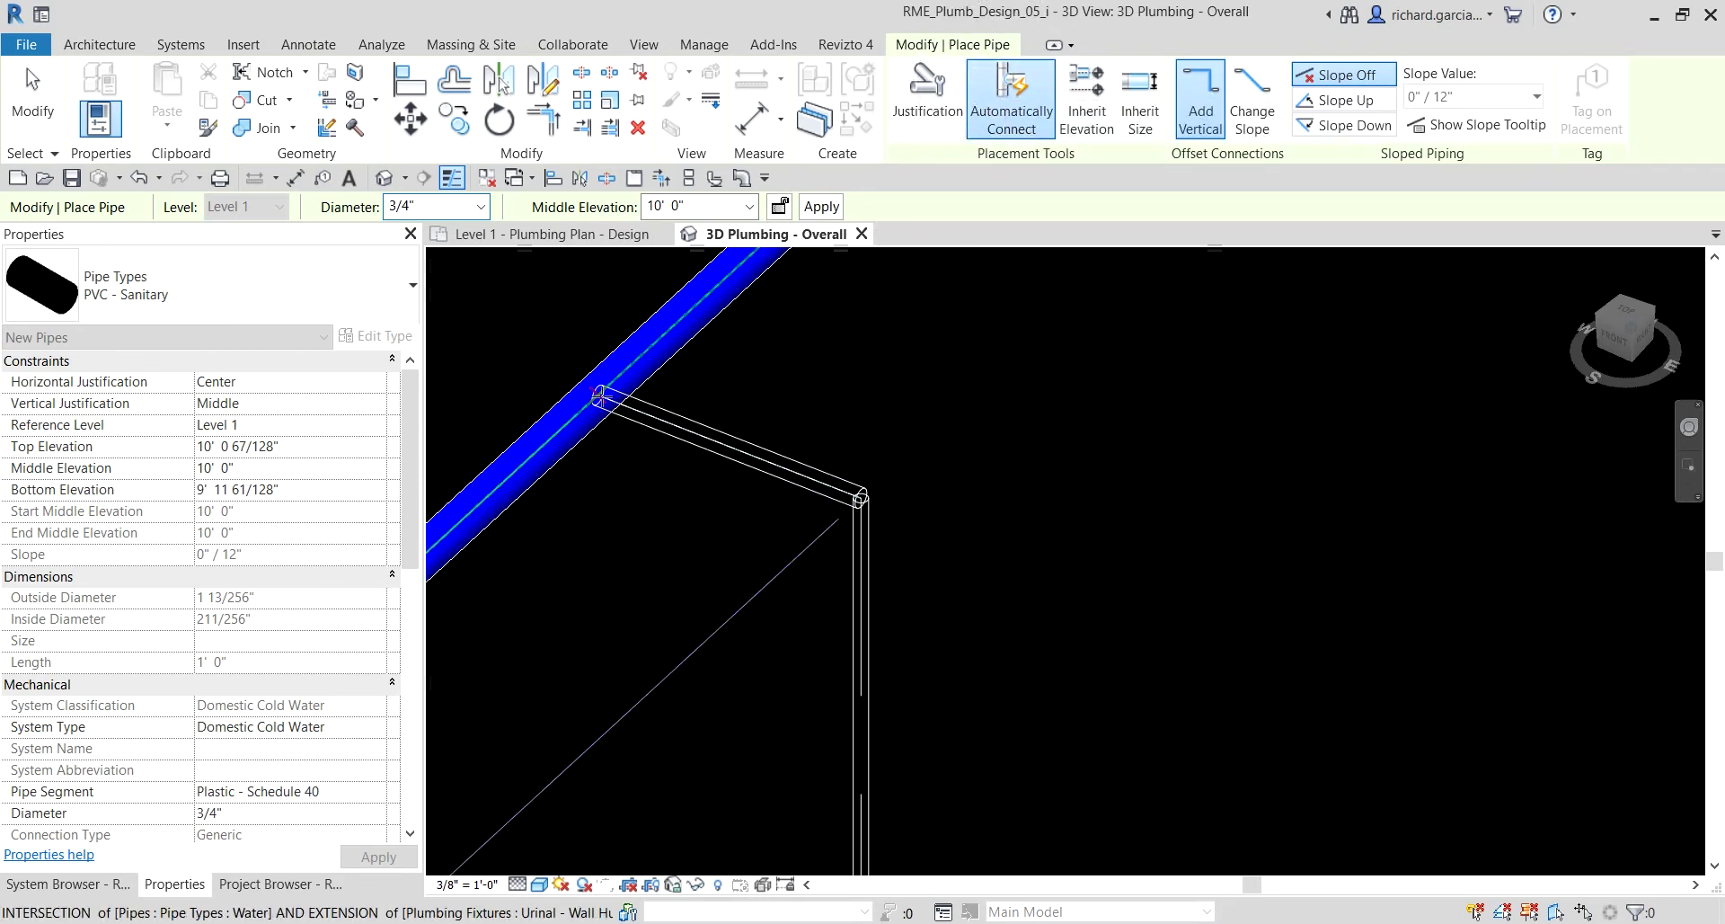
left_click(601, 396)
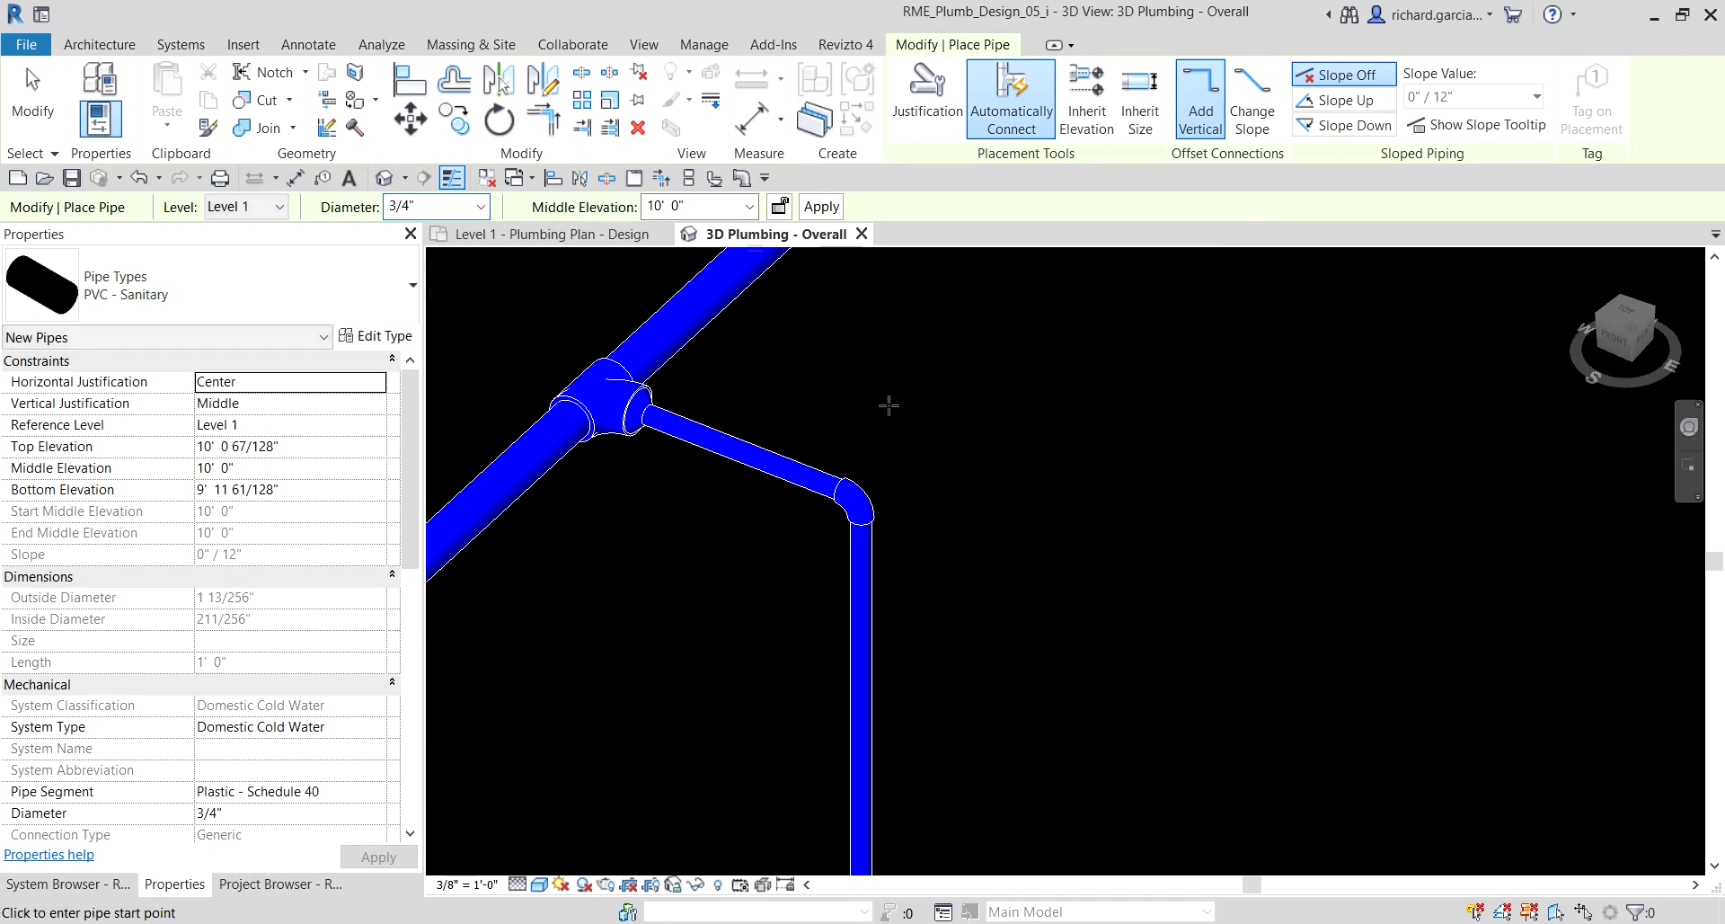
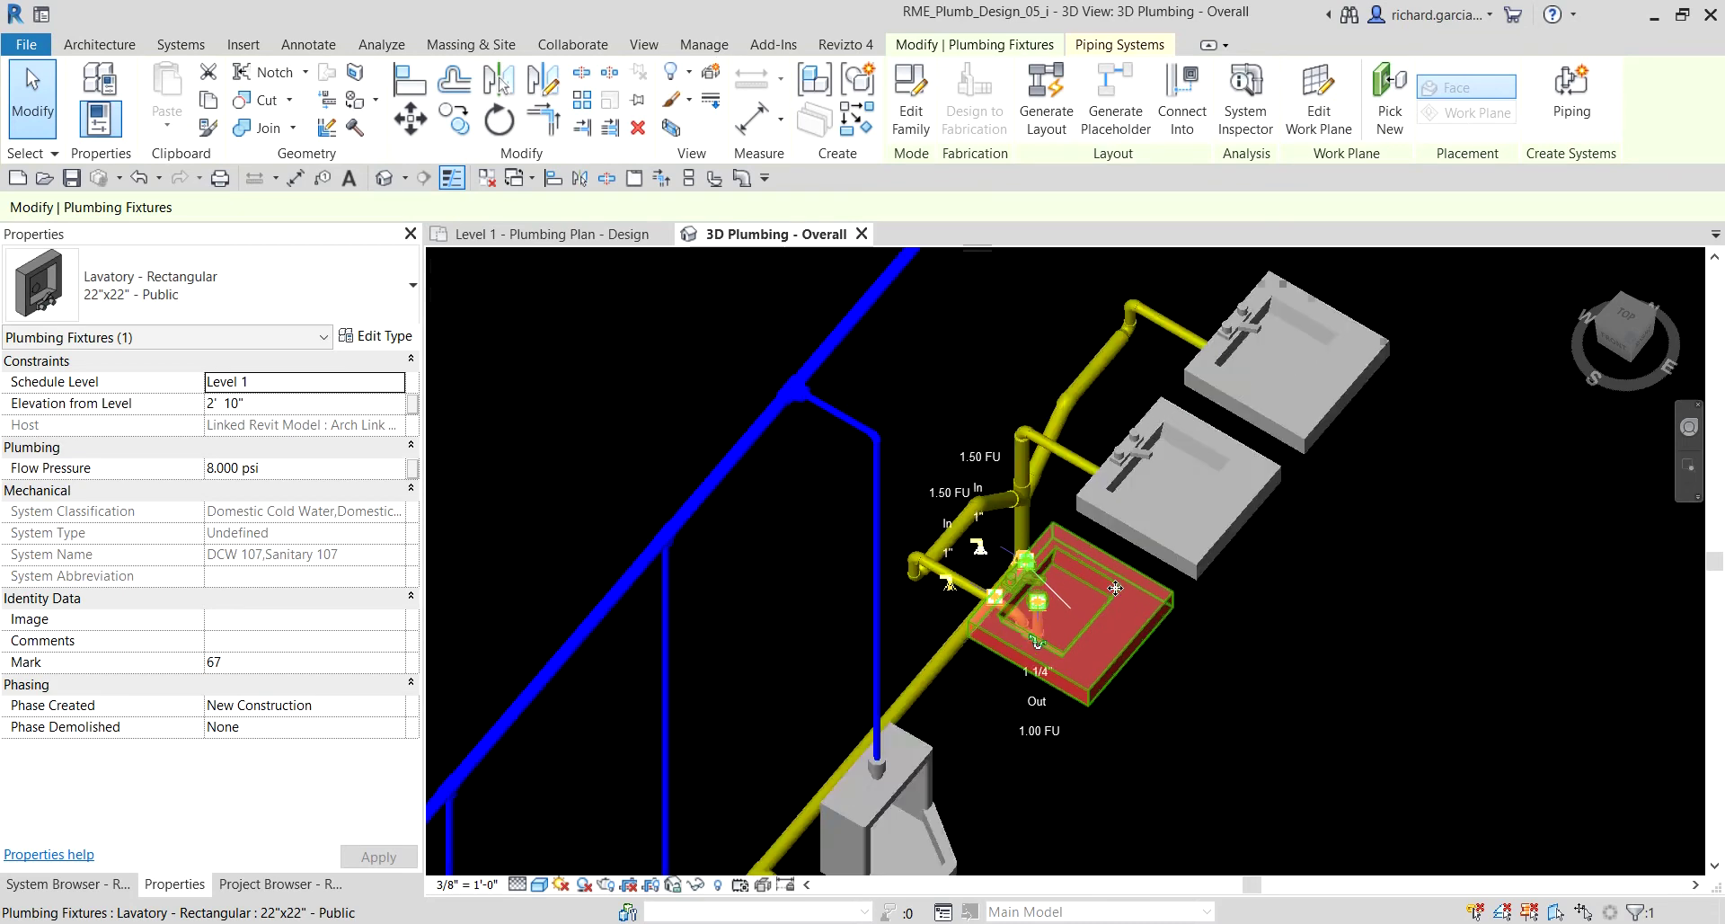
- Draw a 1" pipe 7" long straight back from the cold water connector of the lavatory nearest the urinal
middle_click_drag(1075, 569, 1053, 478, "shift")
scroll(1053, 478, "up", 3)
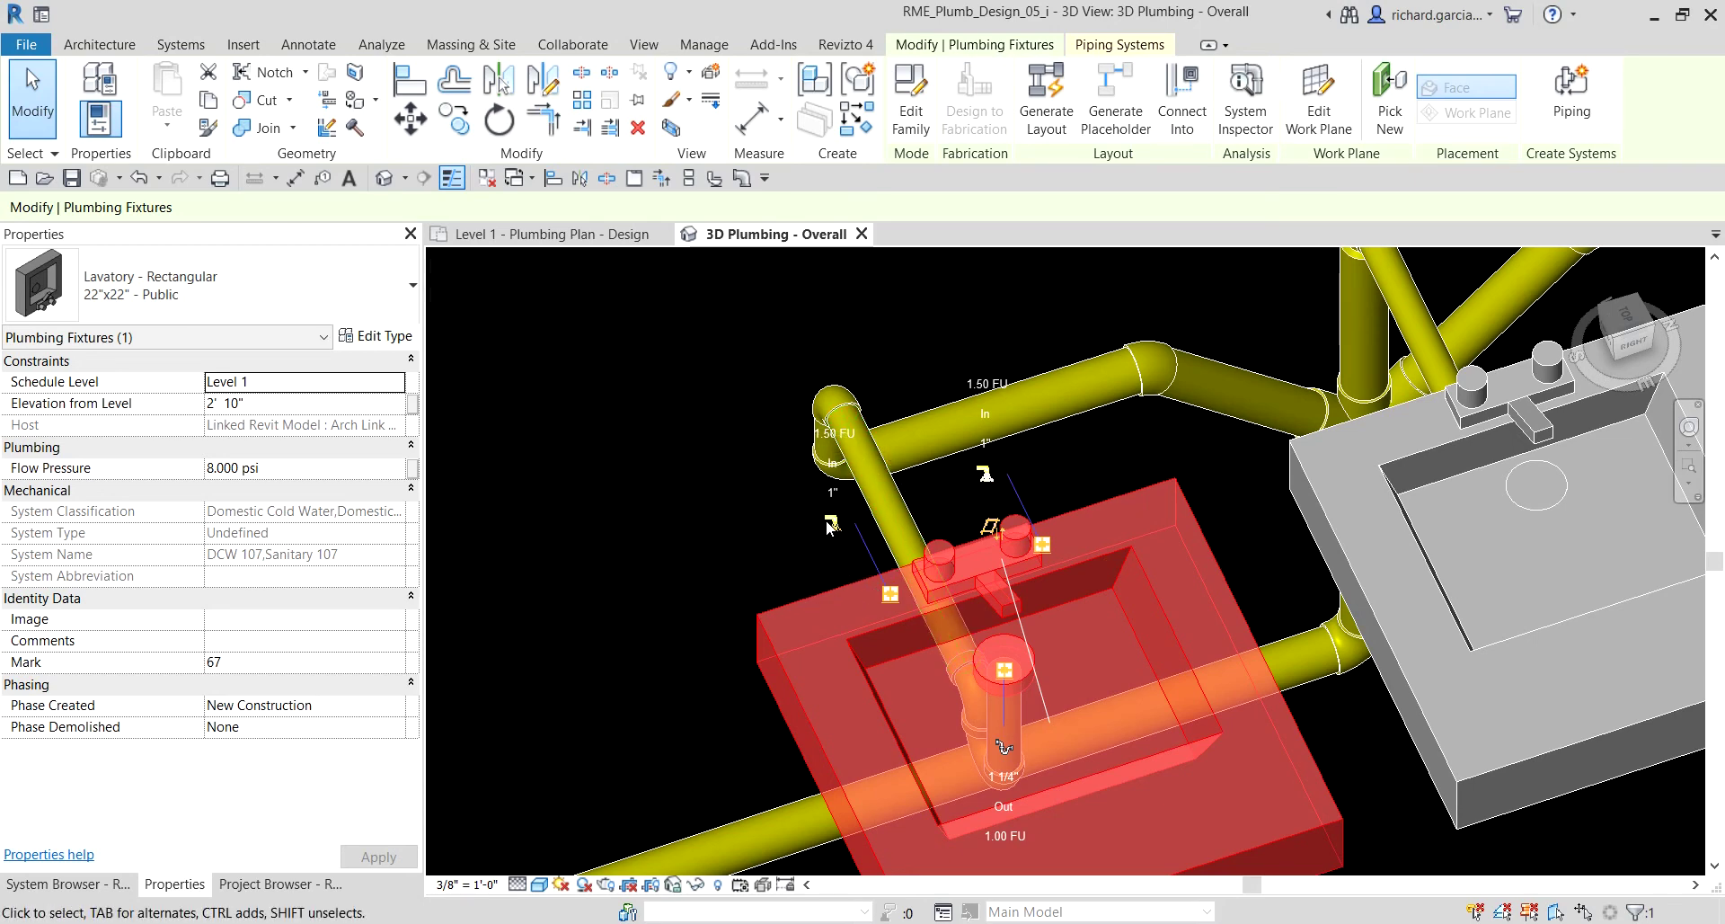
middle_click_drag(966, 592, 902, 526, "shift")
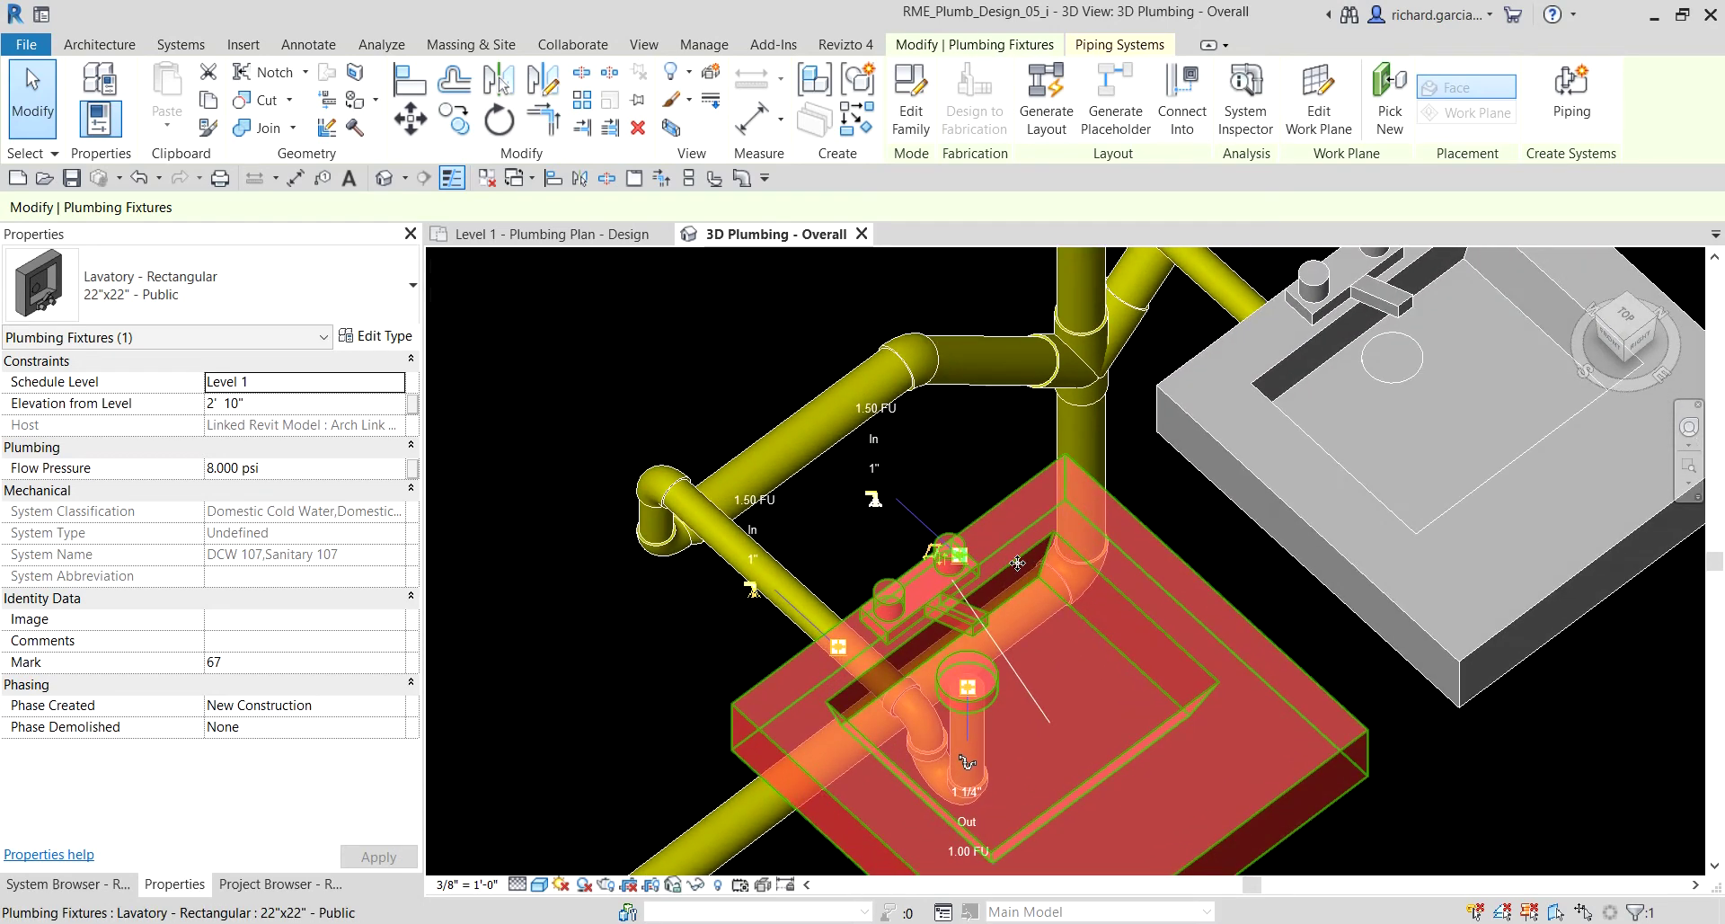
left_click(873, 500)
middle_click_drag(873, 503, 813, 493, "shift")
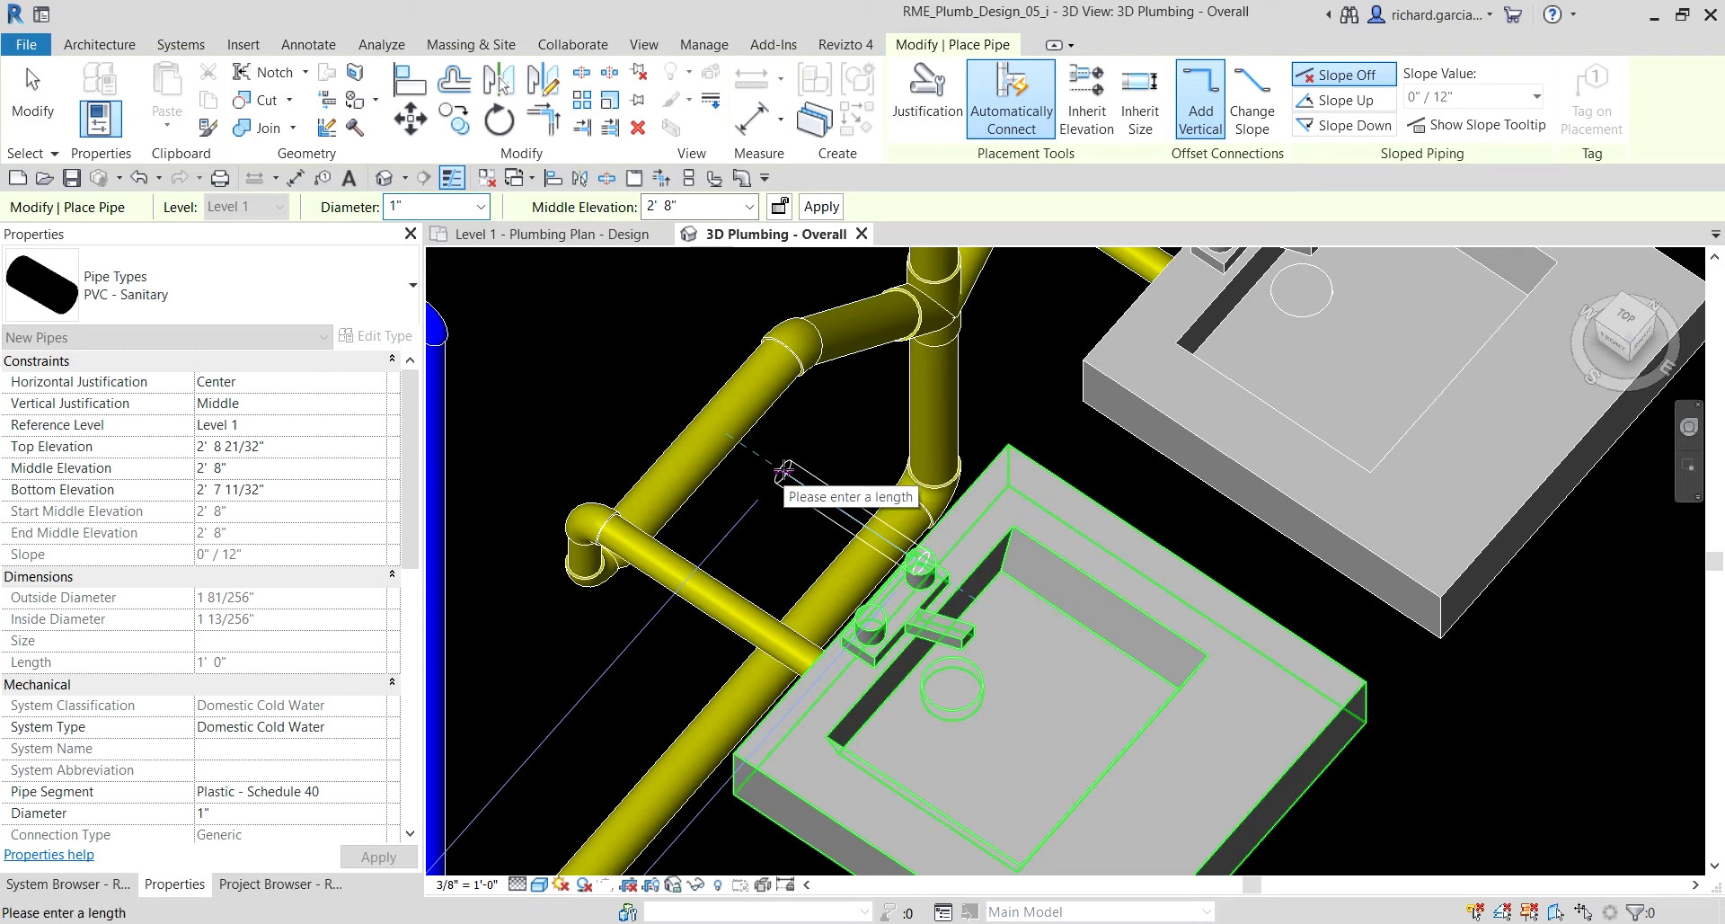
scroll(784, 470, "down", 5)
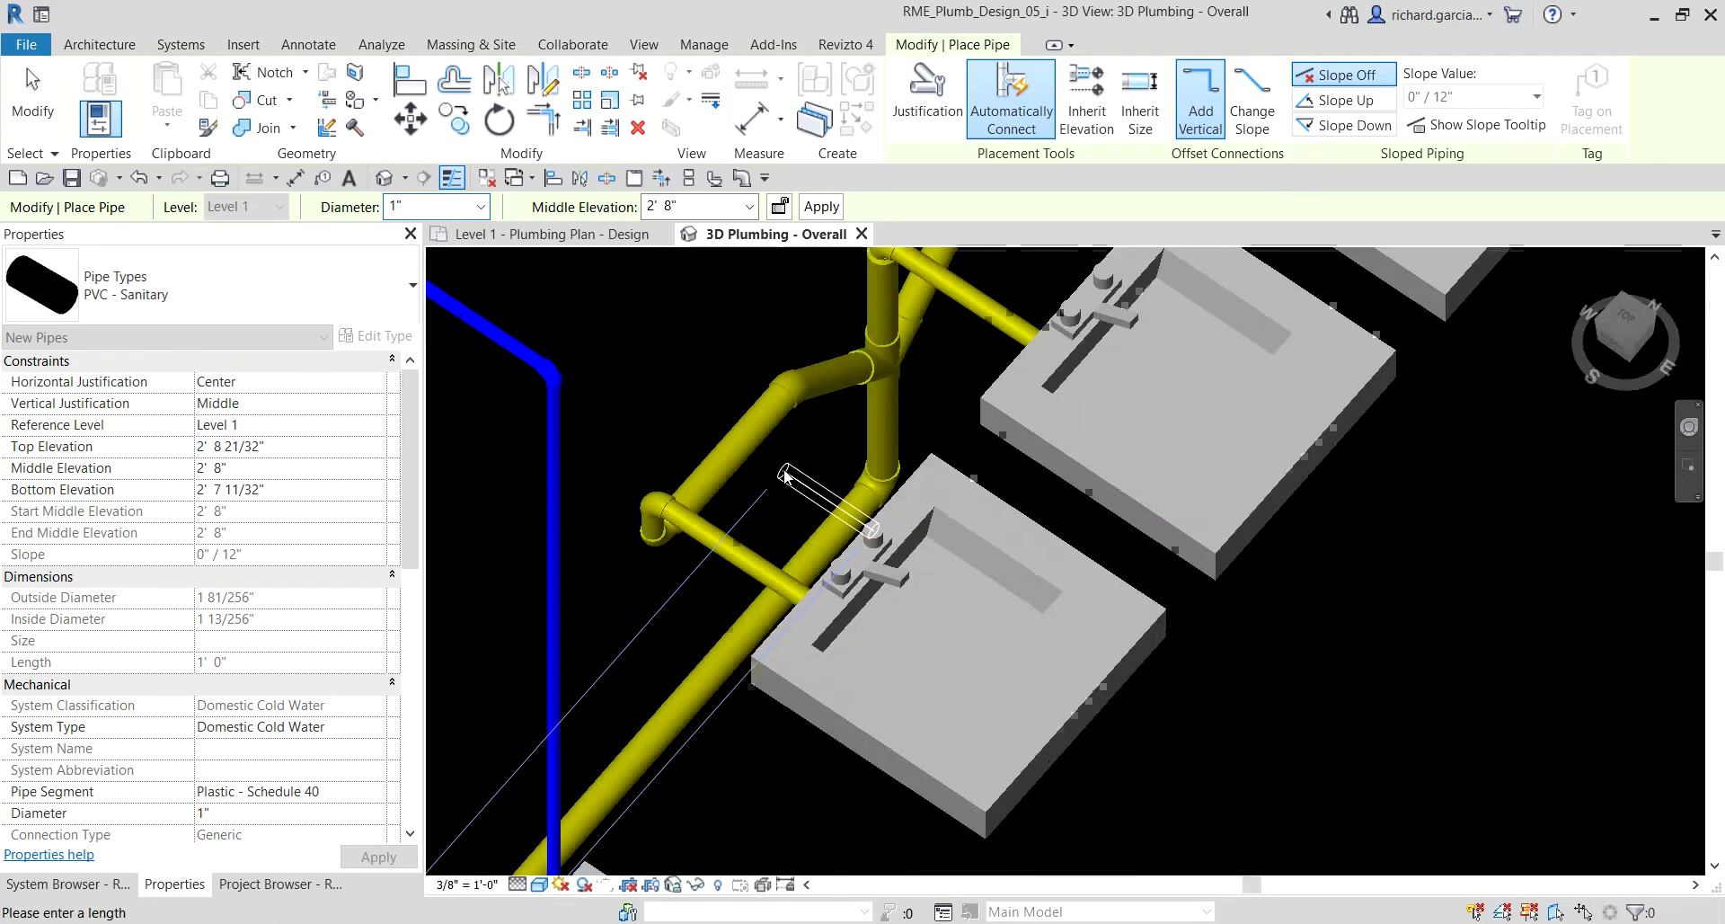
type("7")
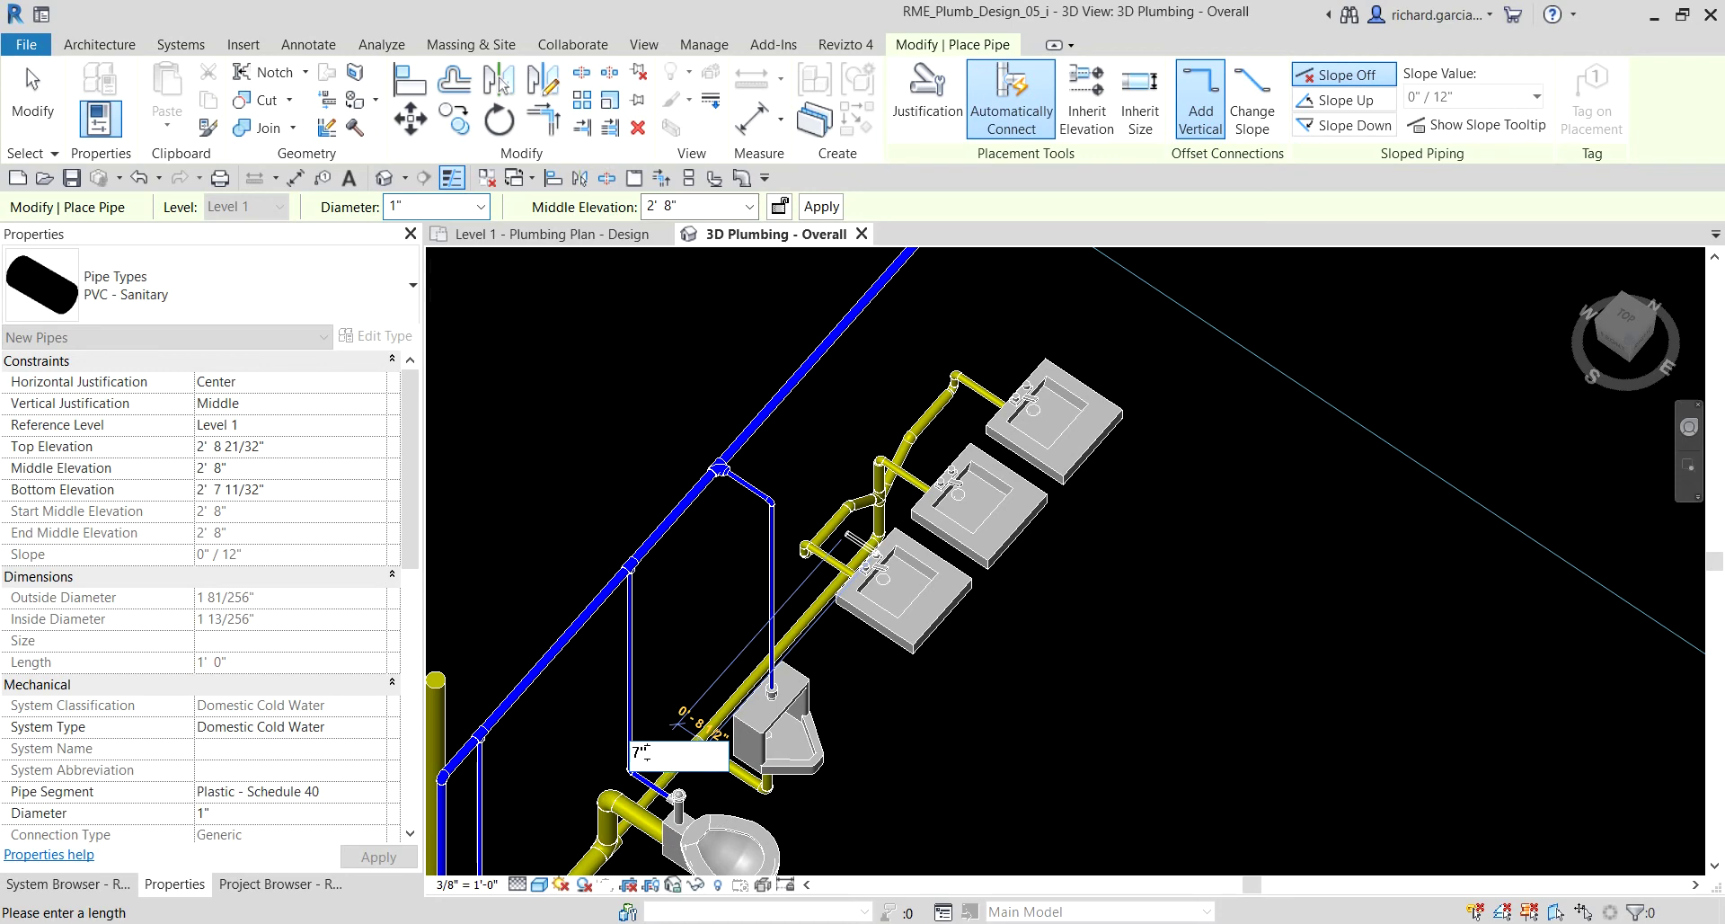
key("Return")
- Set the middle elevation to 4' 0" and run the 1" pipe behind the three lavatories to just past the farthest one
scroll(852, 458, "up", 3)
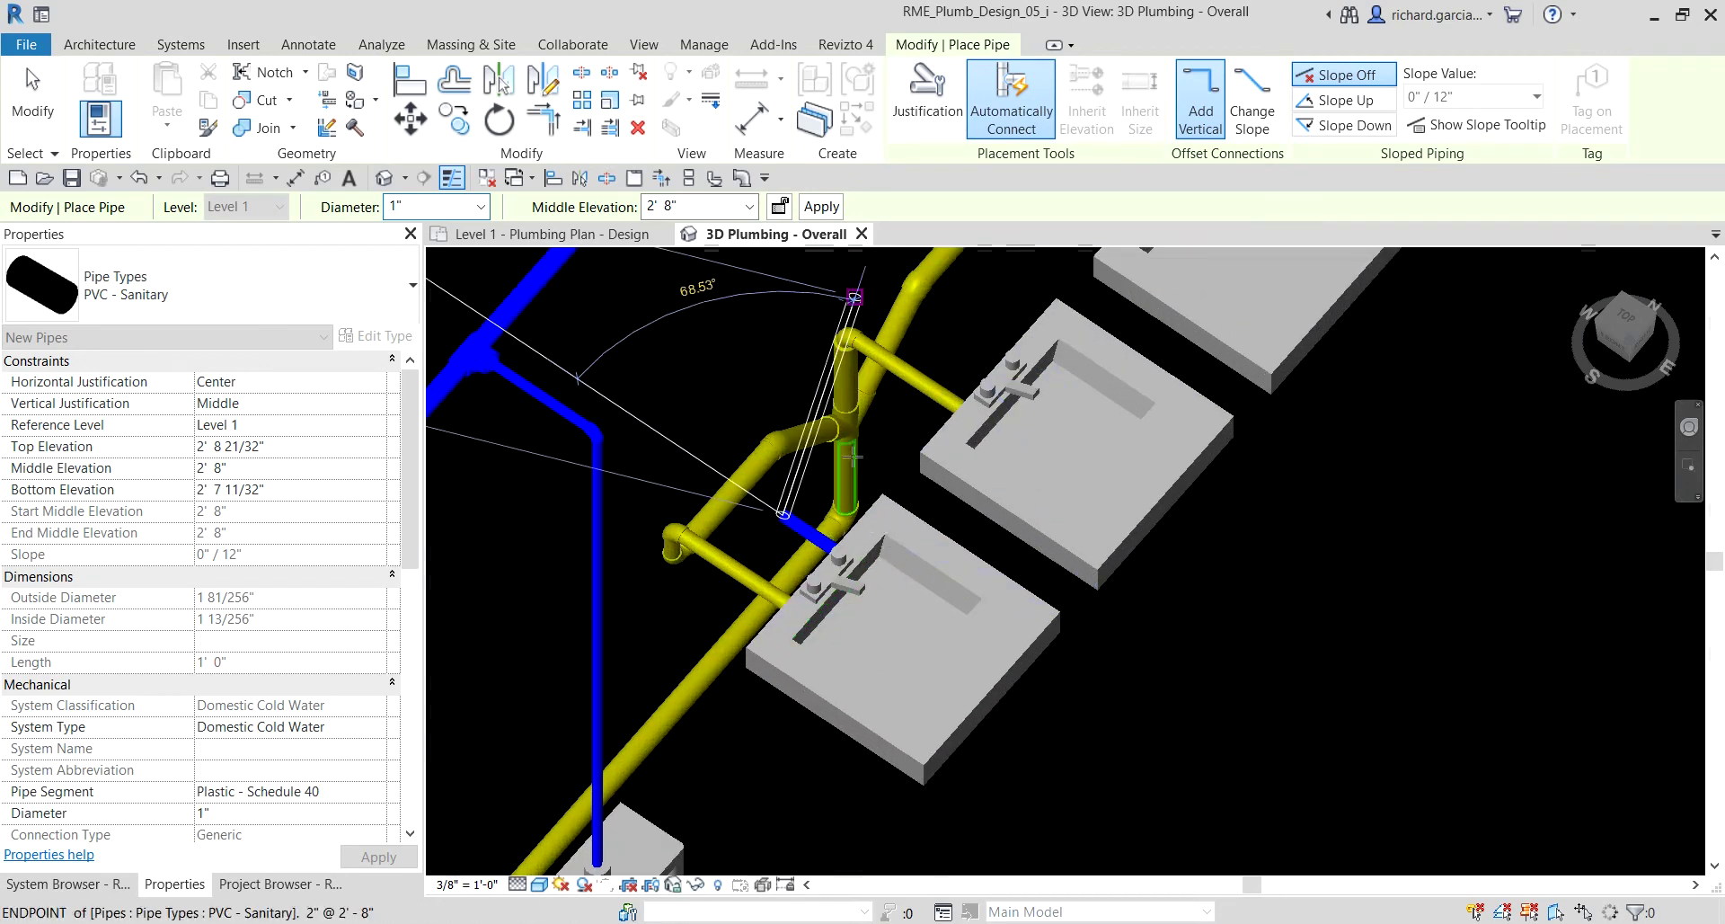
middle_click_drag(793, 478, 775, 537)
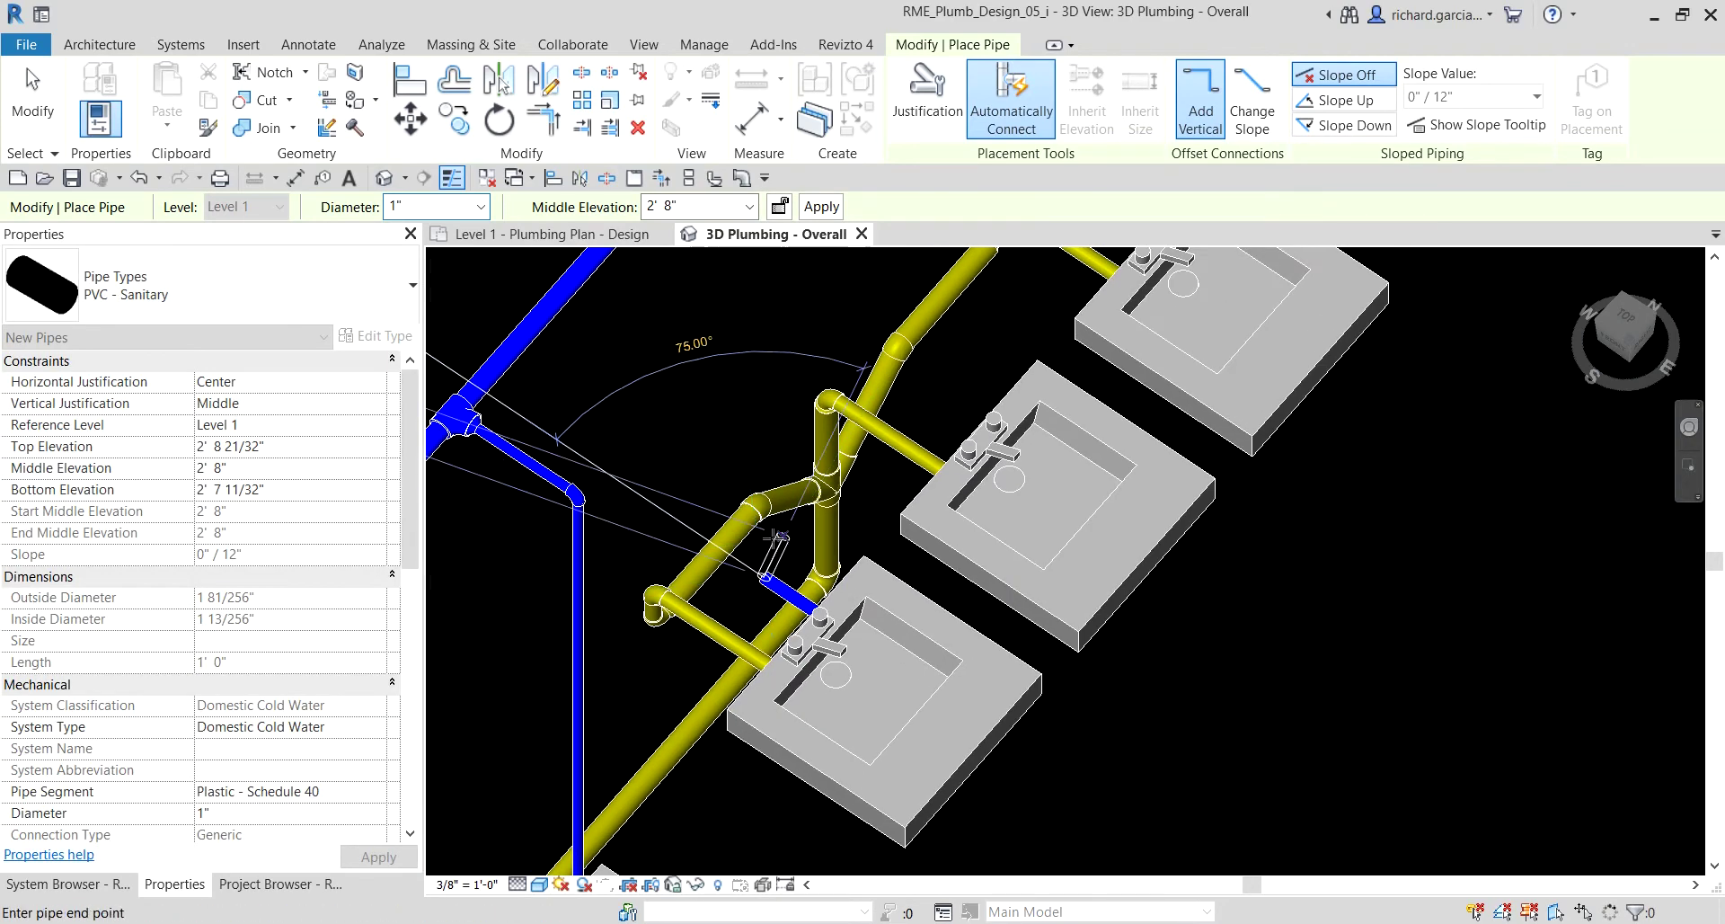
left_click(699, 203)
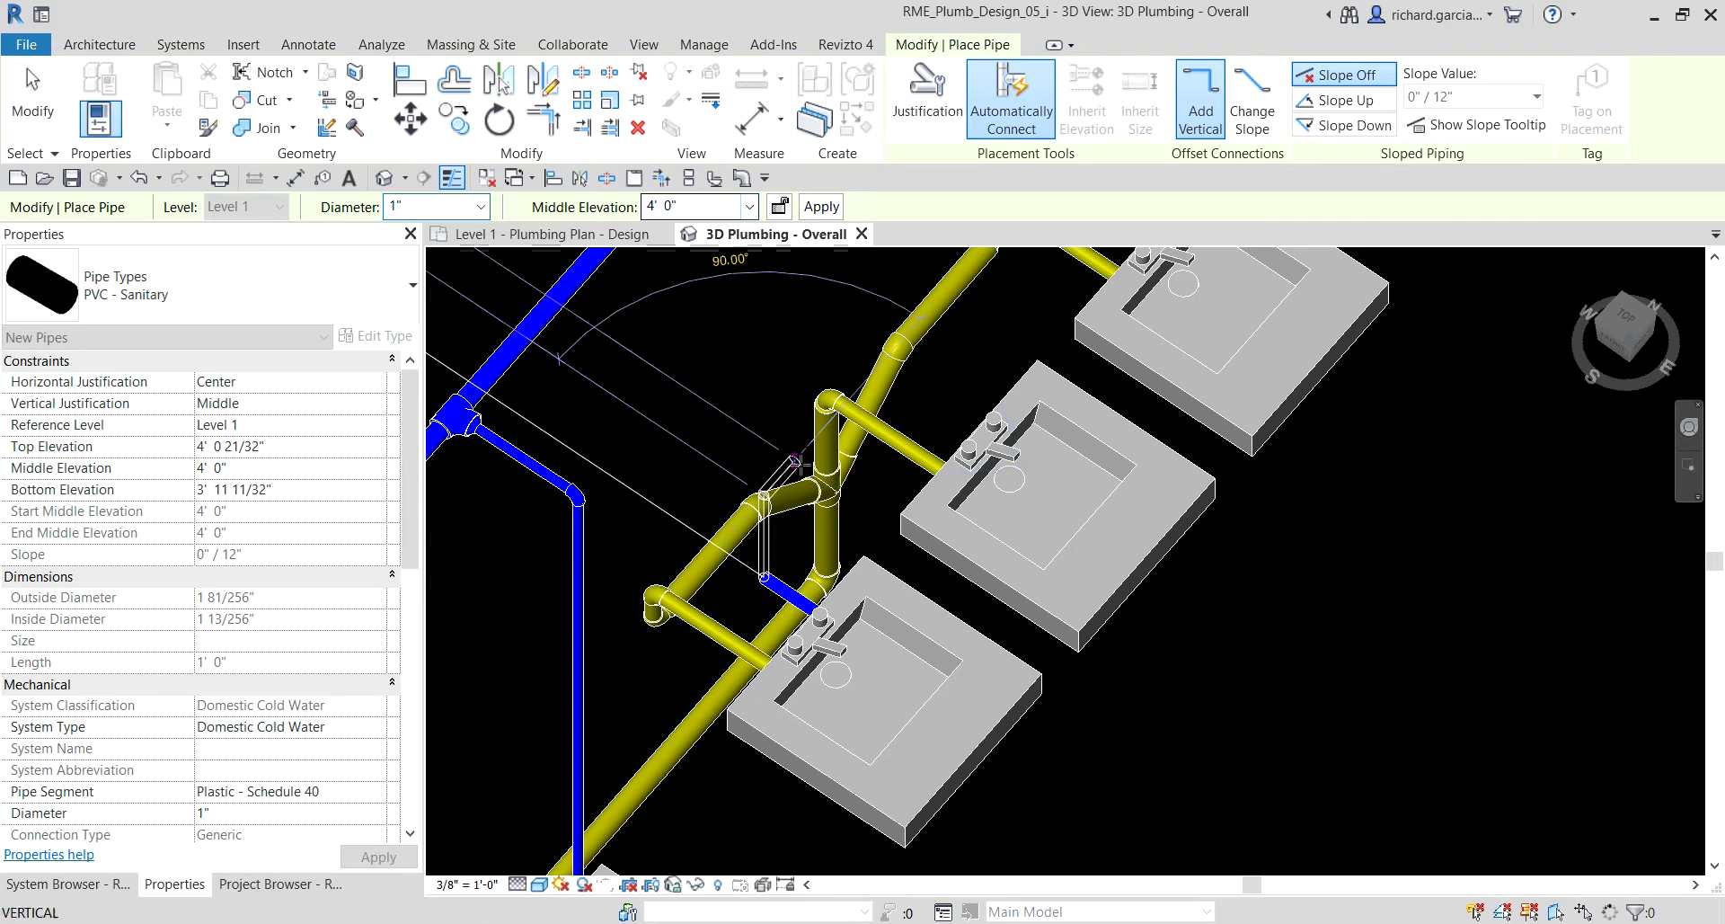
scroll(789, 531, "up", 2)
scroll(788, 532, "down", 1)
middle_click_drag(788, 532, 745, 553)
scroll(807, 510, "down", 2)
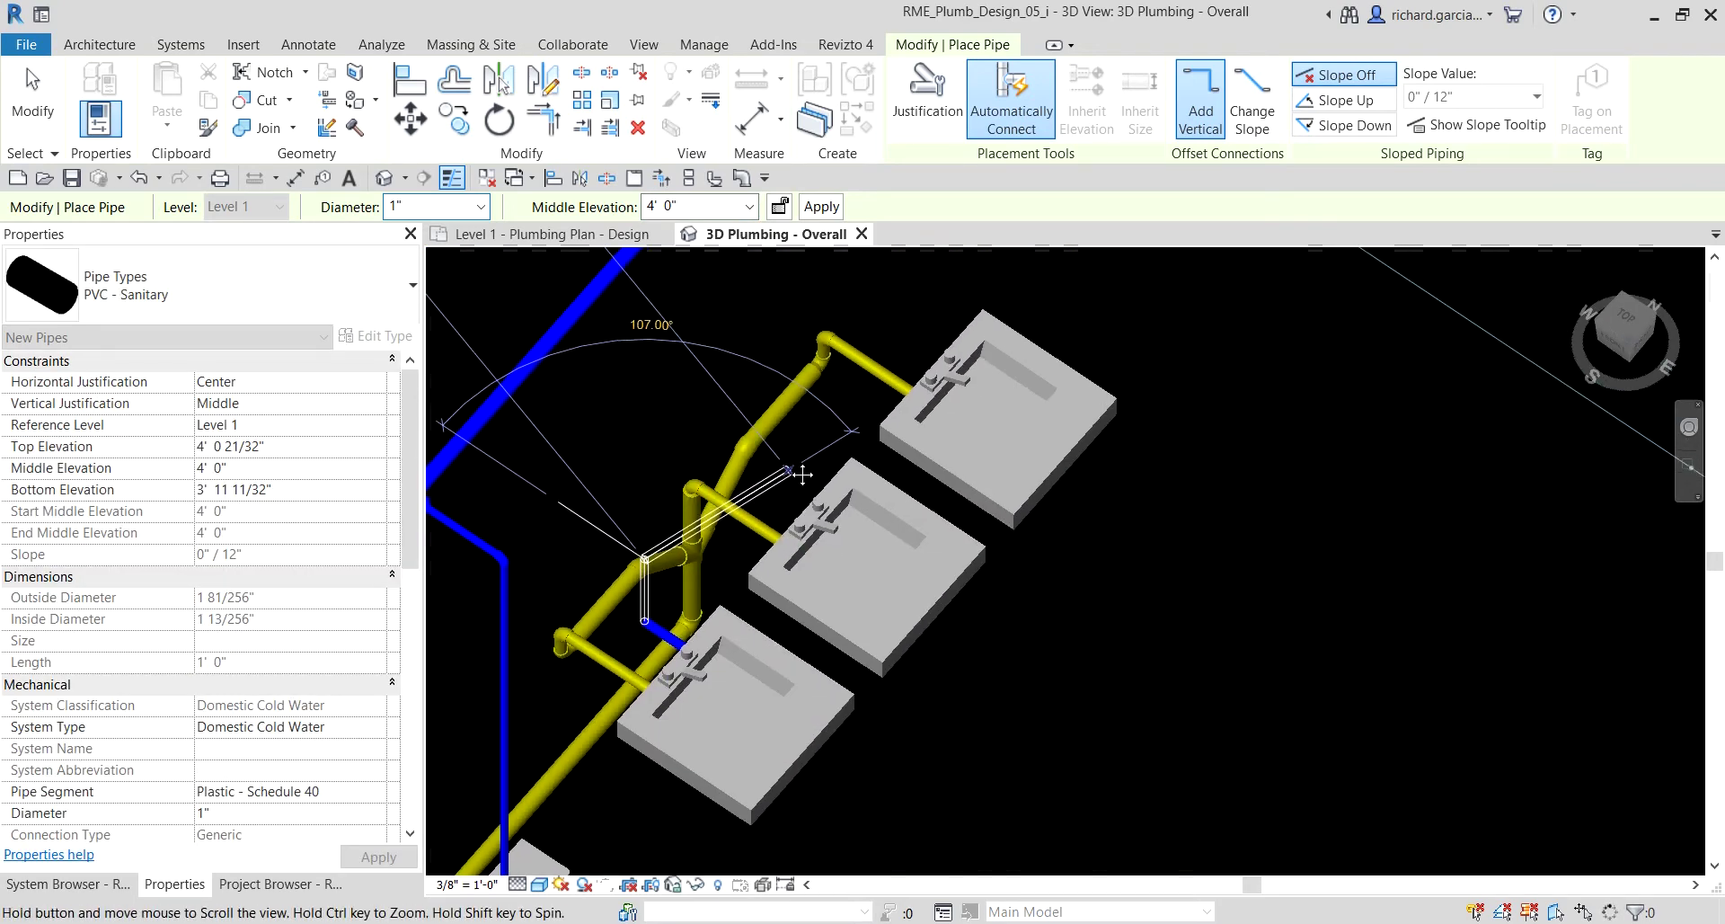
middle_click_drag(899, 503, 789, 492, "shift")
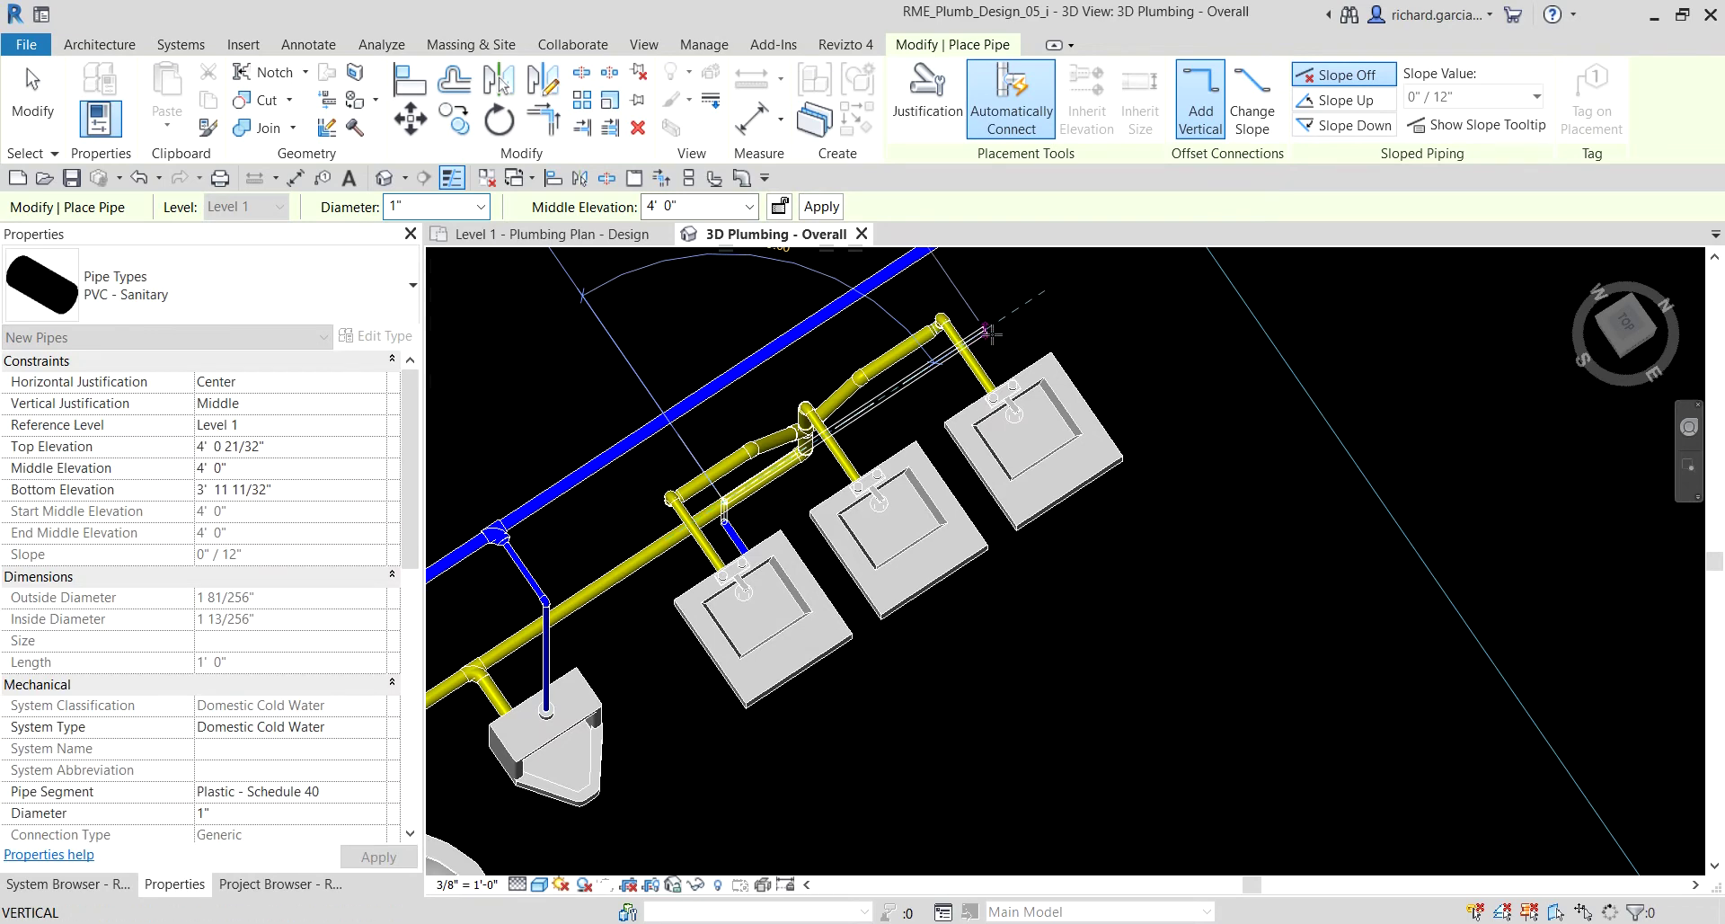
middle_click_drag(1018, 319, 1101, 435, "shift")
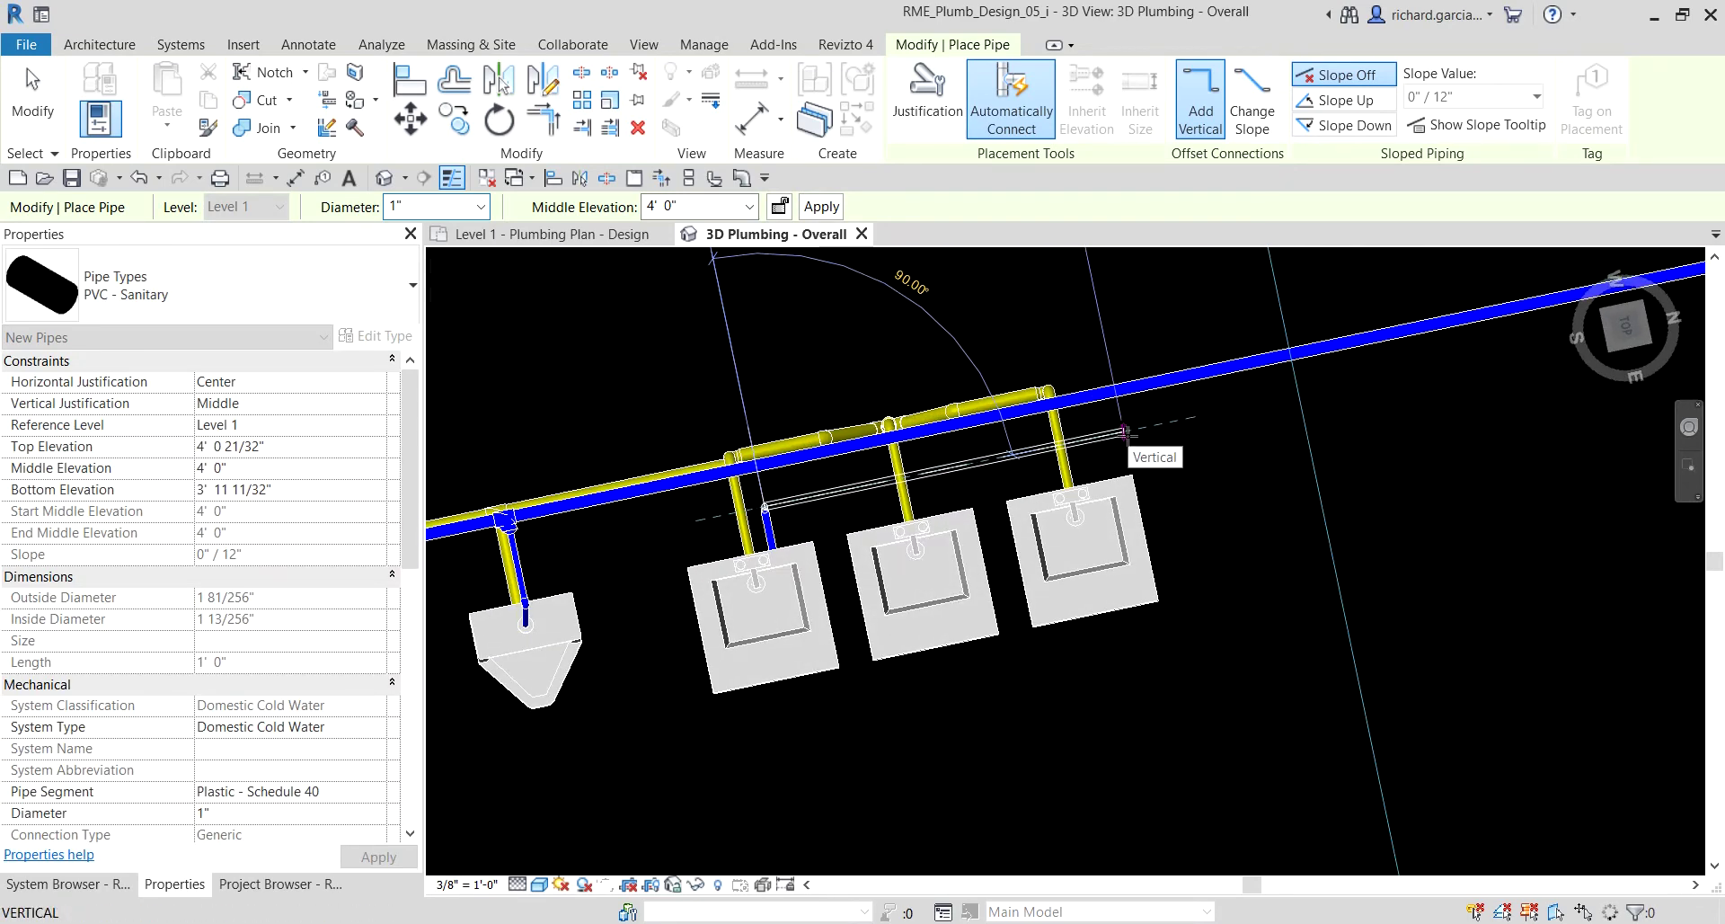
left_click(1125, 431)
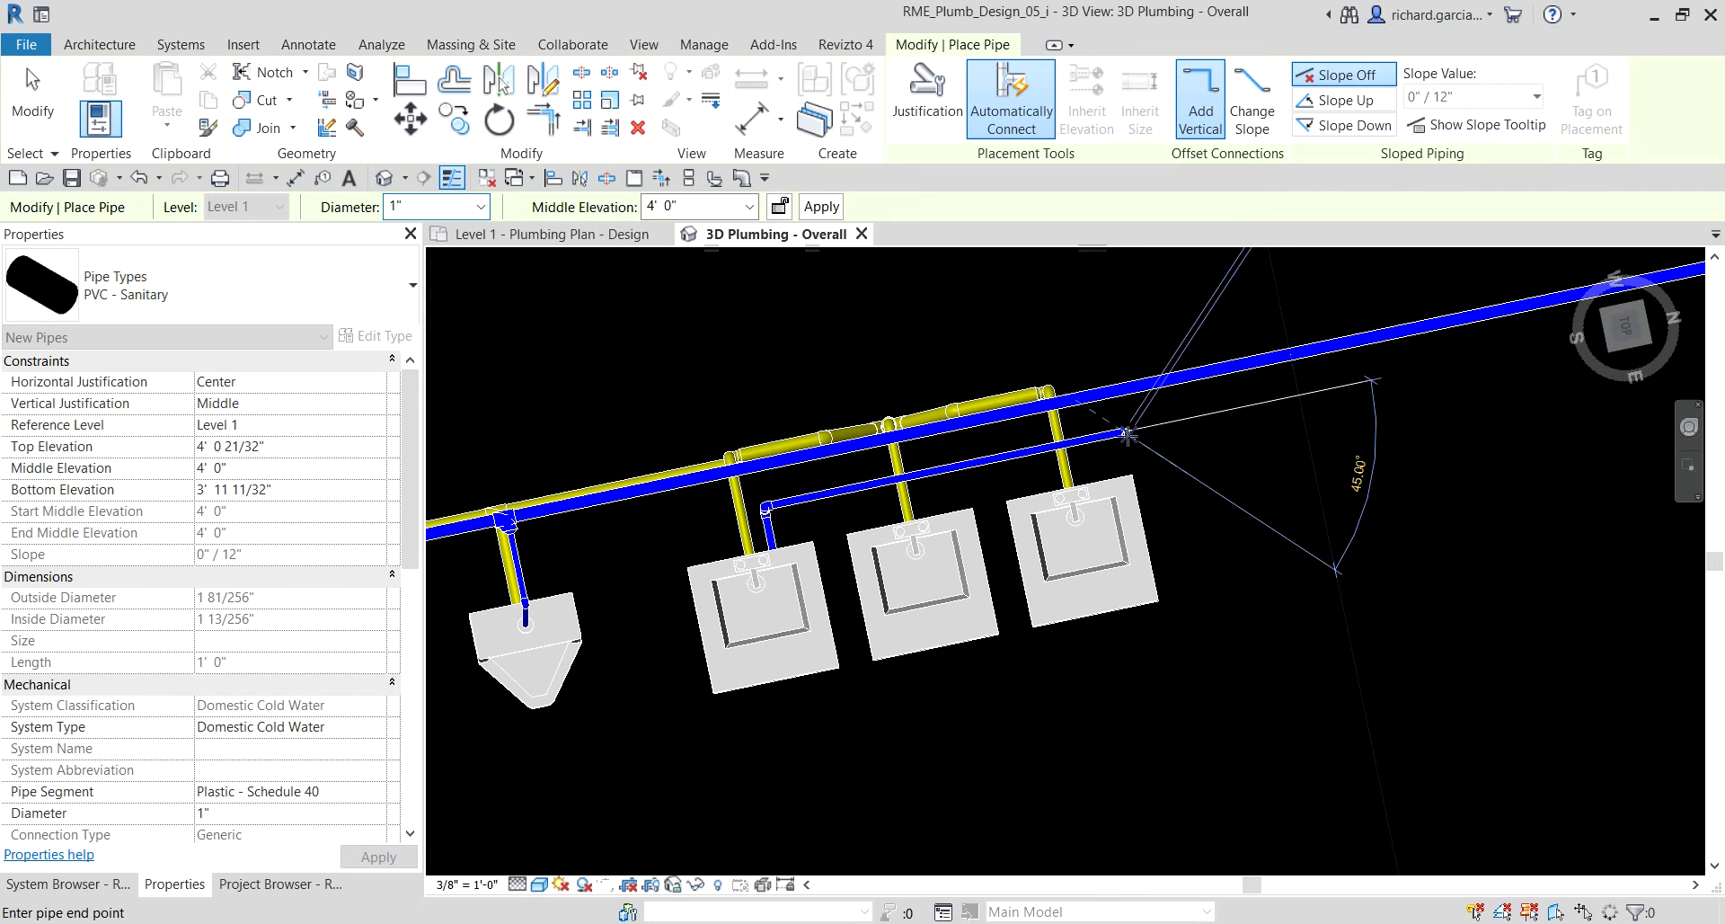
- Raise the lavatory branch to a middle elevation of 10' 0", join it perpendicular to the overhead cold water main, and end pipe placement
middle_click_drag(1127, 434, 1033, 422, "shift")
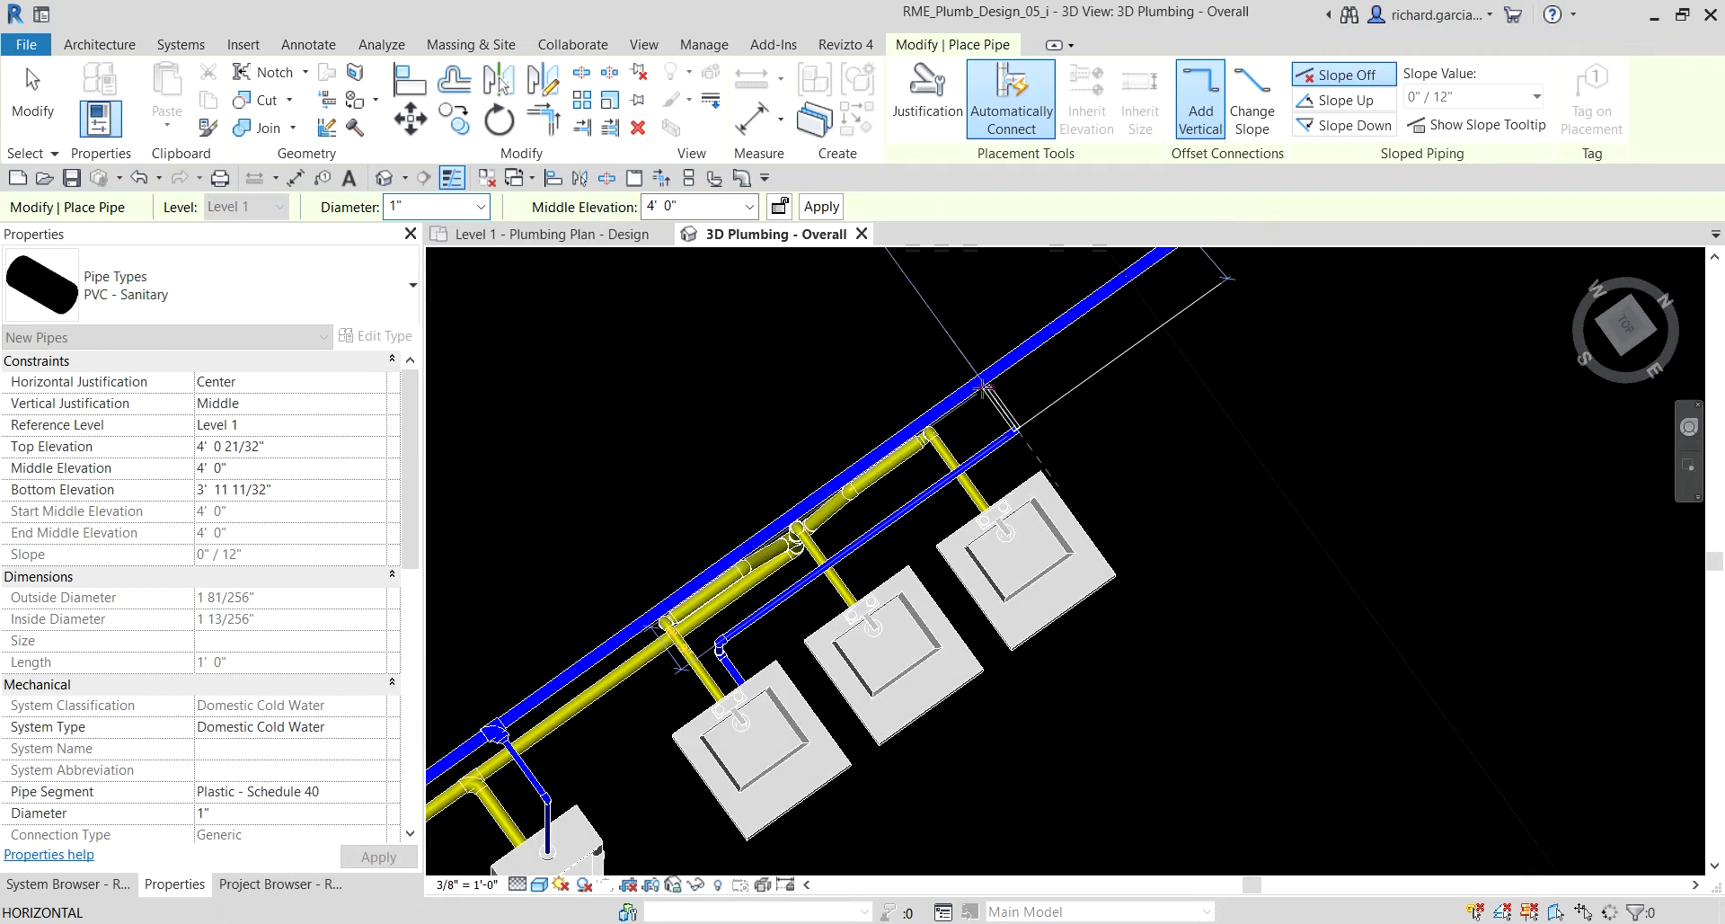
middle_click_drag(999, 401, 1049, 453, "shift")
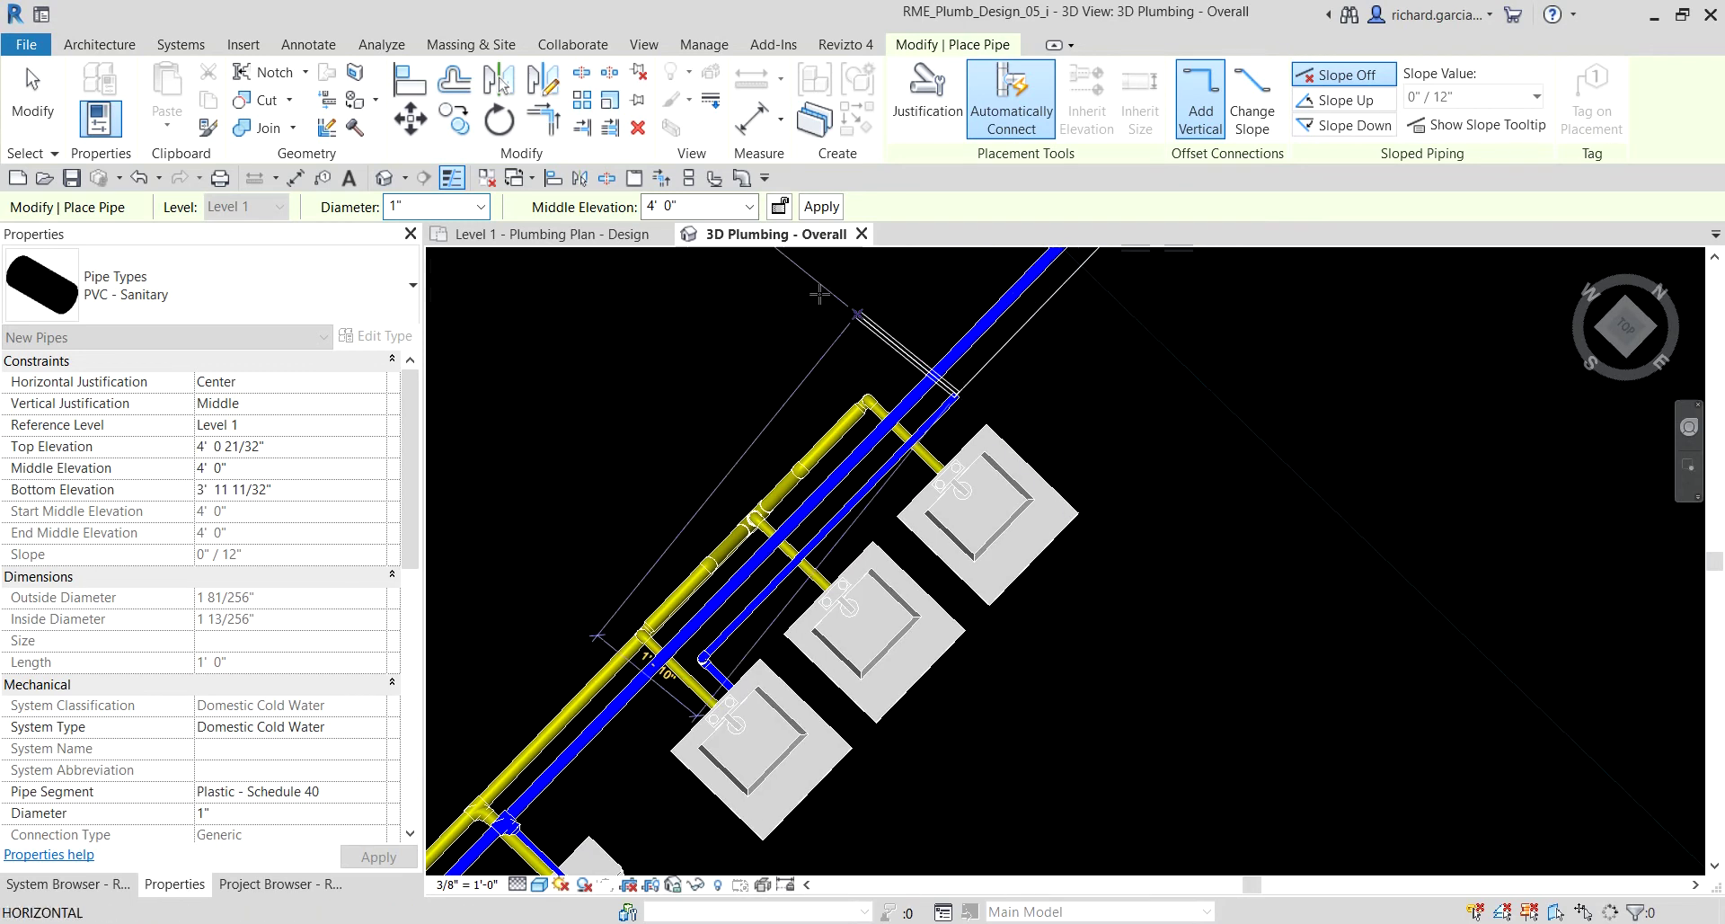
left_click(703, 206)
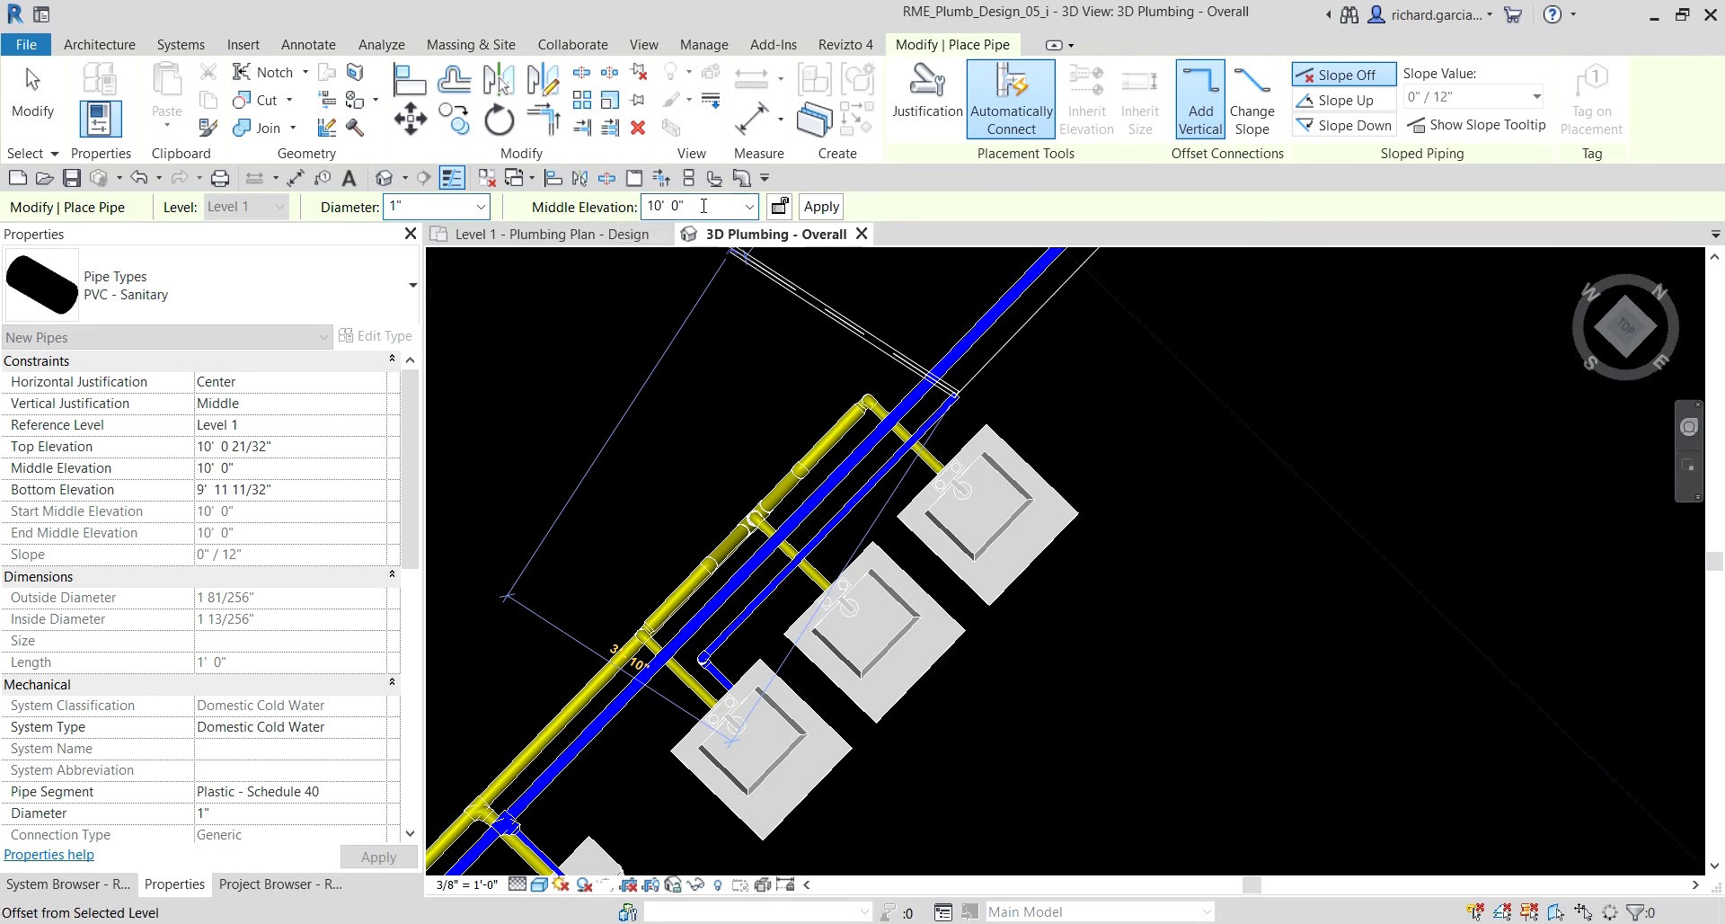
middle_click_drag(1533, 354, 991, 396, "shift")
scroll(992, 396, "up", 5)
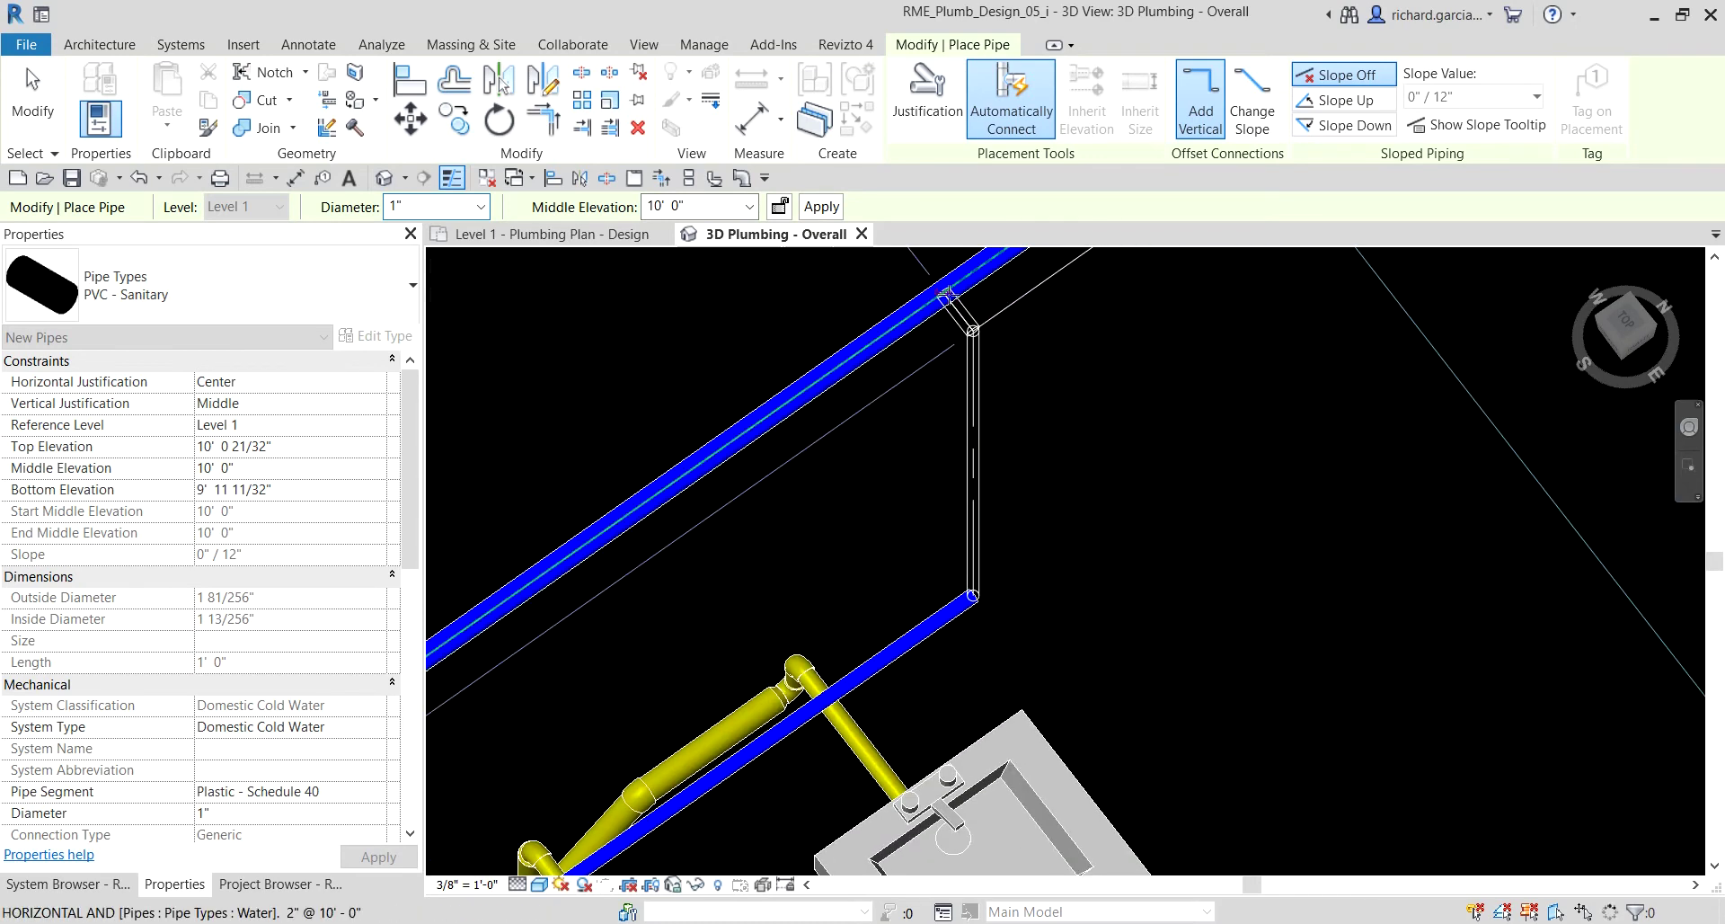
left_click(946, 294)
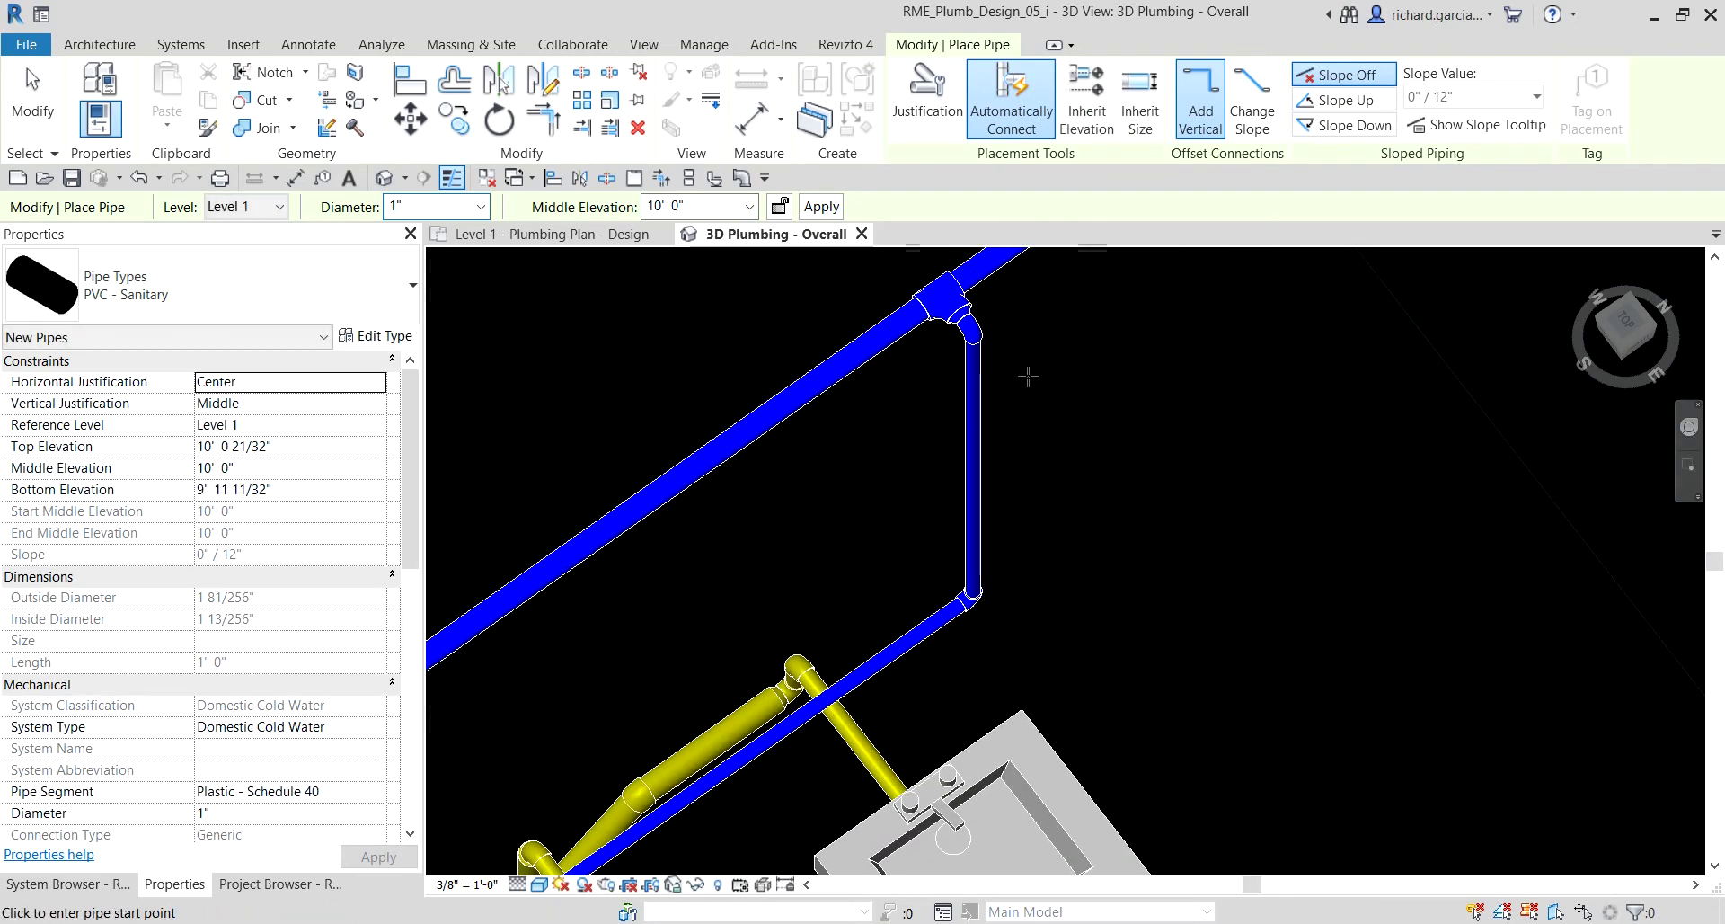
scroll(1058, 409, "down", 3)
middle_click_drag(1039, 539, 1156, 465)
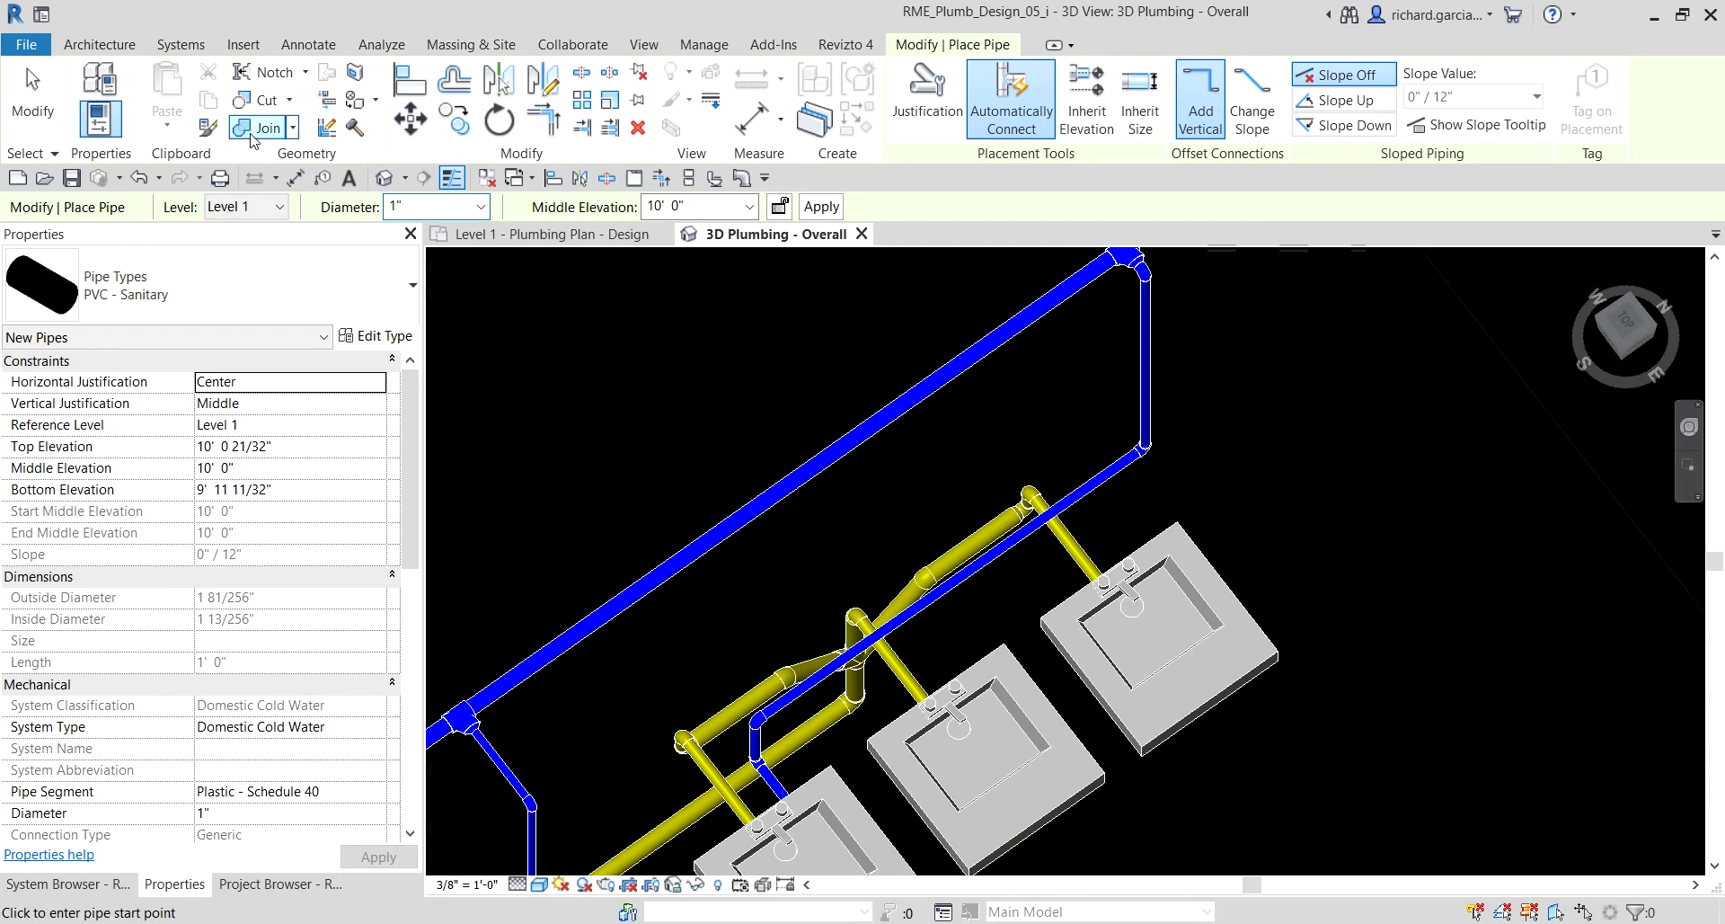
left_click(33, 98)
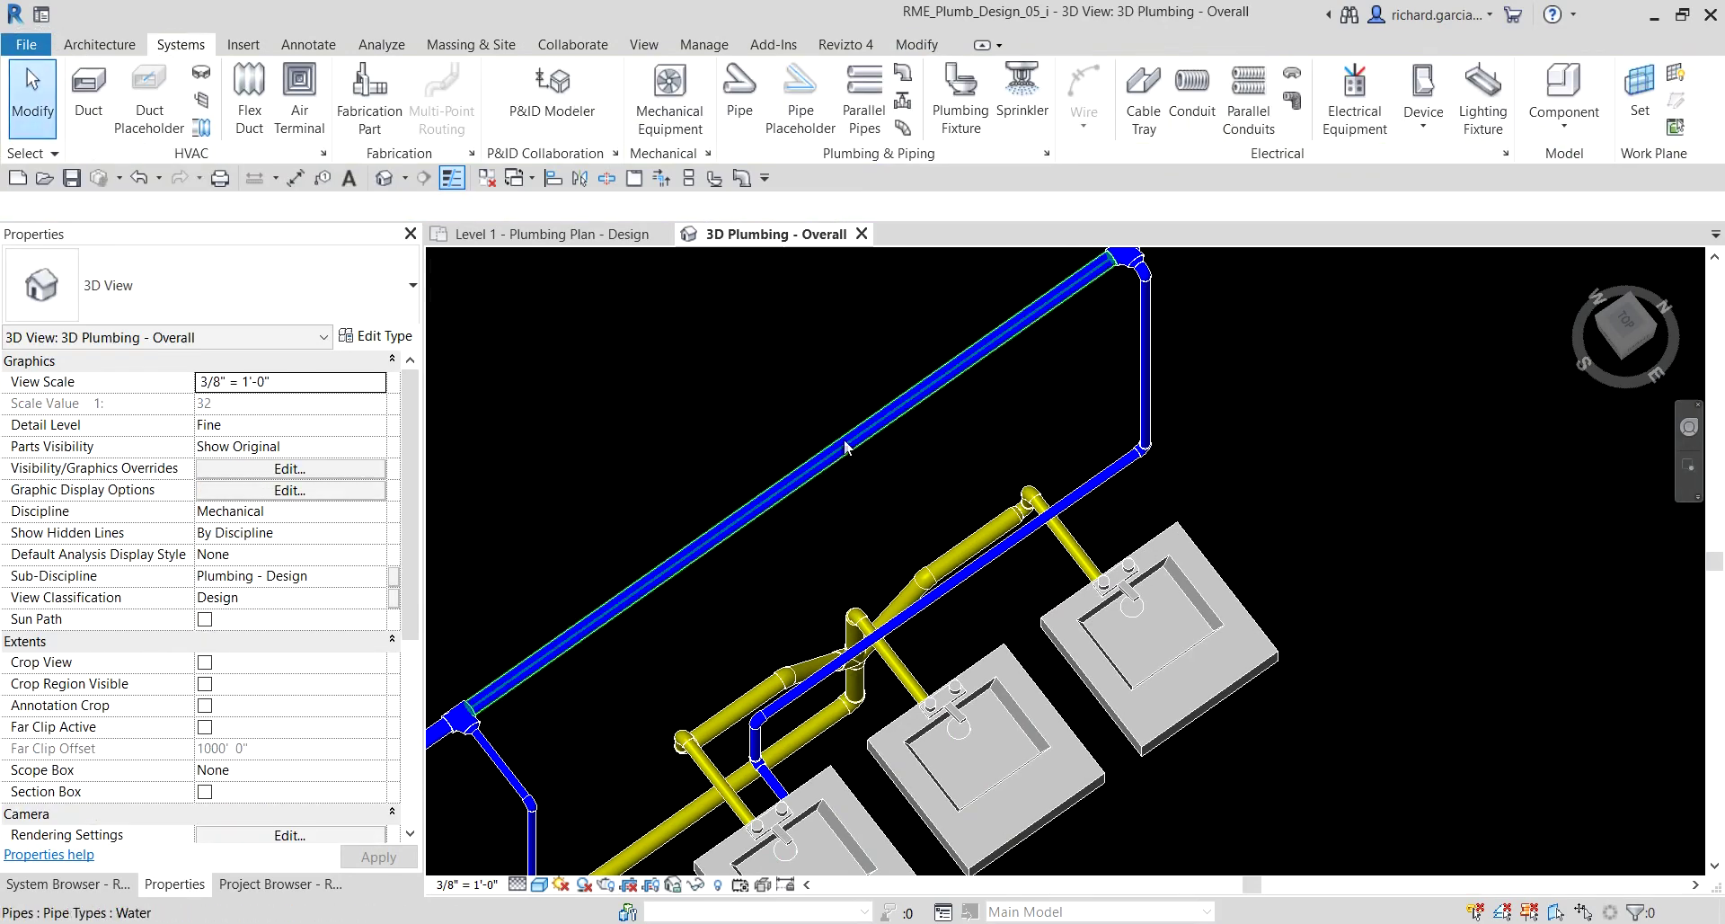
- Connect the domestic cold water connector of the lavatory farthest from the urinal into the horizontal branch pipe behind the lavatories with Connect Into
scroll(957, 578, "down", 3)
middle_click_drag(957, 578, 939, 537, "shift")
scroll(914, 571, "up", 3)
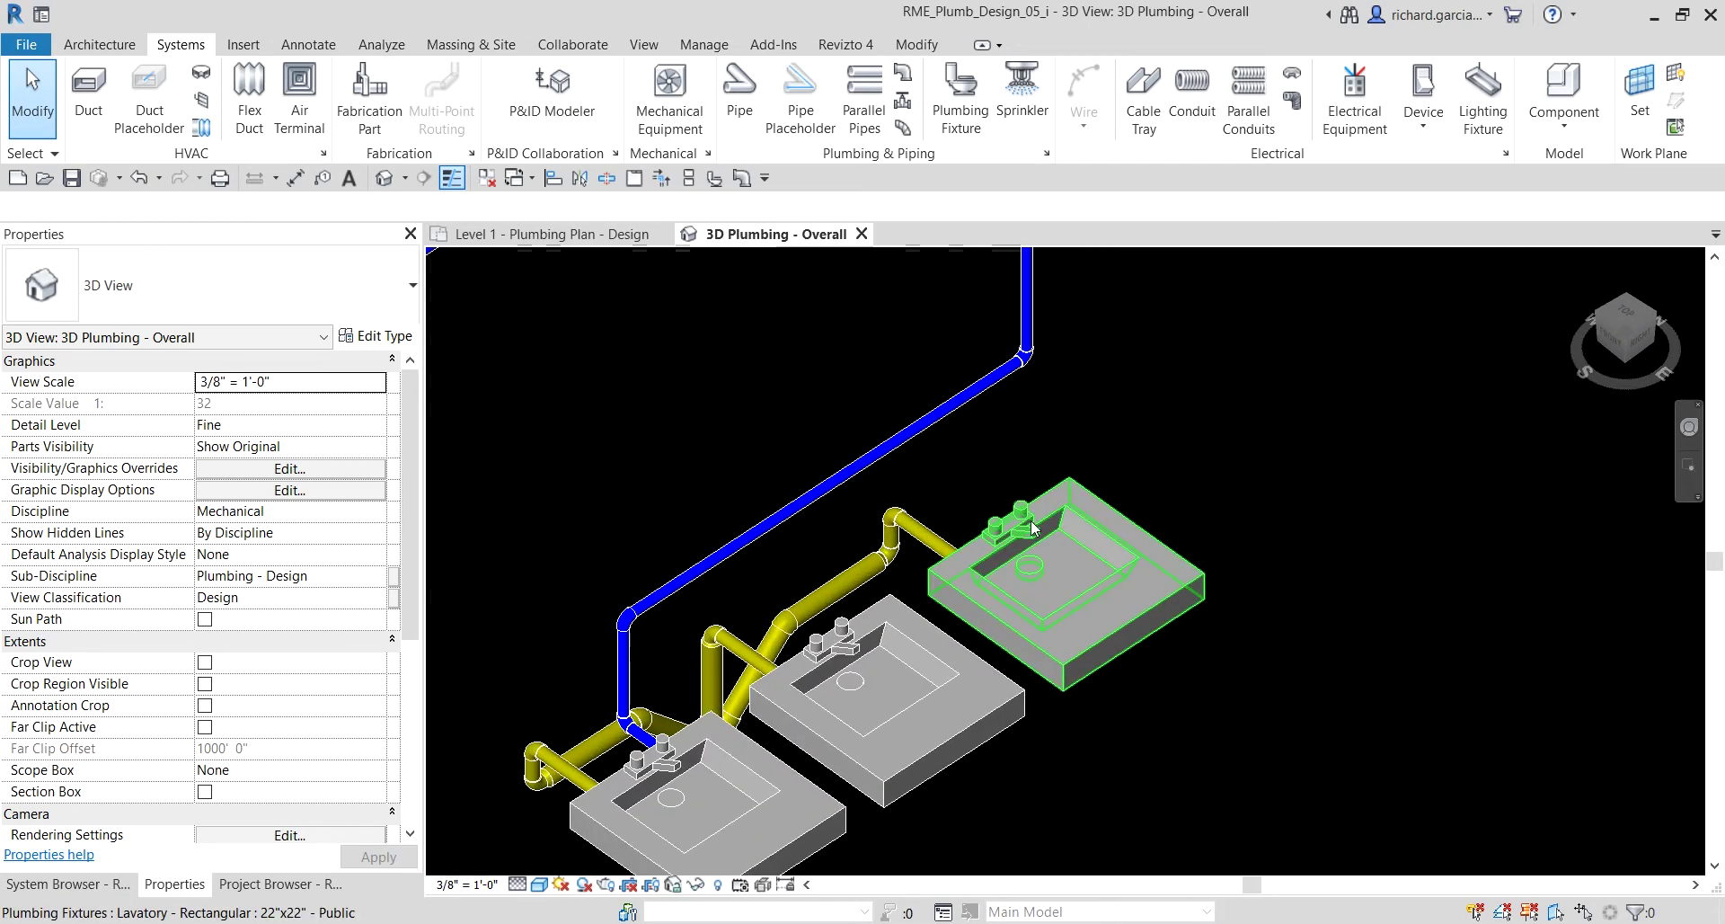
scroll(1015, 515, "up", 3)
left_click(1029, 499)
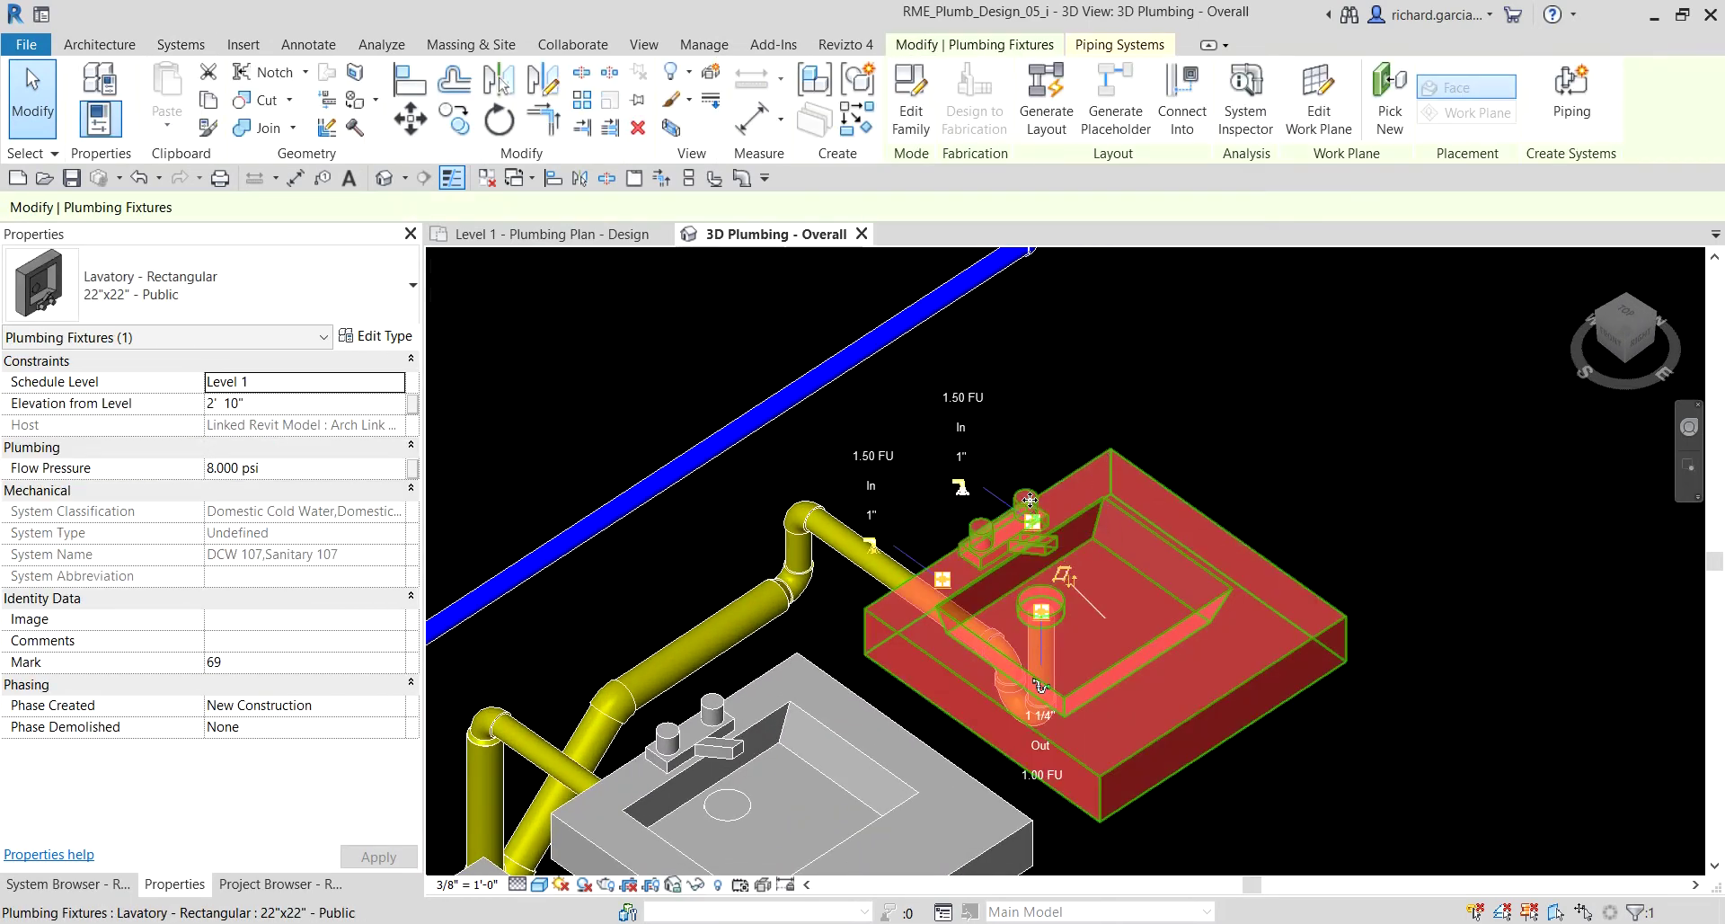
middle_click_drag(1054, 505, 1092, 458, "shift")
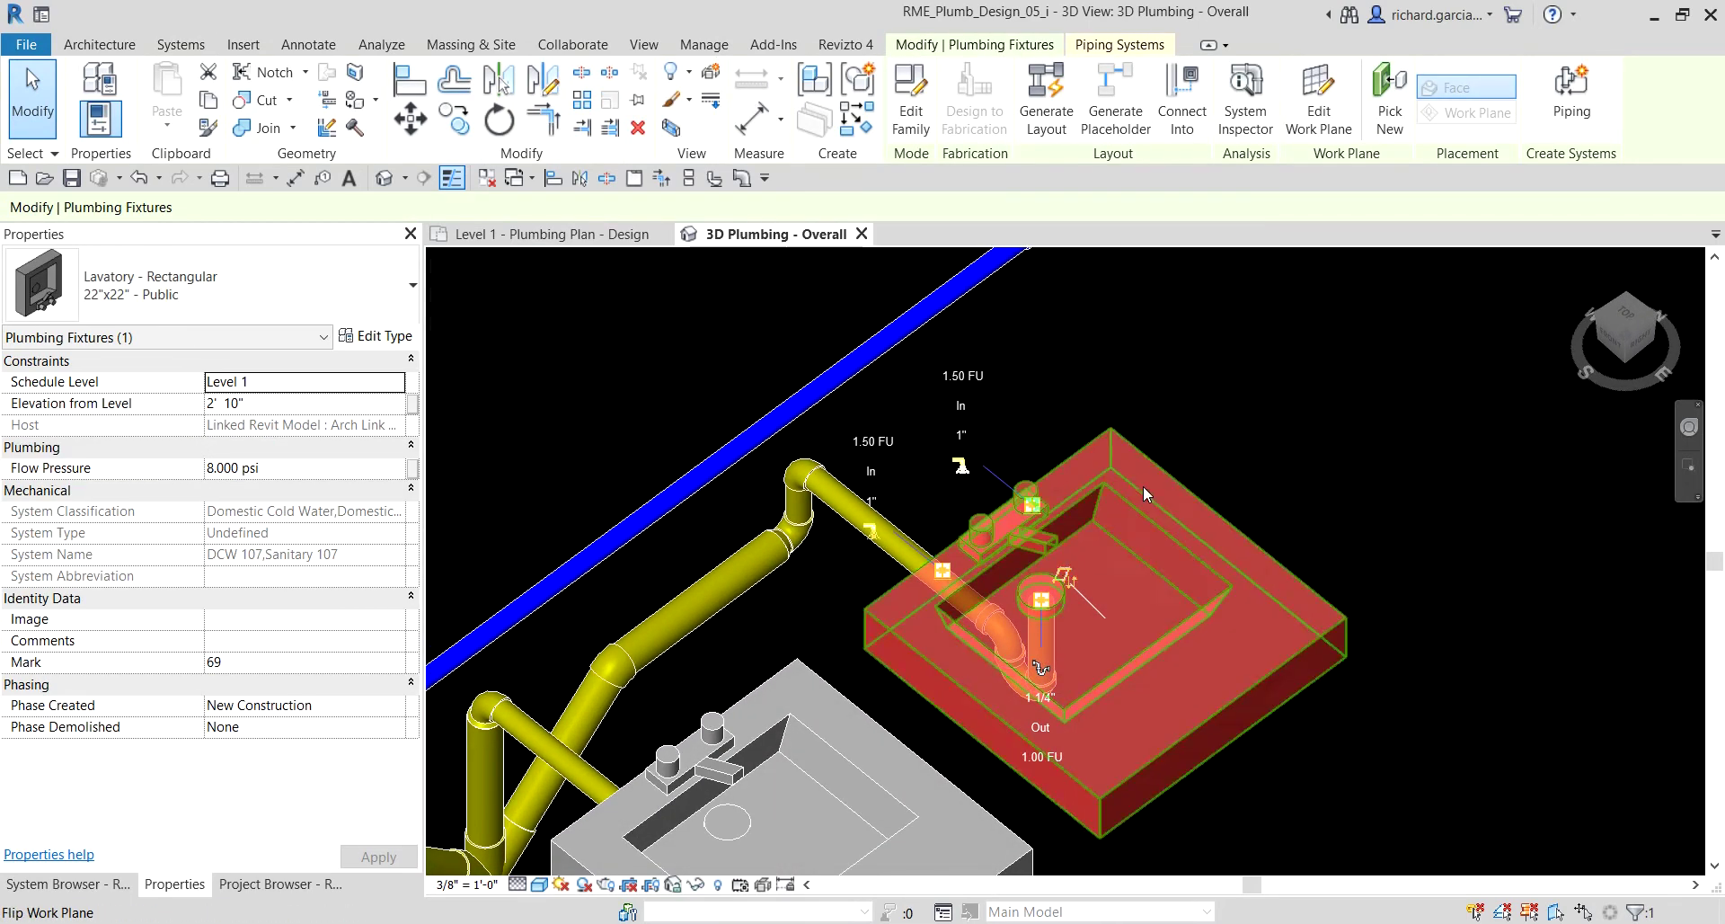
left_click(1176, 108)
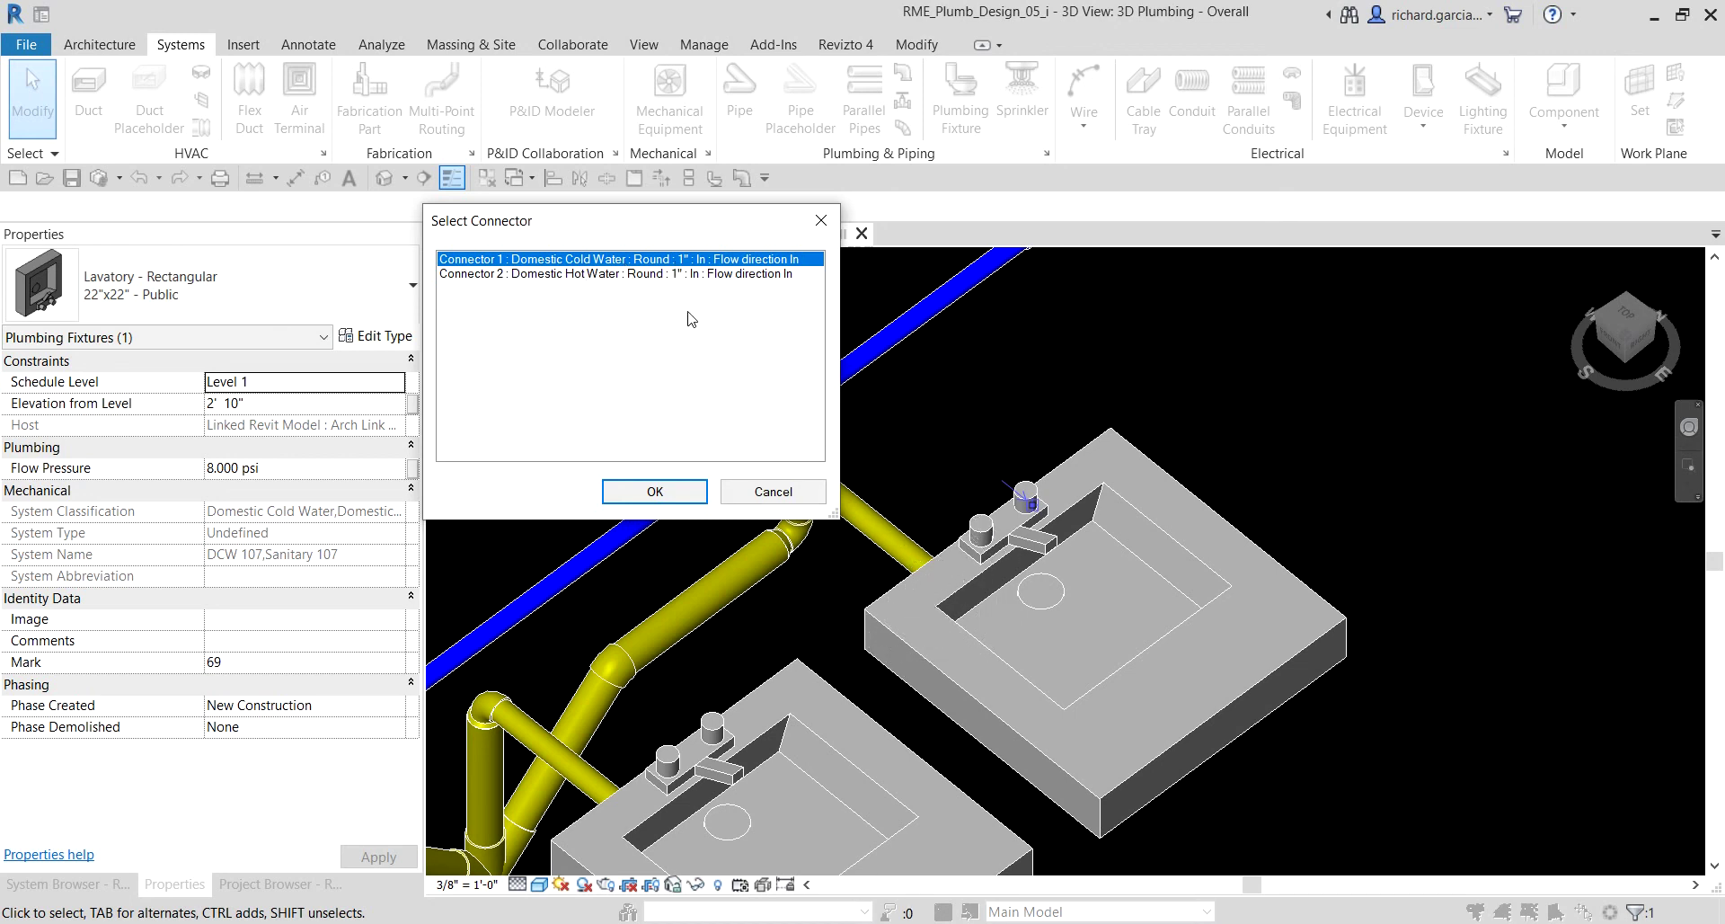
left_click(529, 279)
left_click(664, 497)
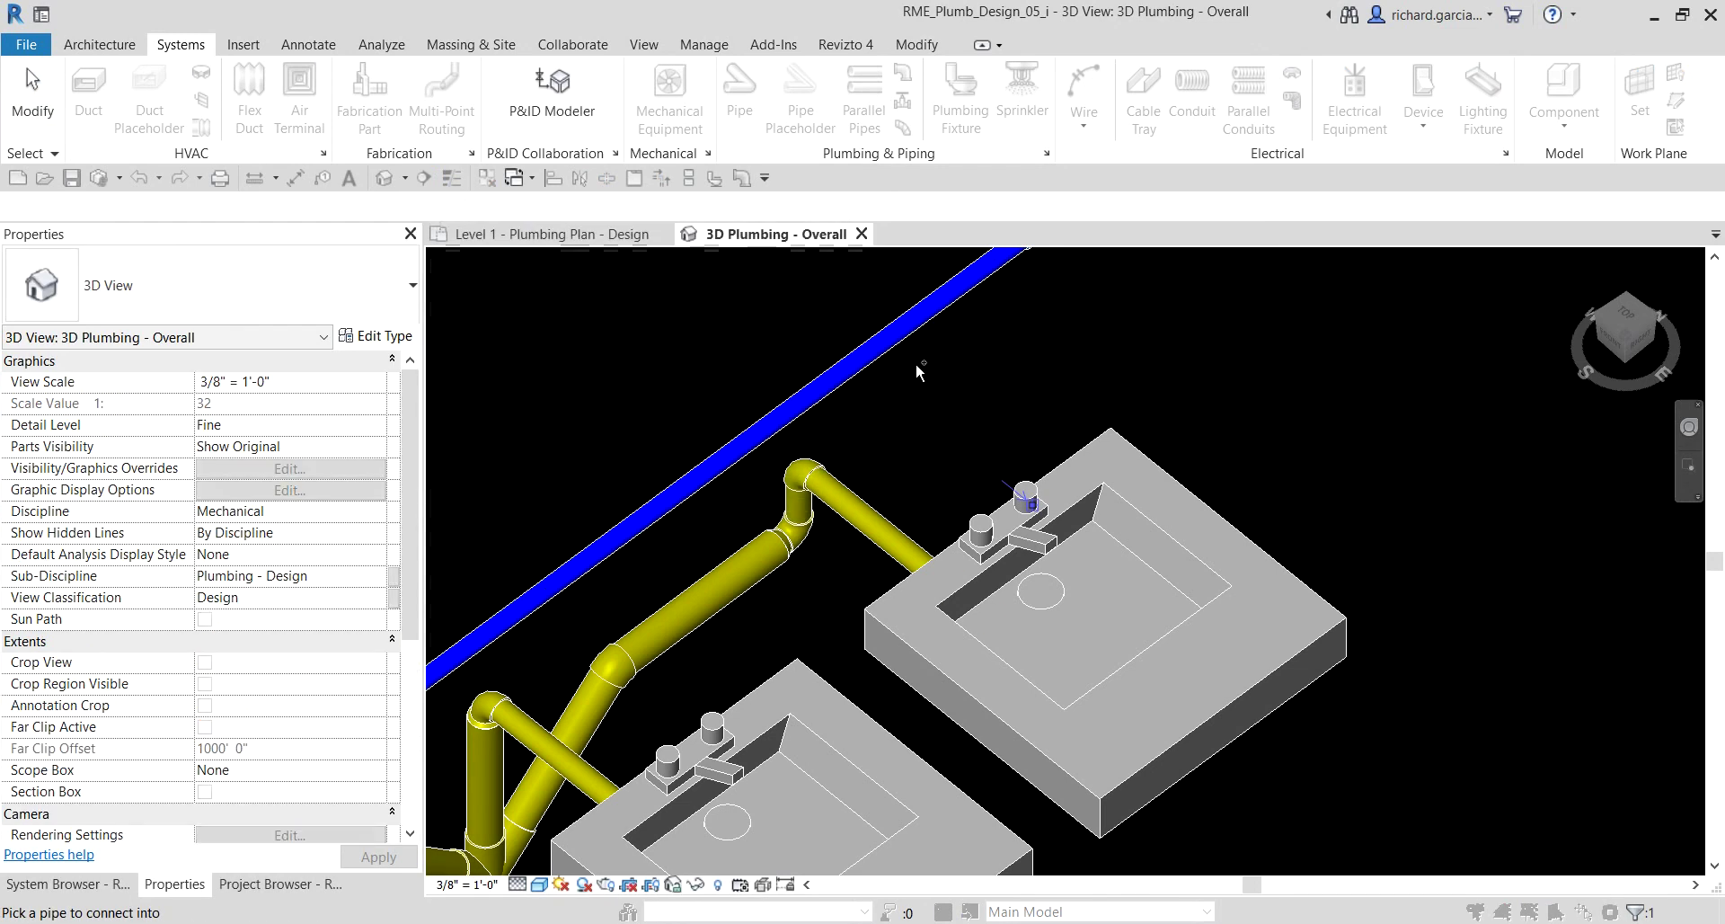
left_click(900, 347)
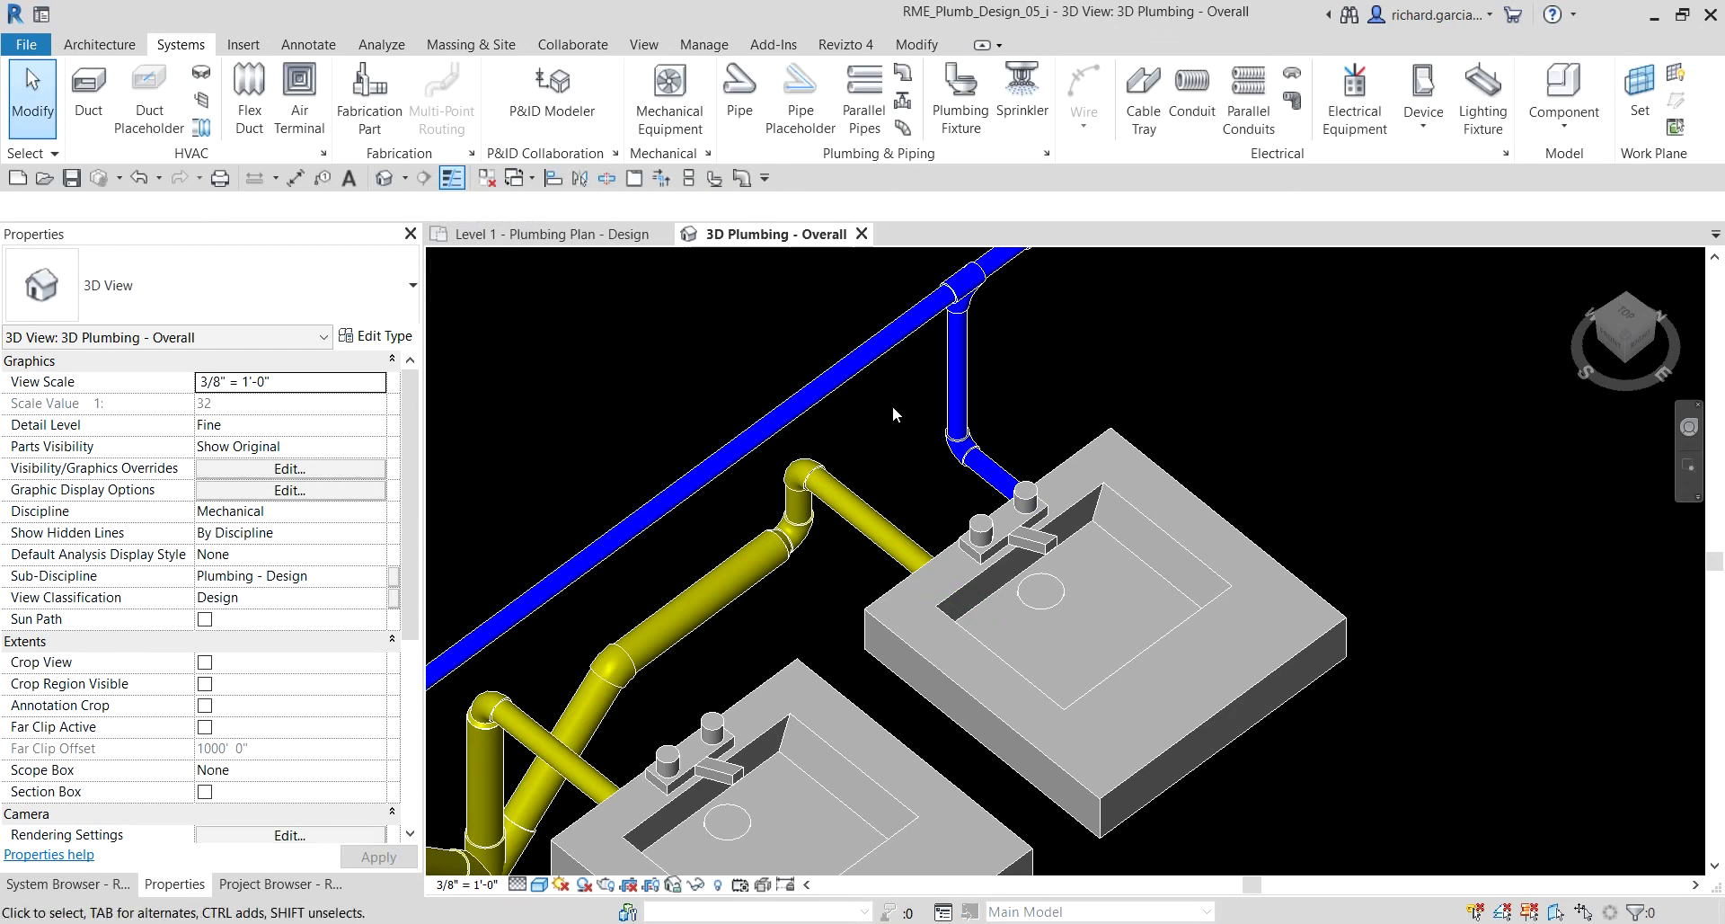
- Connect the middle lavatory's domestic cold water connector into the same horizontal branch pipe with Connect Into
scroll(889, 422, "down", 2)
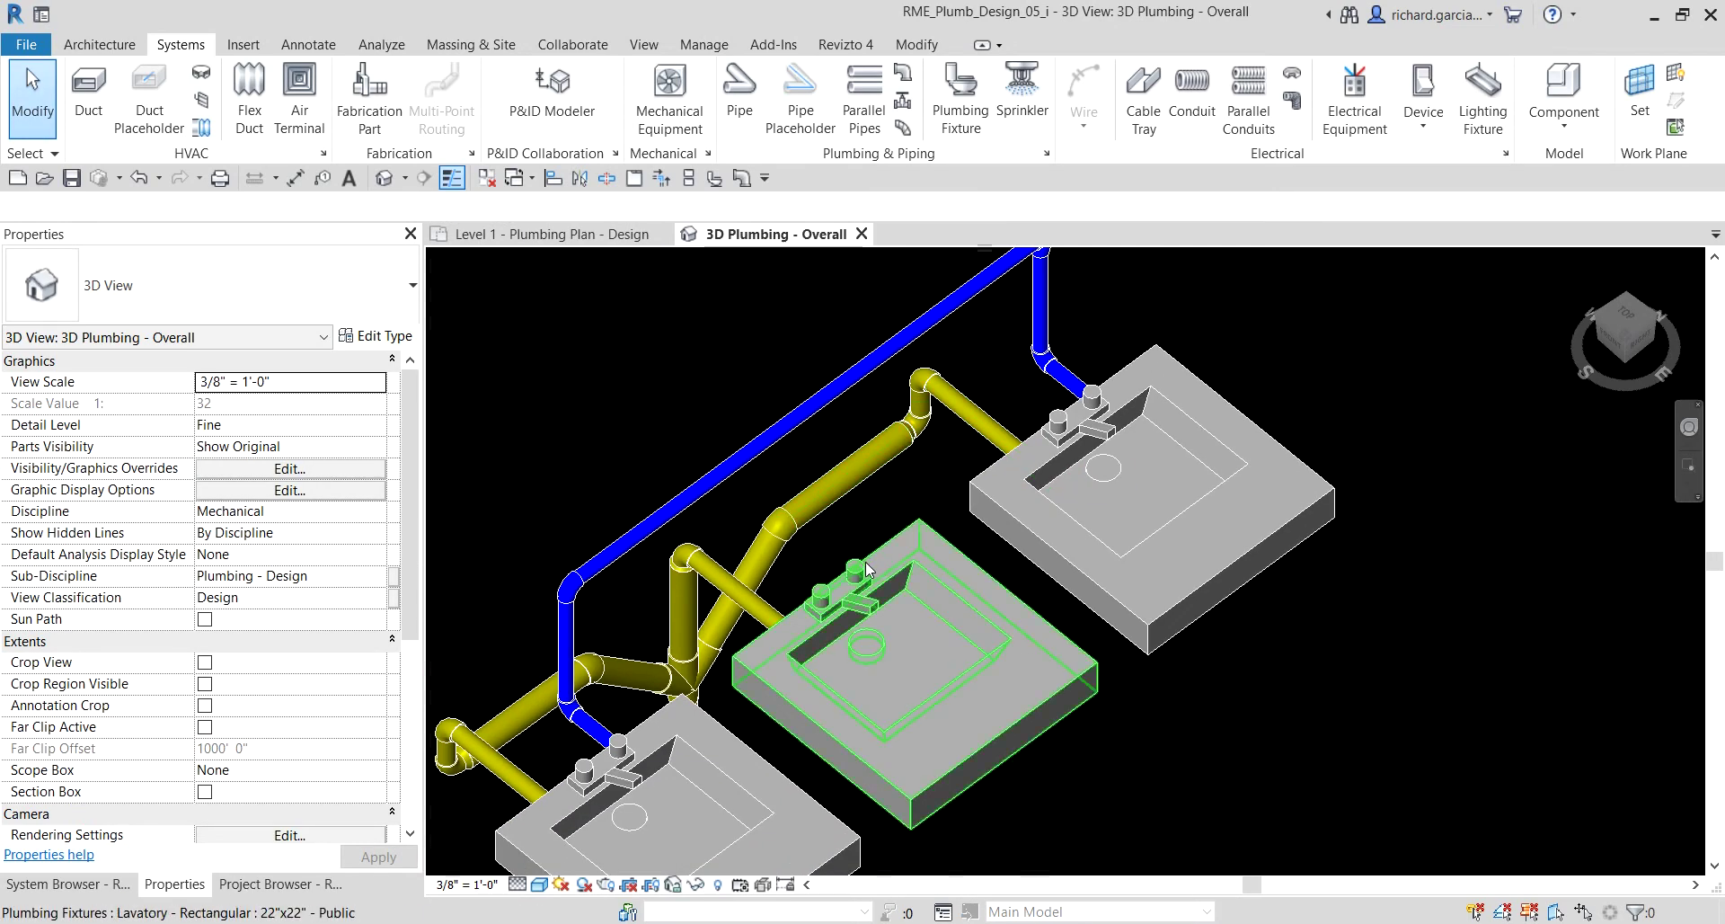
left_click(865, 562)
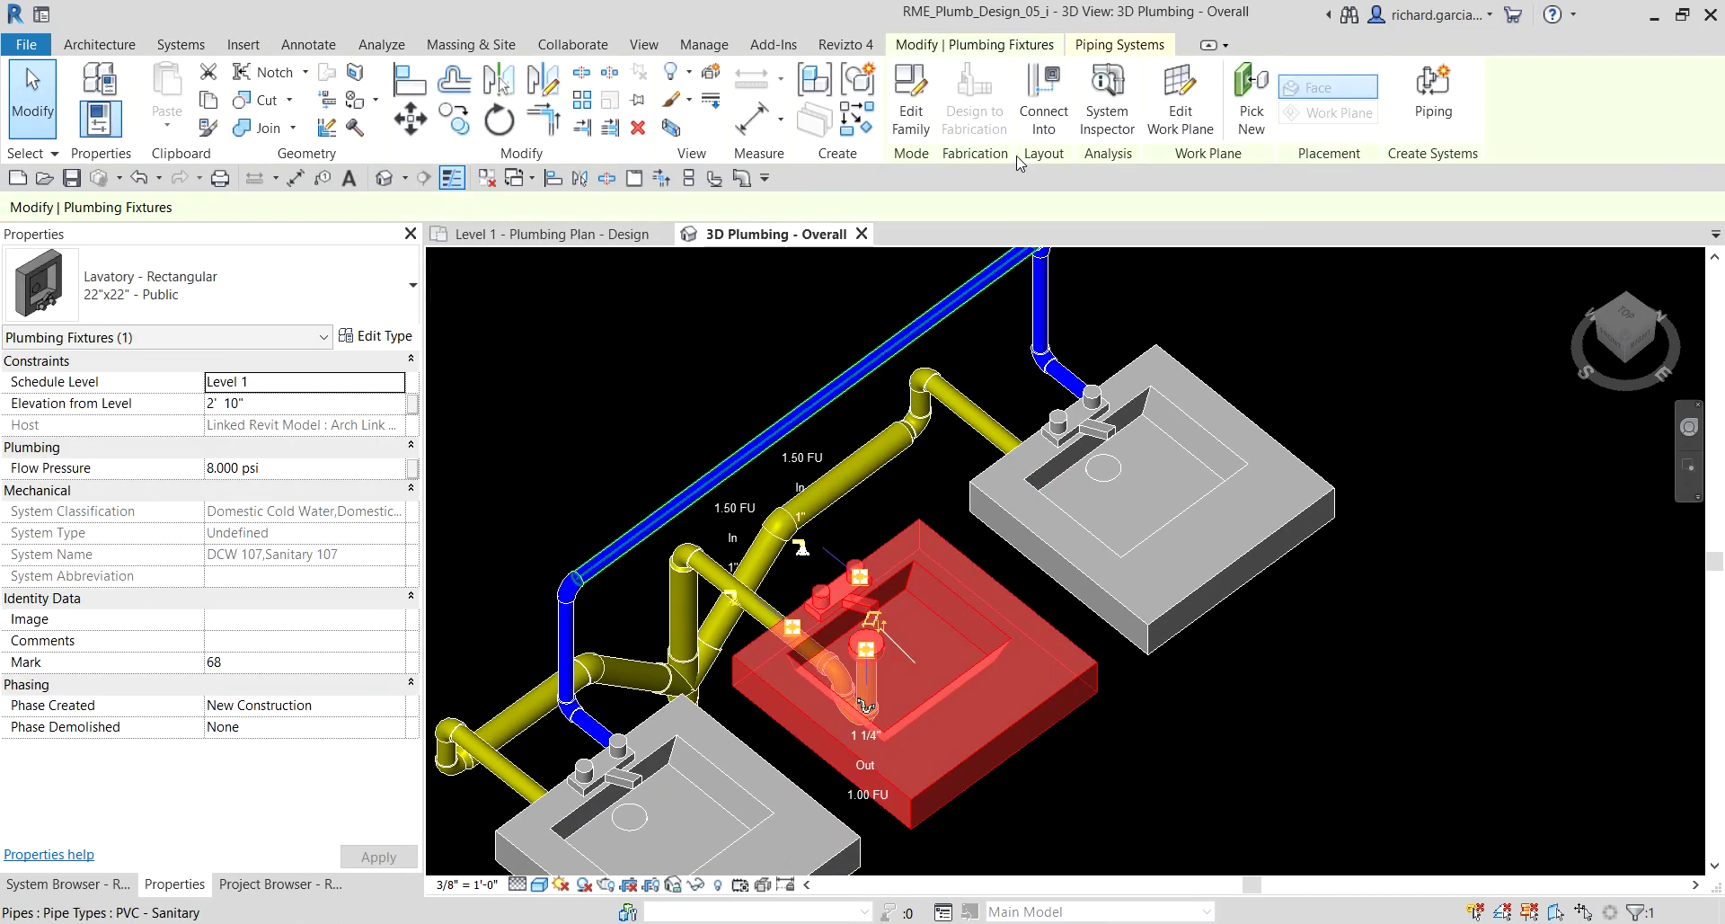
left_click(1043, 99)
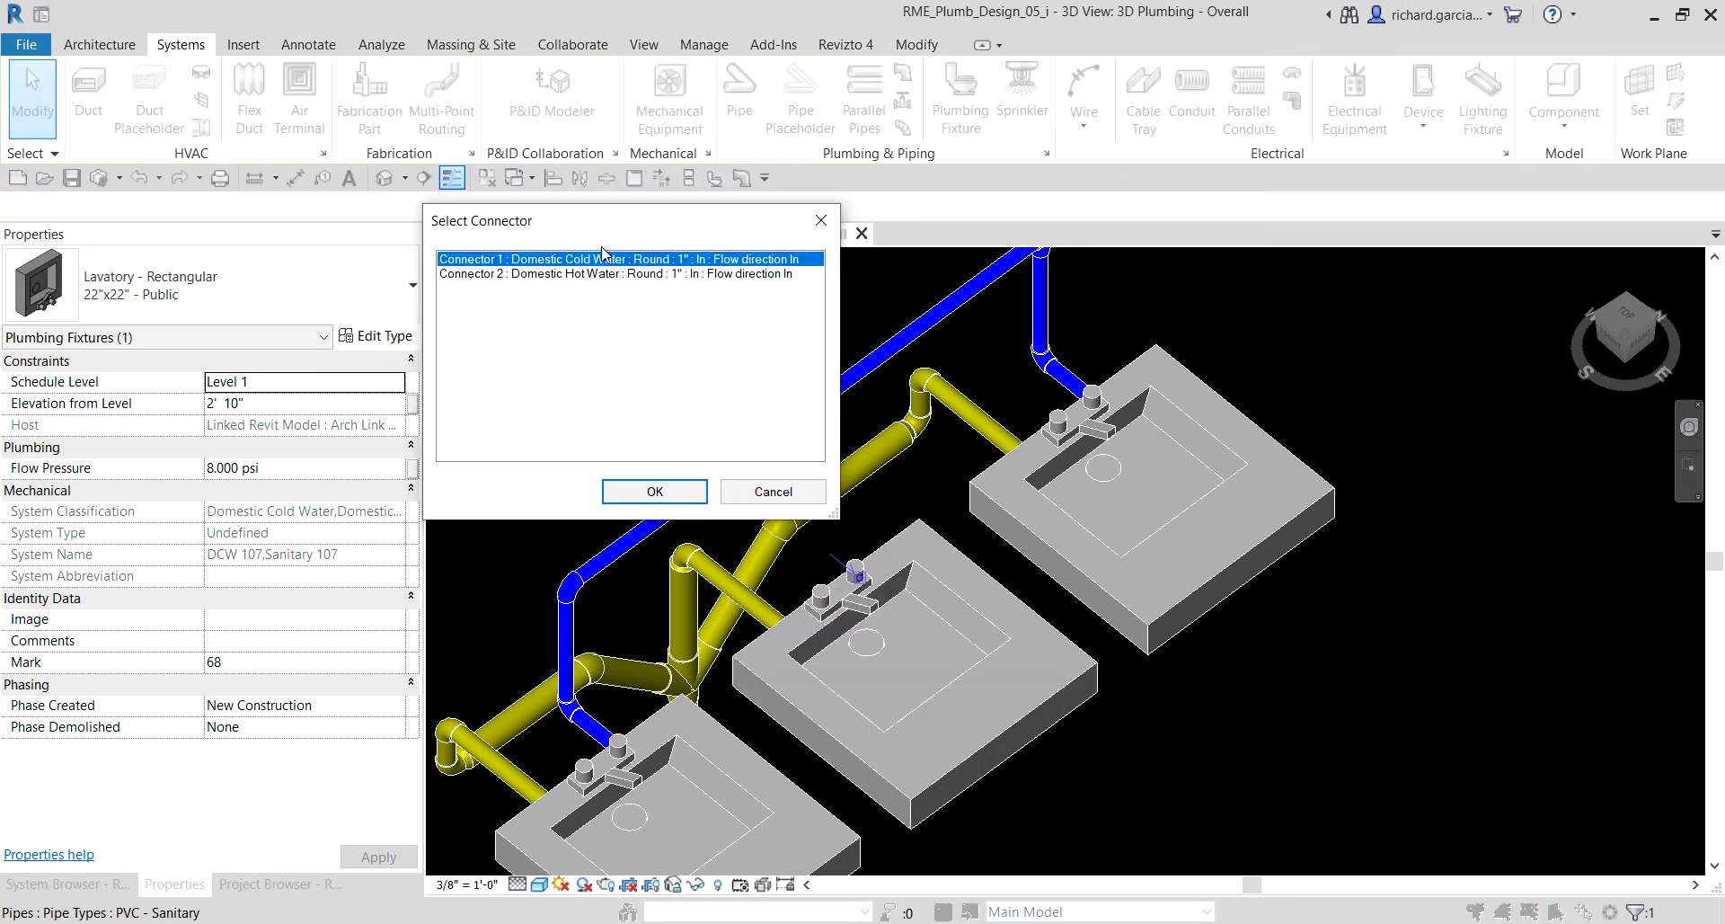
left_click(665, 493)
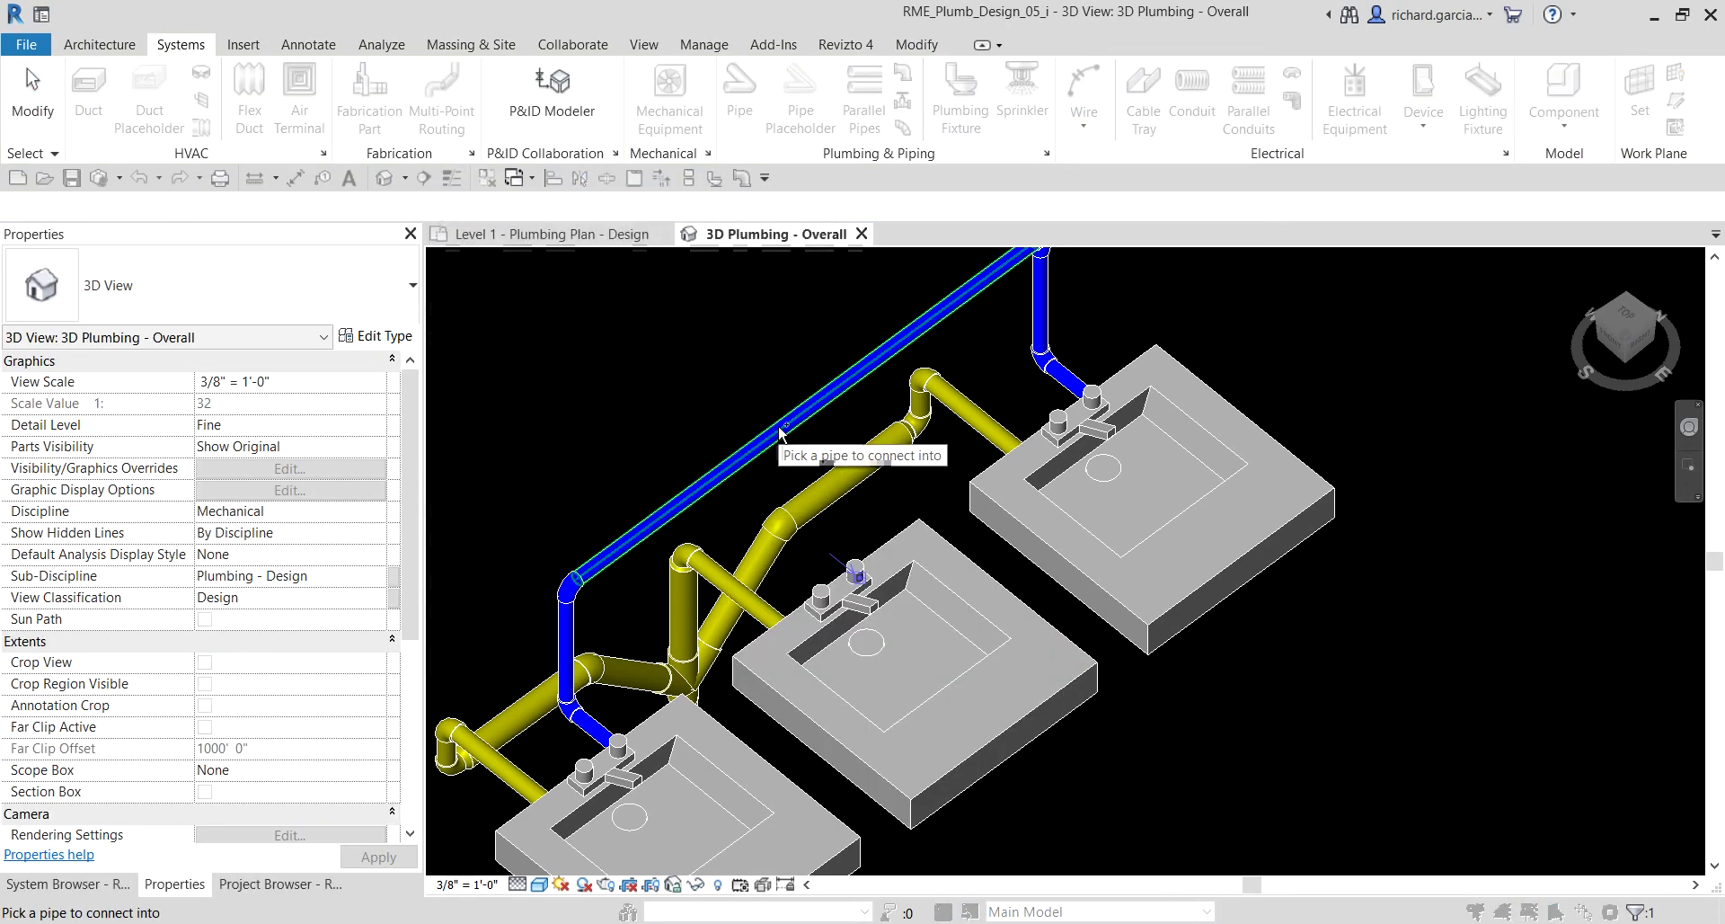
left_click(779, 430)
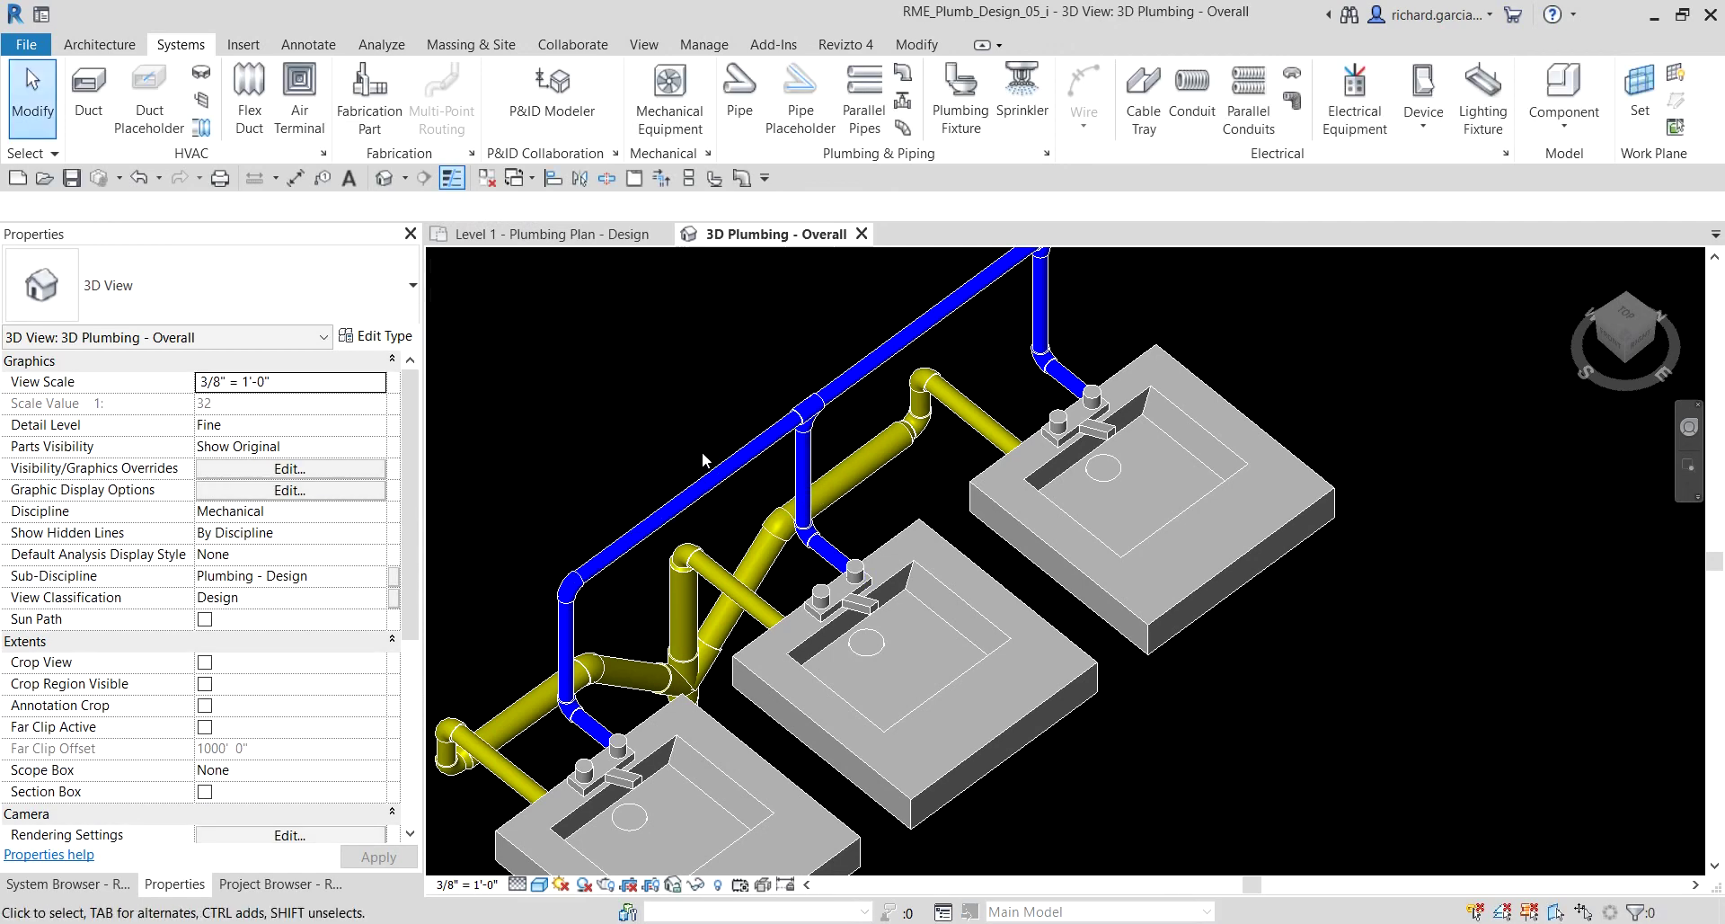
- Examine the cold water piping in 3D, from the lavatory branch connections to the full run serving the water closets, urinal and lavatories
middle_click_drag(702, 451, 902, 558, "shift")
scroll(645, 333, "up", 4)
scroll(661, 347, "down", 3)
scroll(1123, 380, "down", 2)
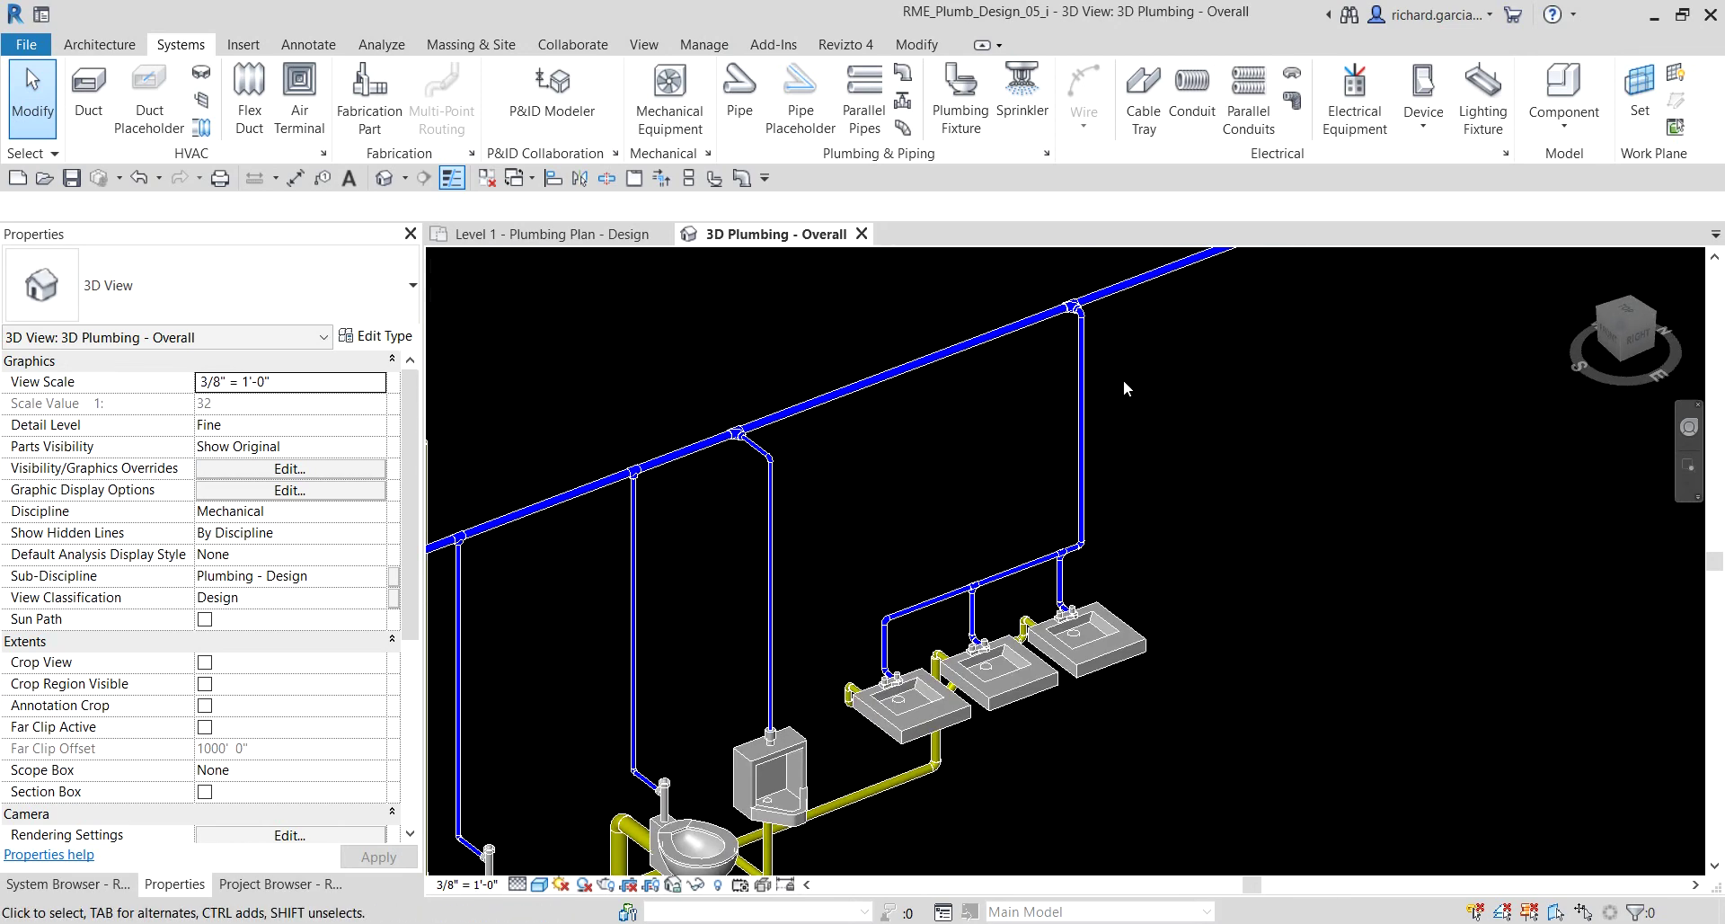
scroll(975, 524, "down", 2)
middle_click_drag(958, 501, 1105, 512, "shift")
middle_click_drag(924, 667, 1018, 660)
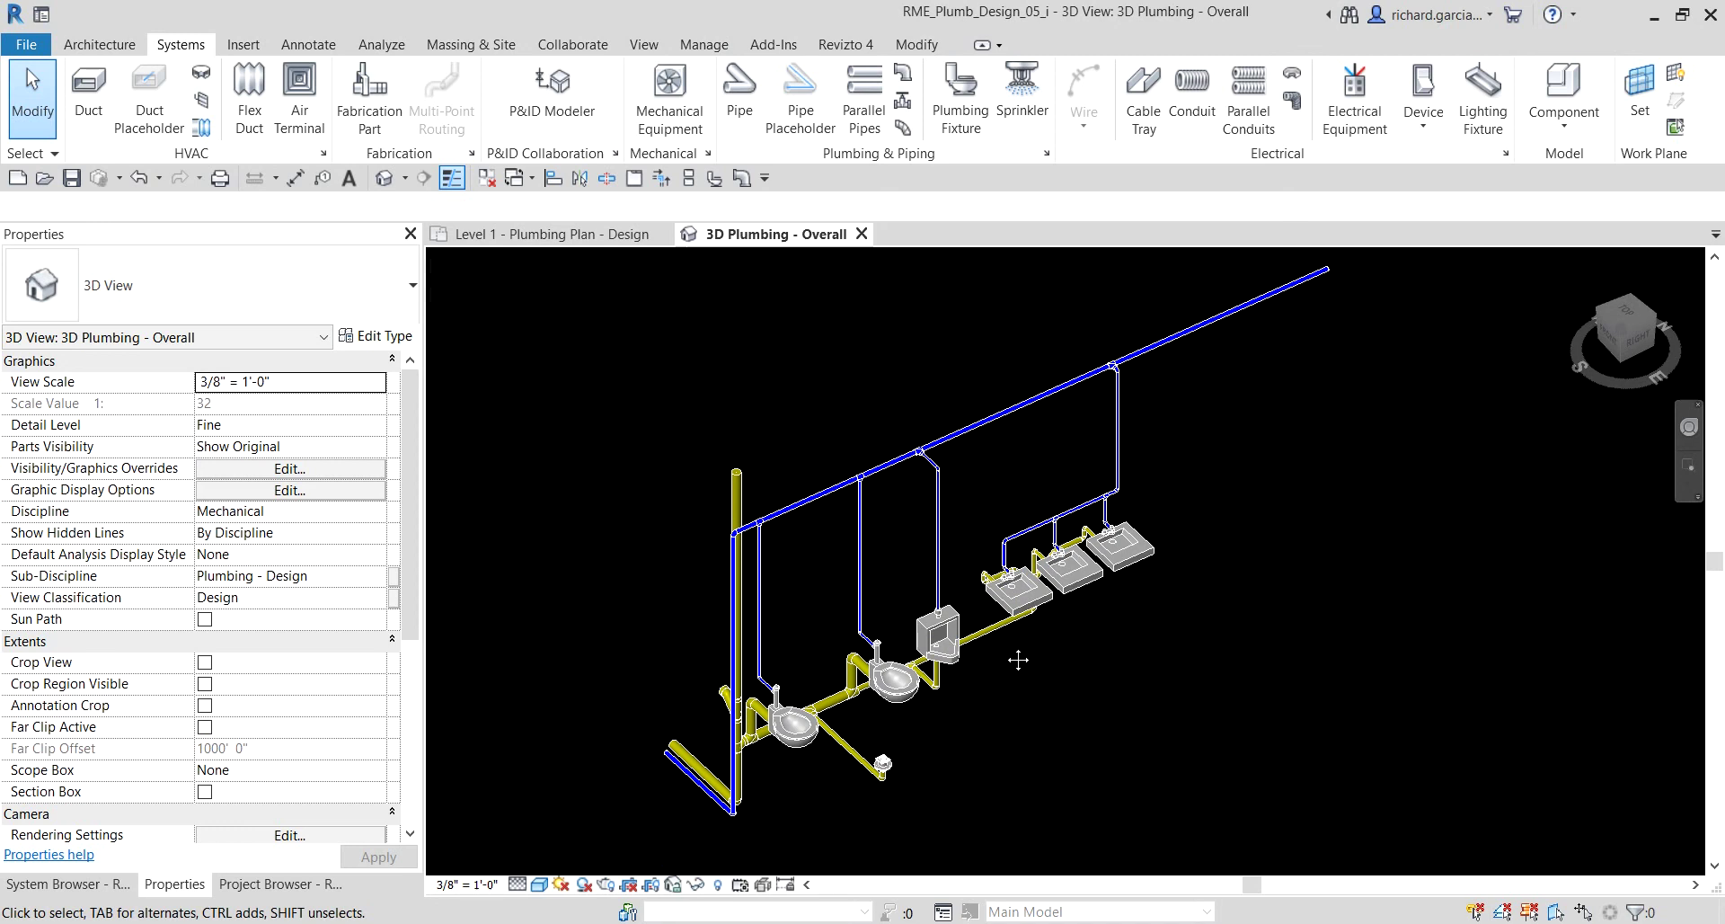
scroll(1026, 633, "up", 1)
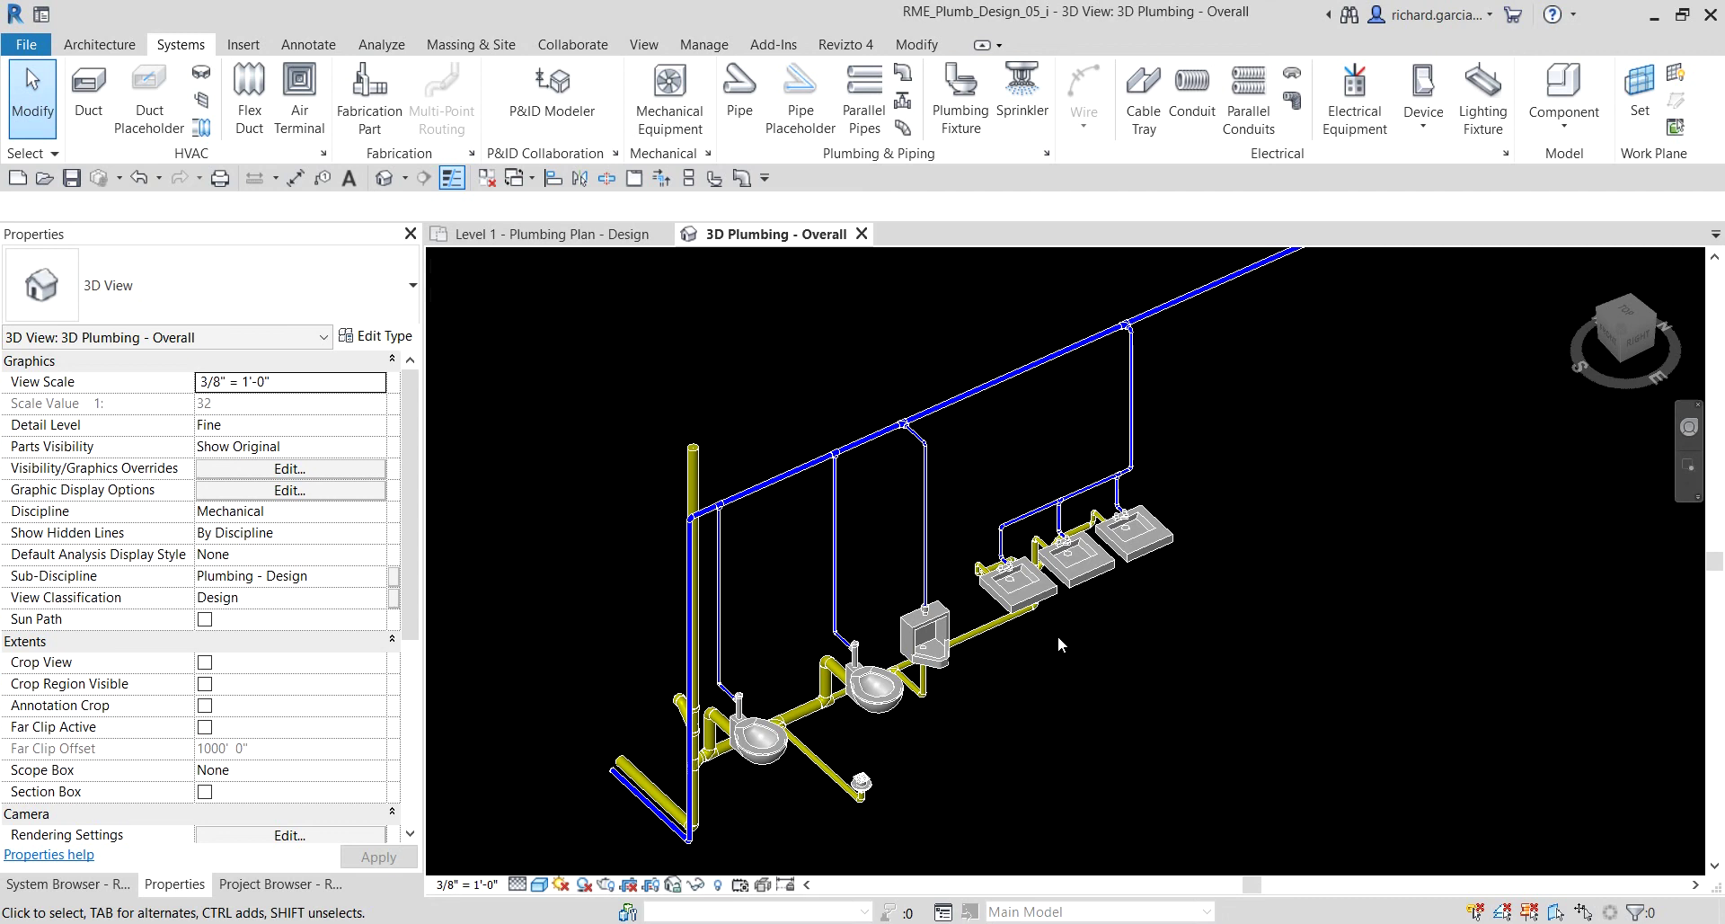
middle_click_drag(1247, 596, 1157, 617, "shift")
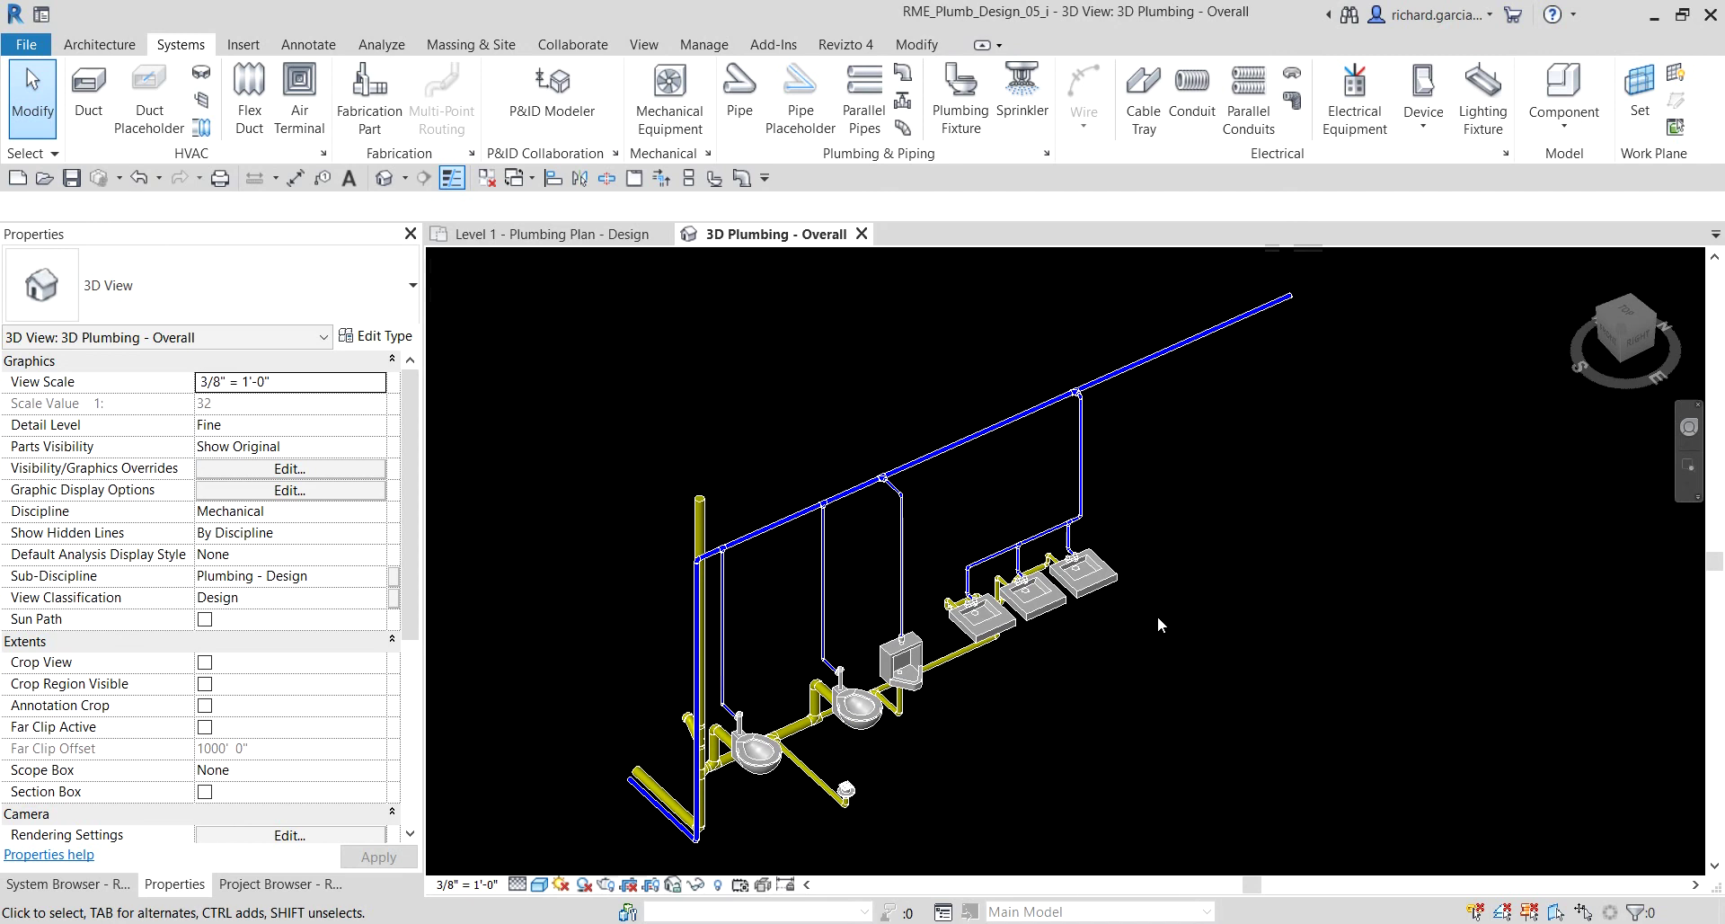